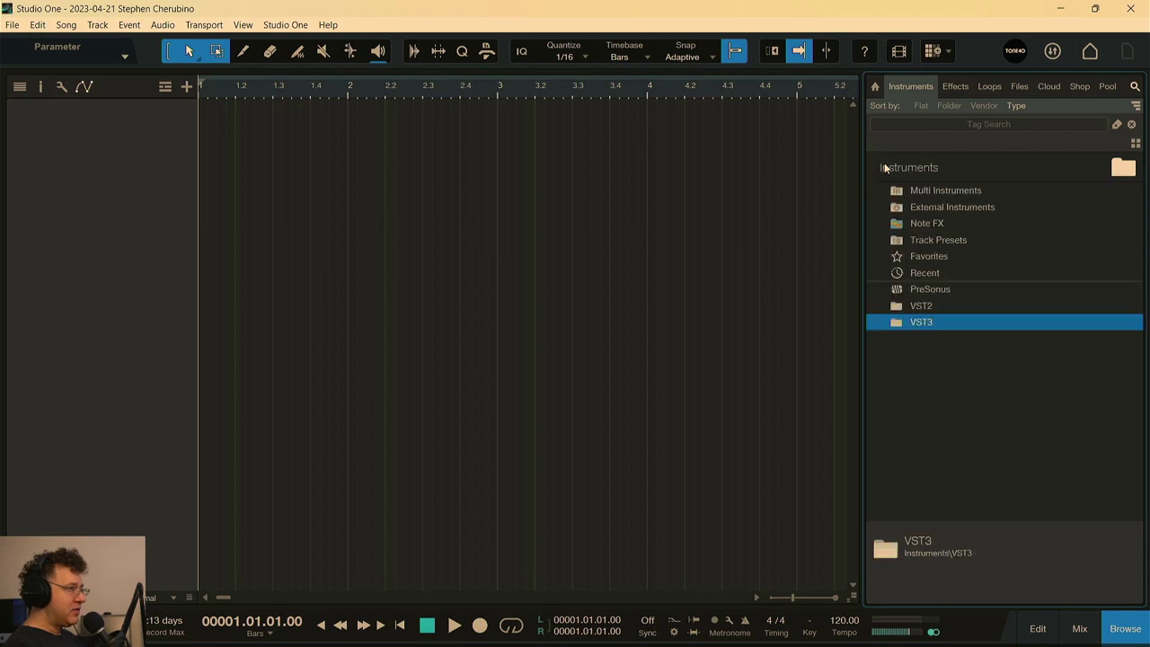
- Create a new instrument track with the VST2 version of Kontakt
double_click(898, 306)
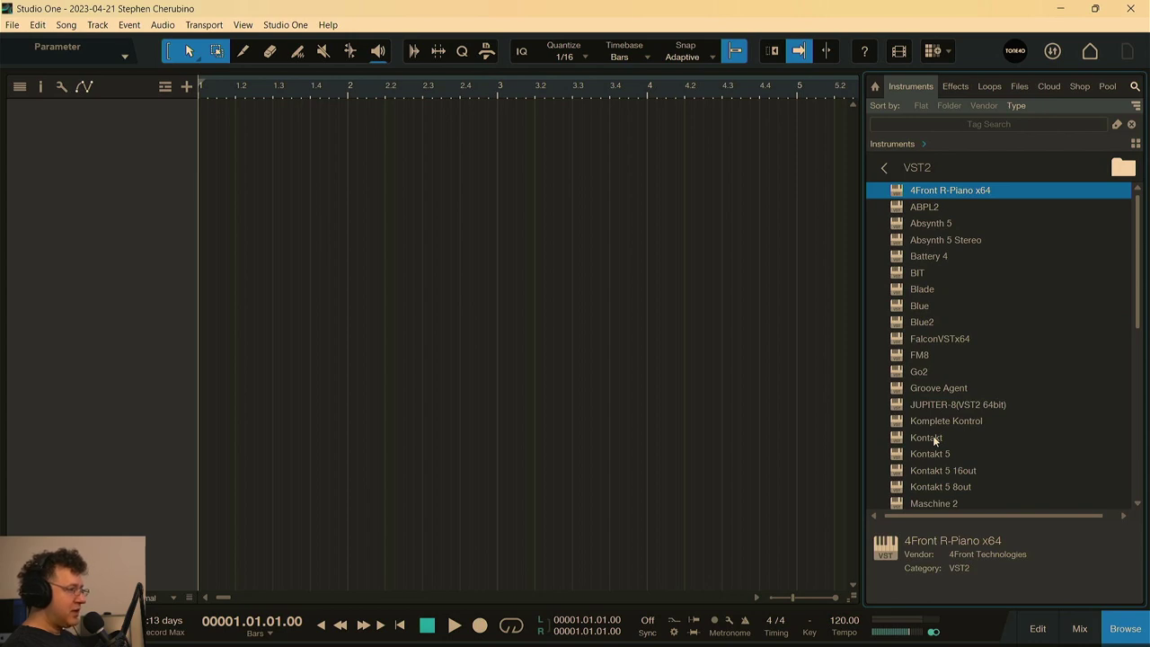
left_click_drag(933, 435, 102, 157)
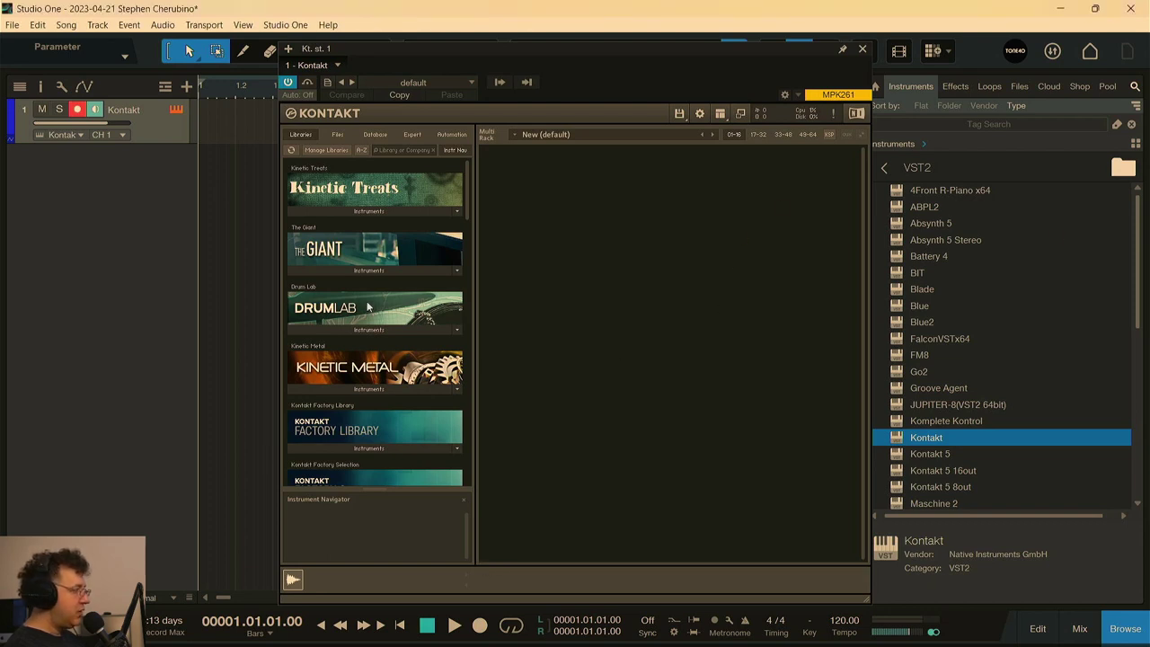
- Load Across The Pacific from the Synth Pad folder of the Kontakt Factory Library
scroll(368, 310, "down", 4)
scroll(379, 314, "up", 2)
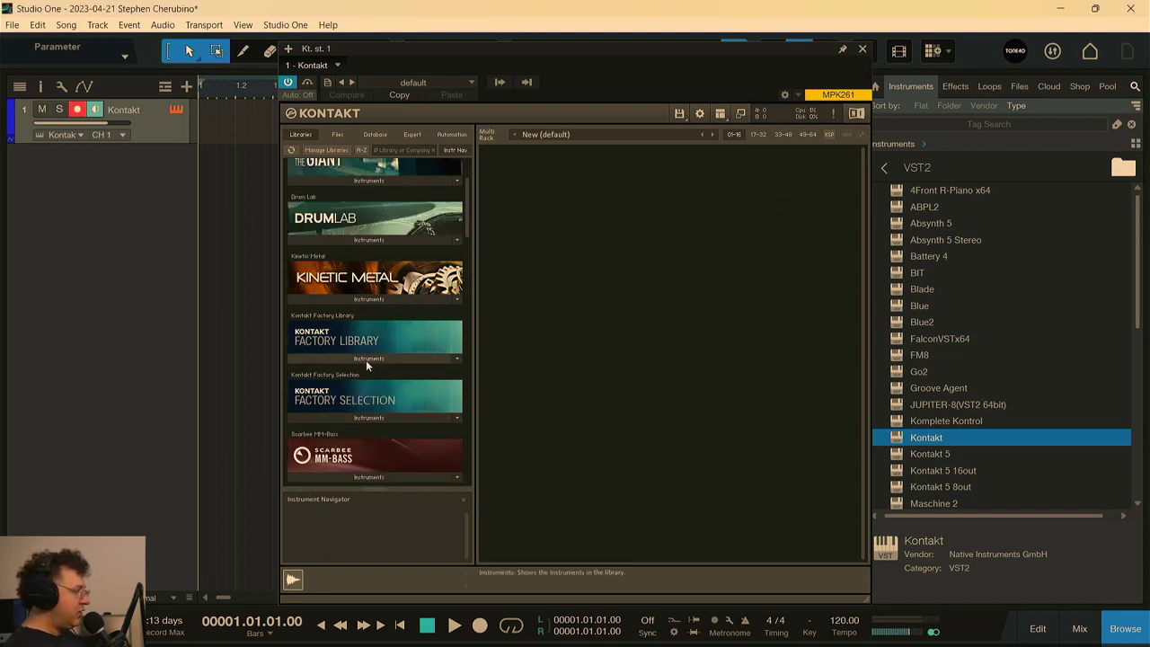
left_click(369, 358)
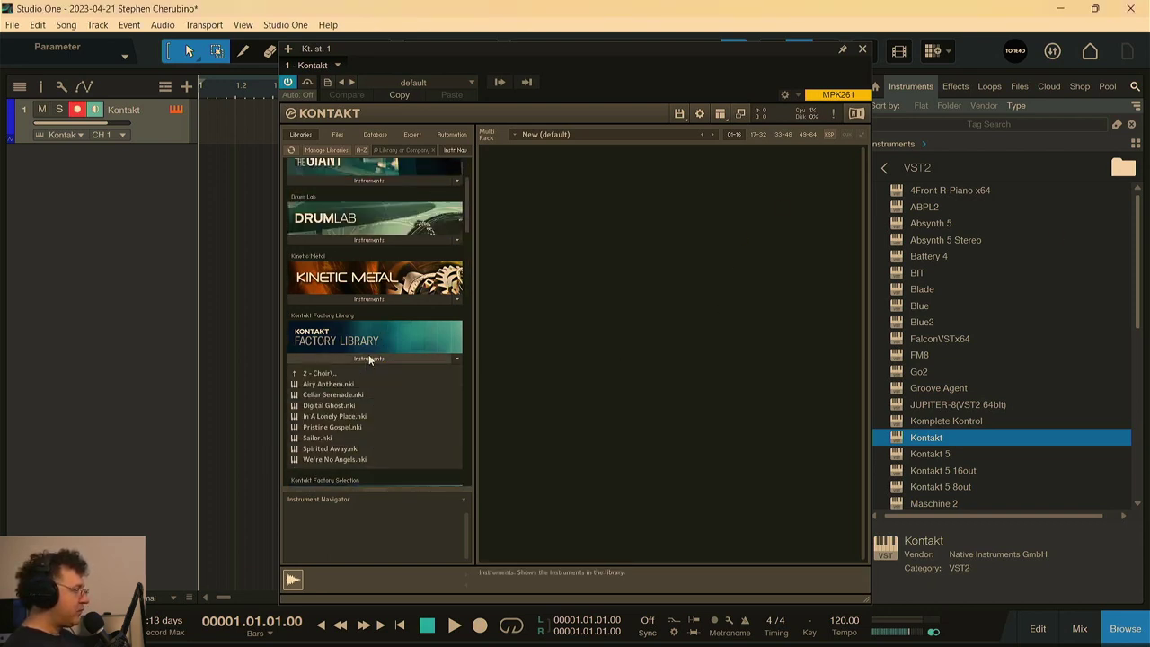
scroll(363, 366, "down", 1)
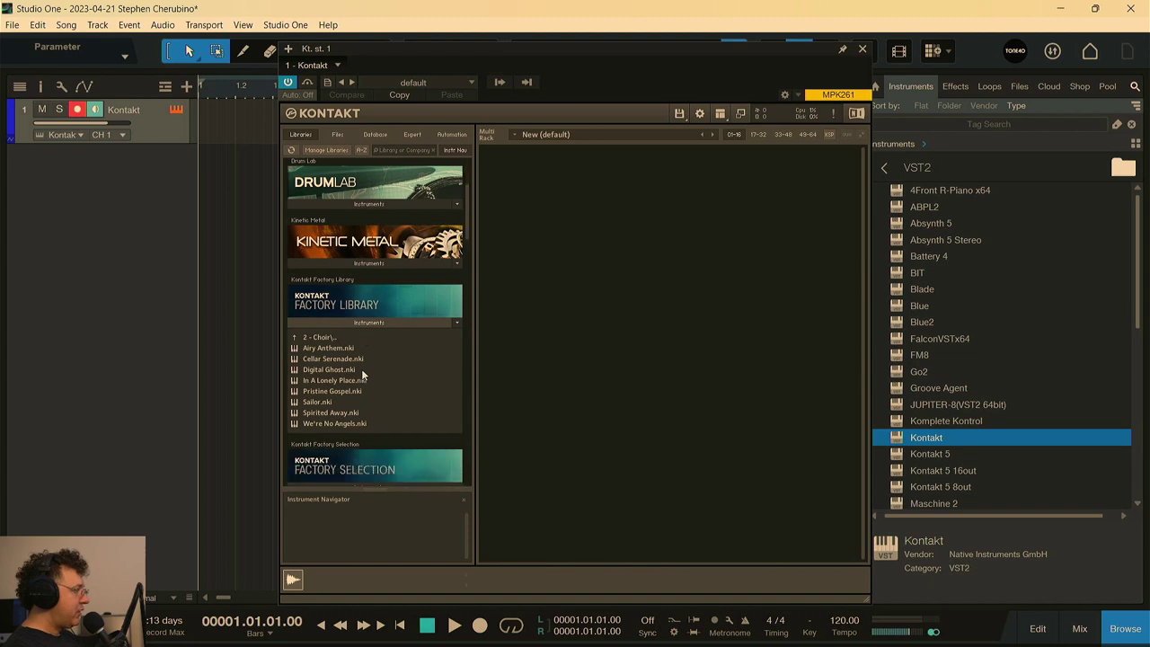
left_click(319, 337)
scroll(331, 357, "down", 1)
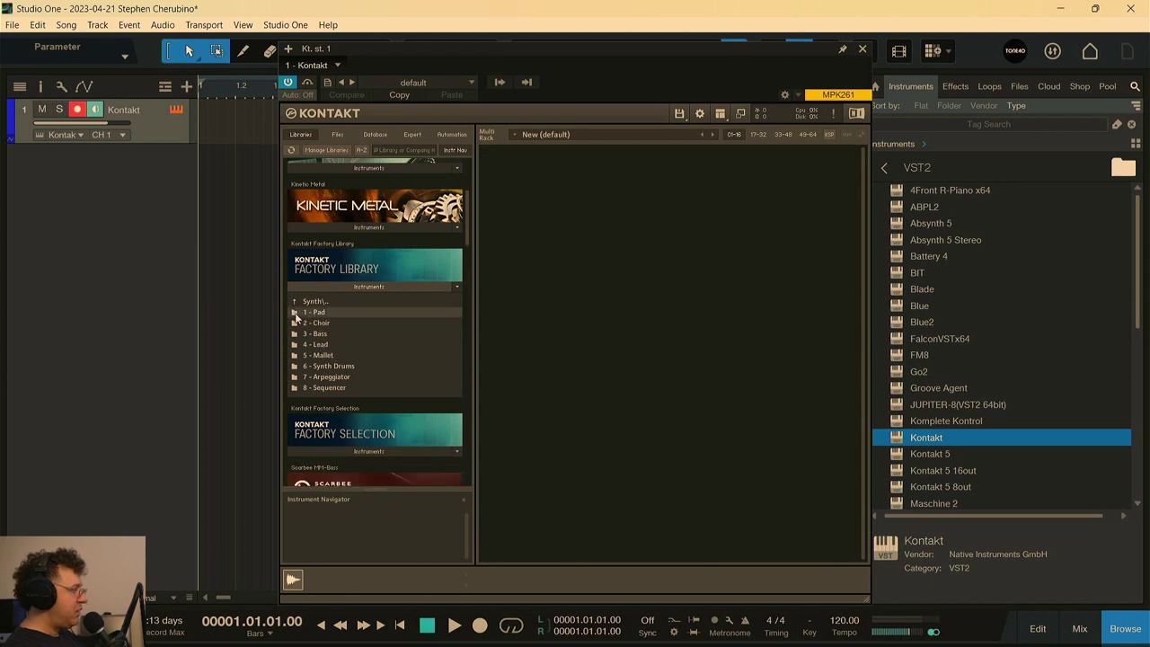
left_click(316, 312)
left_click(313, 237)
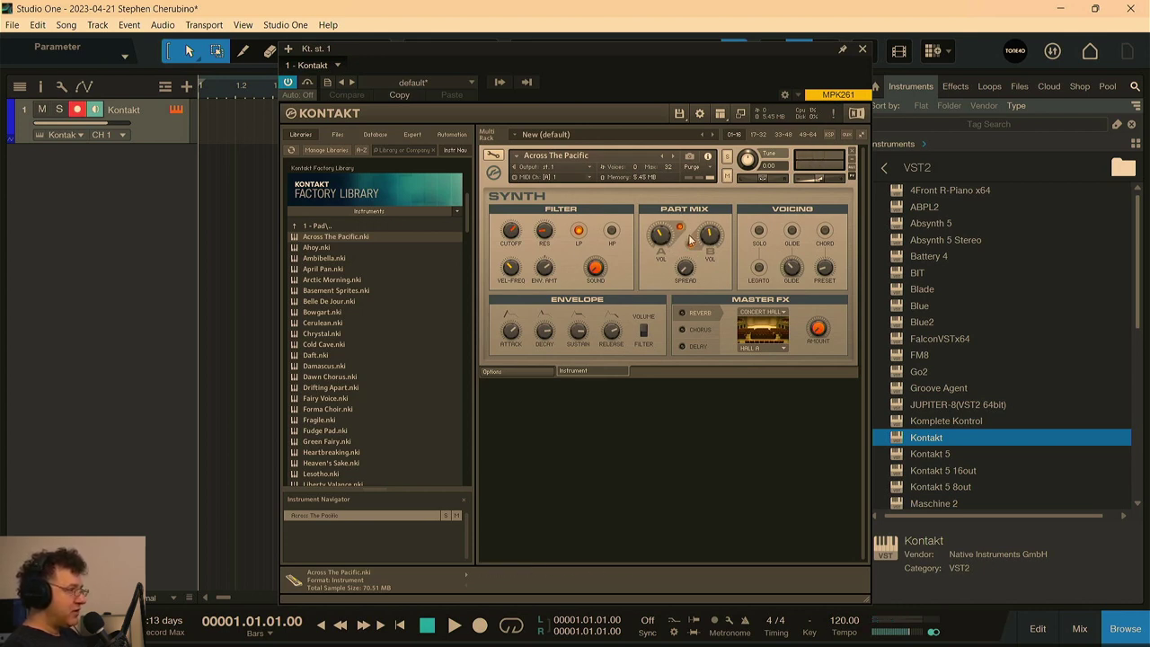
- Adjust Across The Pacific's part A volume, set the filter's Sound to 82%, and set part B's volume to about -26.9 dB
left_click_drag(660, 238, 670, 366)
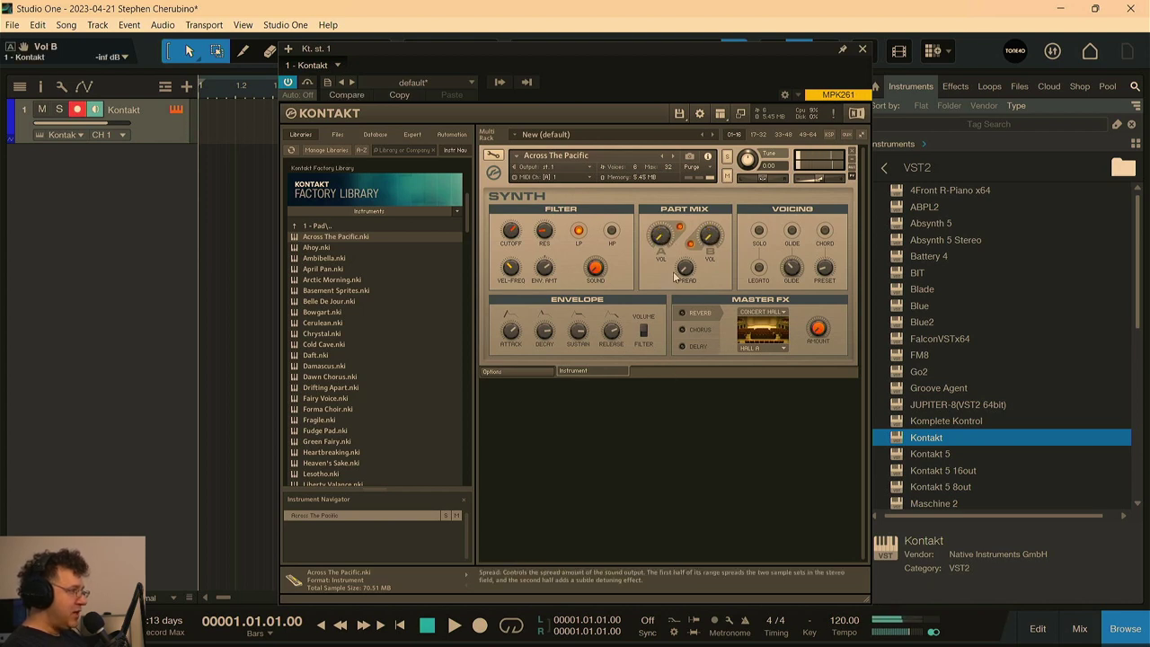
double_click(660, 235)
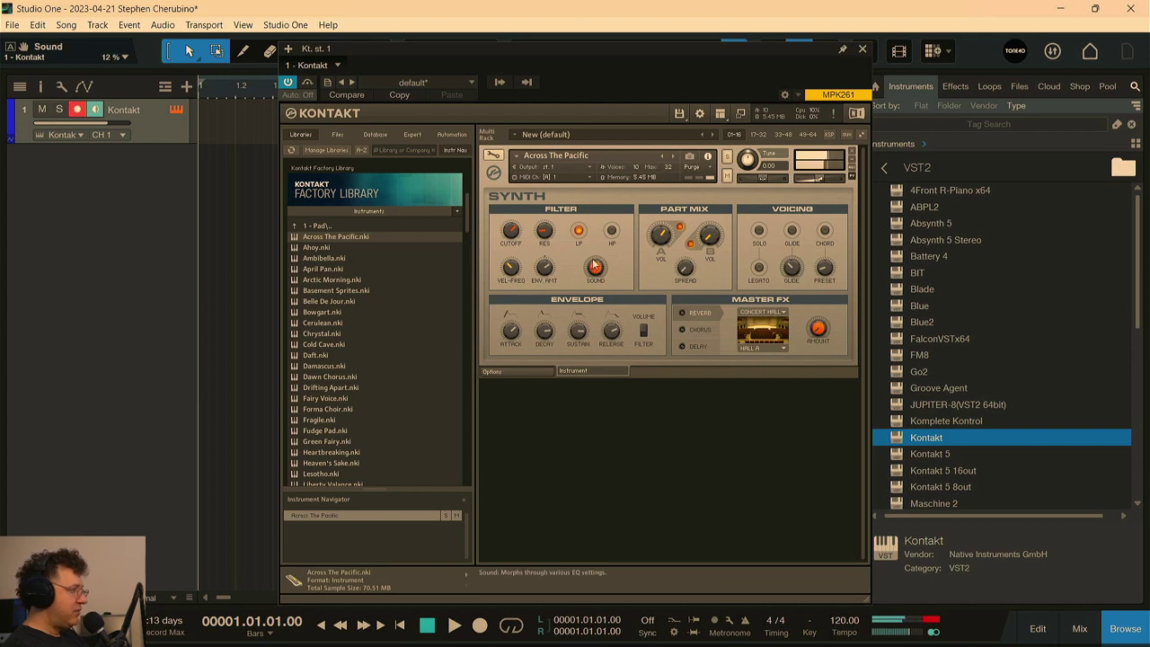
left_click_drag(593, 264, 590, 199)
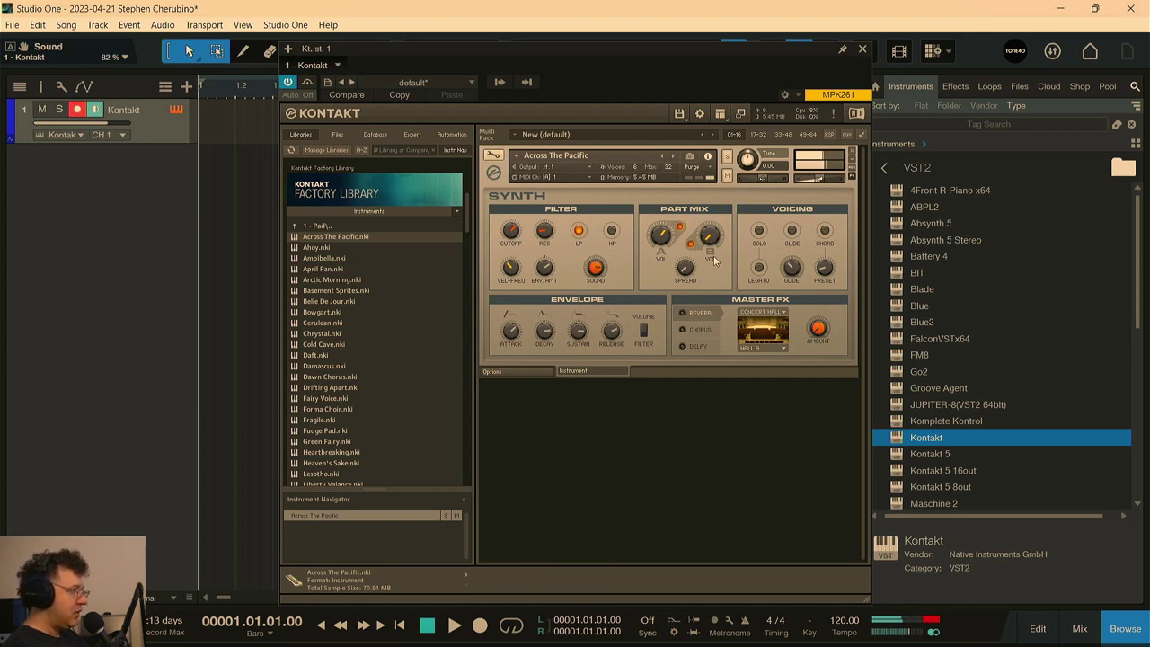
left_click_drag(714, 260, 715, 257)
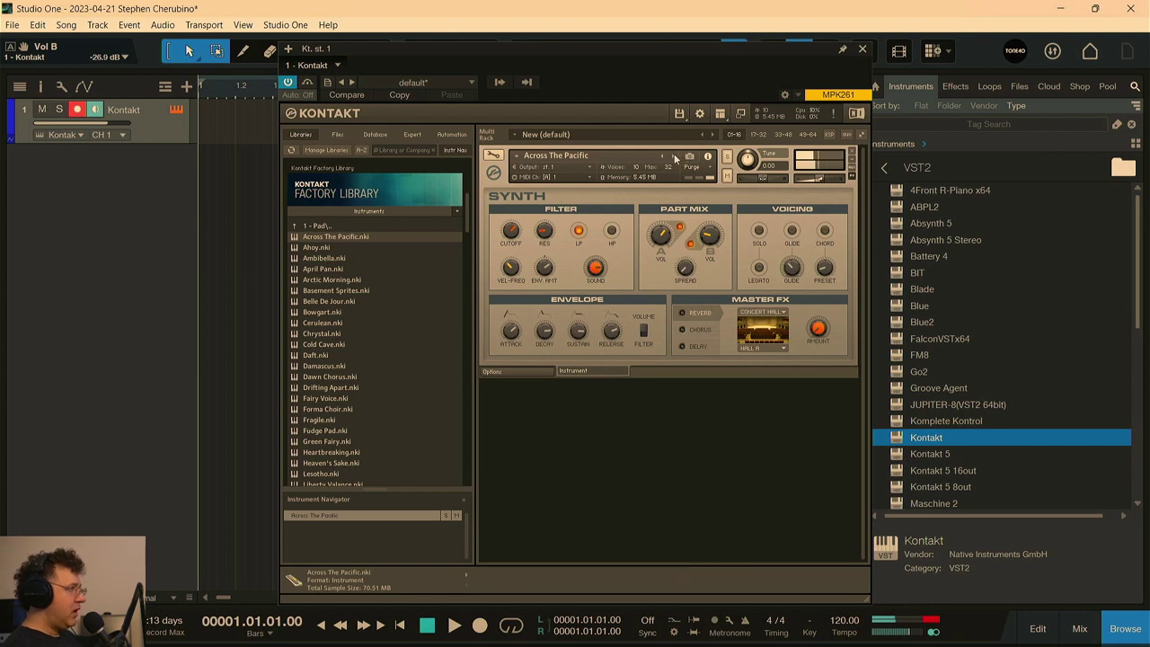
- Load the Ahoy pad, enable part B, and set the volumes to about -20.1 dB for part A and 1.4 dB for part B
left_click(675, 157)
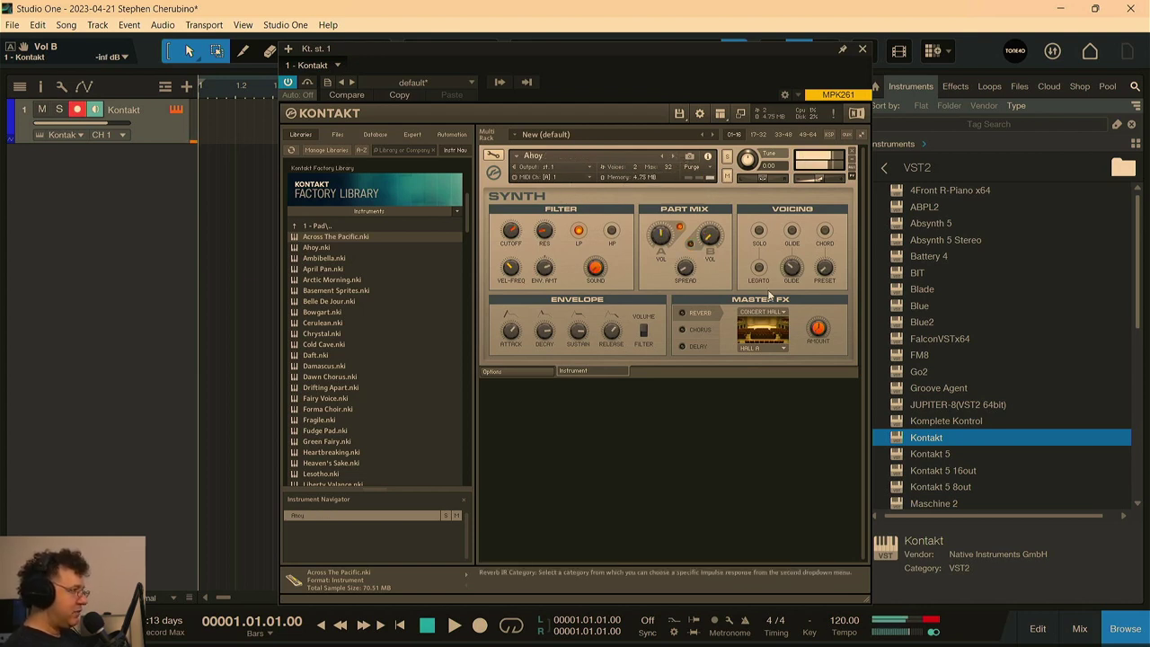
left_click(691, 243)
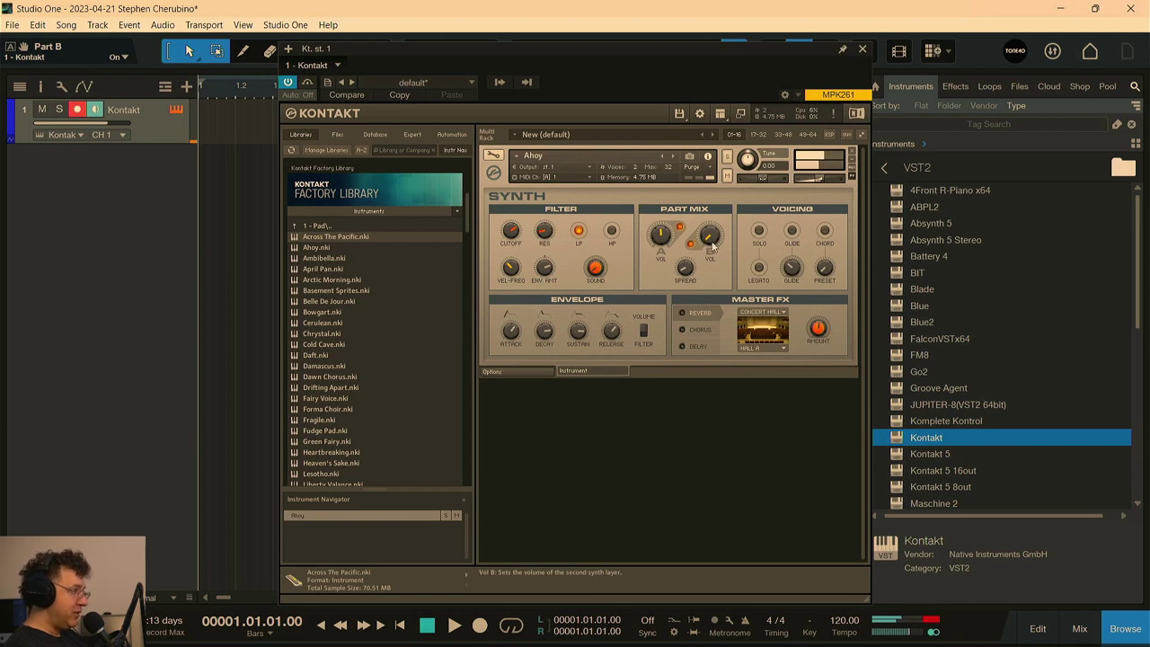
left_click(710, 246)
left_click_drag(708, 208, 707, 193)
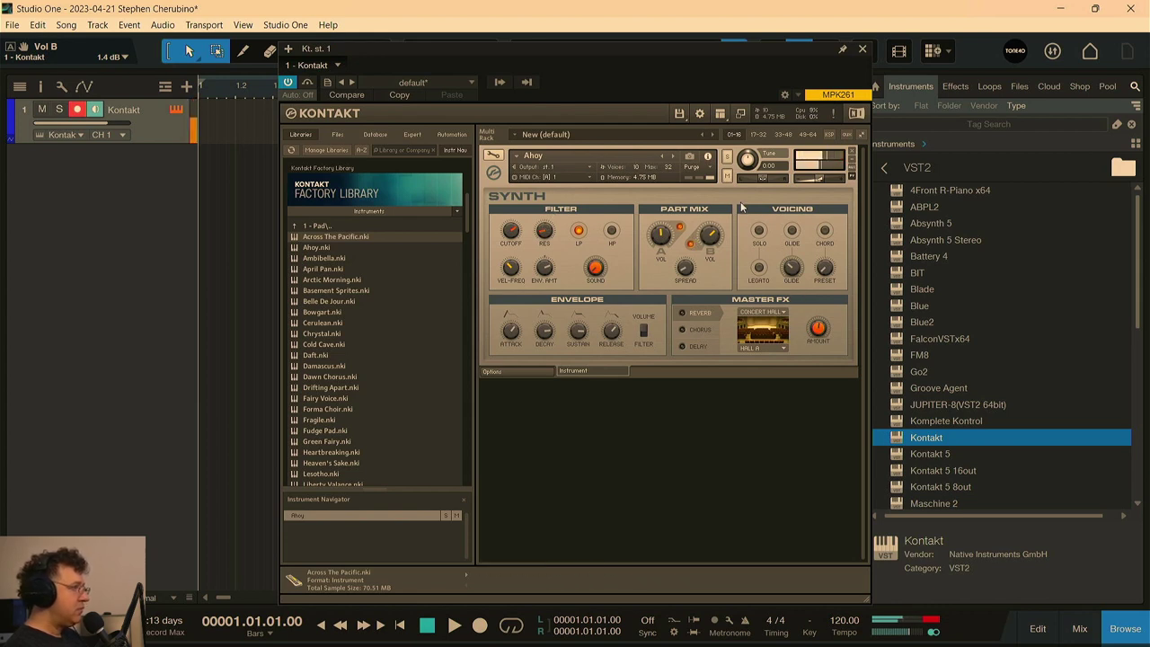
left_click_drag(661, 236, 670, 259)
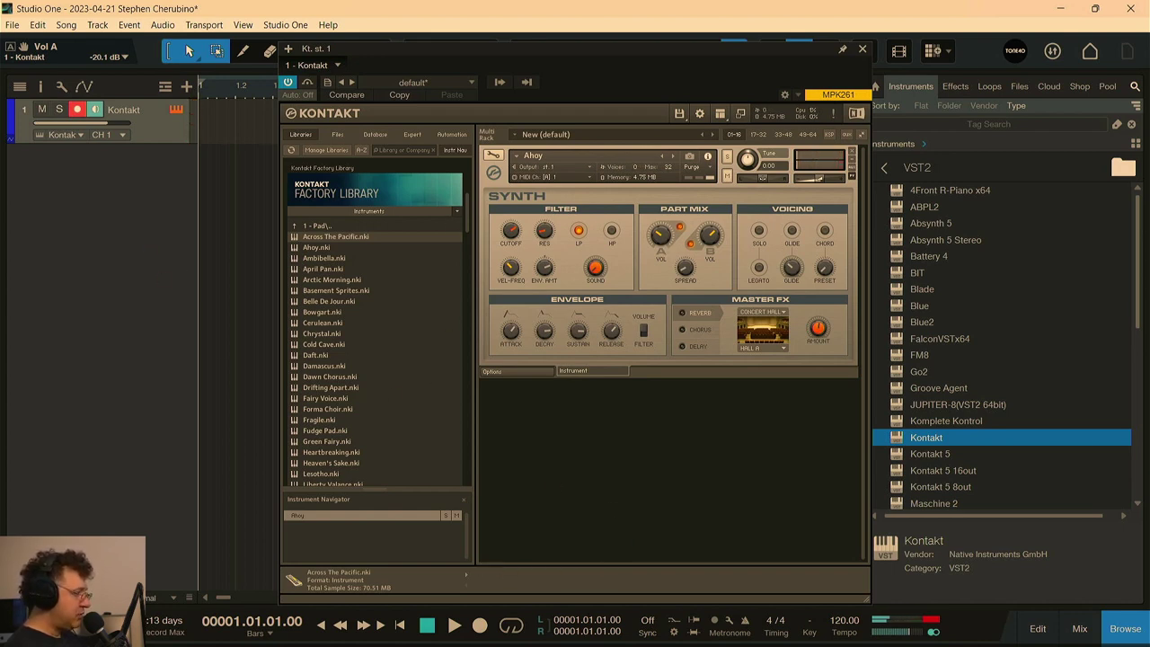
- Show the mixer and add a Limiter to the Main output's post-fader effects
left_click(1079, 627)
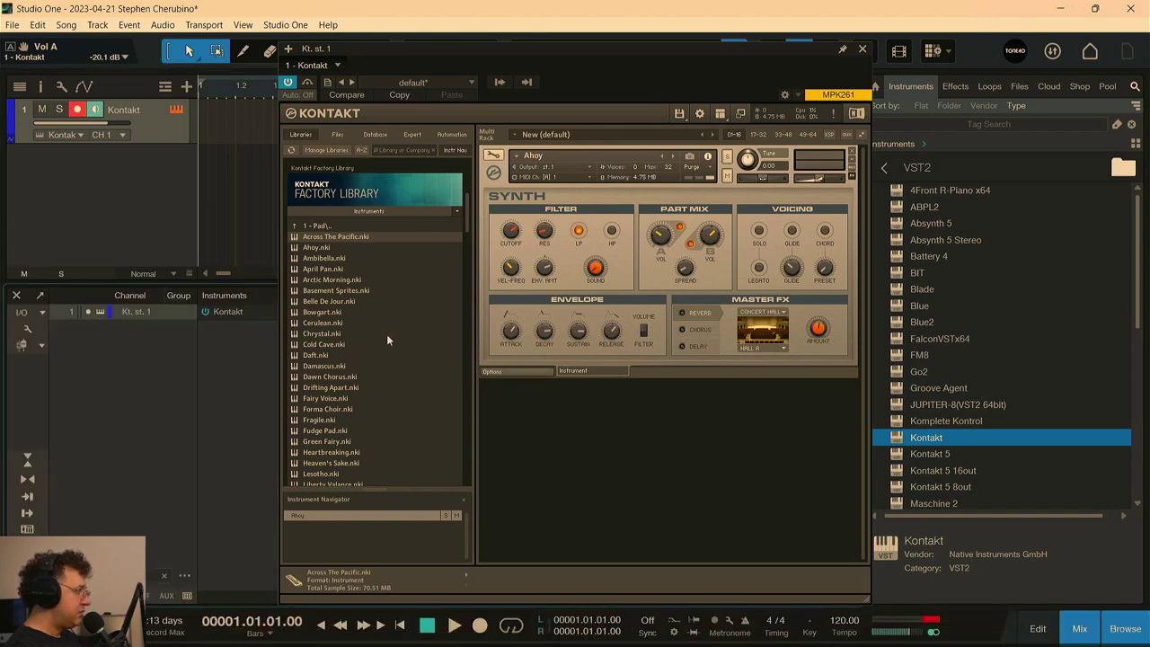
left_click_drag(776, 53, 597, 54)
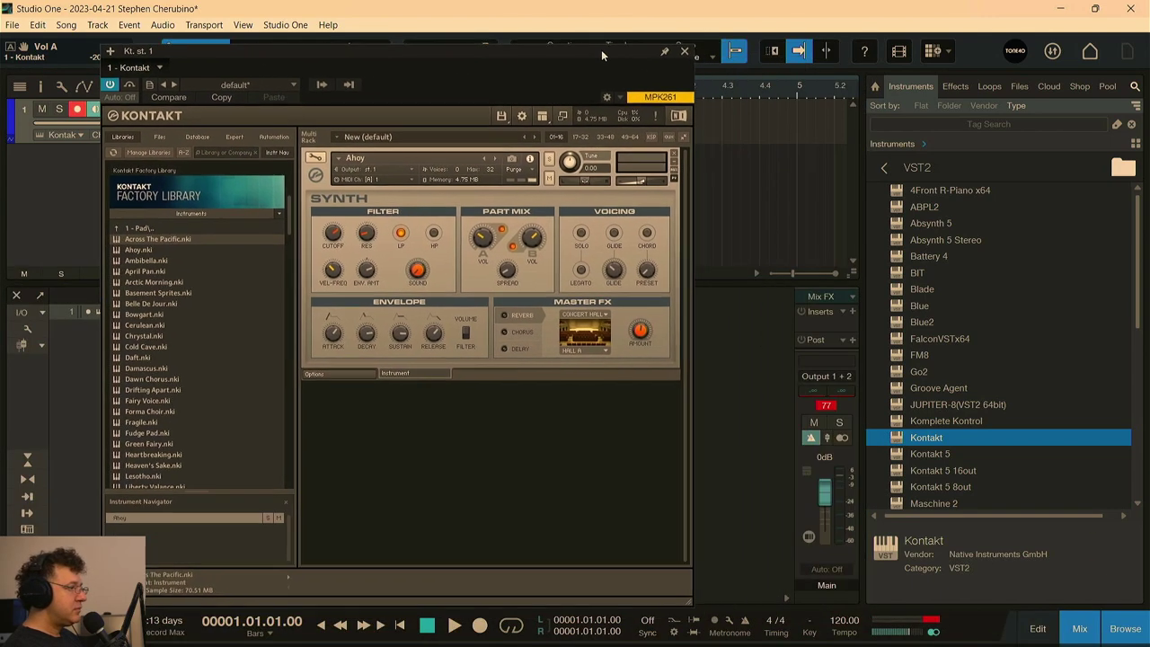
left_click(852, 340)
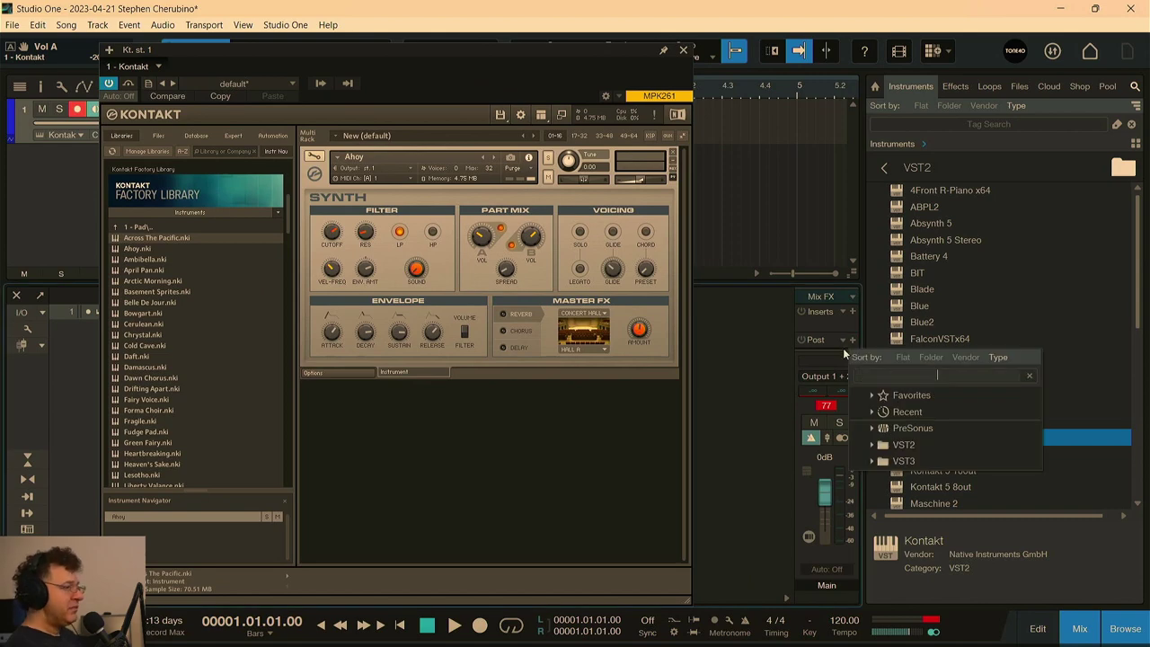
type("li")
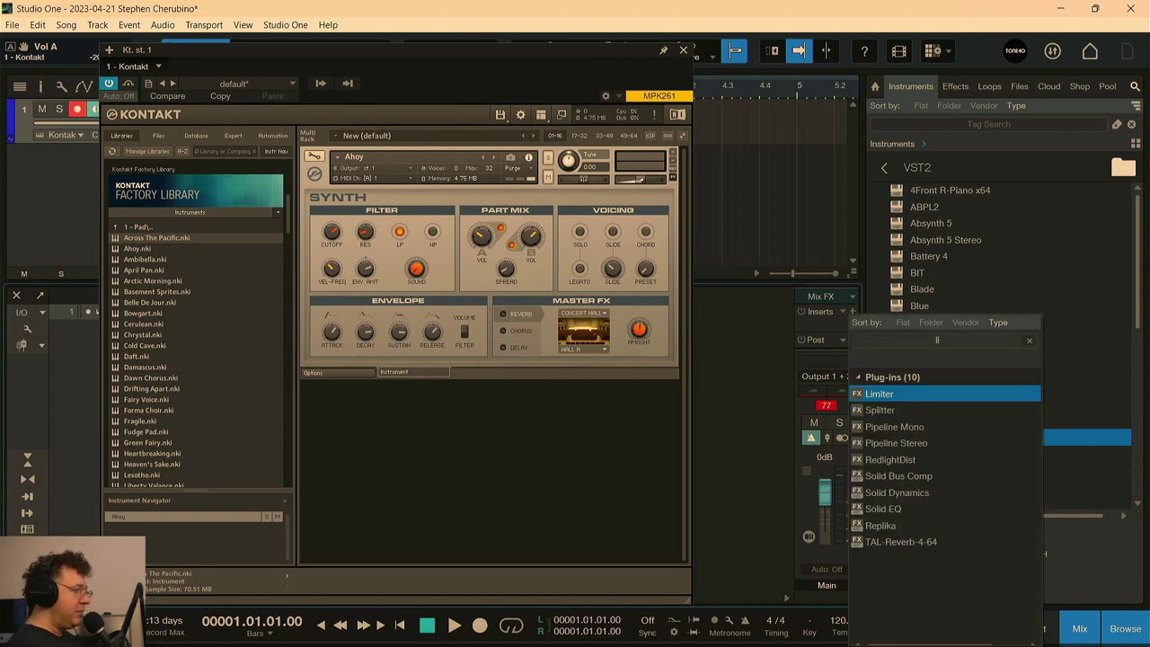
left_click(857, 394)
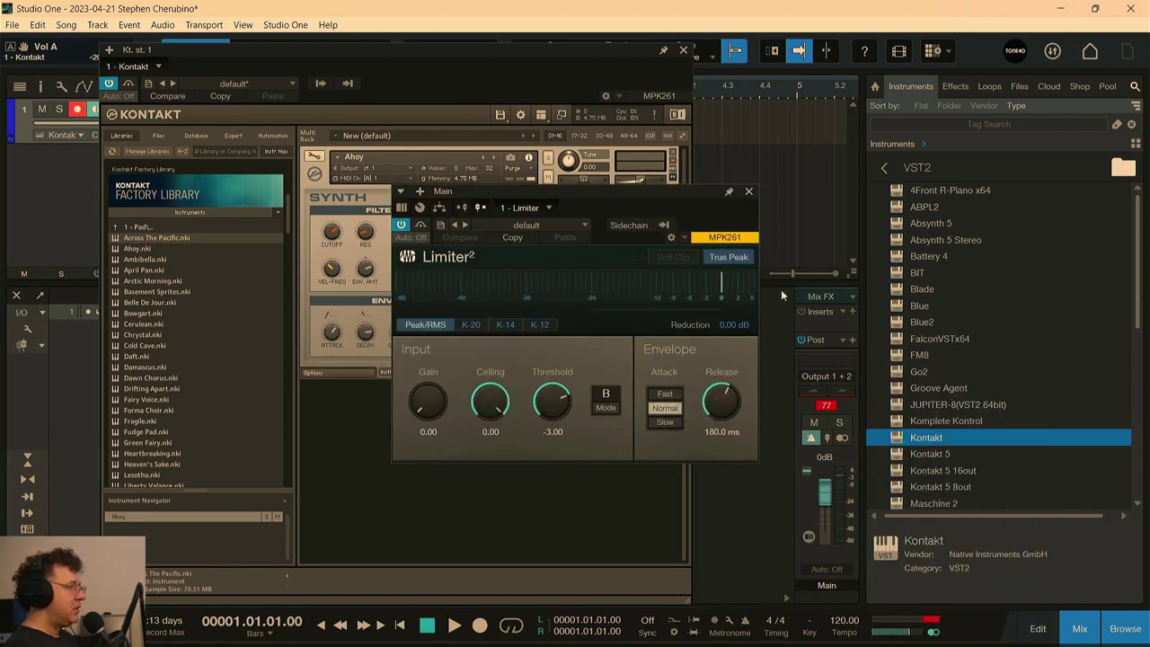
left_click(748, 192)
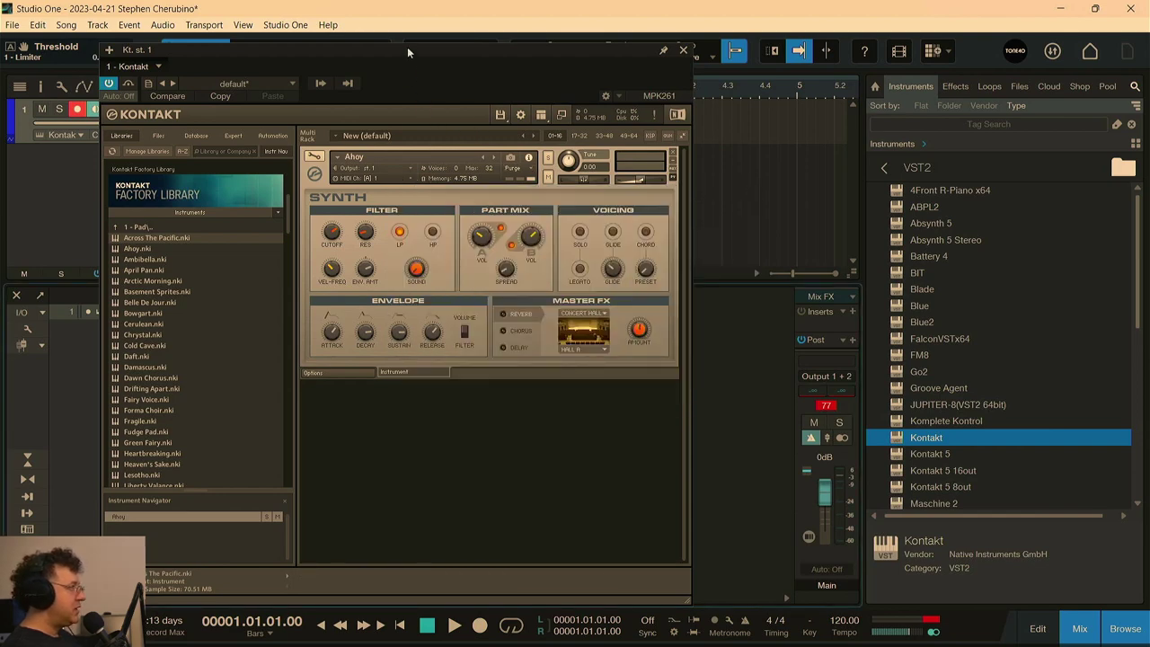
- Load the Ambibella pad, enable part B, and set its volumes to about -12.6 dB for part A and -16.9 dB for part B
left_click_drag(407, 51, 546, 62)
left_click(629, 170)
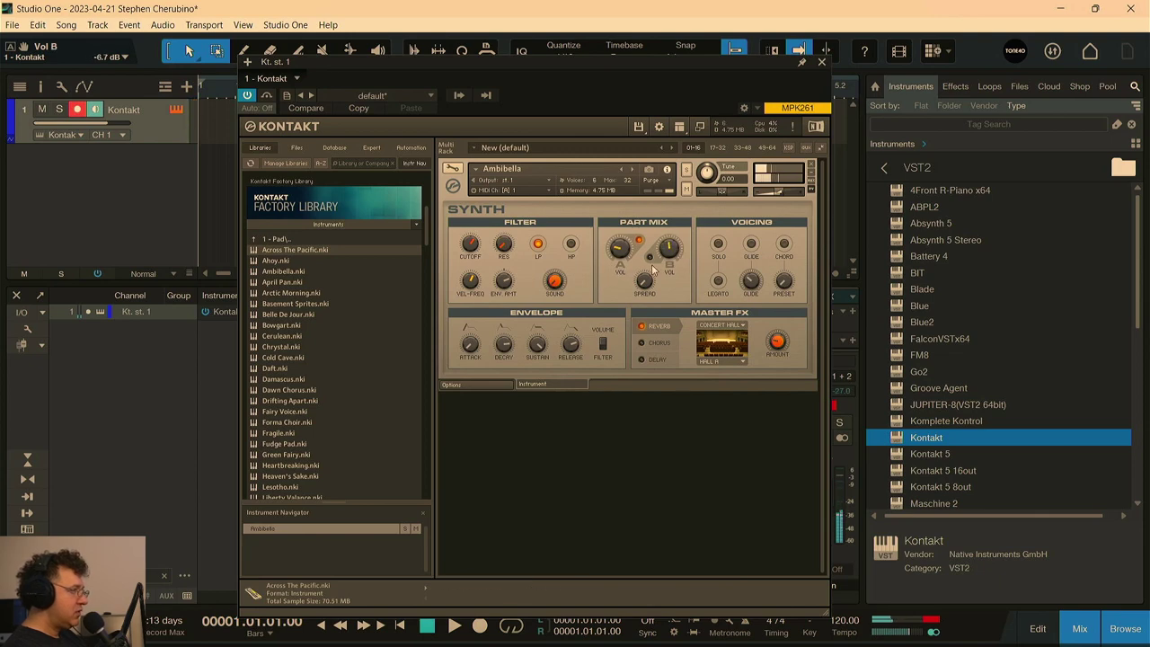
scroll(668, 267, "down", 5)
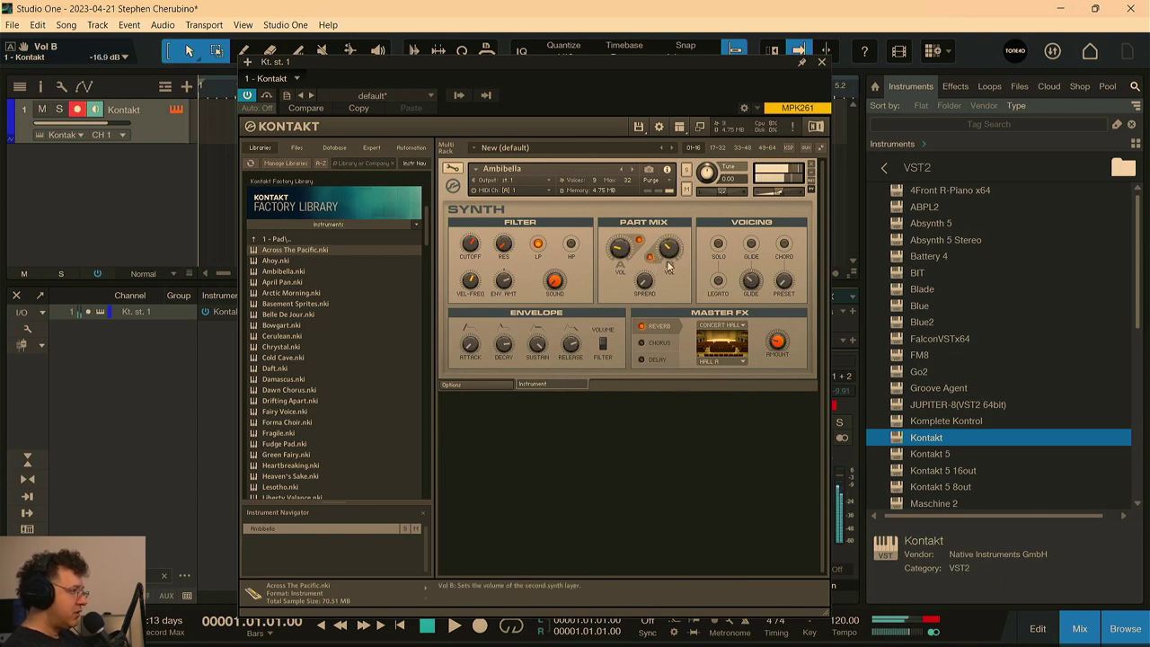
scroll(619, 248, "down", 5)
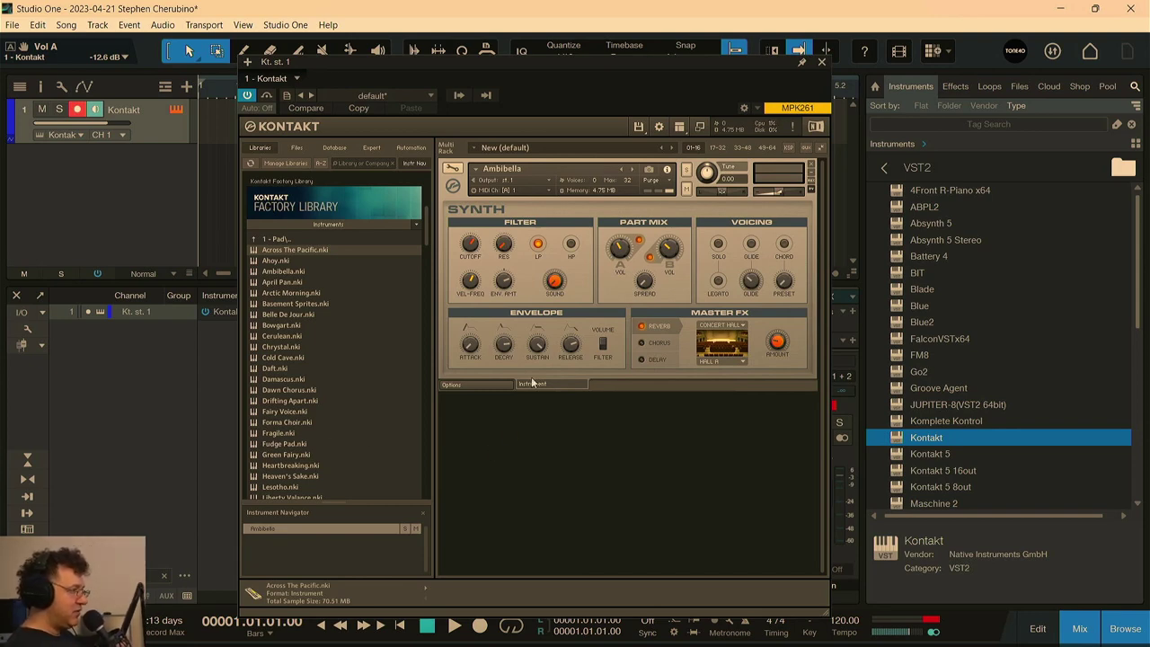
- Step through the pads from April Pan to Cerulean, and enable Cerulean's part B at about 4.8 dB
left_click(632, 169)
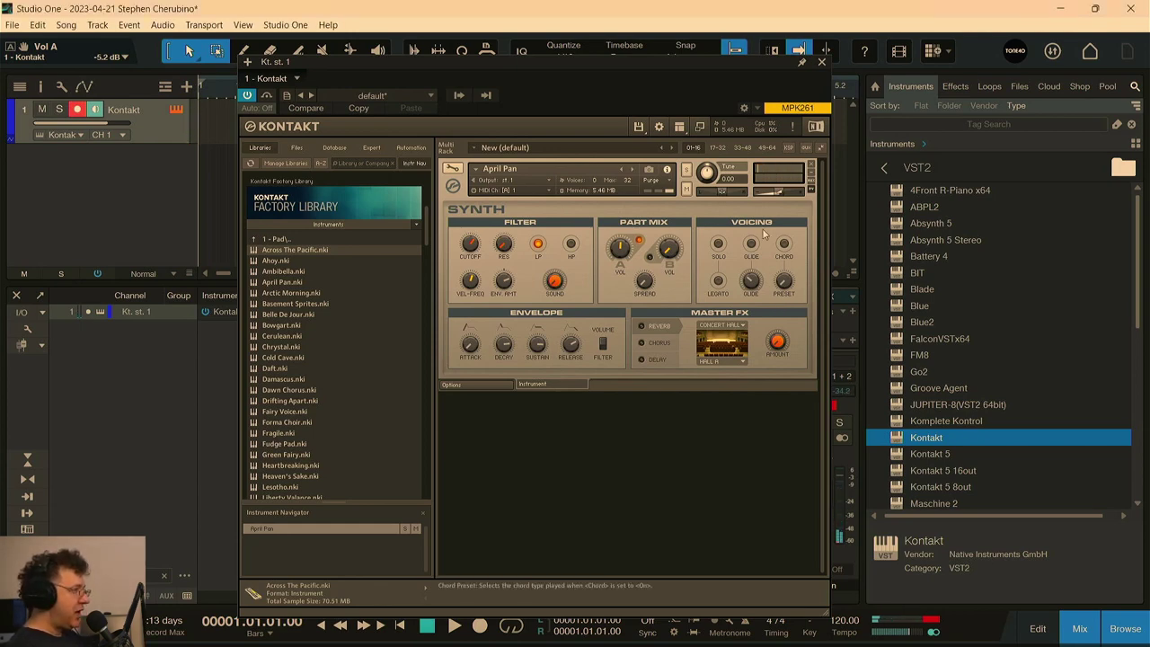
left_click(631, 168)
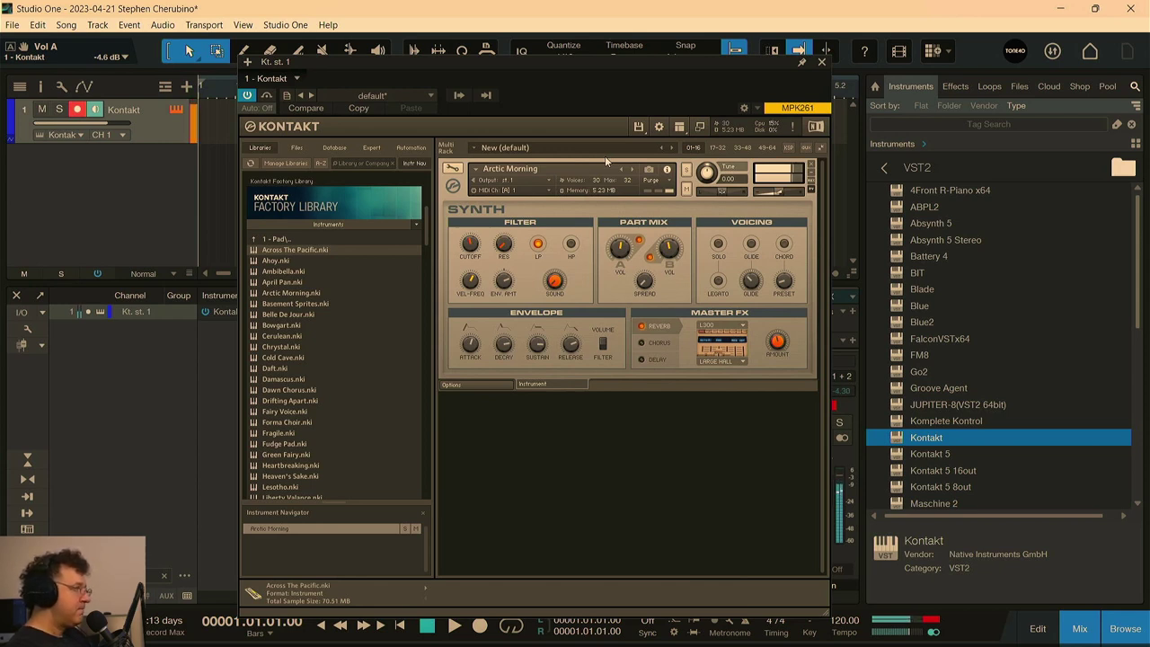
left_click(634, 168)
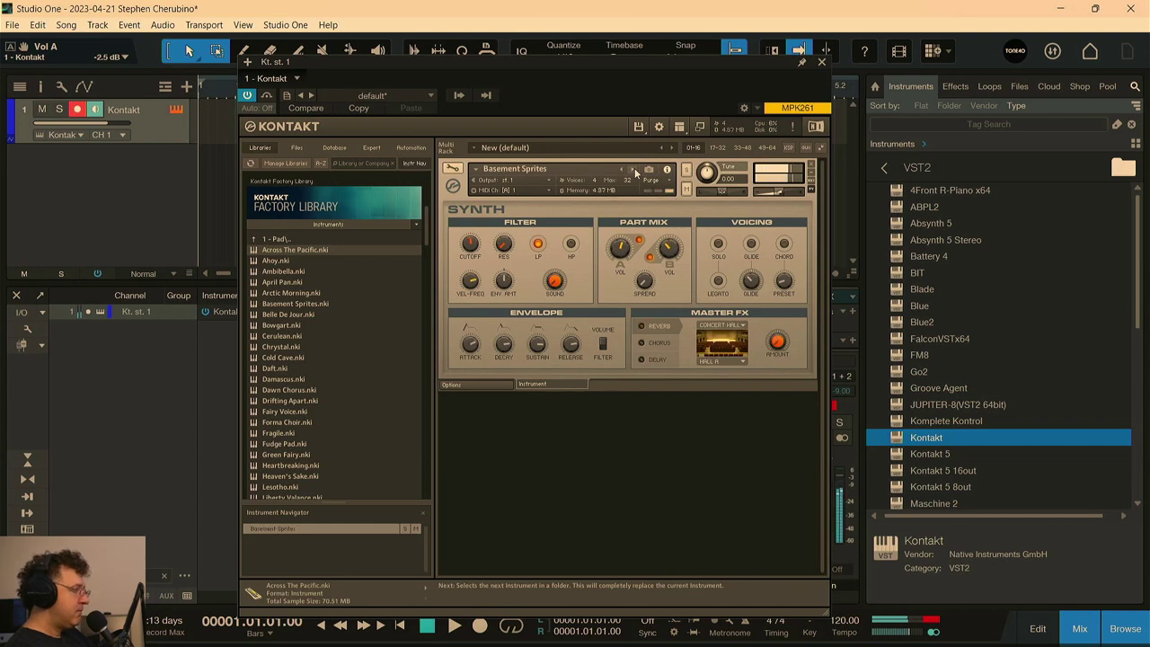
left_click(635, 168)
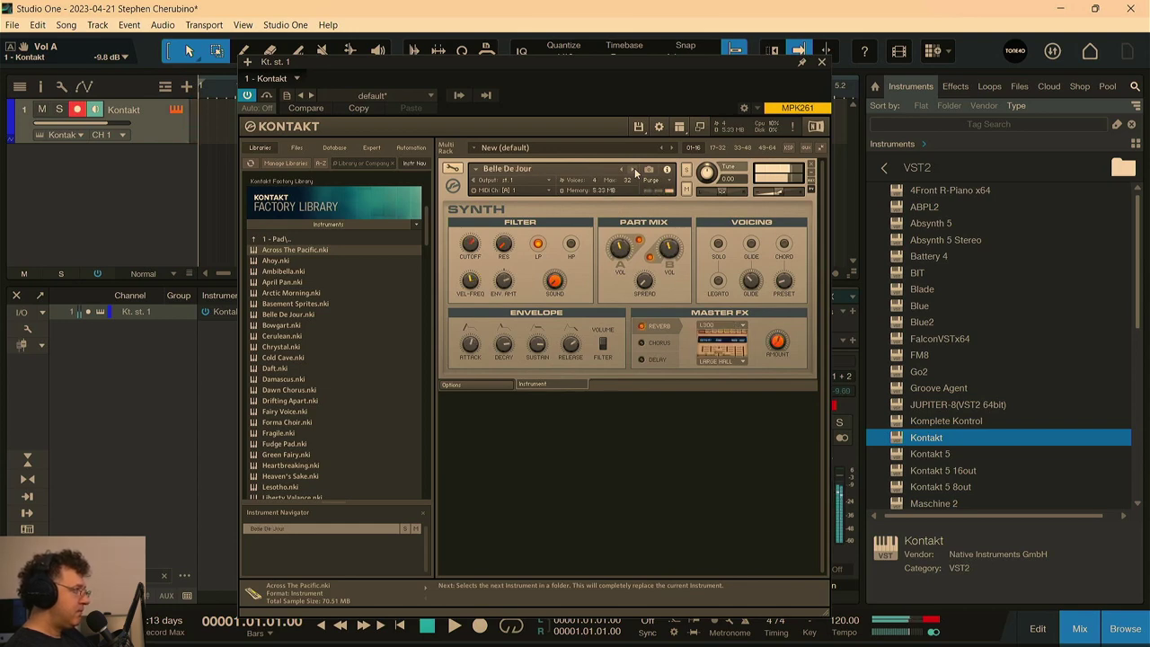
left_click(634, 168)
left_click(634, 168)
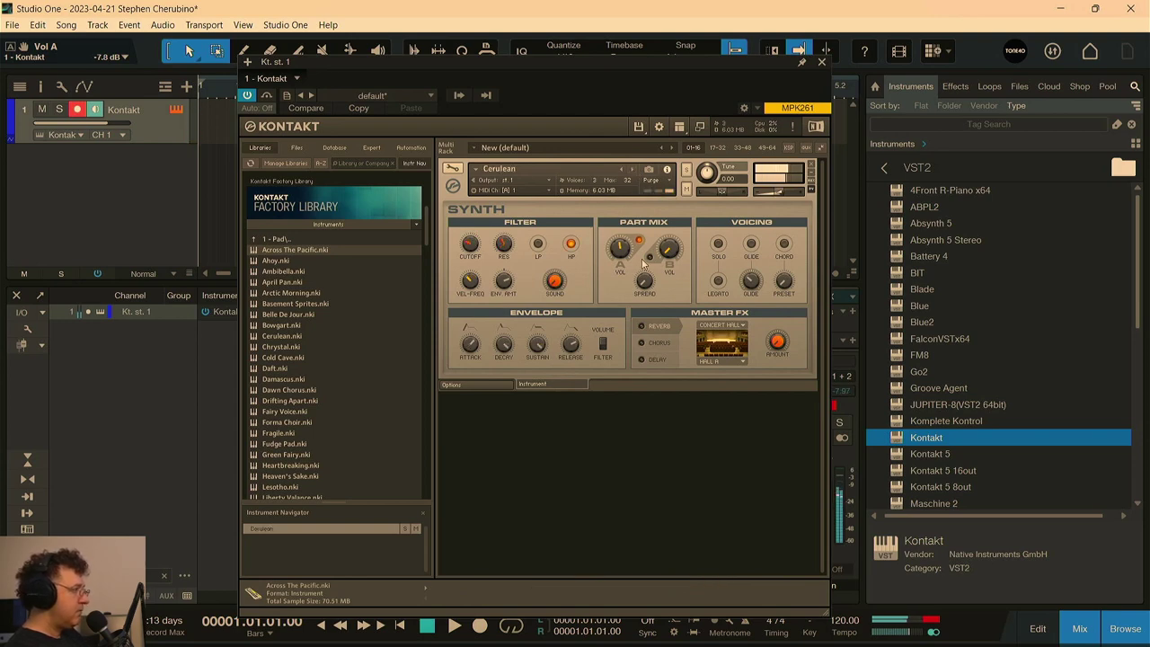
left_click_drag(658, 232, 653, 210)
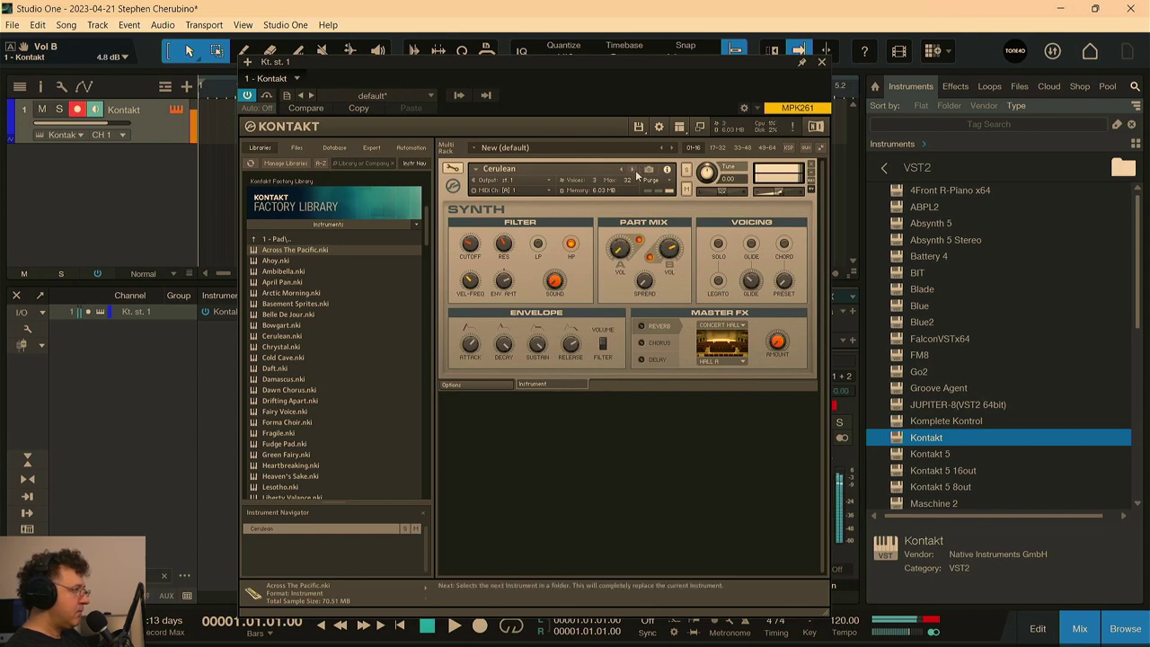
- Load the Chrystal pad, enable part B, and set part A's volume to about -18.1 dB
left_click(633, 168)
left_click(656, 262)
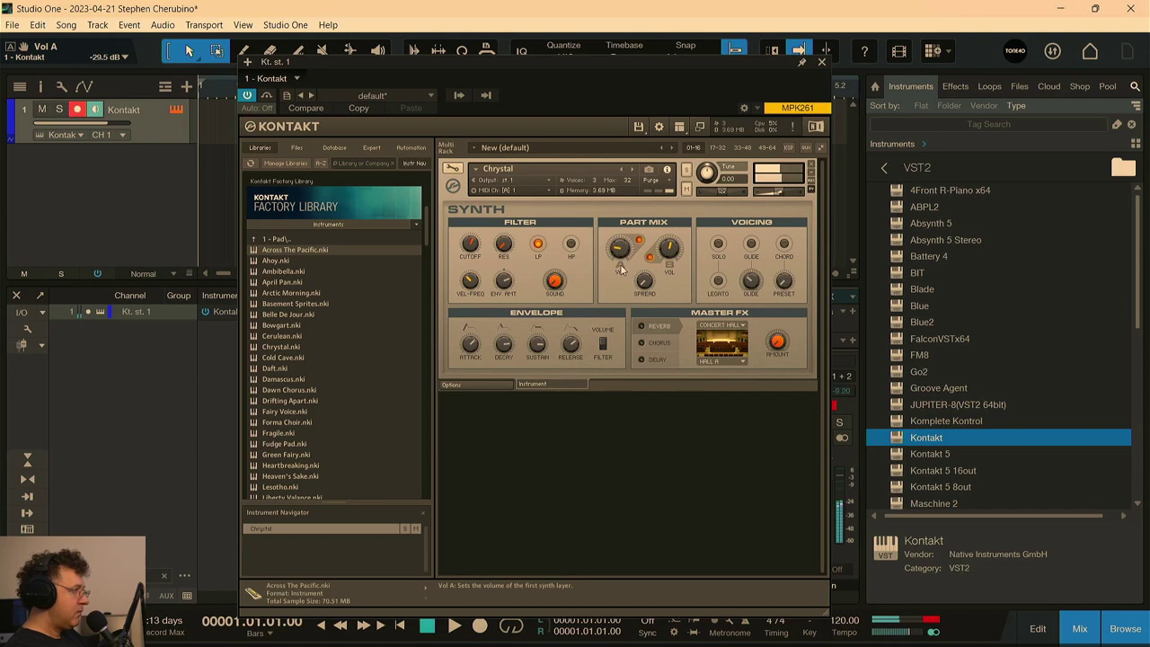
left_click_drag(625, 260, 602, 237)
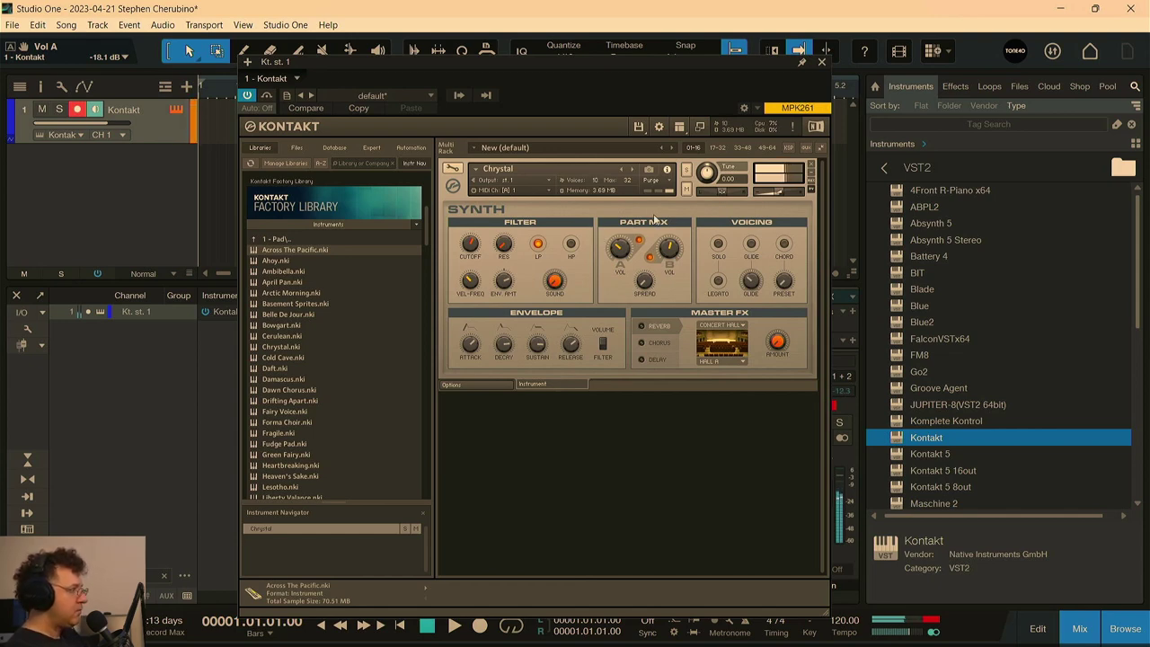
- Advance through Cold Cave to the Daft pad and return the library browser to the Synth folder
left_click(631, 170)
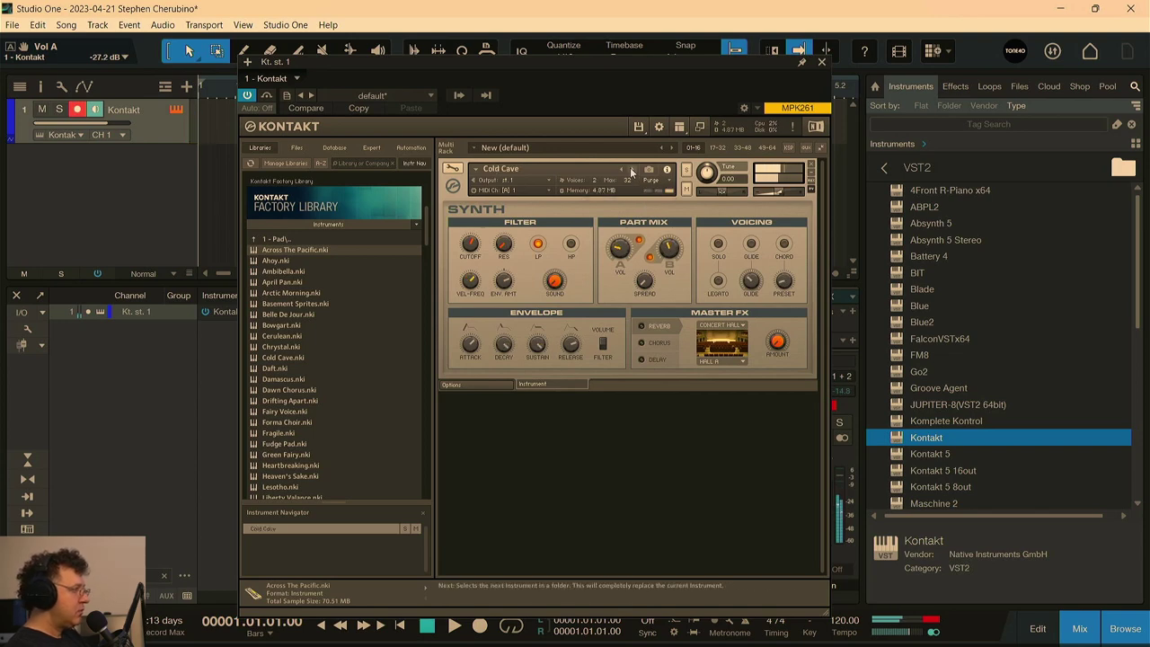
left_click(631, 169)
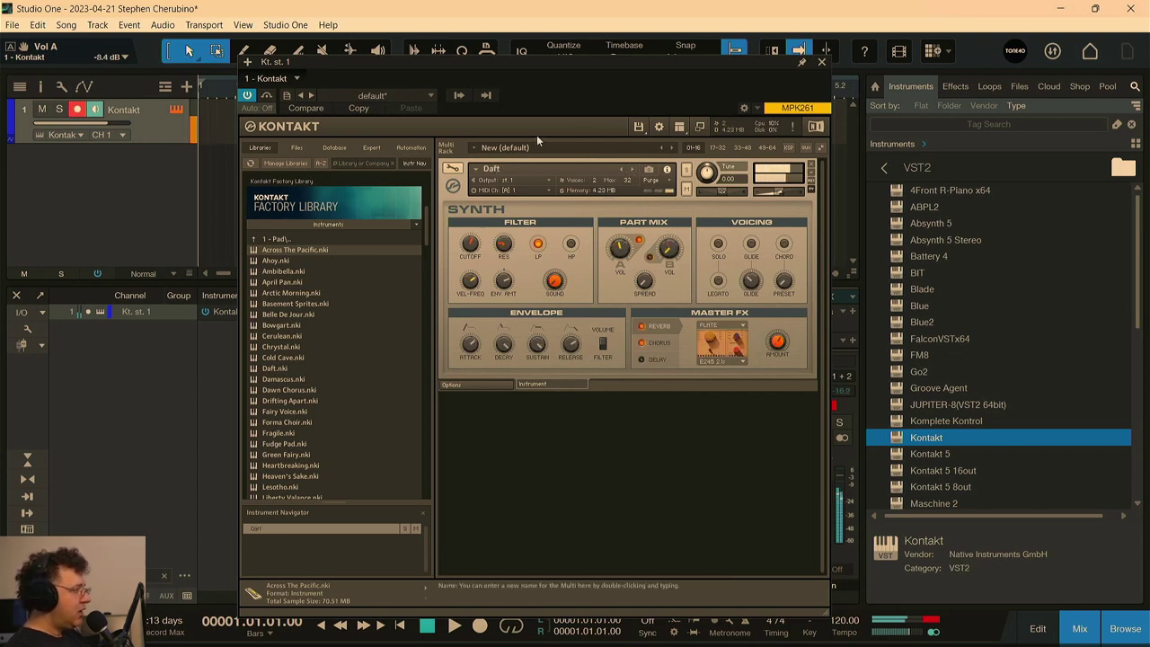
left_click(252, 240)
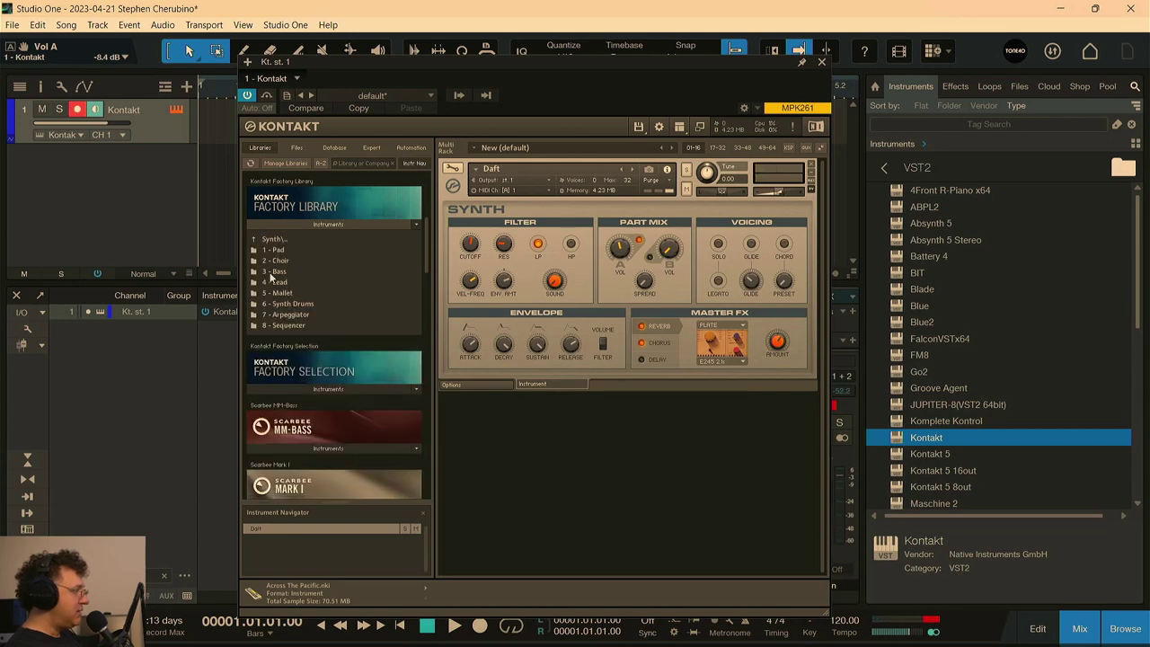
- Open the Bass folder, clear the loaded instruments from the rack, and load 700 Dirt Bass by itself
double_click(271, 273)
double_click(267, 250)
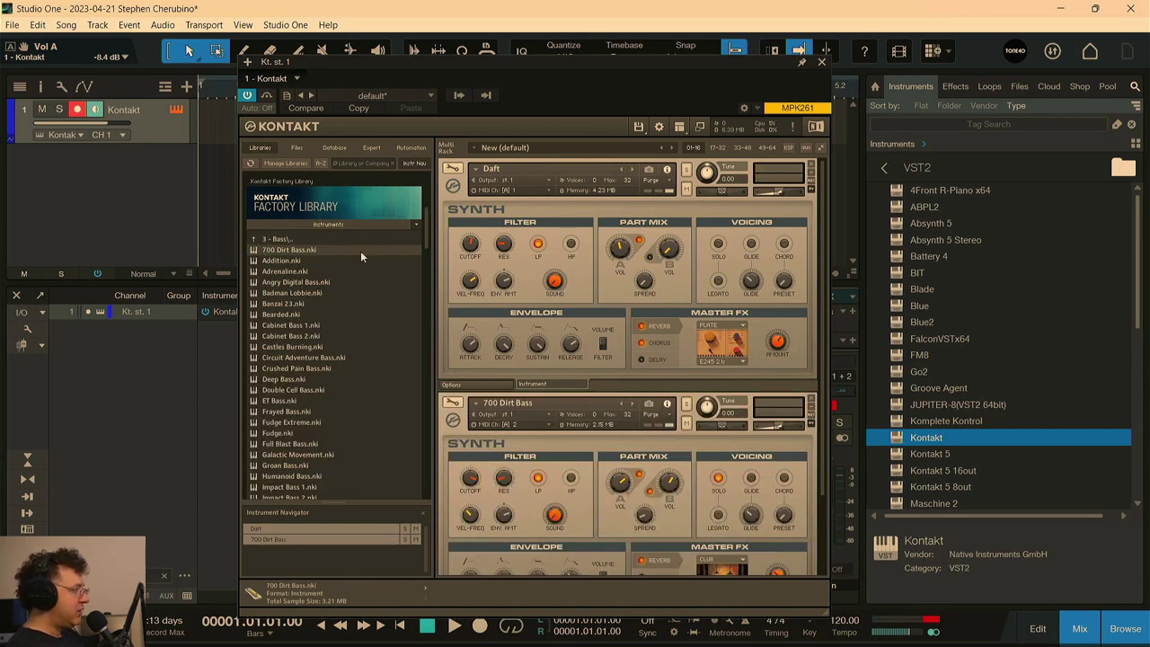
left_click(811, 399)
left_click(811, 166)
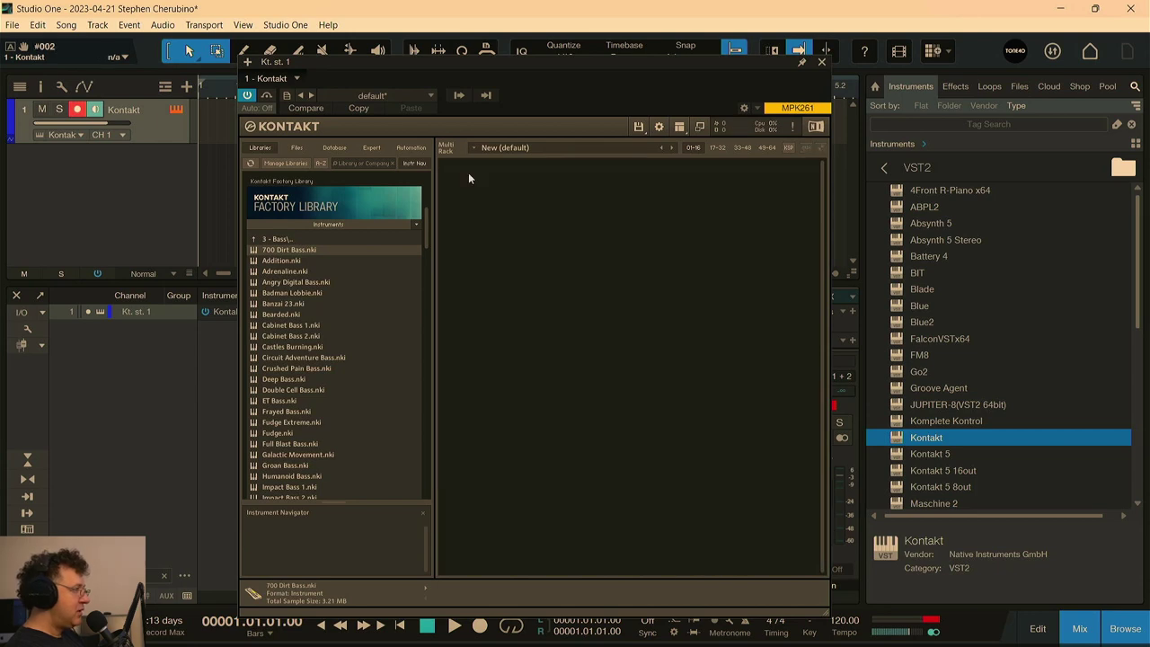
double_click(295, 251)
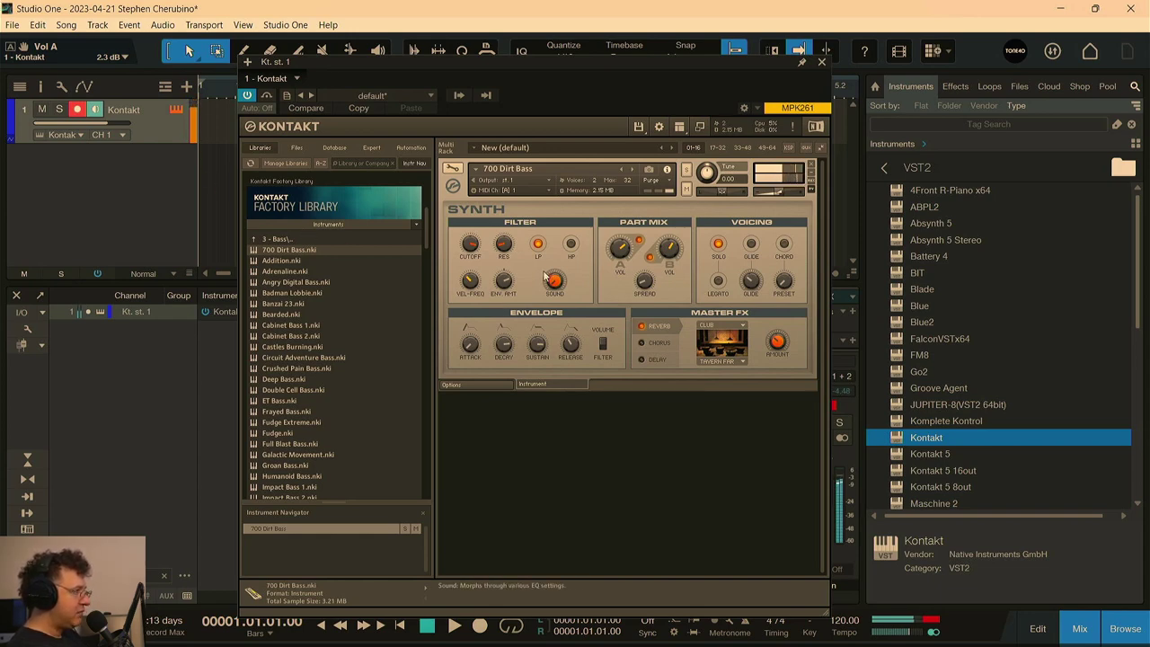
- Set 700 Dirt Bass's part A volume to about -2 dB, advance to the Addition bass, and close the instrument window
left_click_drag(618, 249, 609, 219)
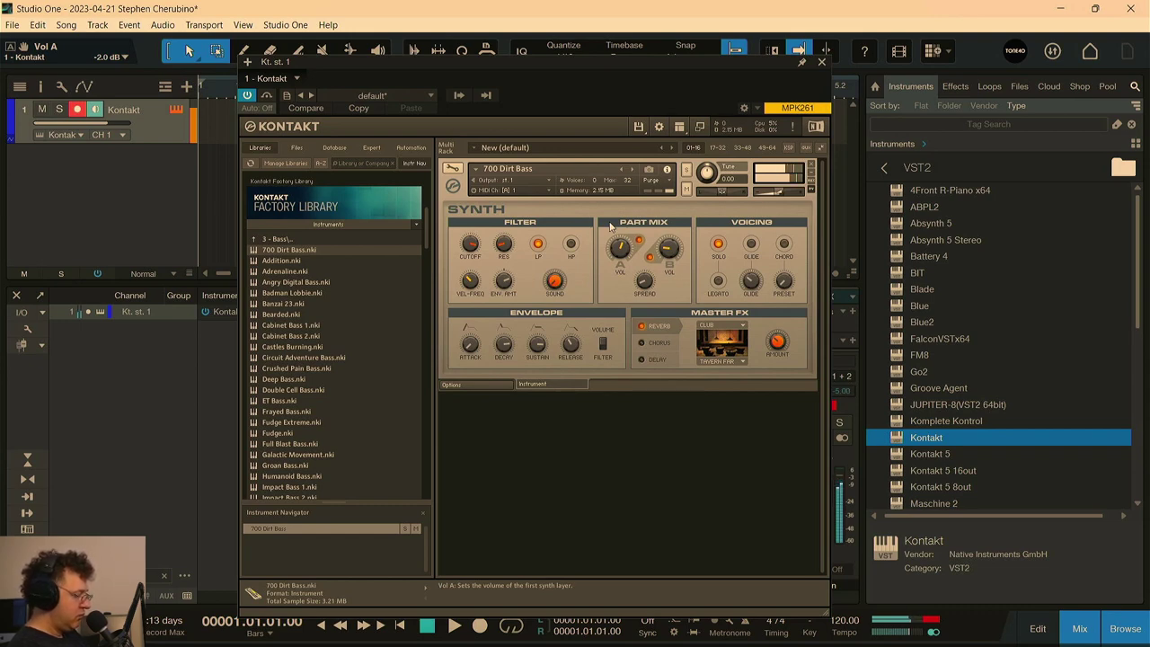
left_click(634, 171)
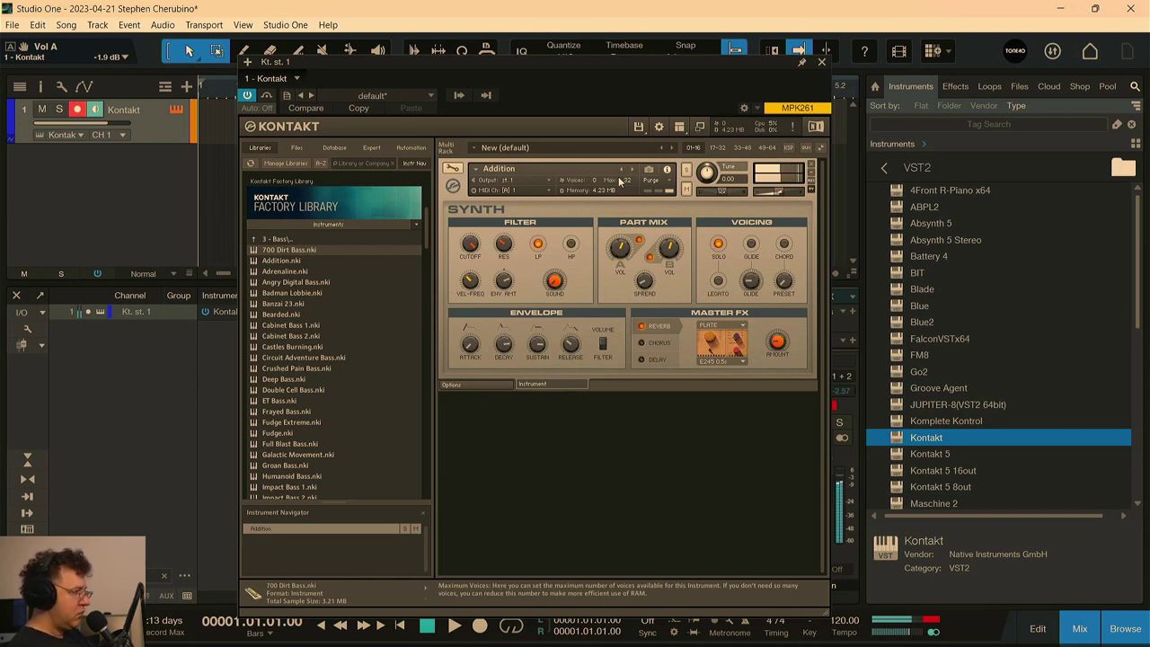
left_click(820, 62)
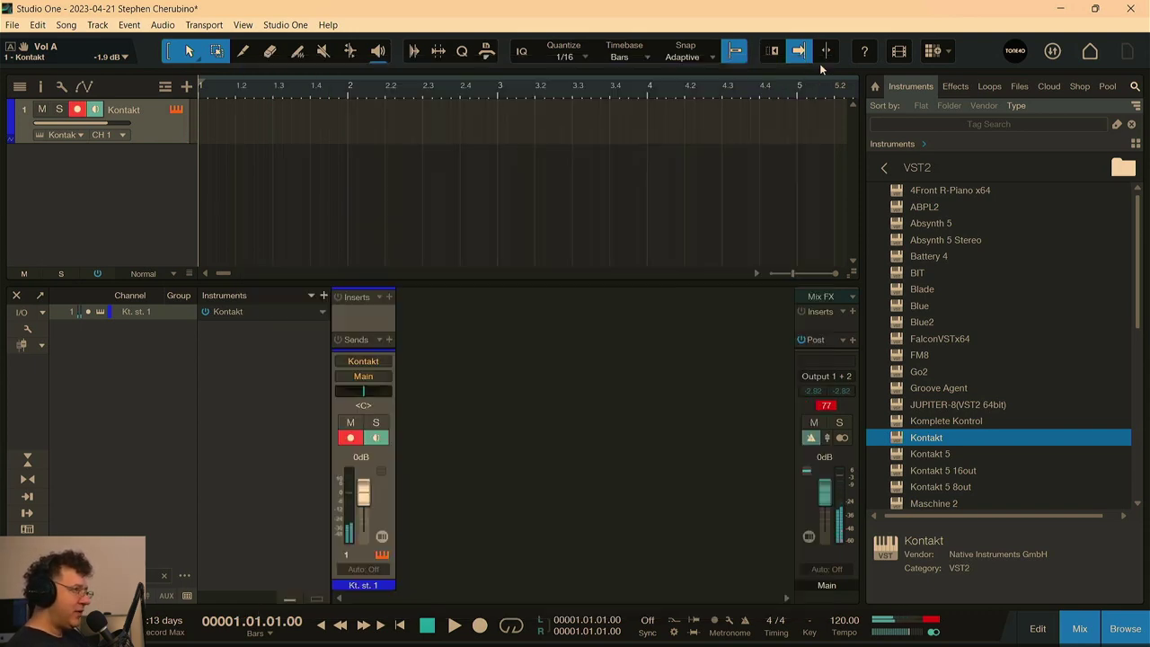
- Set the song tempo to 94 BPM and record a bass take on the Kontakt track from bar 1 to about bar 14
left_click(848, 634)
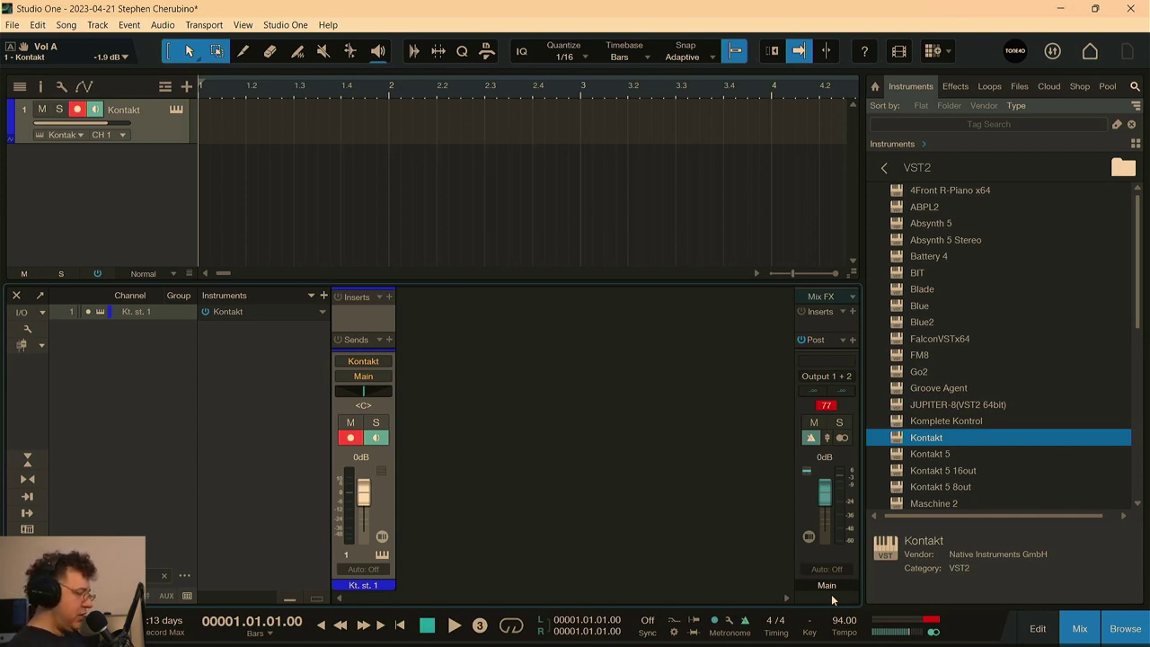
key("KP_Multiply")
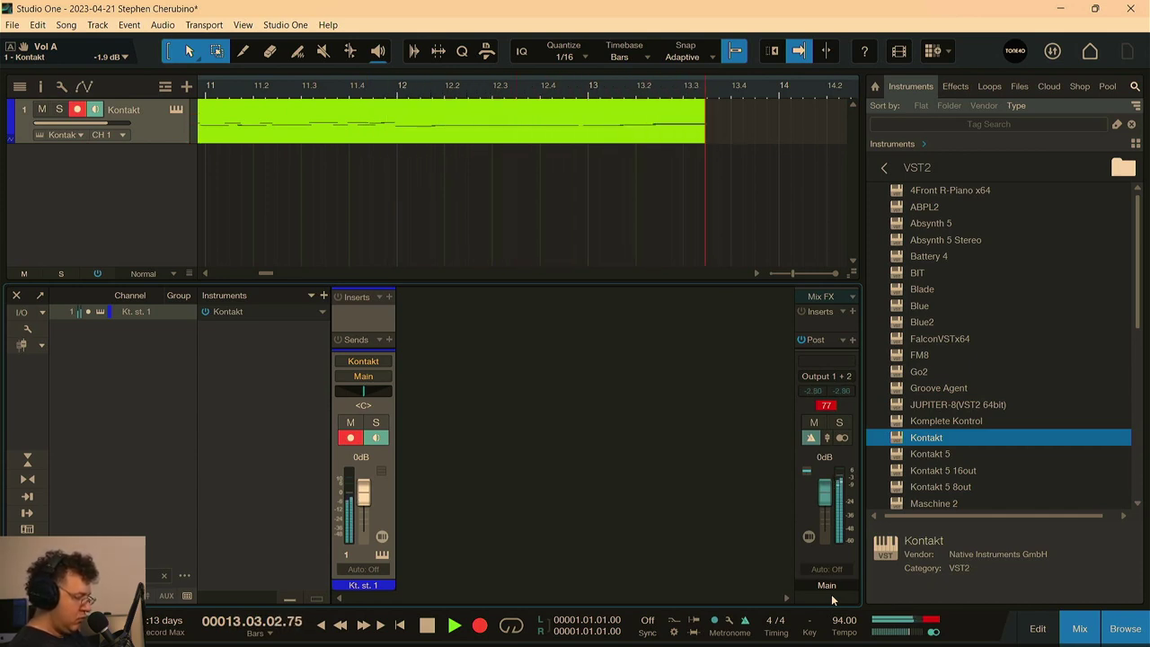
key("space")
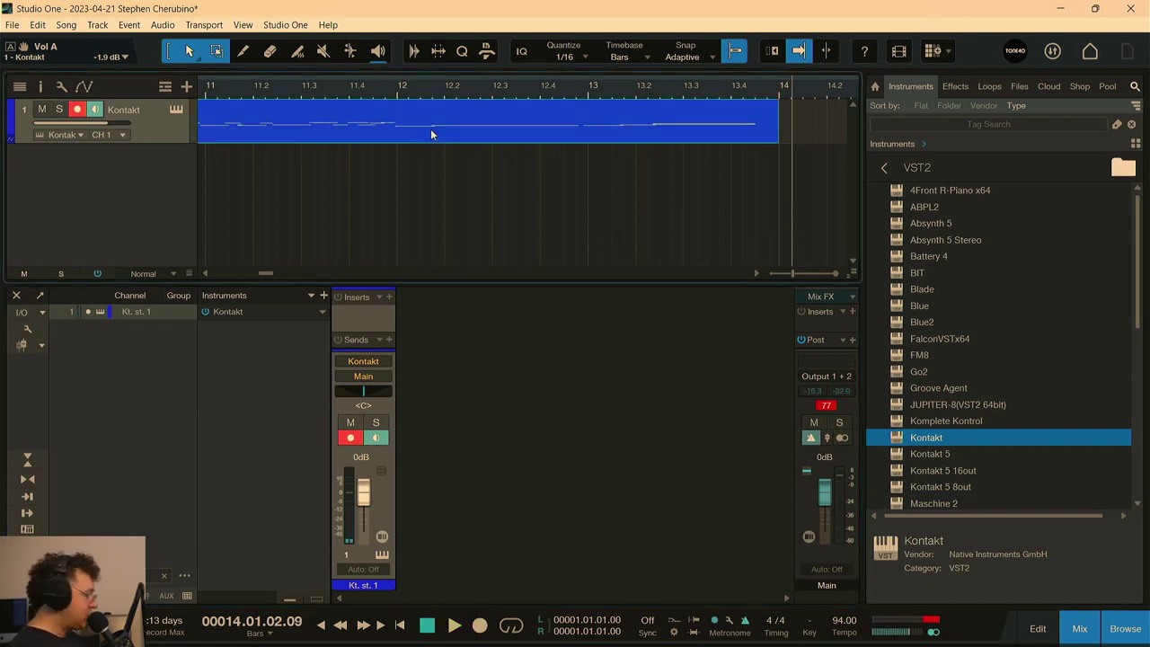
- Split the recorded part at bar 12, delete everything before the split, and play the remaining section
left_click(403, 133, "alt")
left_click(387, 139)
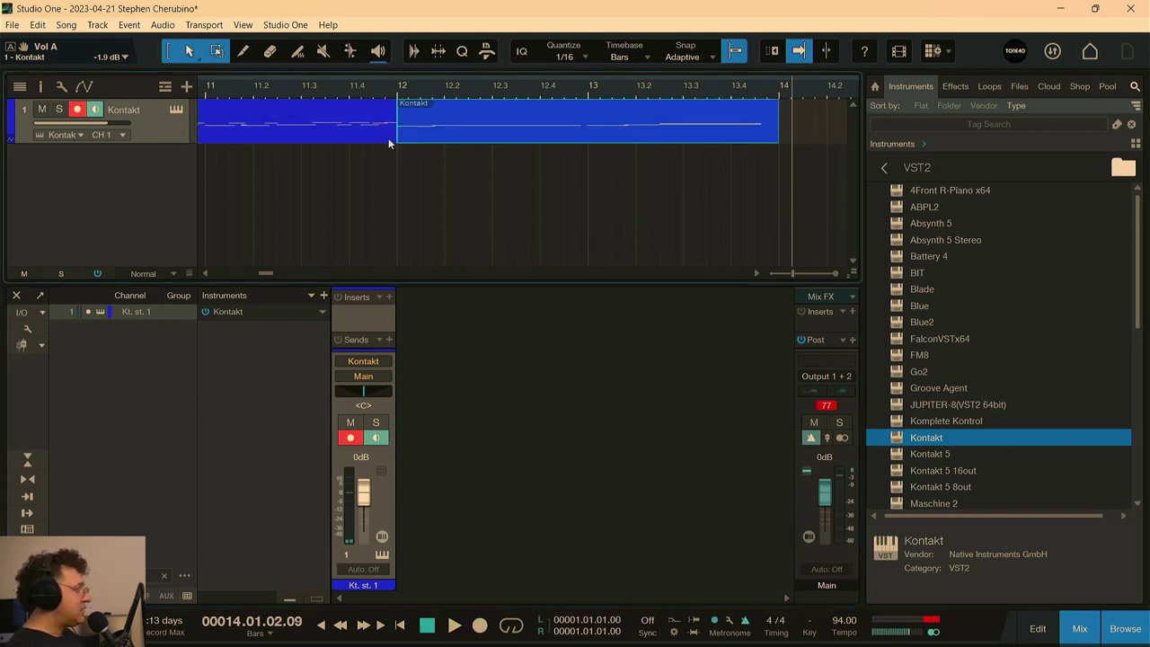
key("Delete")
left_click(392, 91)
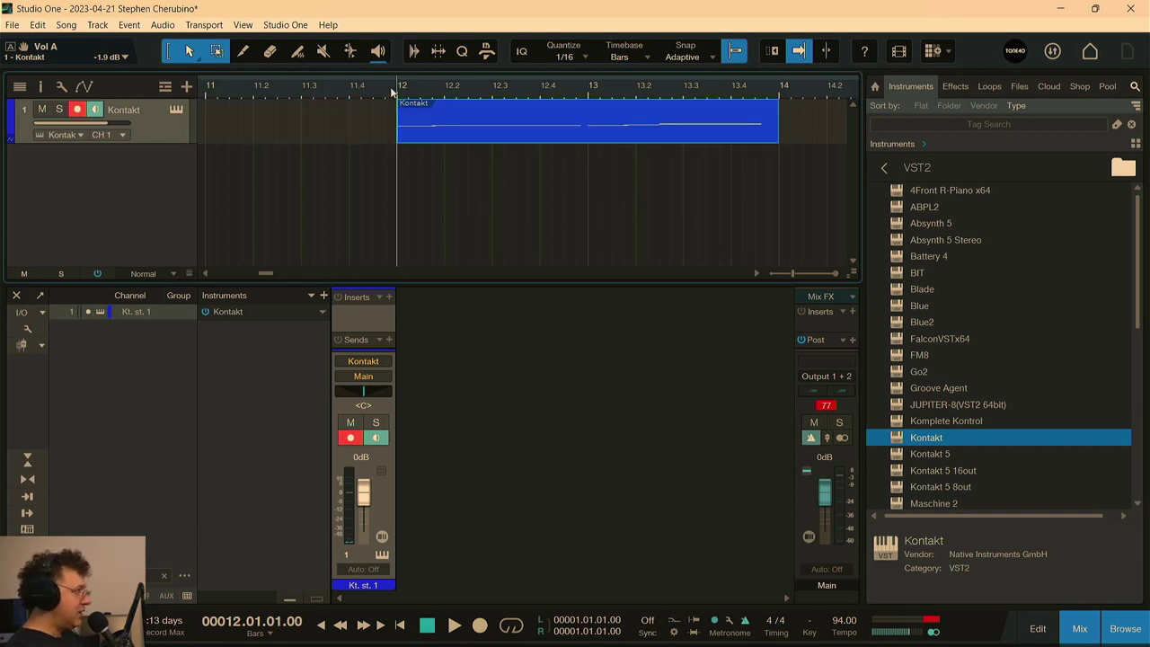
key("space")
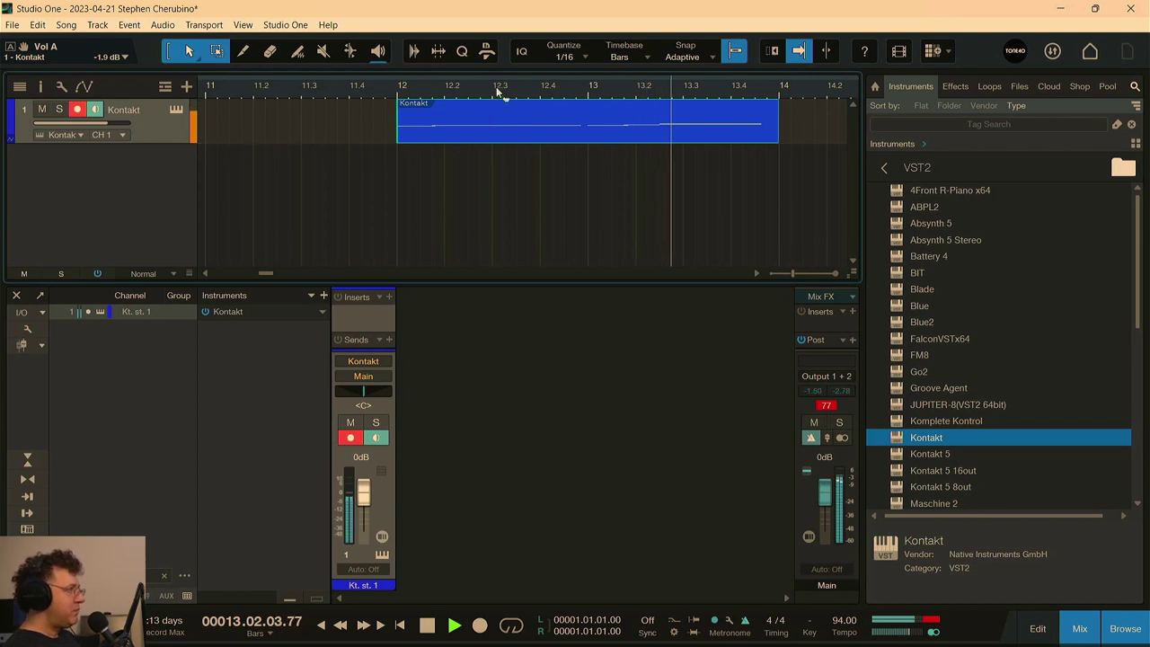
- Stop playback and move the remaining two-bar part to the start of the song at bar 1
key("w")
key("space")
left_click_drag(491, 142, 448, 142)
left_click_drag(434, 89, 492, 54)
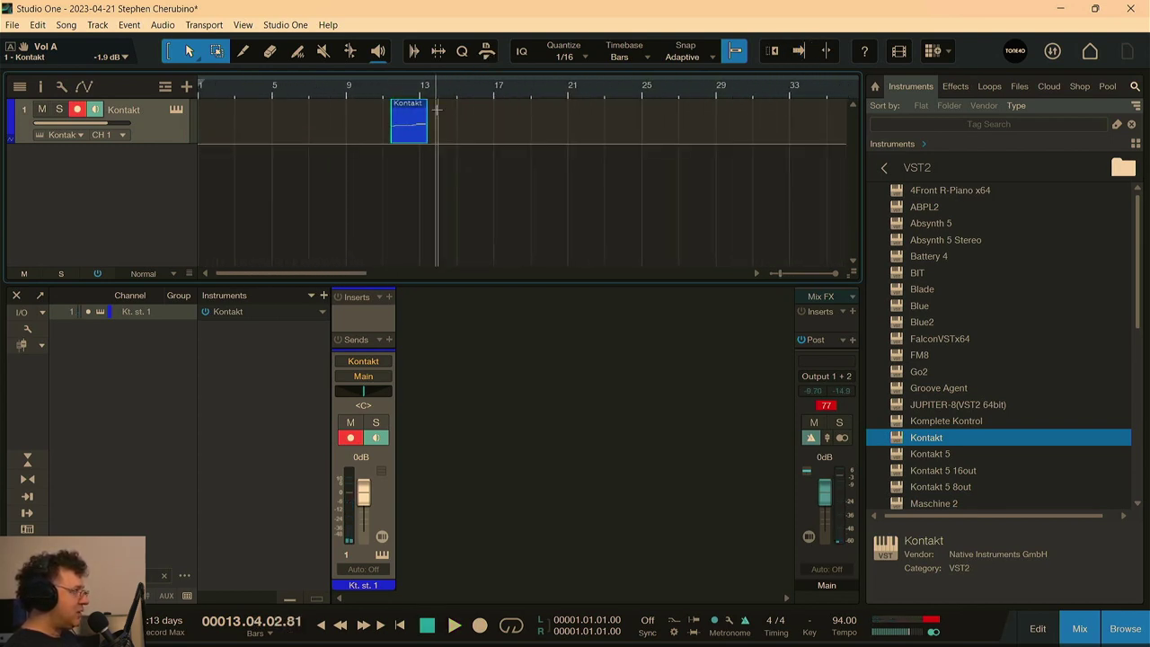
left_click_drag(411, 133, 218, 129)
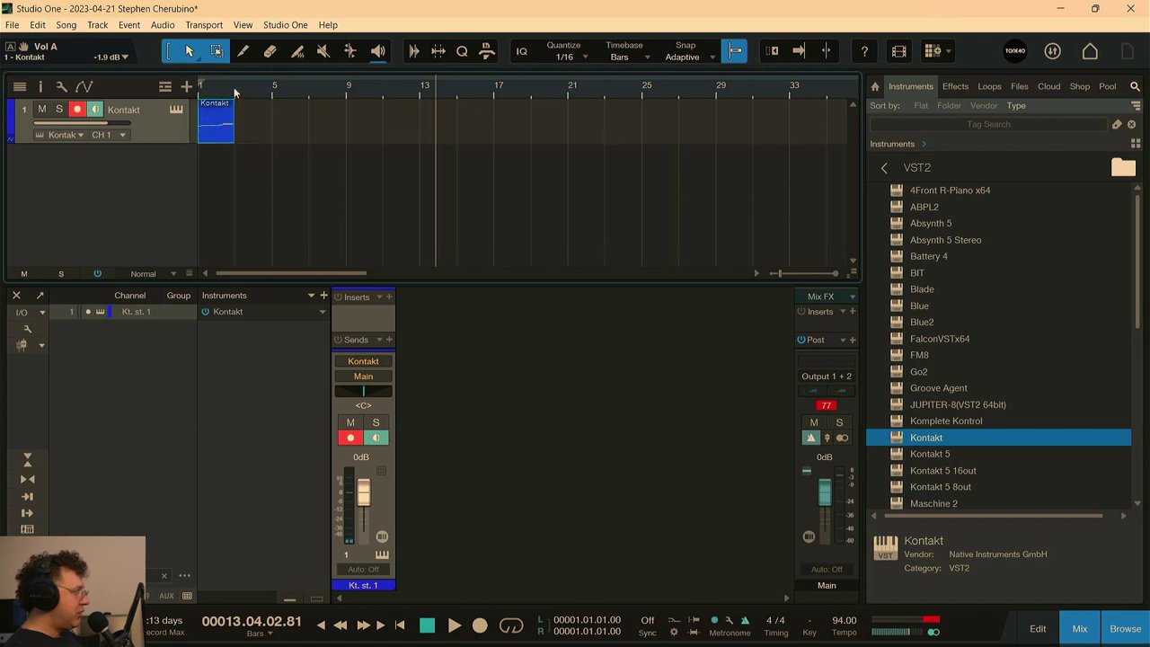
- Try recording a second bass take from bar 3 to nearly bar 9, and delete it
left_click(237, 87)
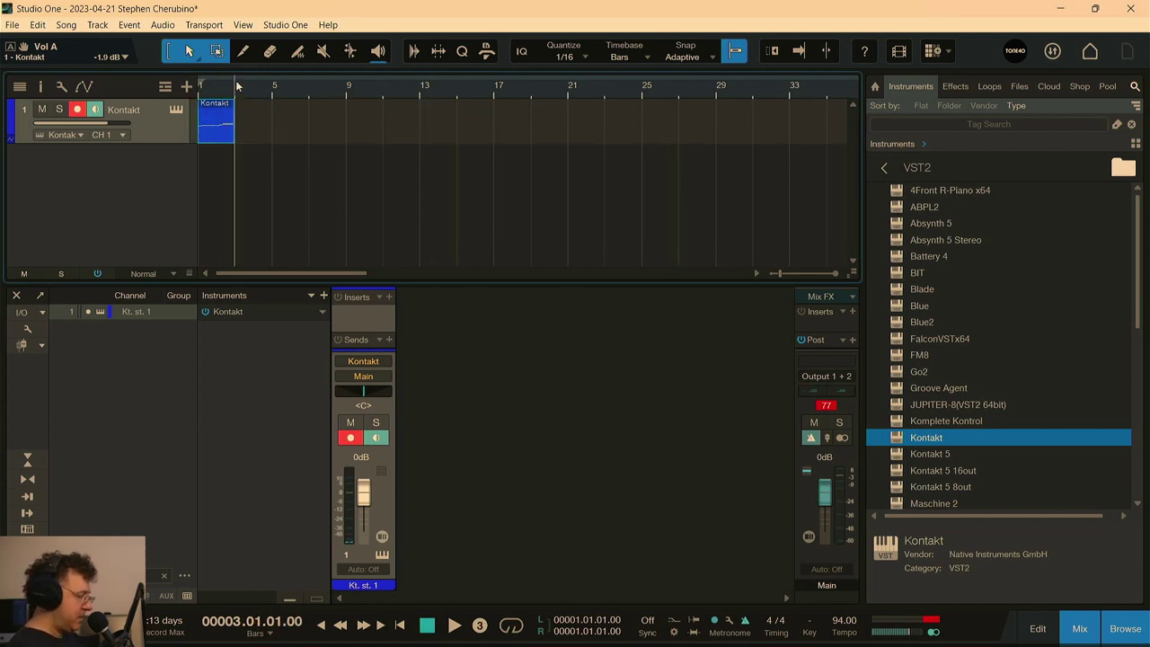
key("KP_Multiply")
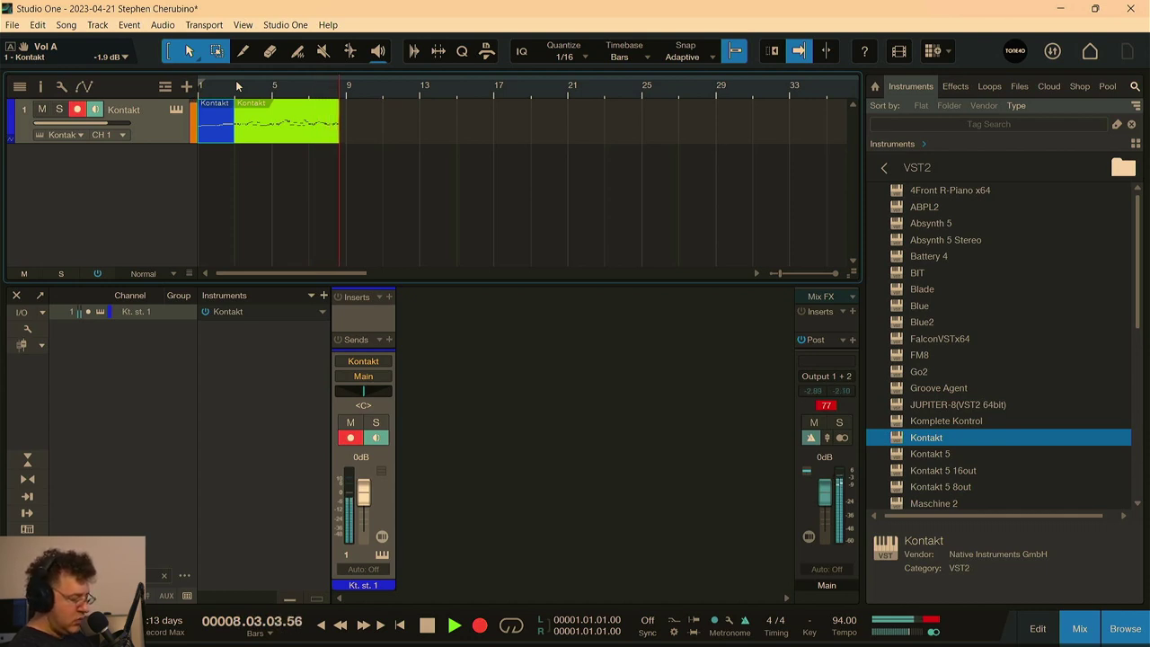
key("space")
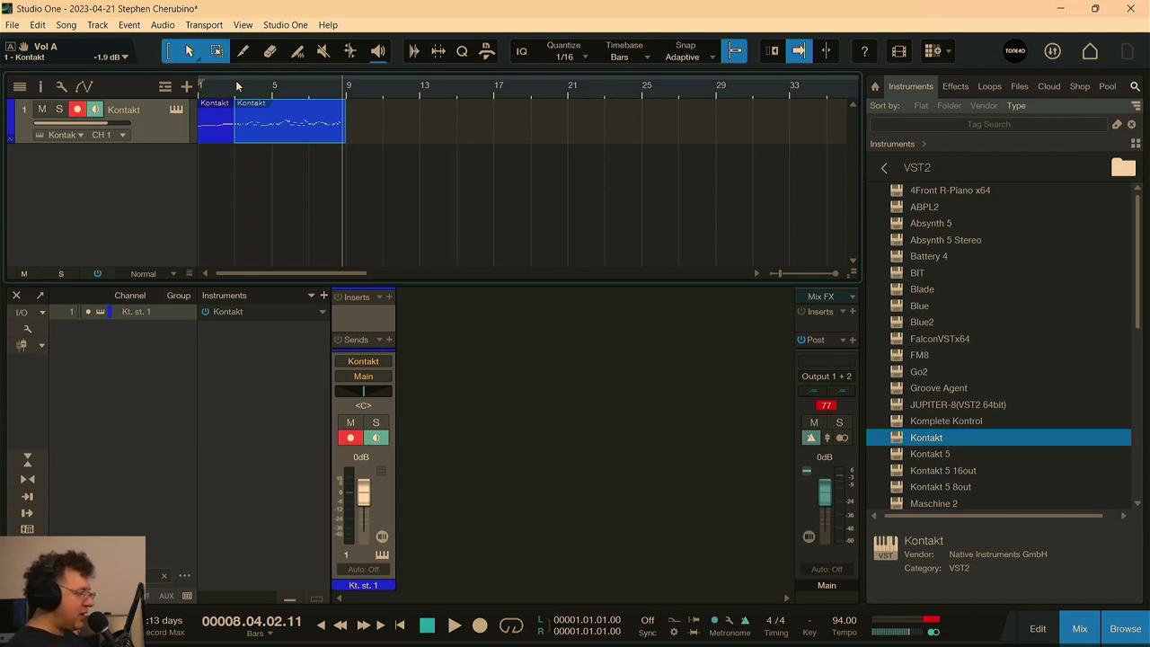
key("Delete")
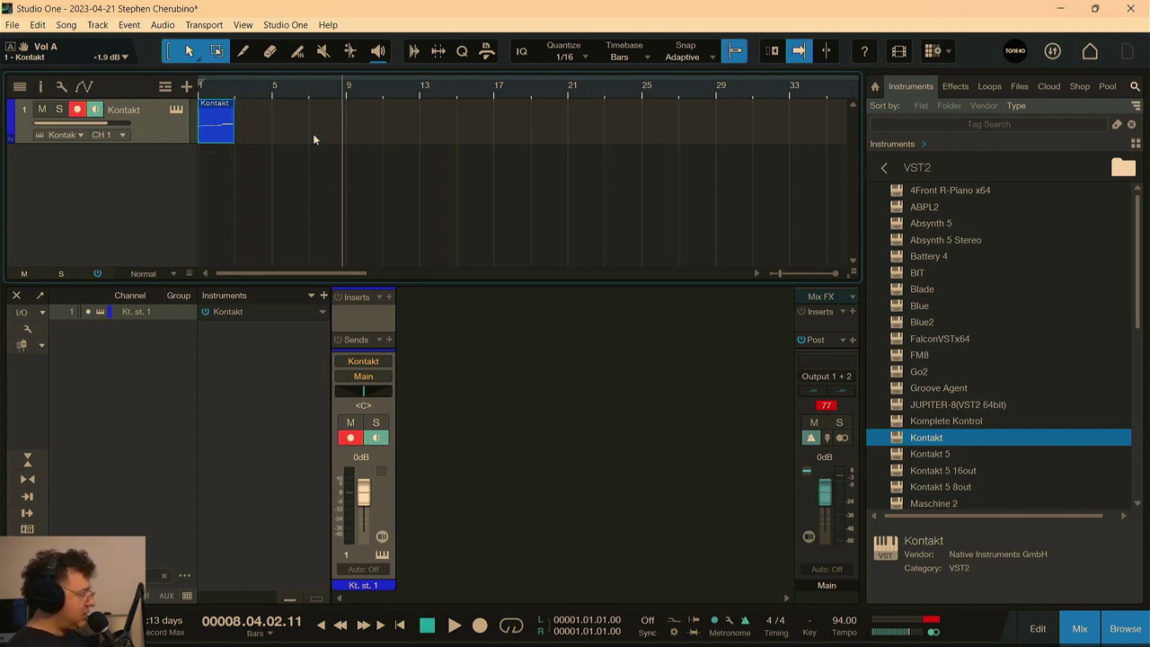
- Record a new bass take from bar 3 and stop it at about bar 7
left_click(236, 90)
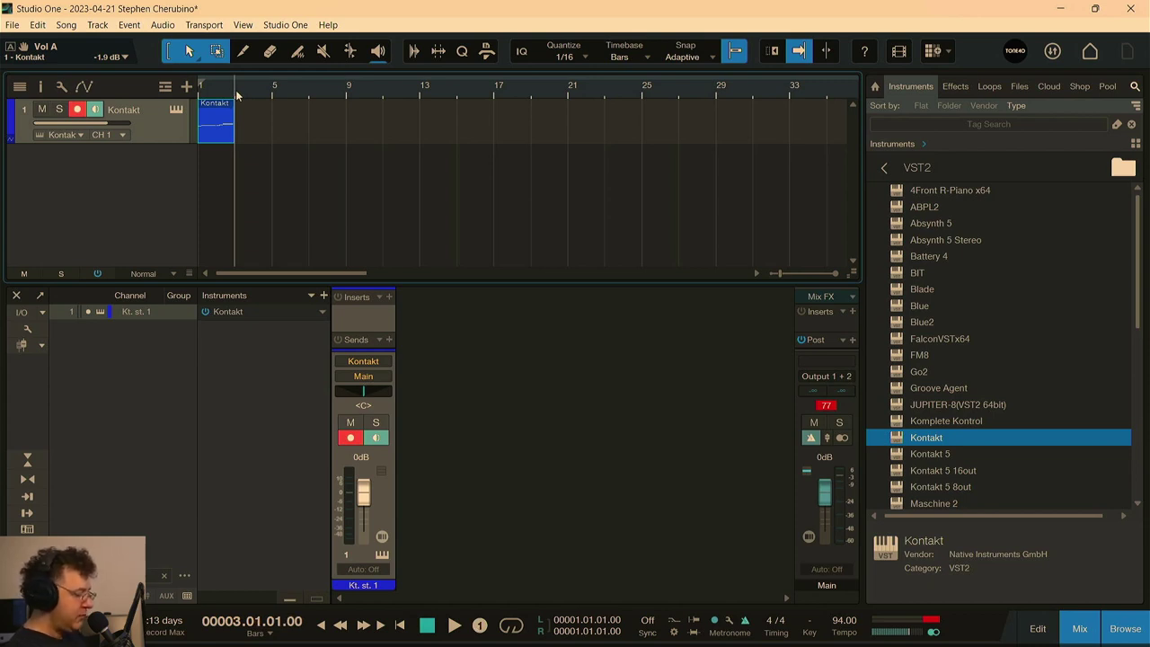
key("KP_Multiply")
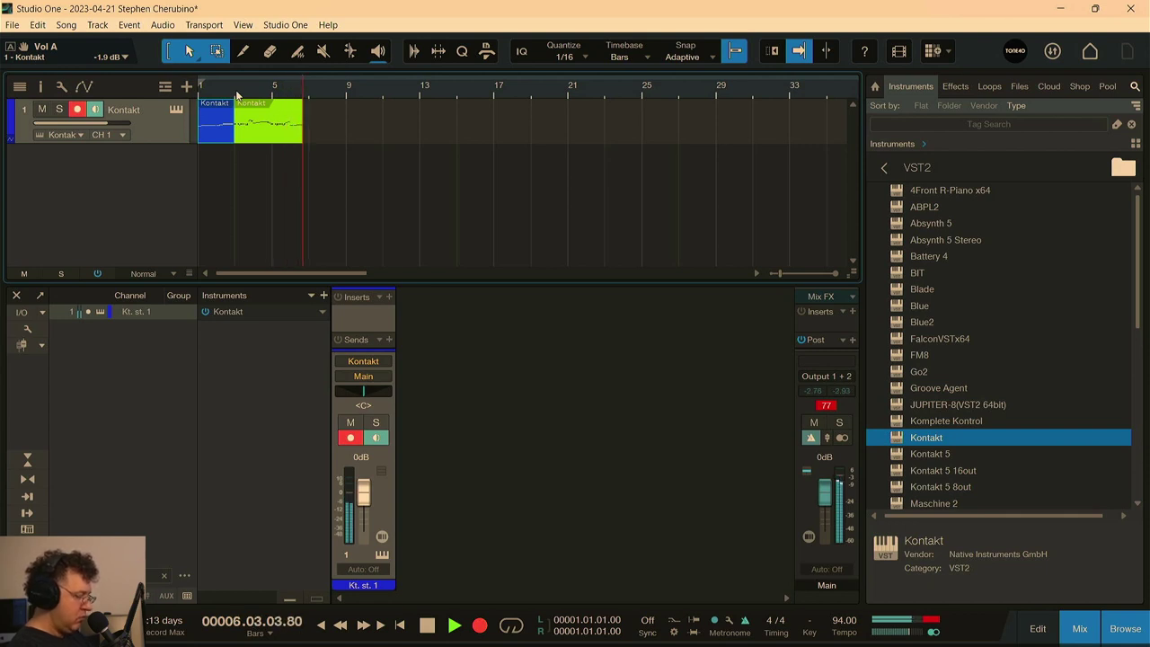
key("space")
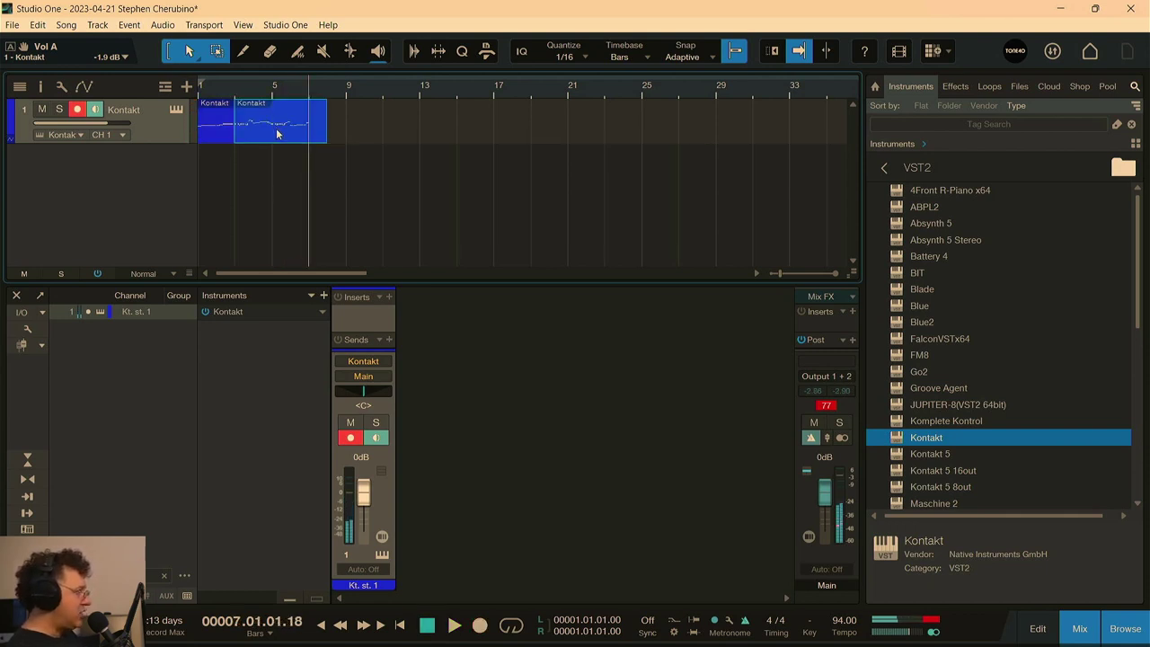
- Shift the new take slightly later, trim its start to bar 5, and move it back against the first part near bar 3
left_click_drag(276, 134, 282, 136)
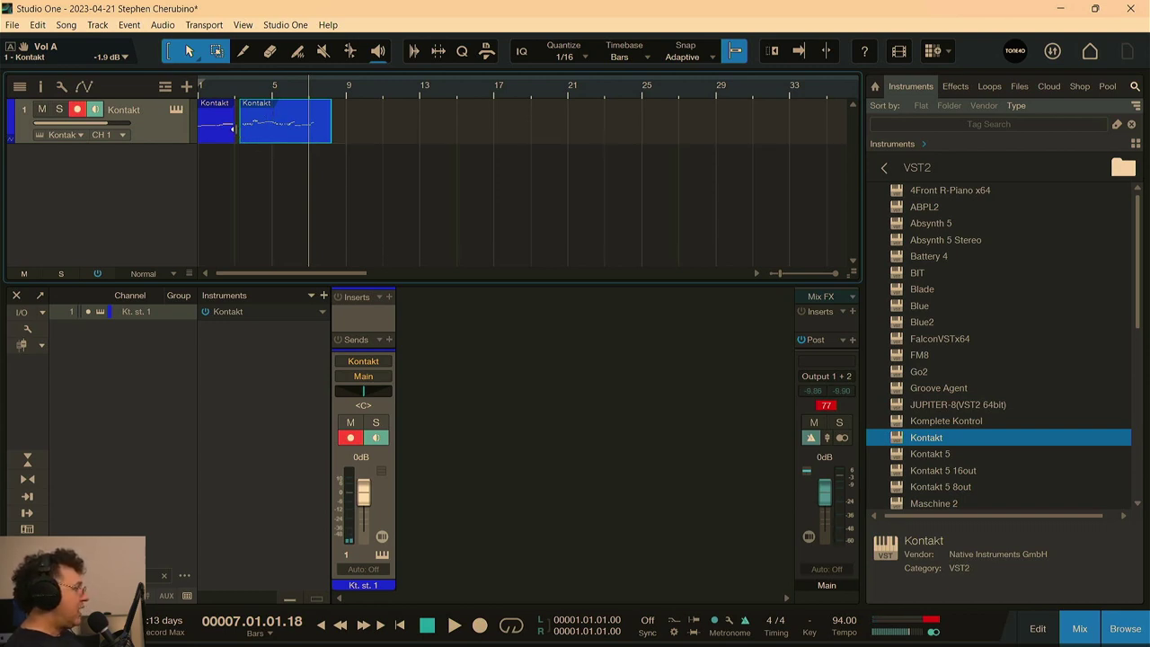
key("space")
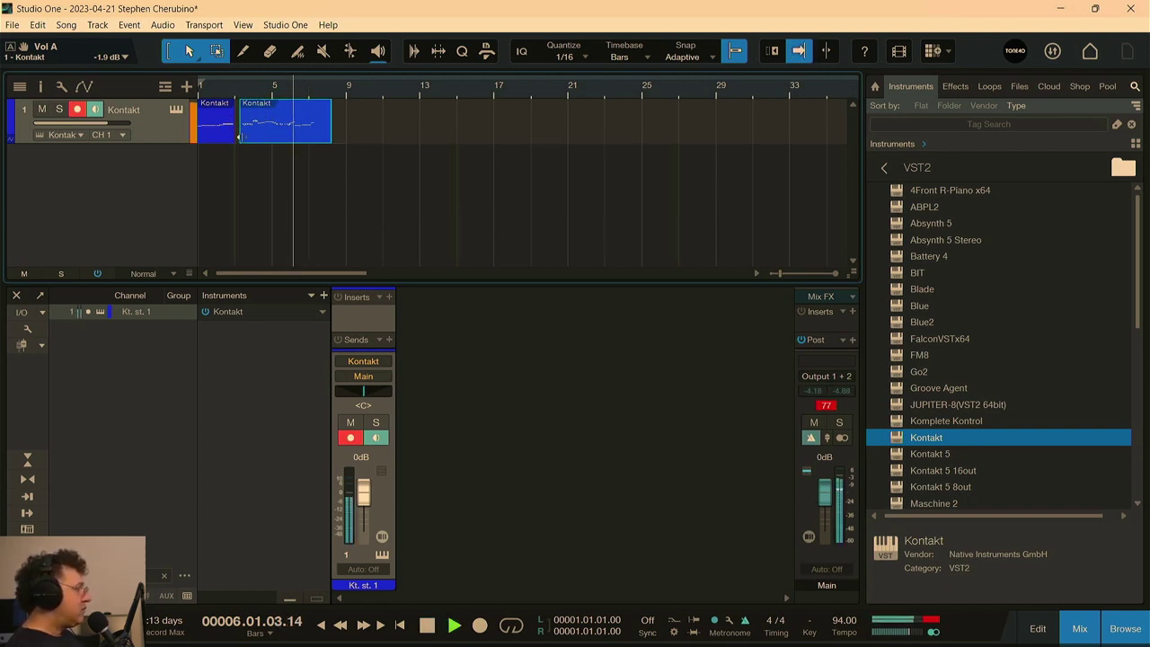
left_click_drag(235, 132, 273, 137)
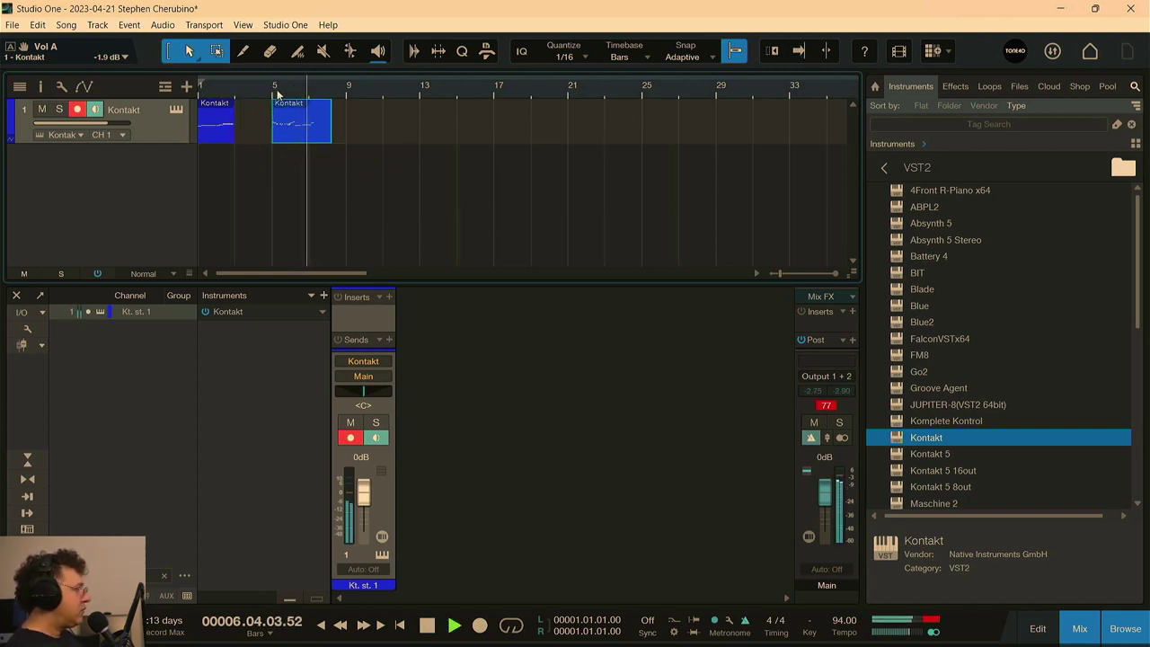
left_click(275, 88)
left_click_drag(293, 92, 274, 138)
key("space")
key("space")
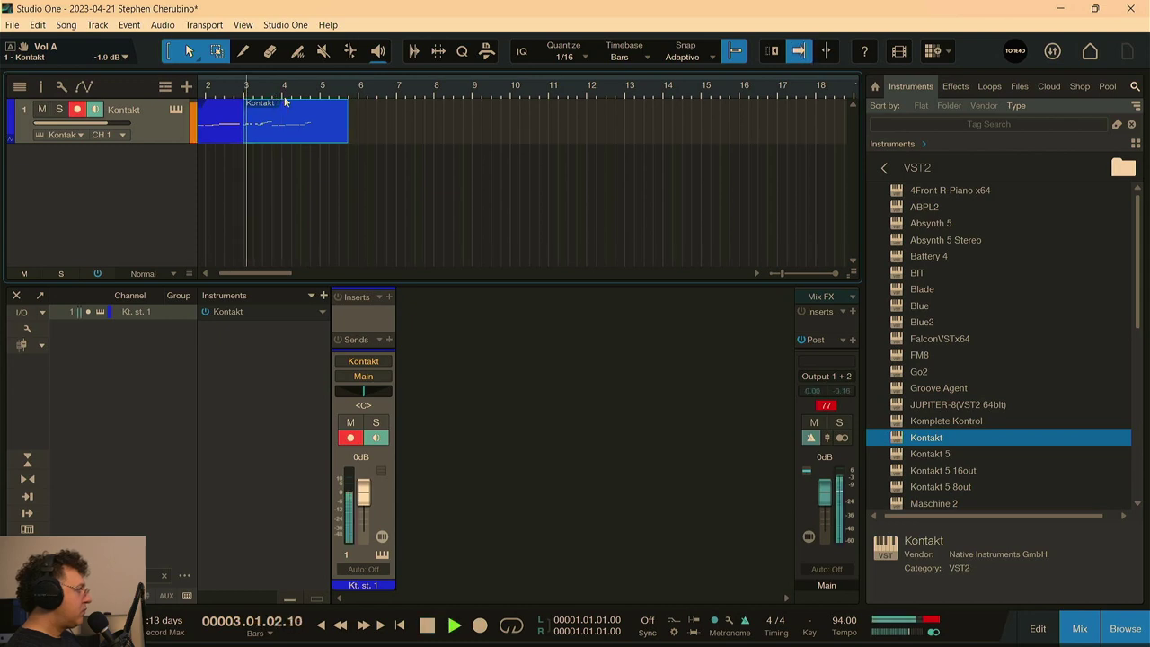
- Align the start of the trimmed take with bar 3 and play the transition between the two parts
left_click_drag(253, 92, 363, 140)
mouse_move(290, 136)
left_mouse_down()
mouse_move(385, 138)
mouse_move(296, 140)
mouse_move(356, 146)
mouse_move(368, 144)
mouse_move(290, 137)
left_mouse_up()
left_click(296, 90)
key("space")
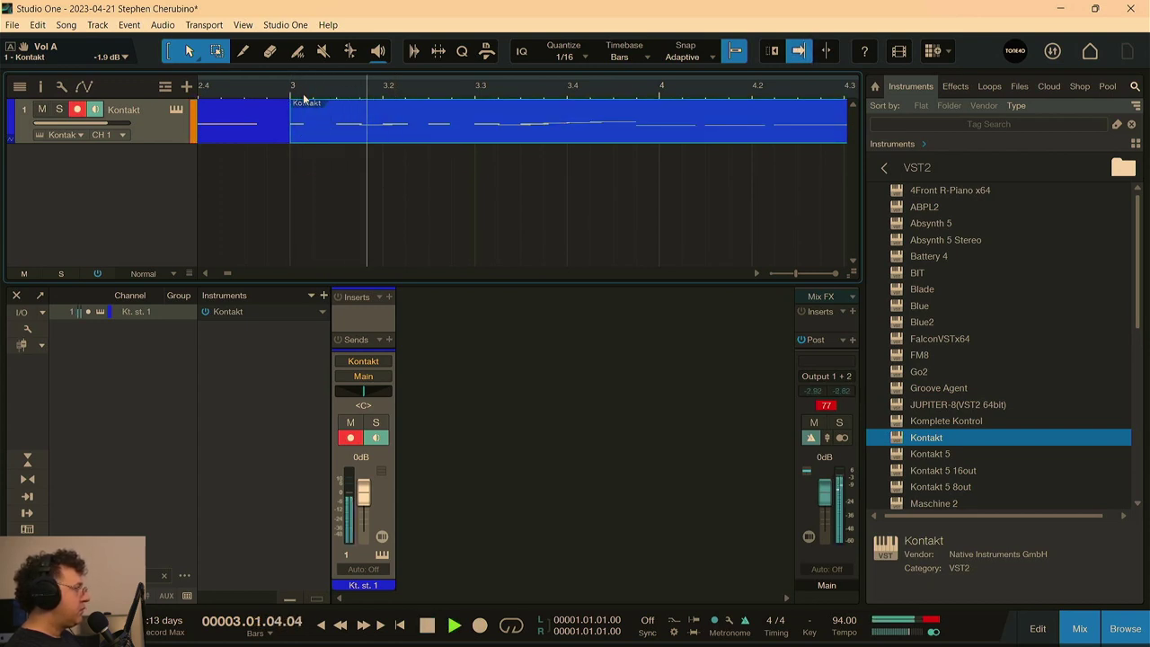
key("space")
- Open the second part for note editing and extend its first A2 note to end at 3.1.2.00
double_click(296, 129)
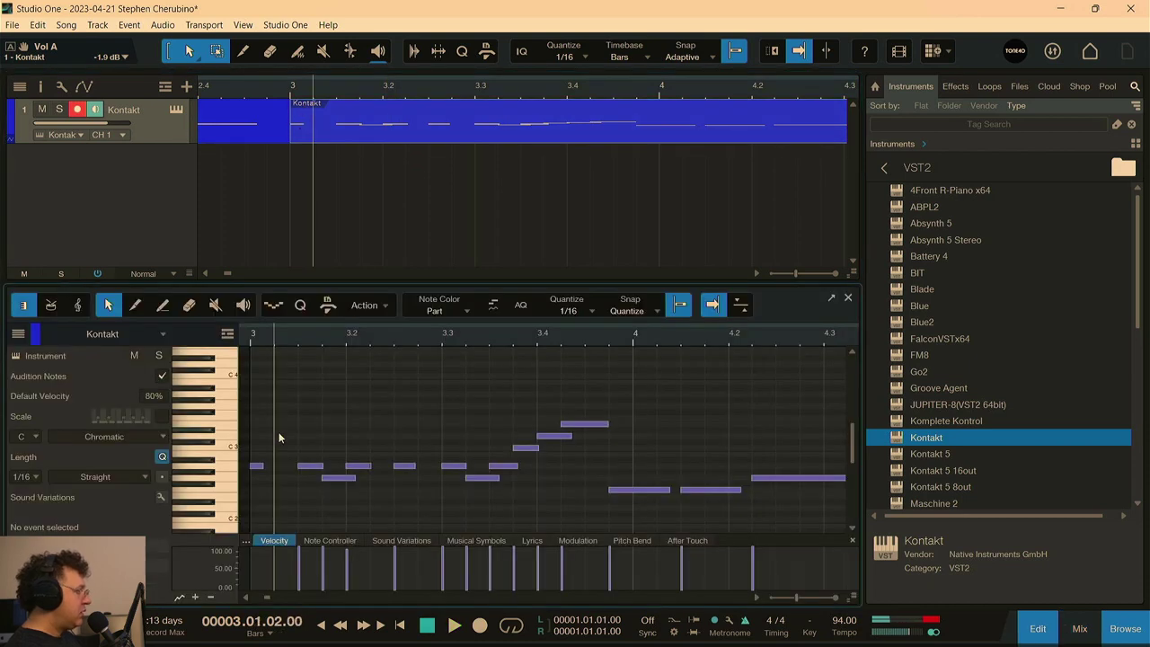
left_click_drag(266, 465, 273, 466)
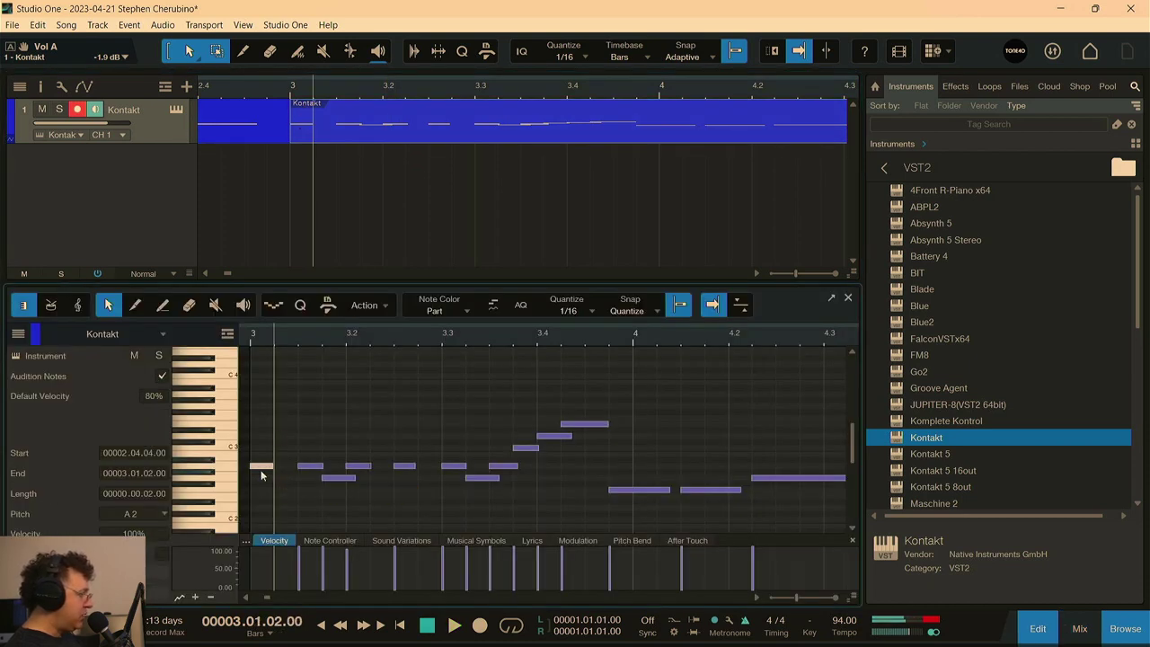
left_click(300, 521)
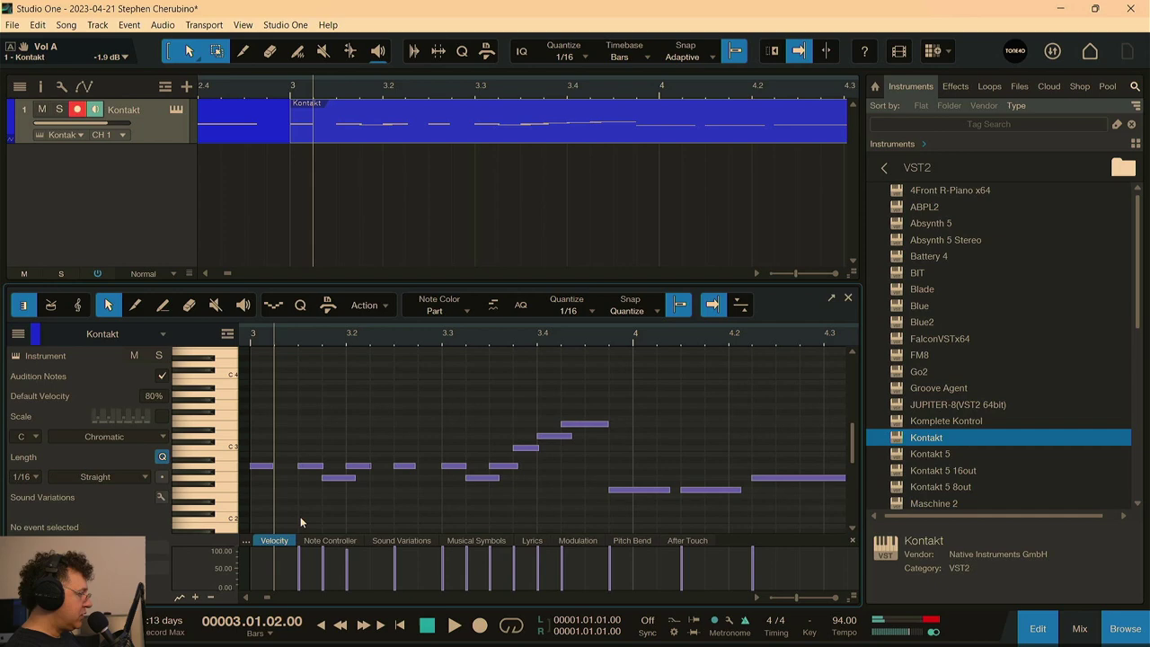
left_click(261, 468)
left_click(289, 331)
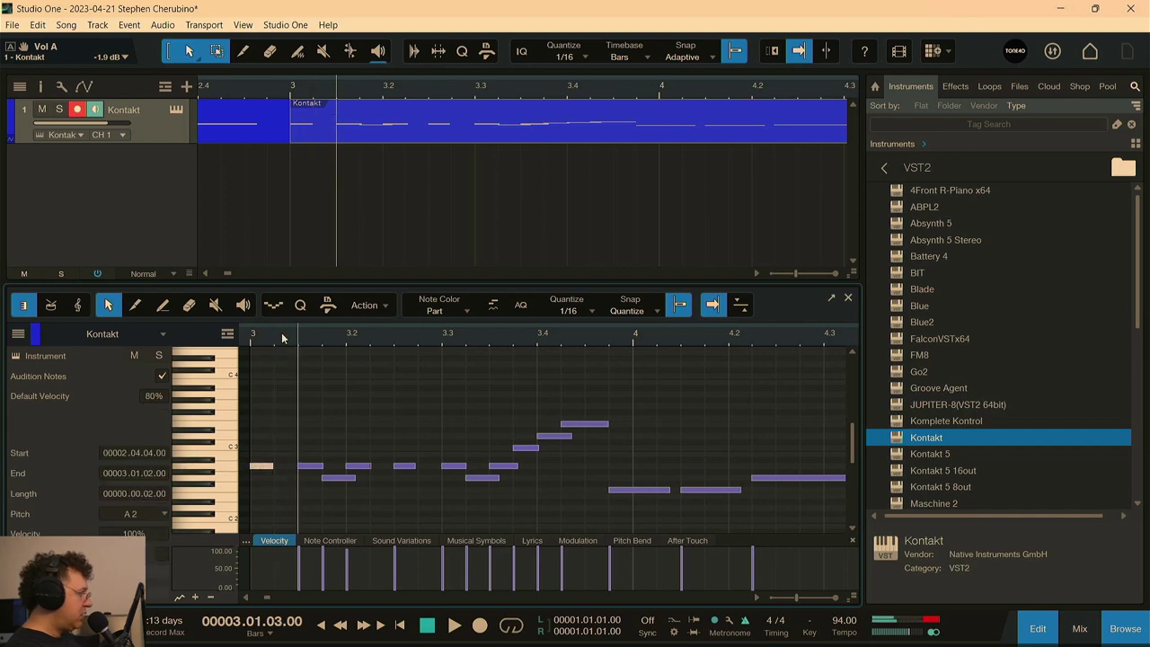
- Set the first A2 note to start at 3.1.1.00, extend its end to 3.1.2.71, and play briefly from the song start
left_click_drag(288, 330, 328, 466)
left_click(339, 468)
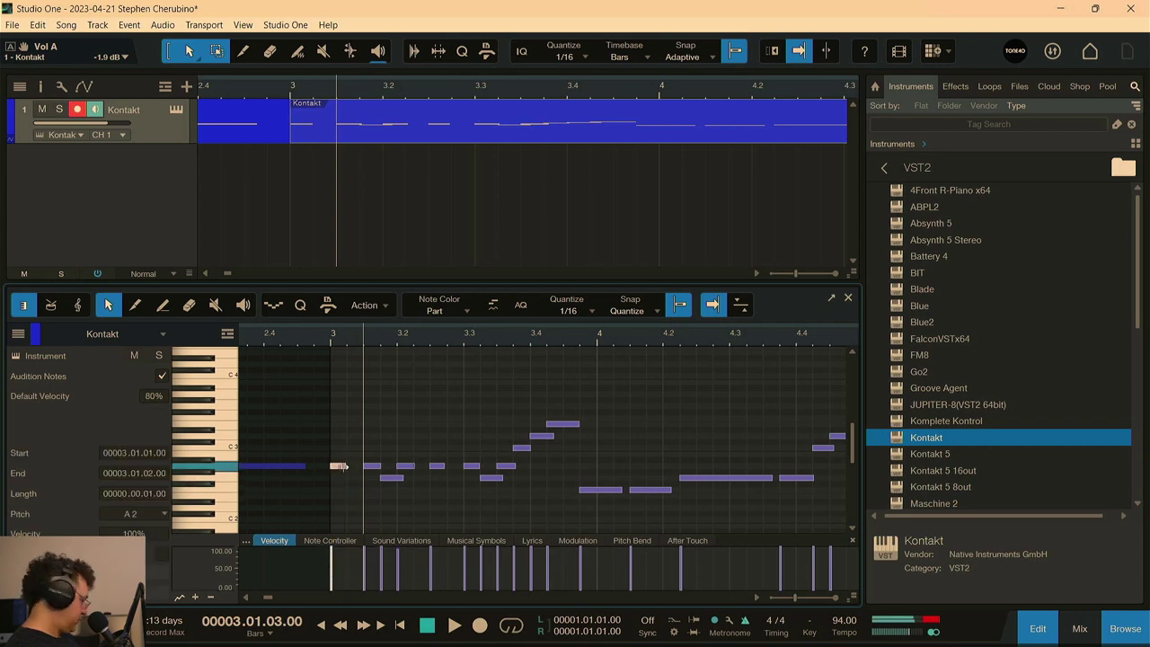
left_click_drag(342, 466, 358, 467)
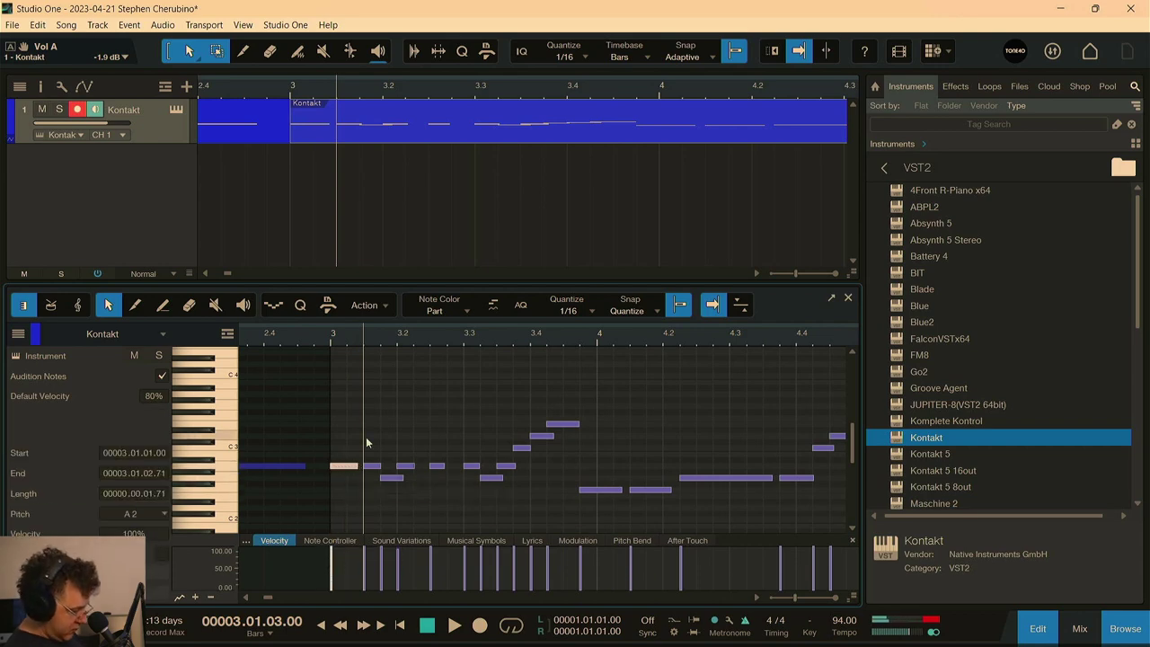
key("Home")
key("space")
key("space")
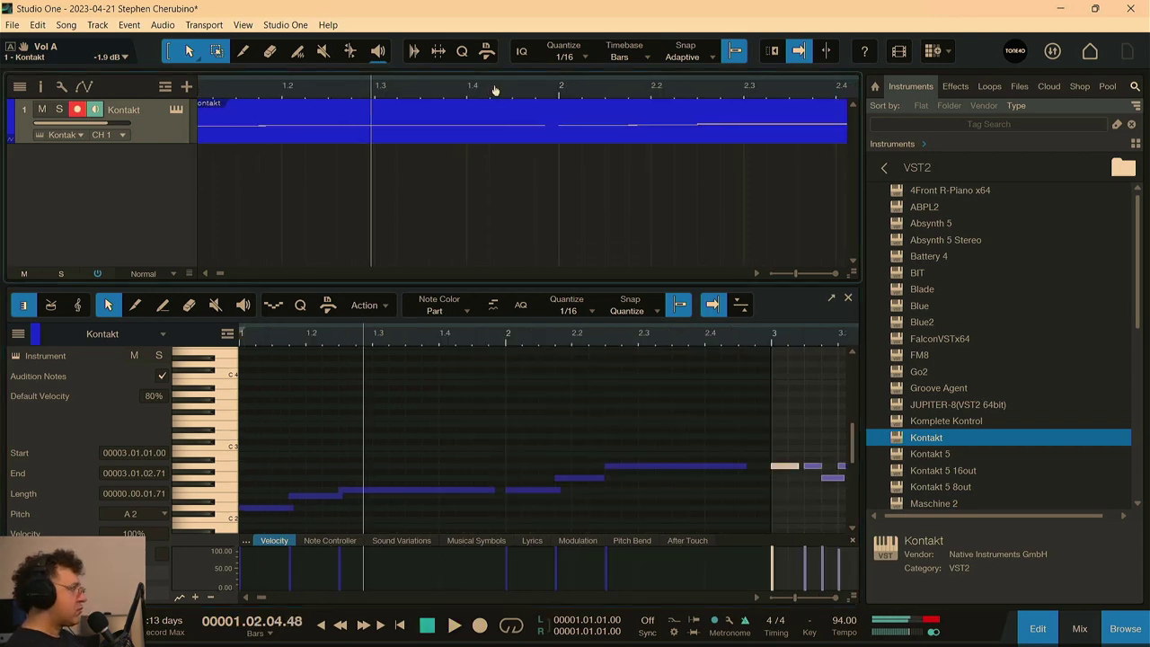
- Play the second part from bar 3 and examine its opening notes up close
key("w")
key("w")
key("w")
key("w")
left_click(275, 92)
key("space")
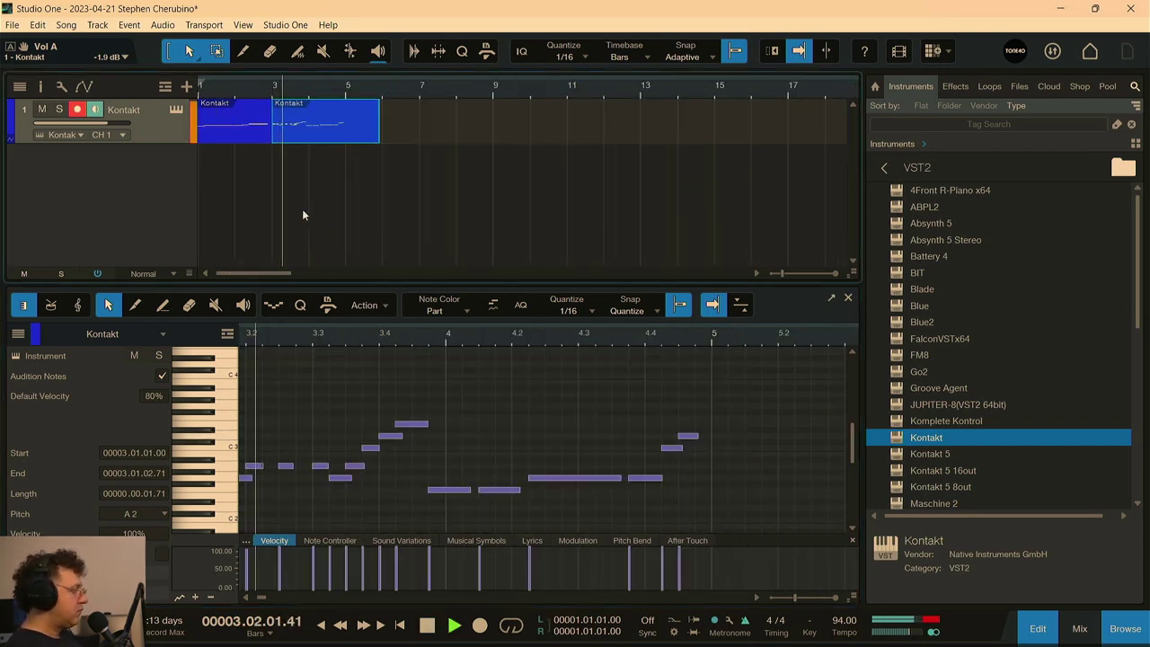
left_click_drag(245, 336, 584, 358)
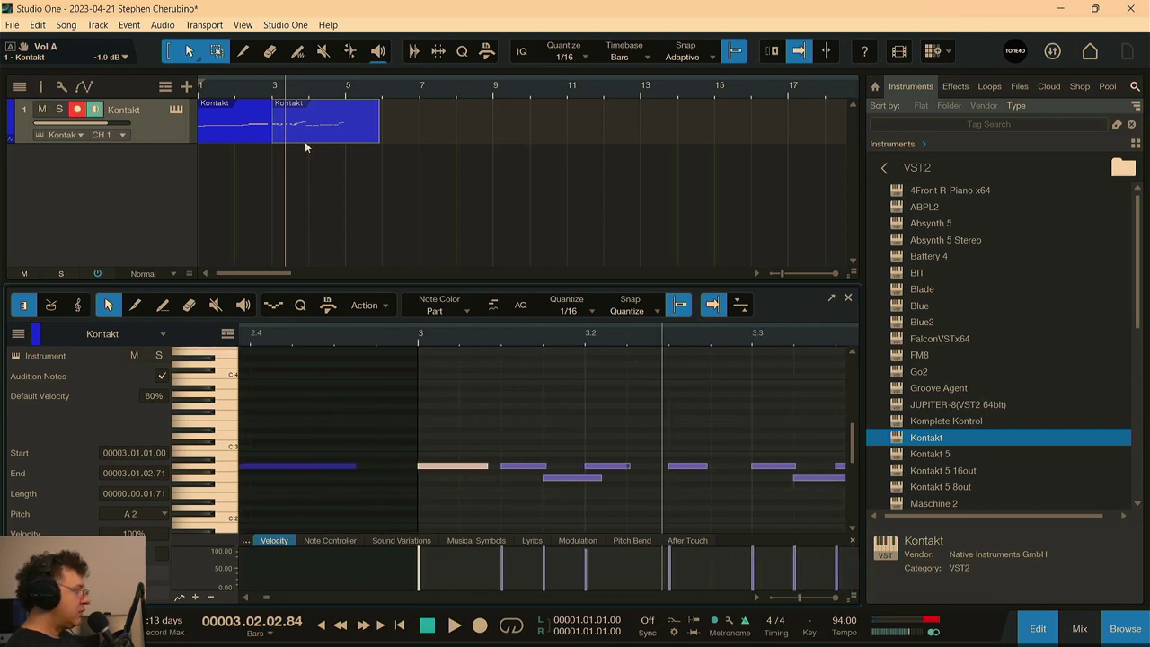
- Shift the second part one beat later, extend its start back by one sixteenth, and play from bar 3
left_click_drag(297, 139, 325, 142)
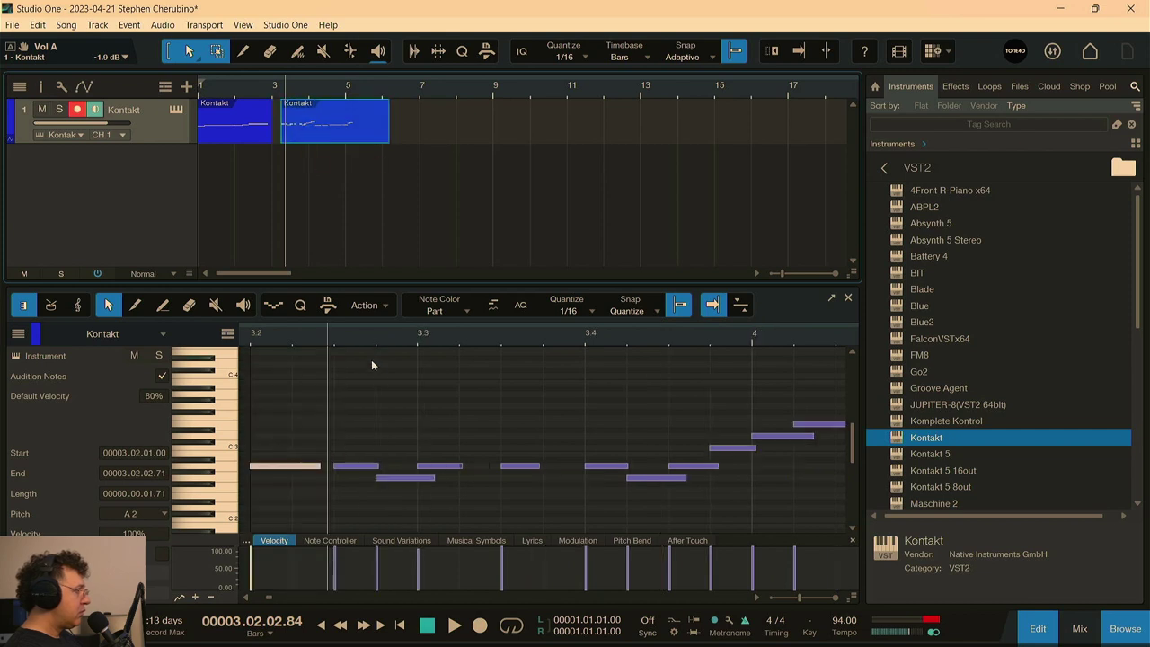
key("KP_Subtract")
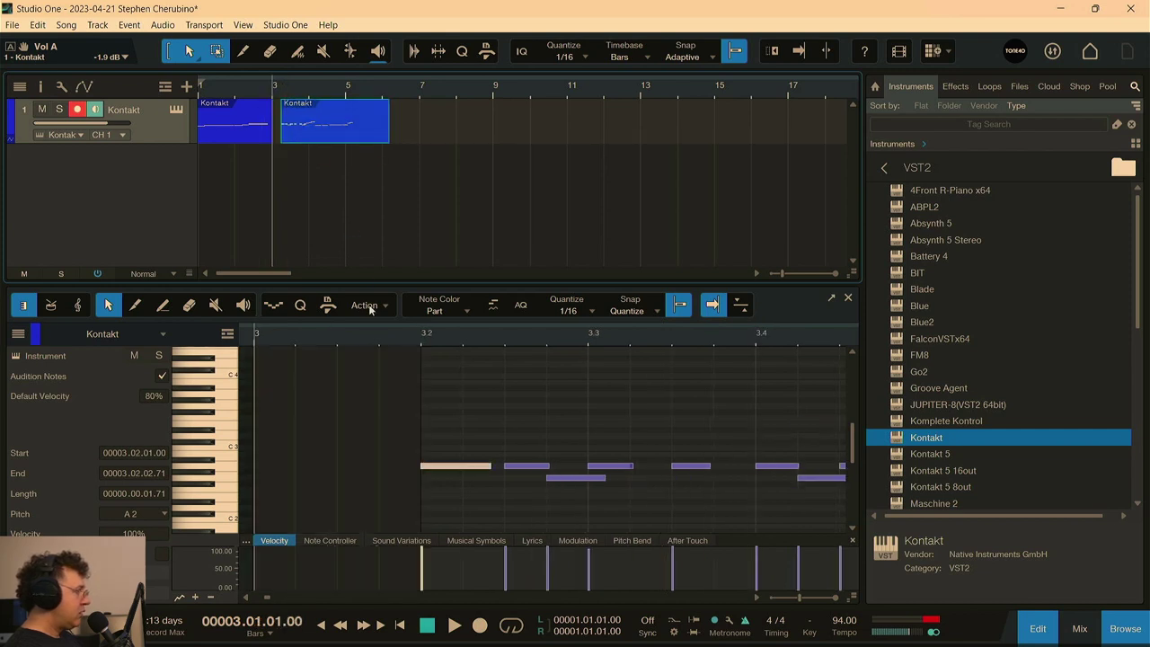
left_click_drag(420, 355, 375, 356)
key("space")
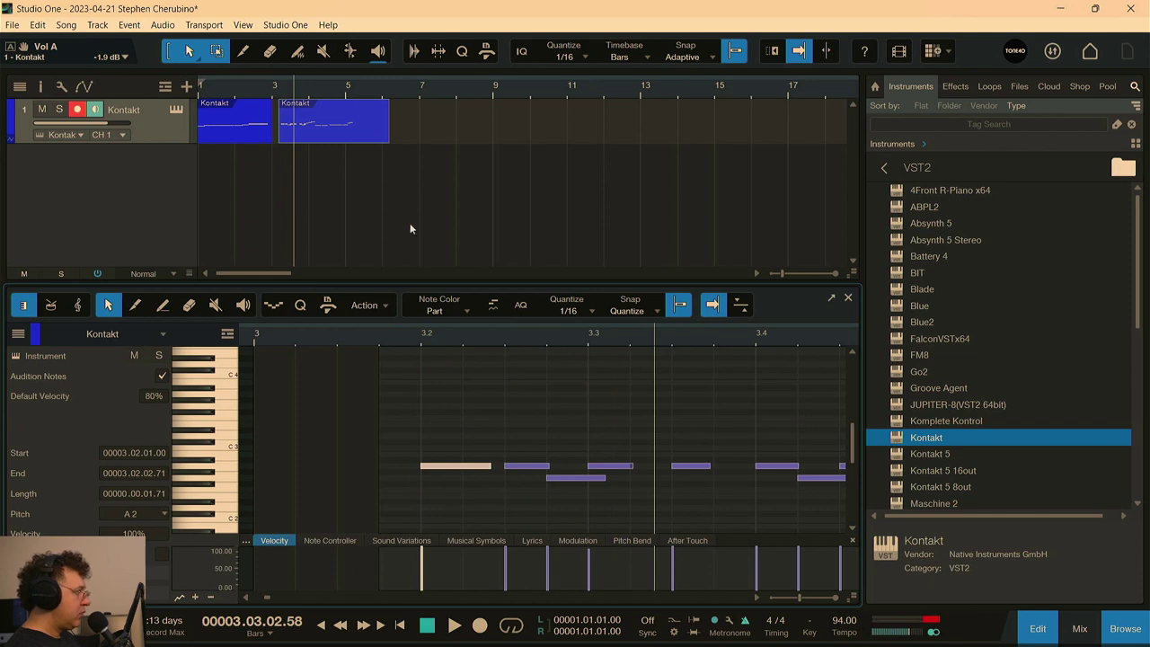
left_click(269, 96)
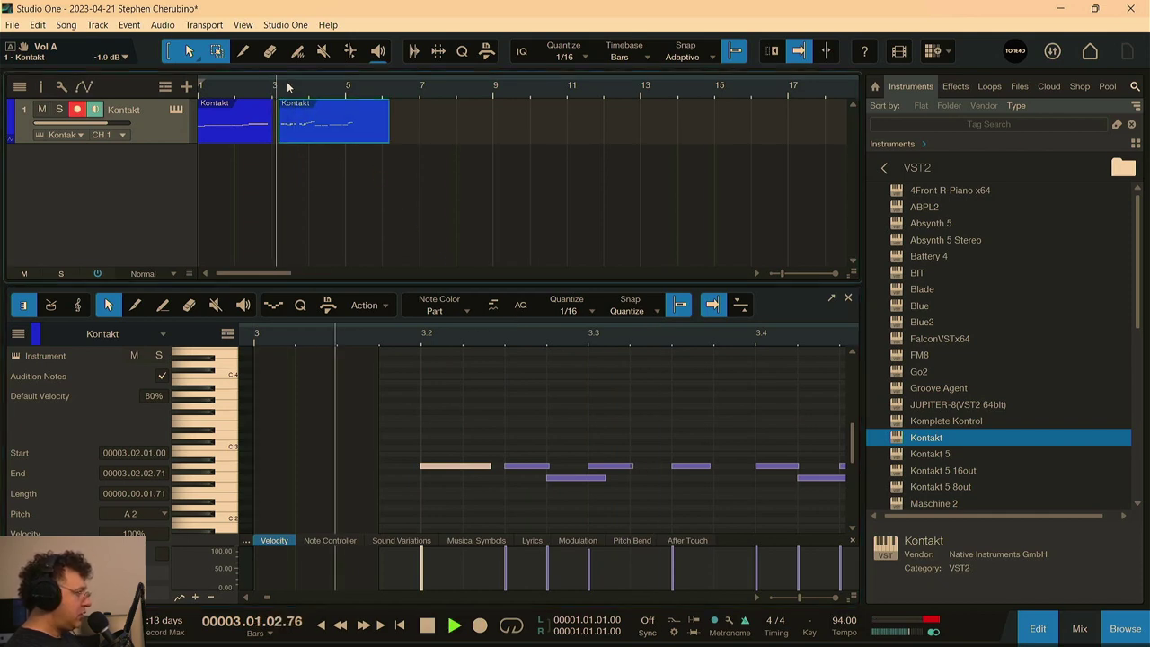
- Move the extended second part back to start at bar 3 and play its opening
left_click_drag(315, 142, 308, 142)
left_click(272, 94)
key("f")
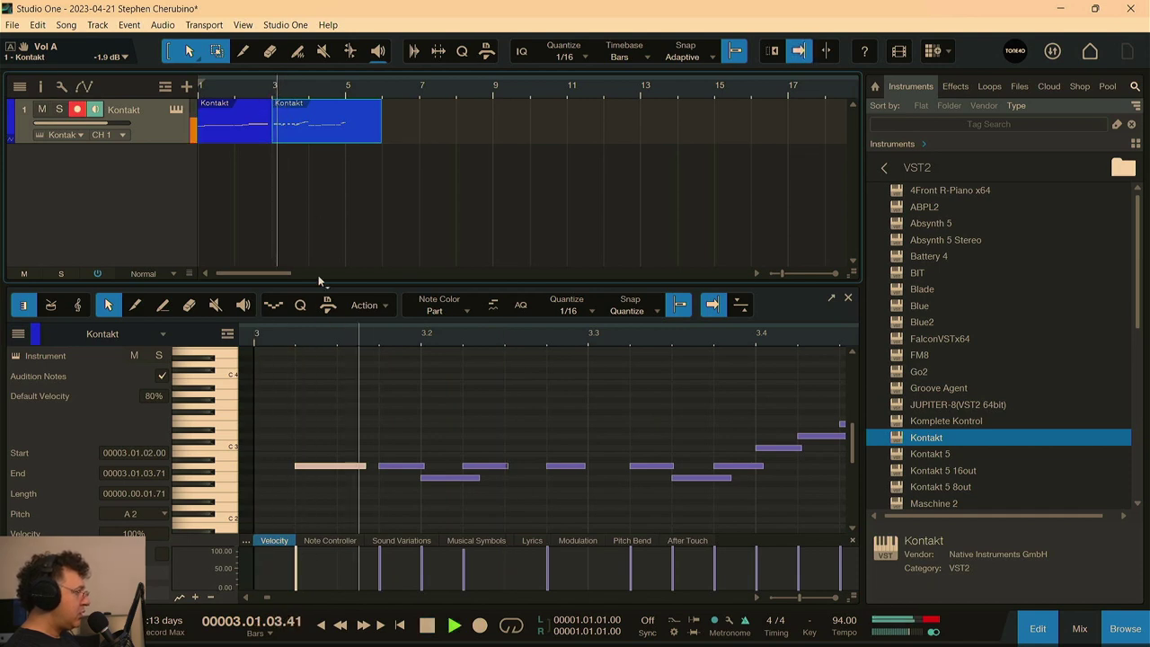
key("space")
- Move the second part's first A2 note to start at 3.1.1.00 and play from bar 3 and from the song start
left_click_drag(328, 469, 288, 465)
left_click(252, 330)
key("f")
key("space")
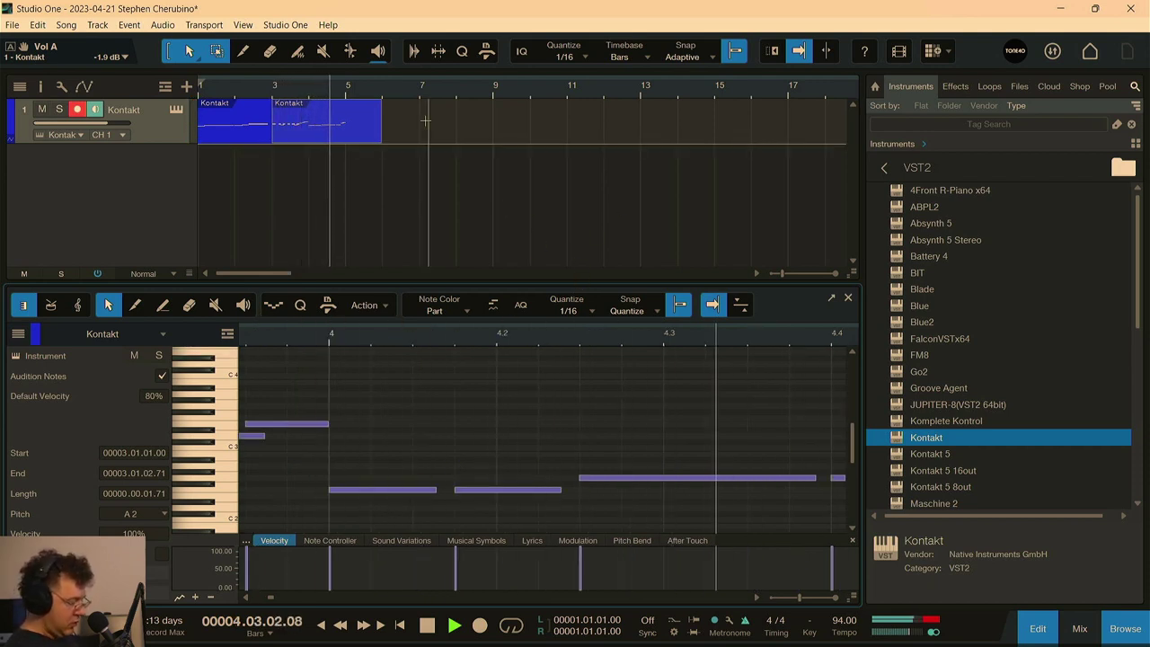
key("Home")
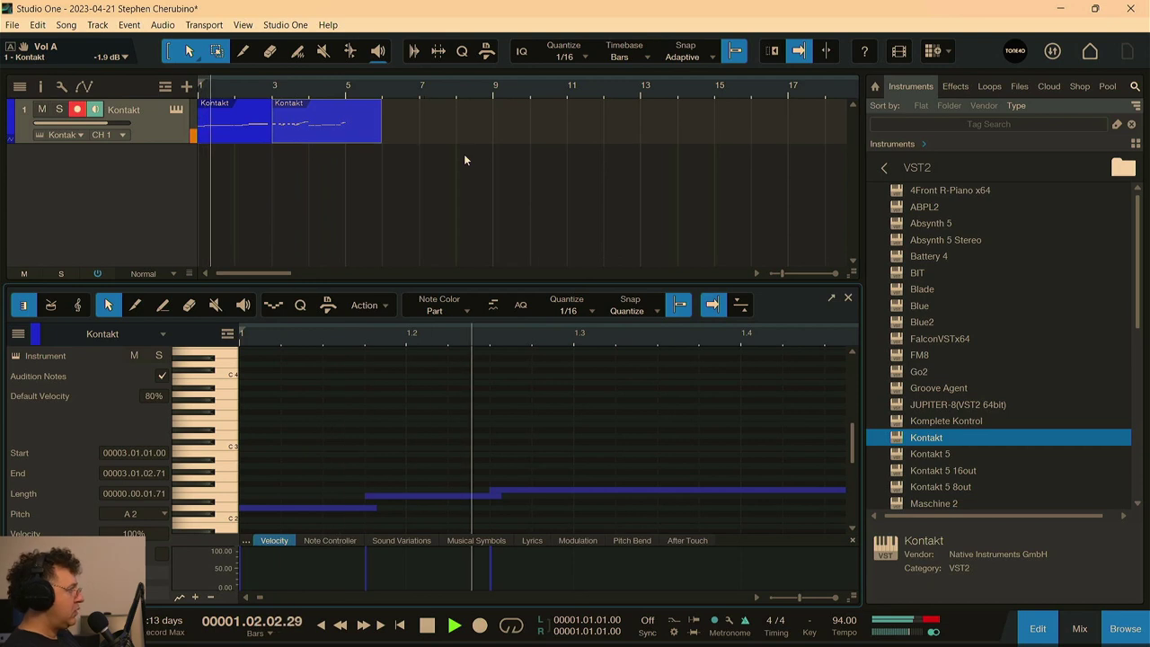
- Trim the end of the second part to bar 5 and stop playback
left_click_drag(380, 126, 349, 140)
key("space")
key("f")
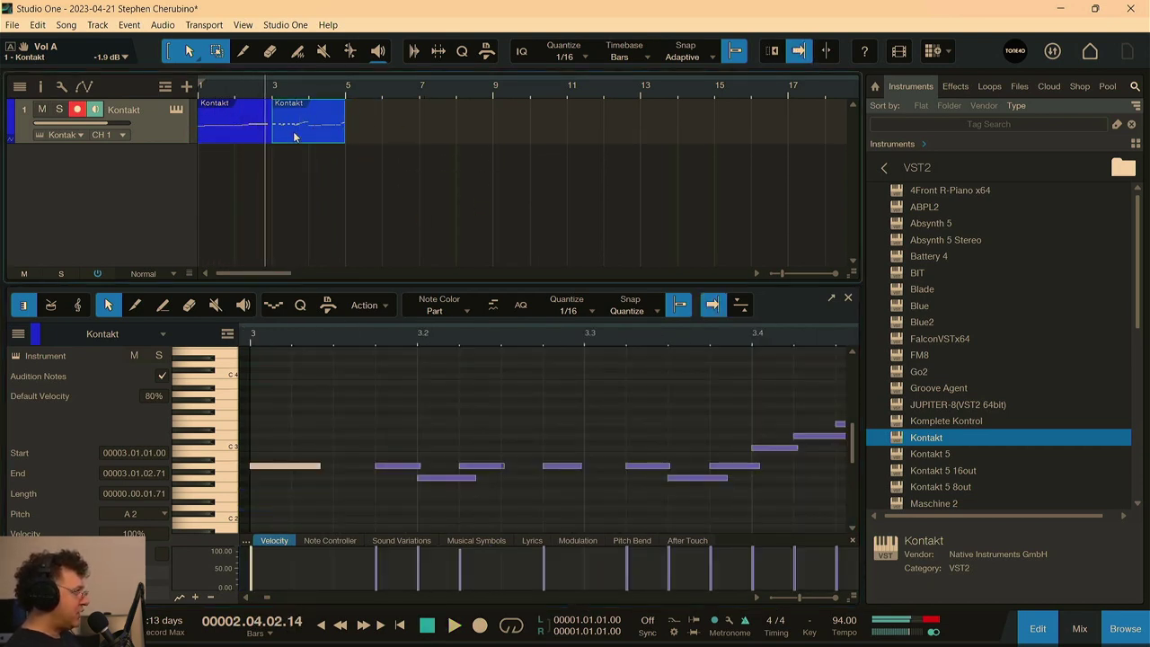
- Swap the order of the two Kontakt parts, merge them into one part spanning bars 1 to 5, and play it
mouse_move(242, 139)
left_mouse_down()
mouse_move(408, 141)
mouse_move(230, 135)
left_mouse_up()
key("g")
key("comma")
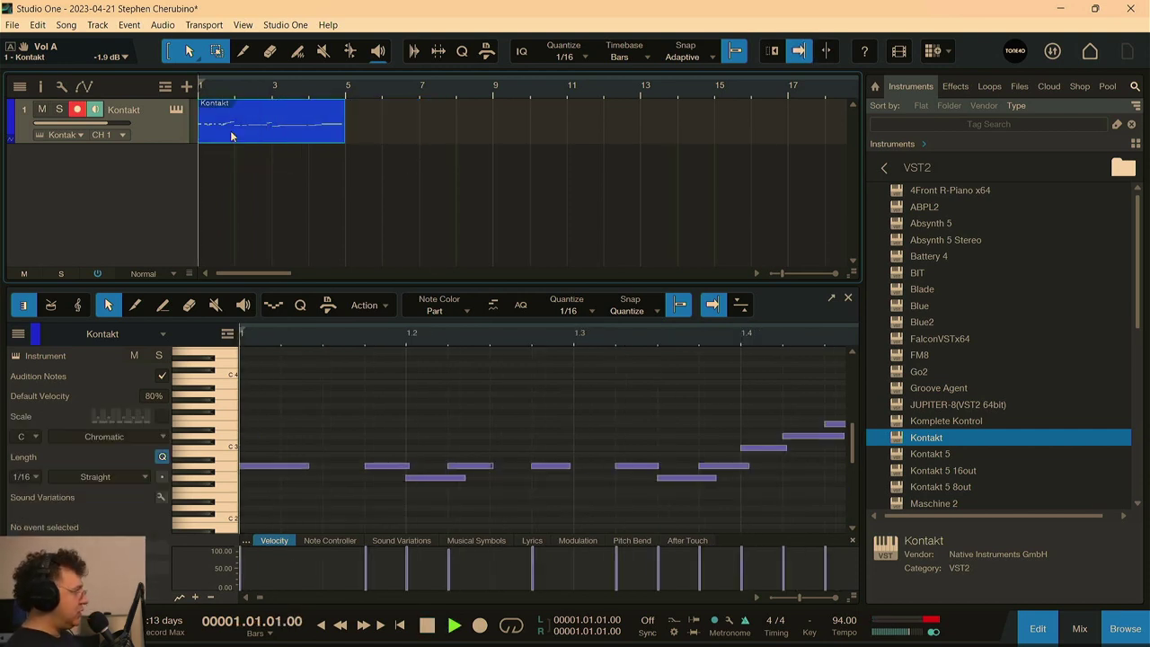
key("space")
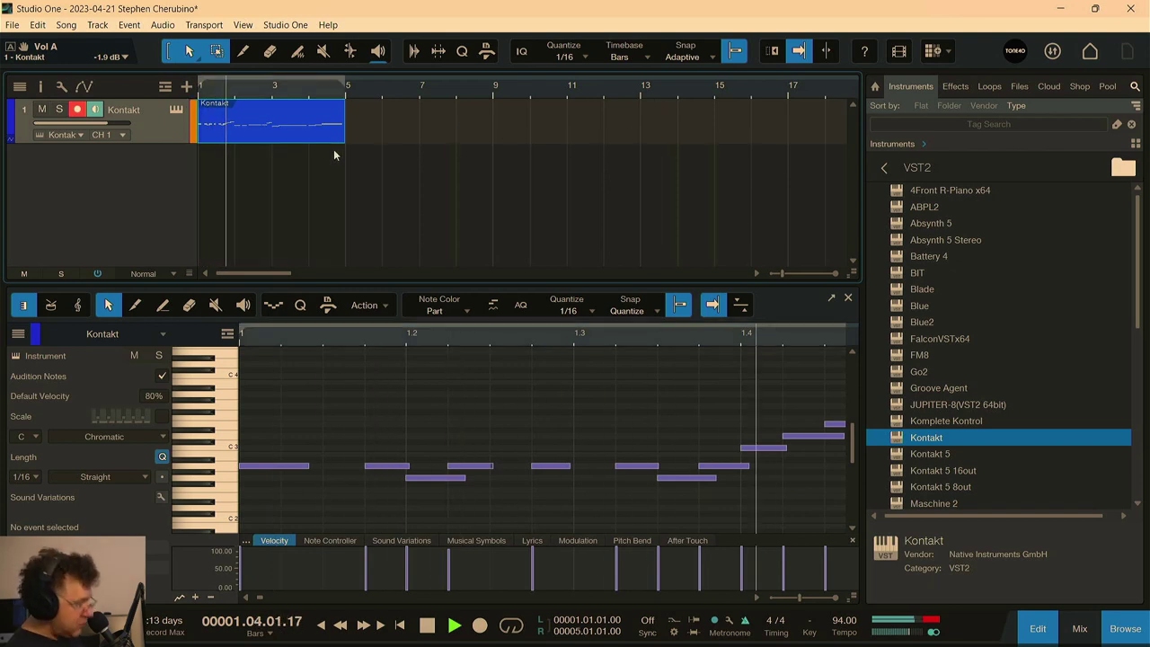
- Browse to the VST3 instruments and add Groove Agent SE on a new track below the Kontakt track
left_click(1018, 88)
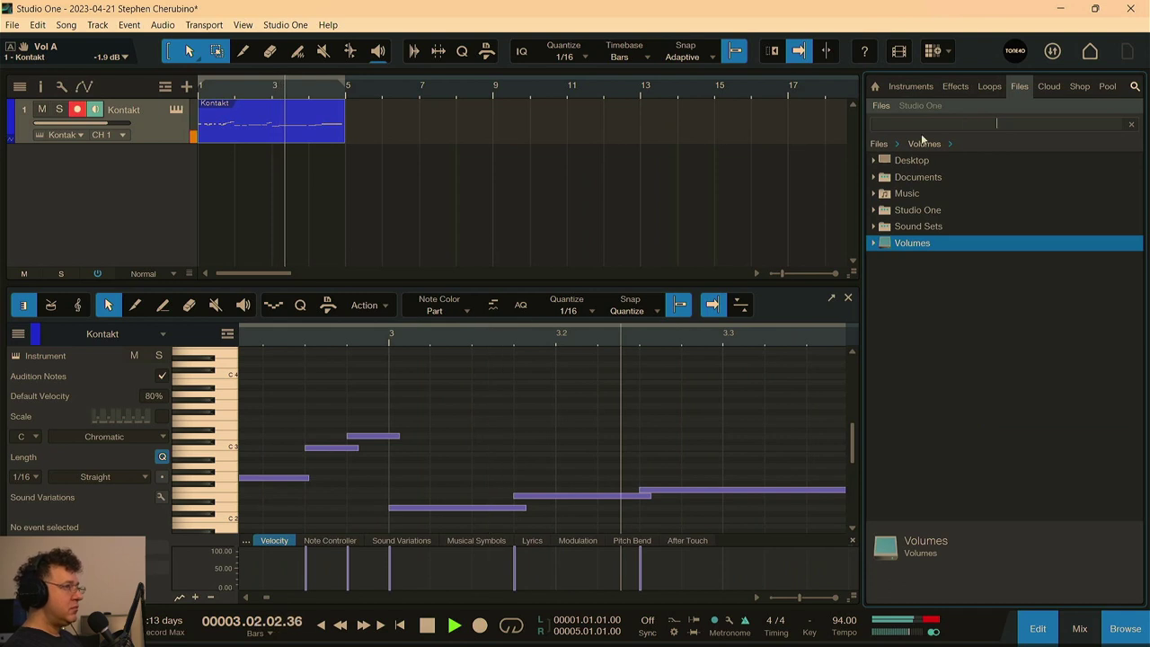
left_click(934, 88)
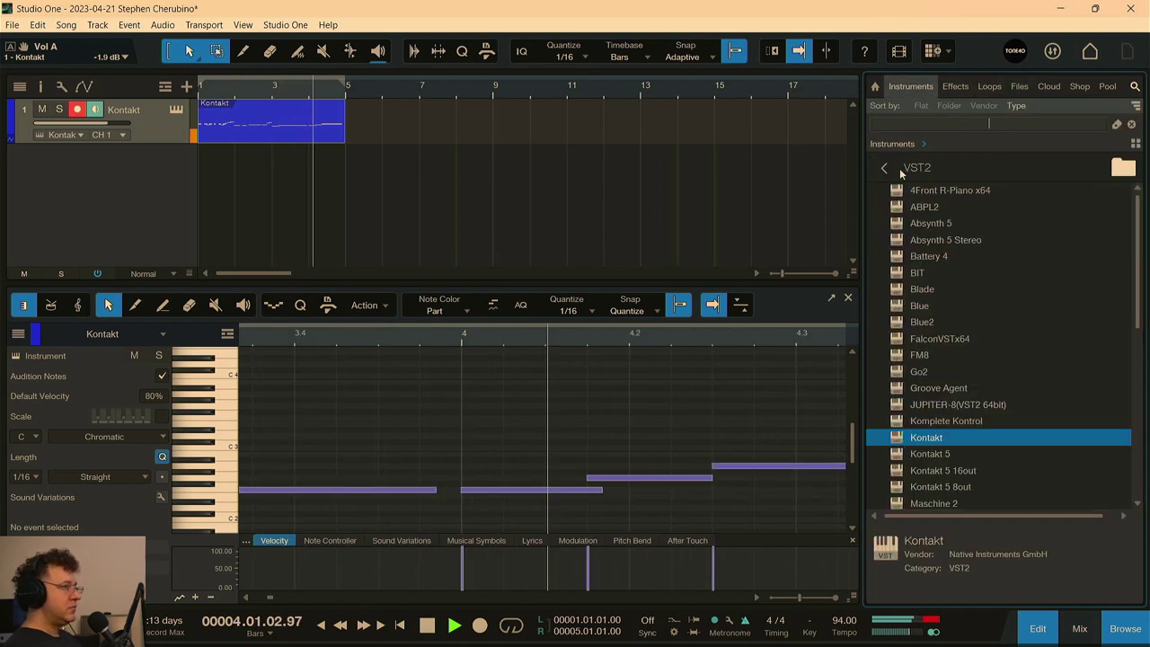
left_click(888, 171)
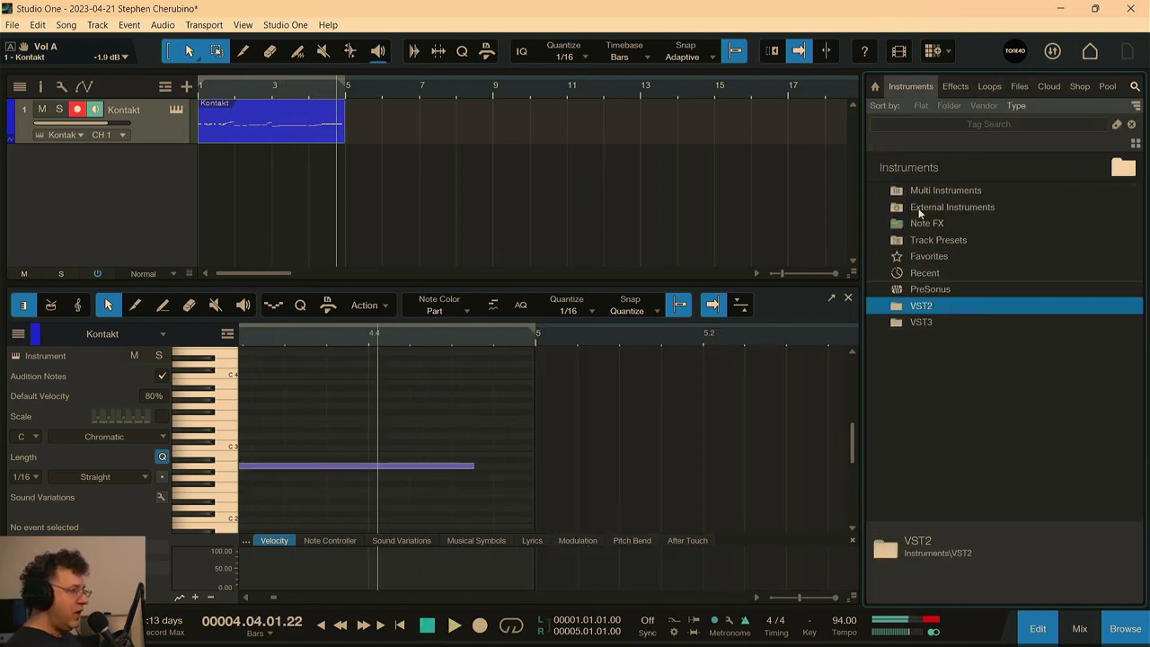
double_click(896, 320)
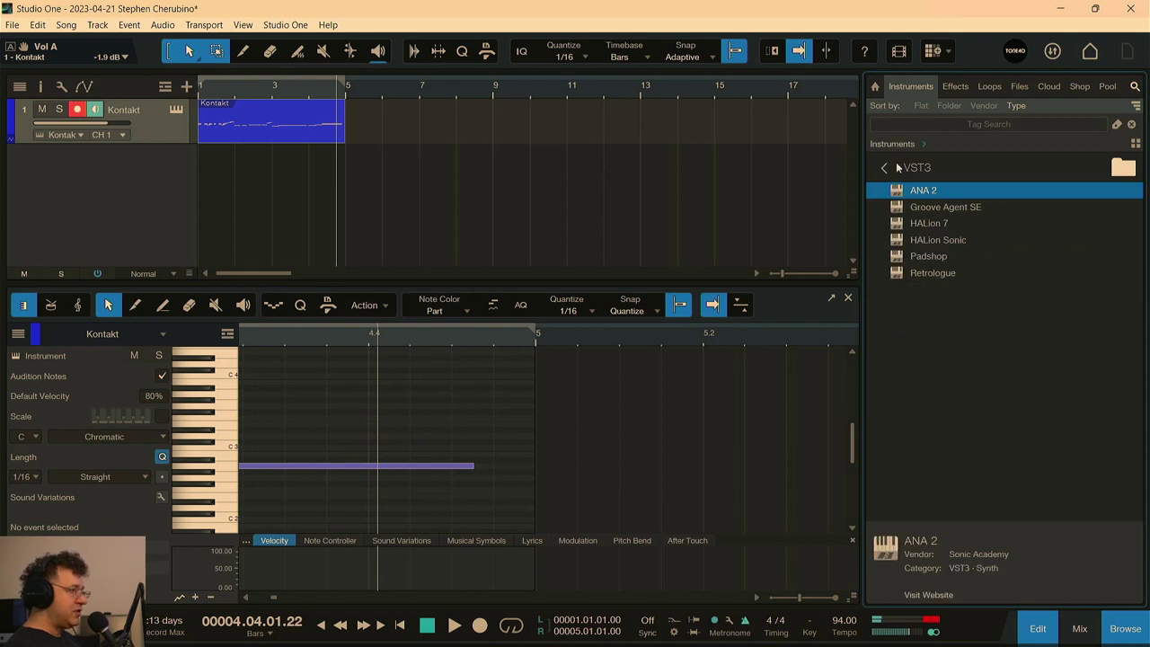
left_click_drag(906, 210, 252, 192)
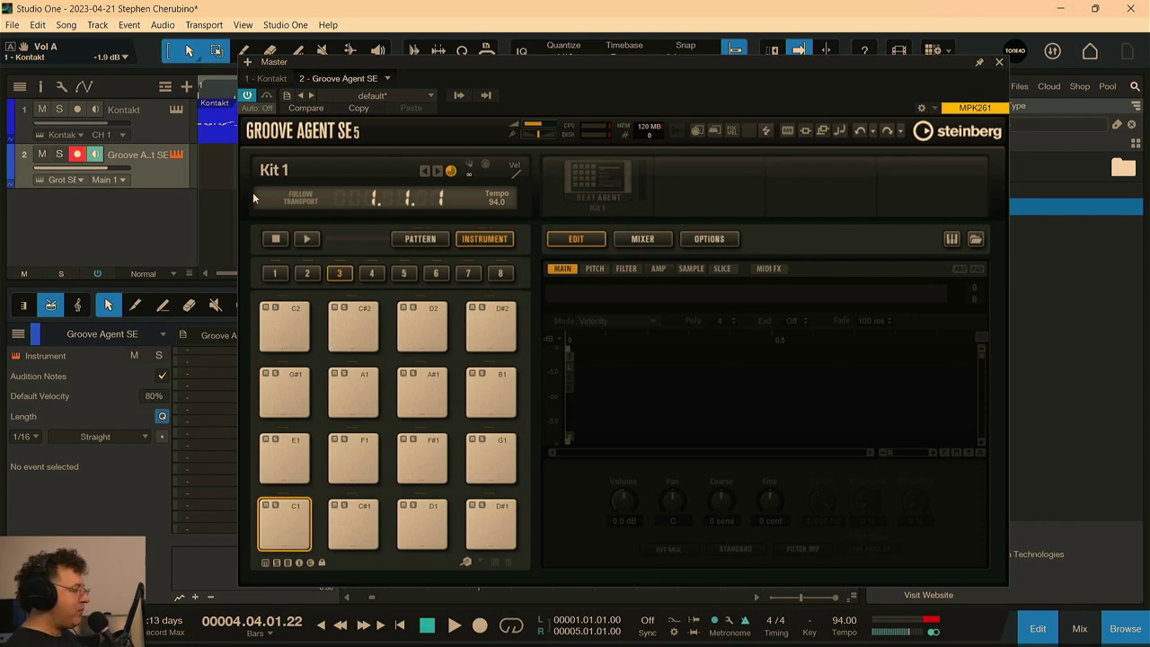
- Try the Warped kit in Groove Agent SE and load Vintage Kit 5 in its place
left_click(345, 165)
scroll(533, 333, "down", 10)
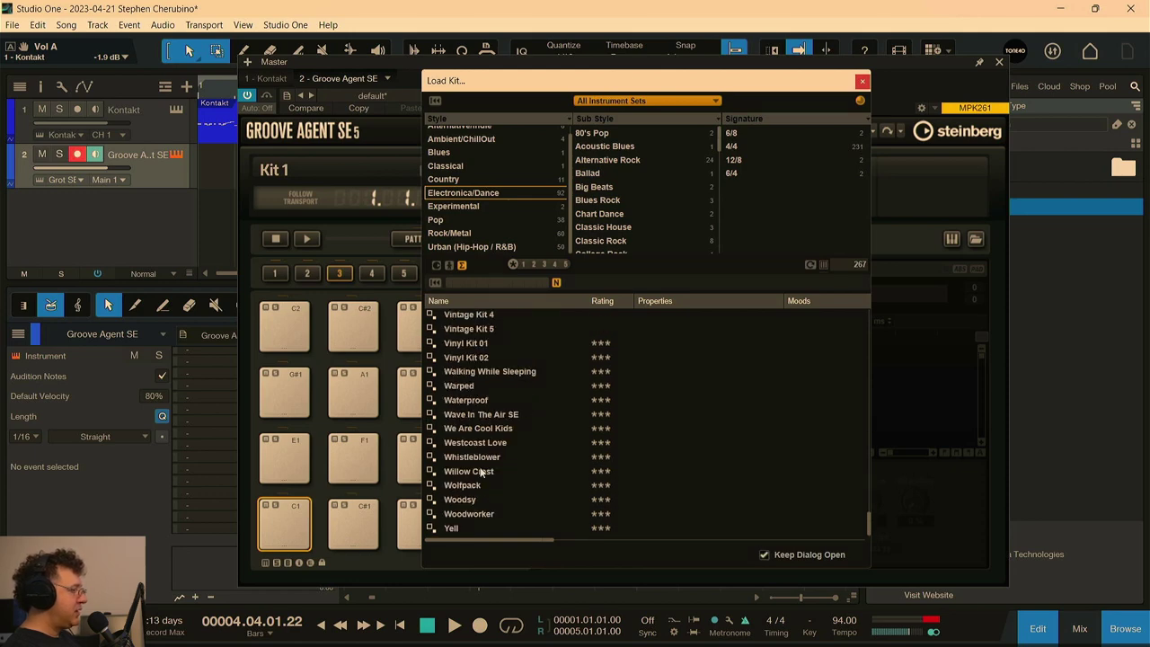
double_click(459, 386)
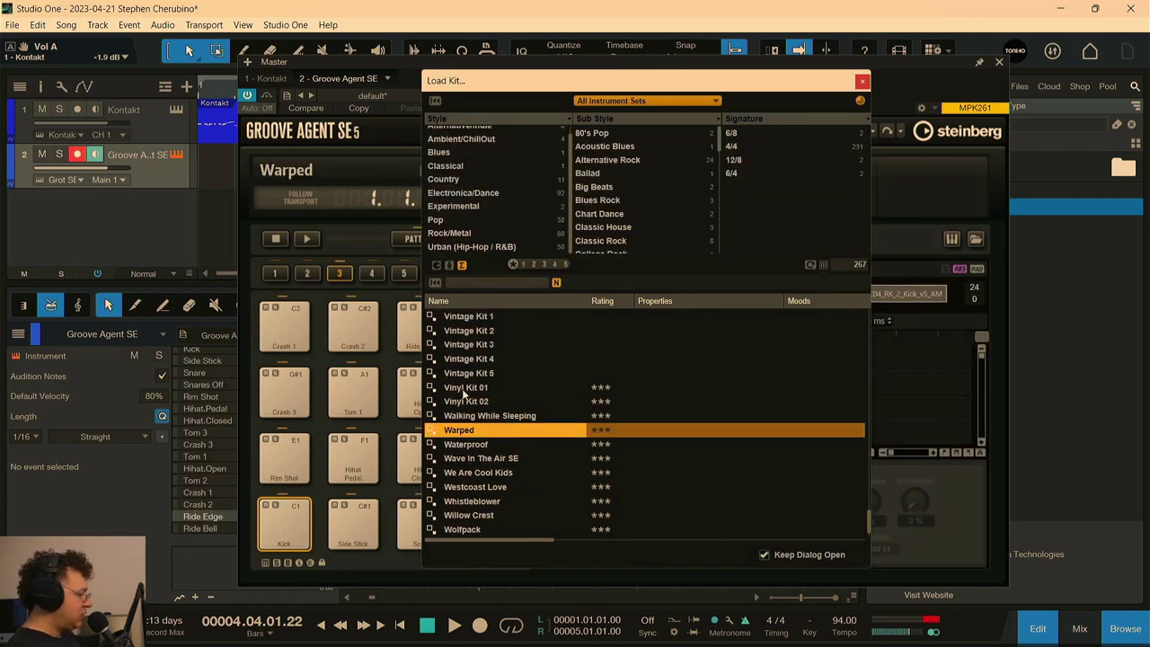
double_click(467, 374)
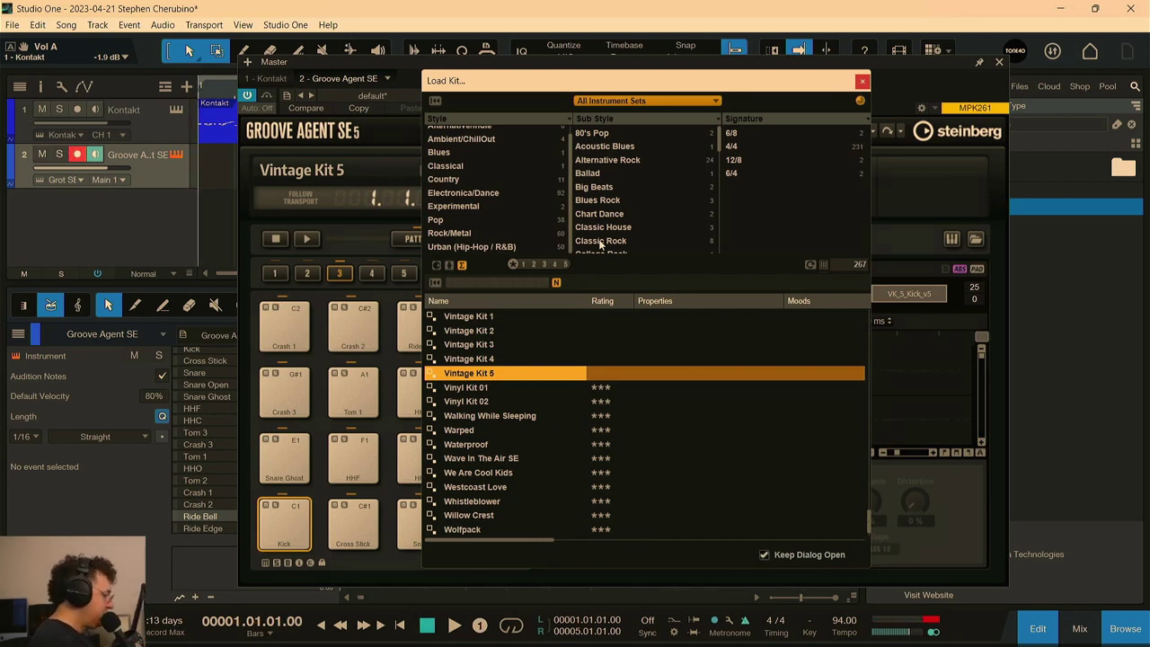
- Record a four-bar kick and snare pattern on the Groove Agent SE track and close the kit browser and instrument window
key("KP_Multiply")
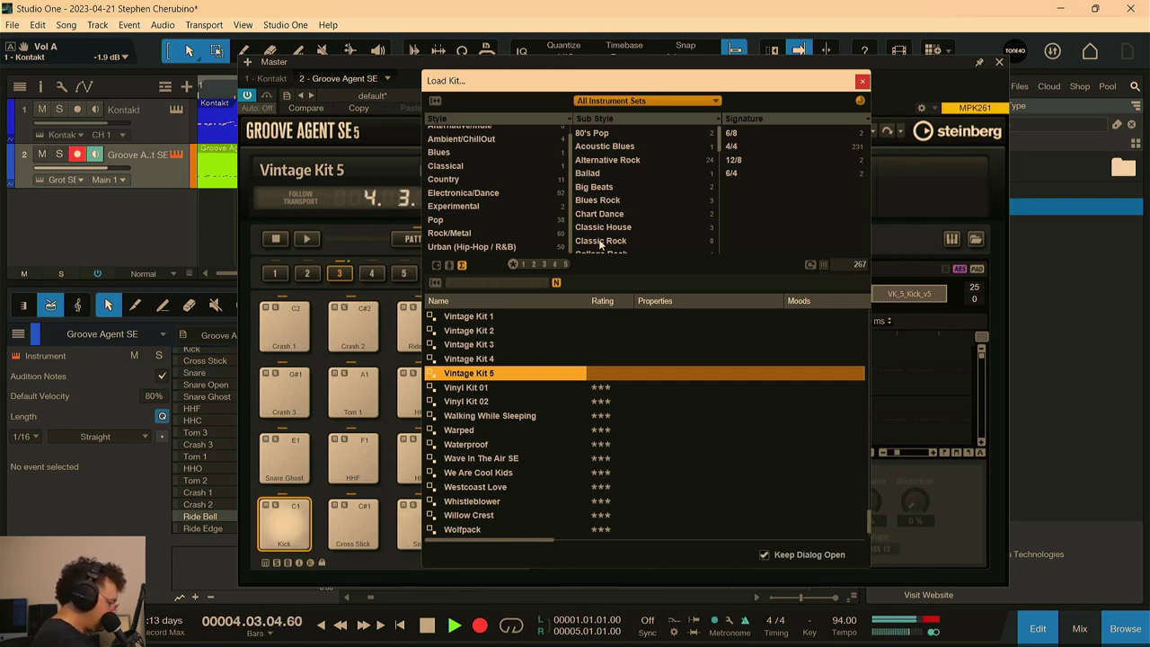
key("space")
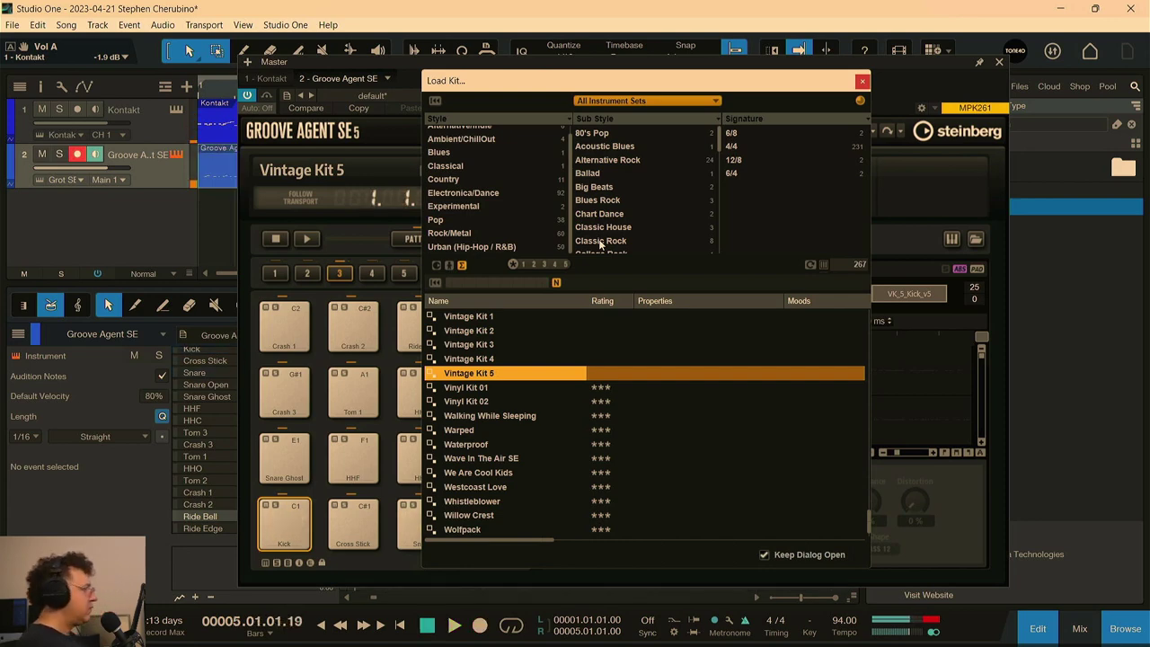
left_click(863, 83)
left_click(999, 62)
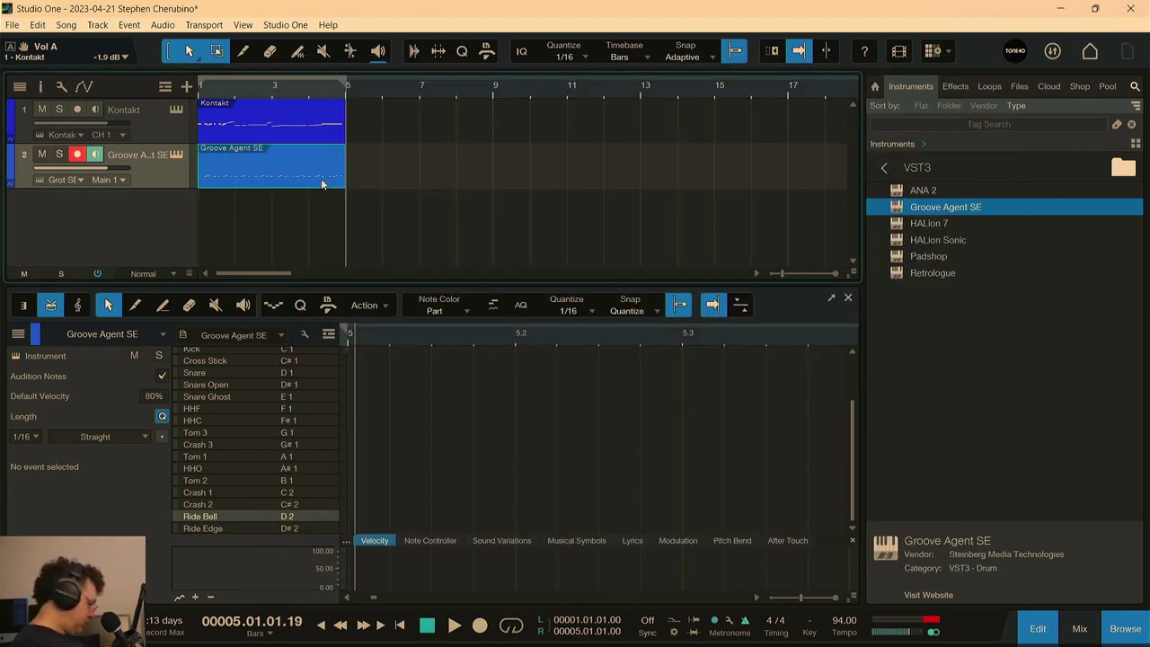
- Play both tracks from the song start and try to overdub closed hi-hats near bar 5
key("Home")
key("space")
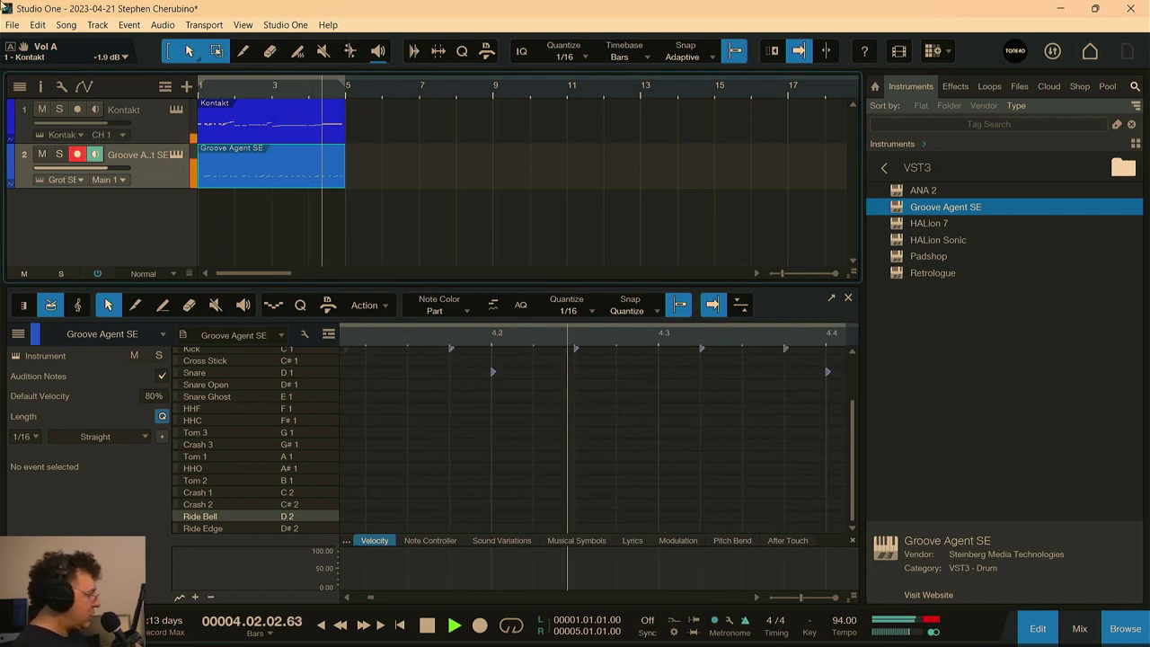
key("KP_Multiply")
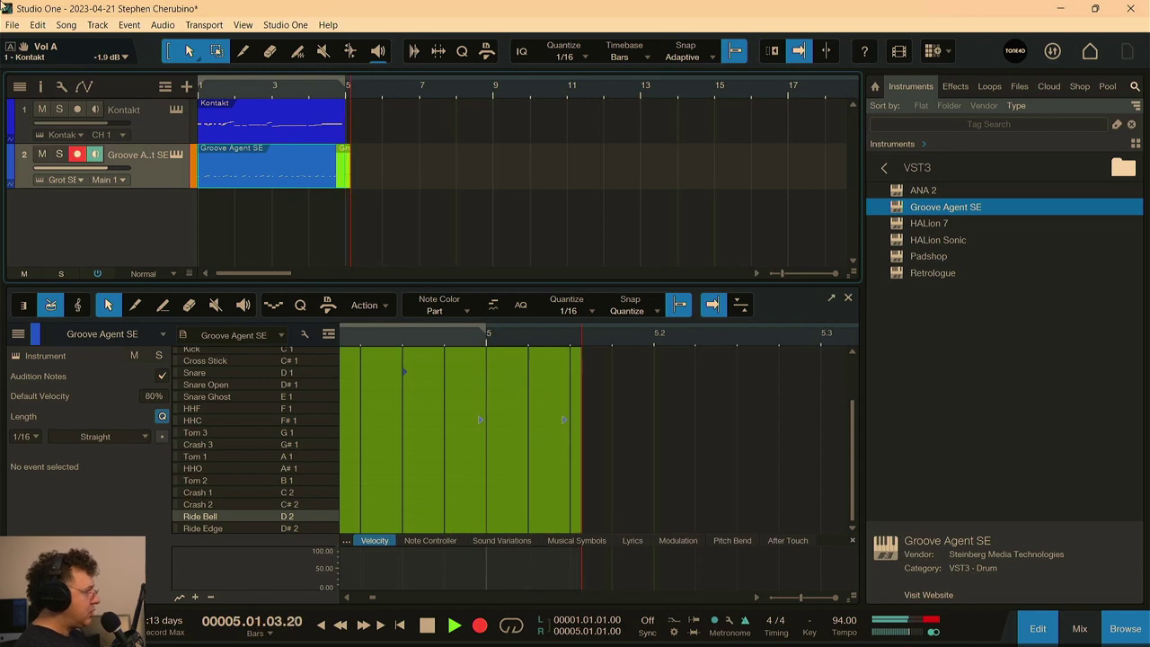
key("space")
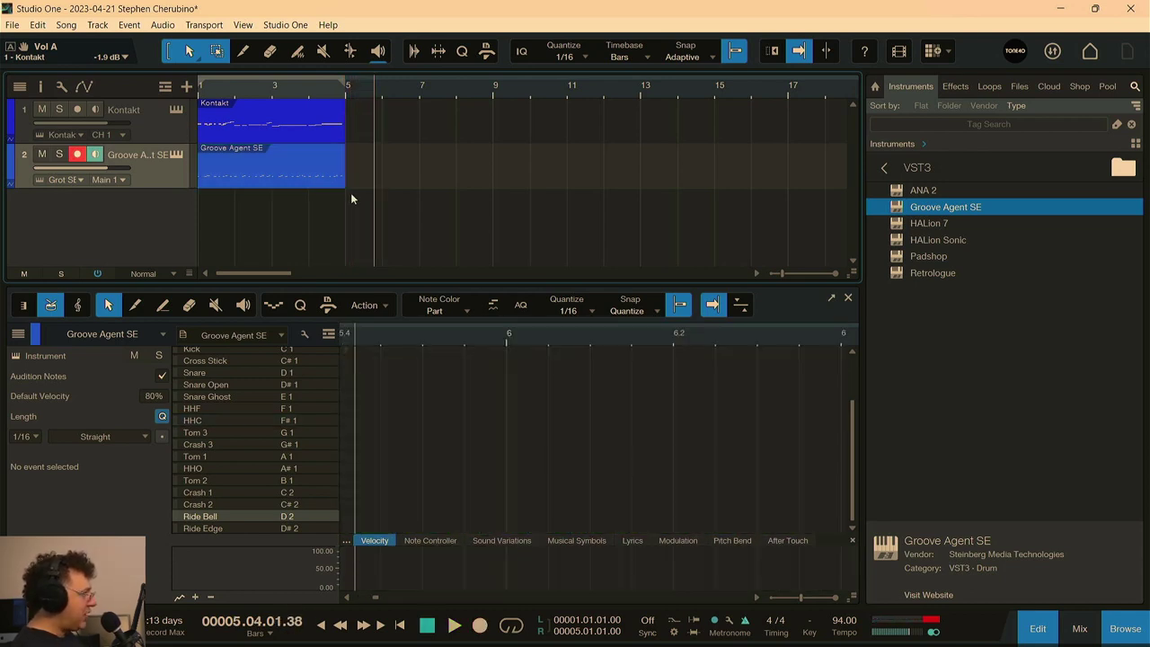
- Loop the drum part from bar 1 to bar 5 and overdub an eighth-note closed hi-hat pattern on it
left_click(302, 176)
key("slash")
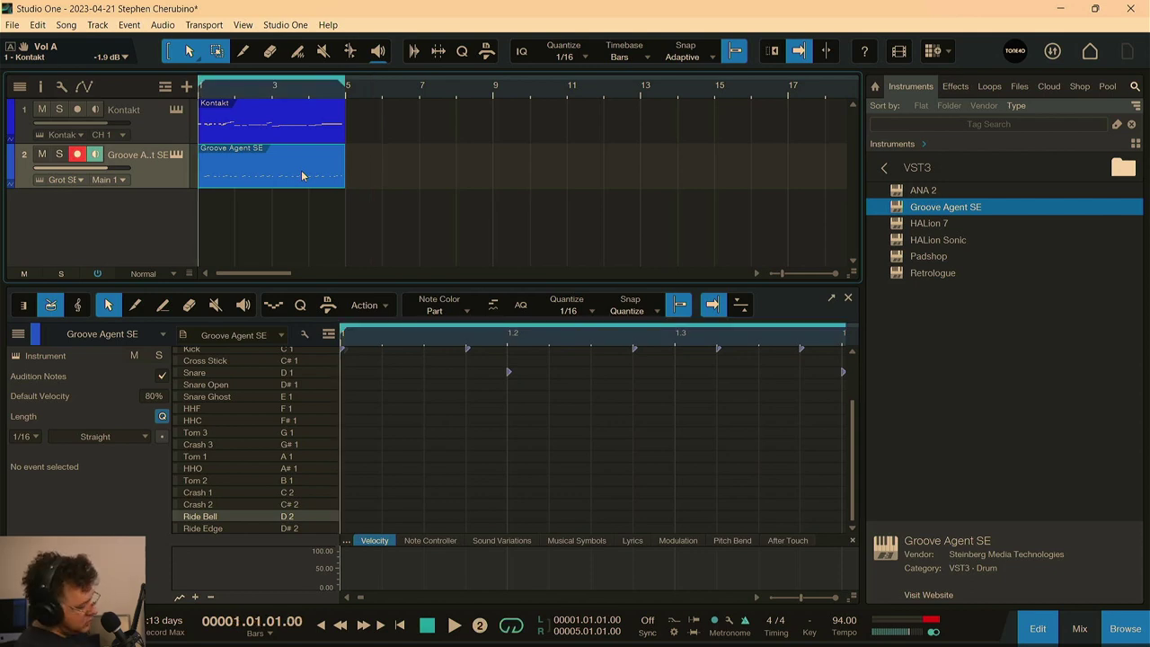
key("KP_Multiply")
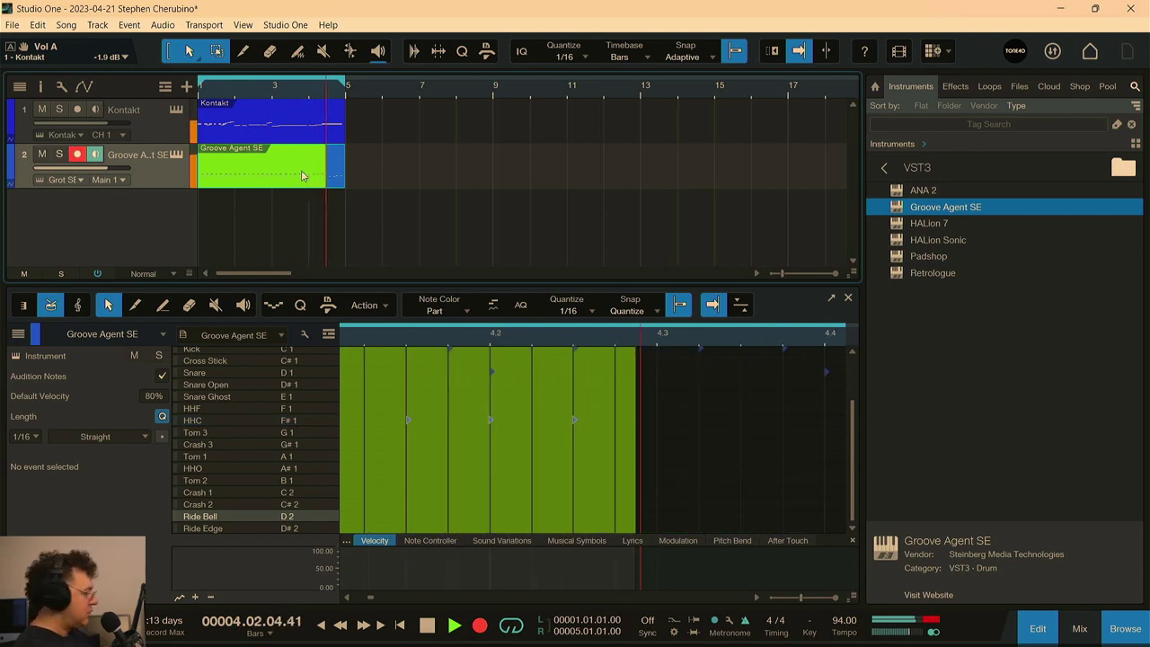
key("space")
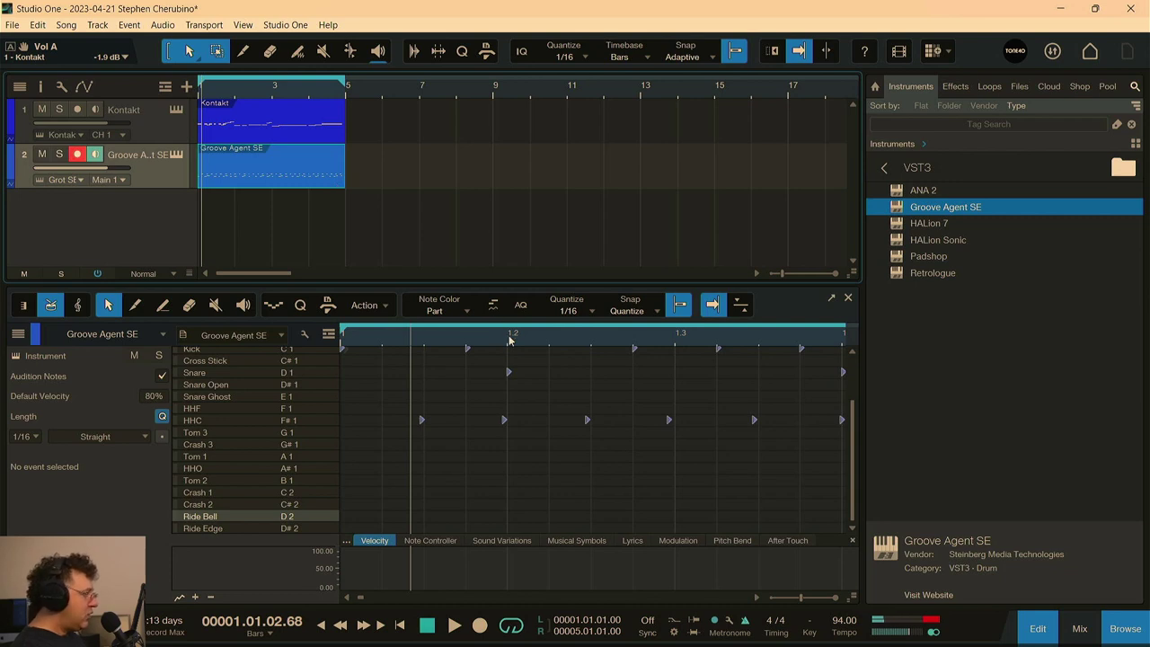
- Select all the closed hi-hat (HHC) notes in the drum part and apply Quantize 50%
scroll(509, 338, "down", 5)
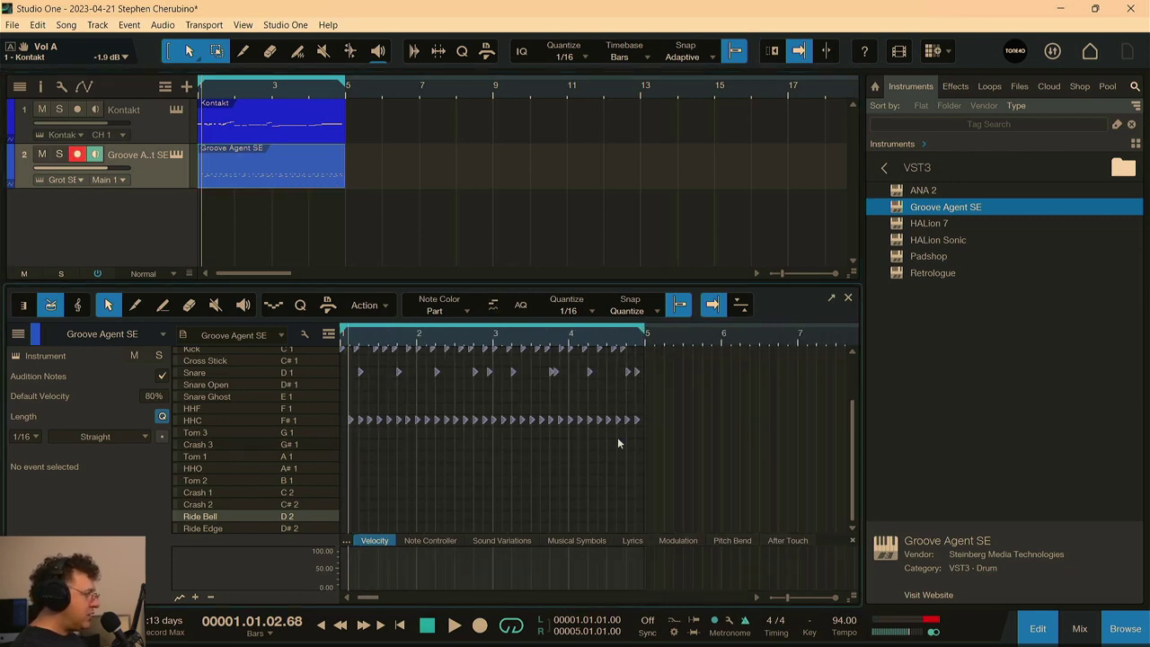
left_click_drag(596, 425, 346, 404)
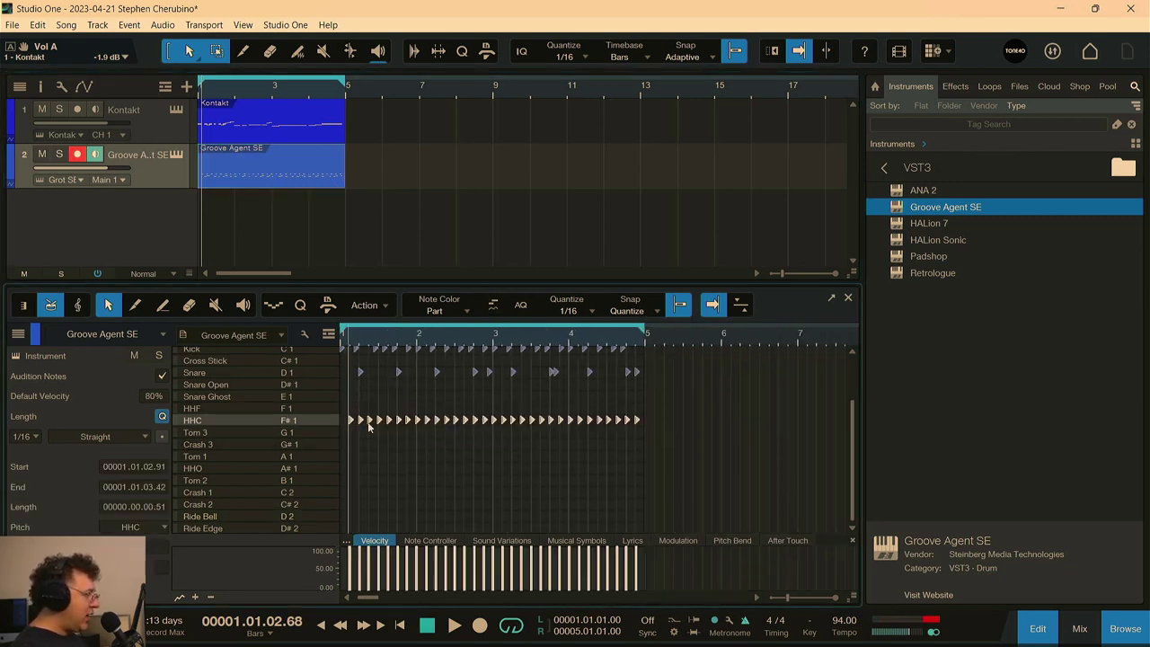
right_click(368, 427)
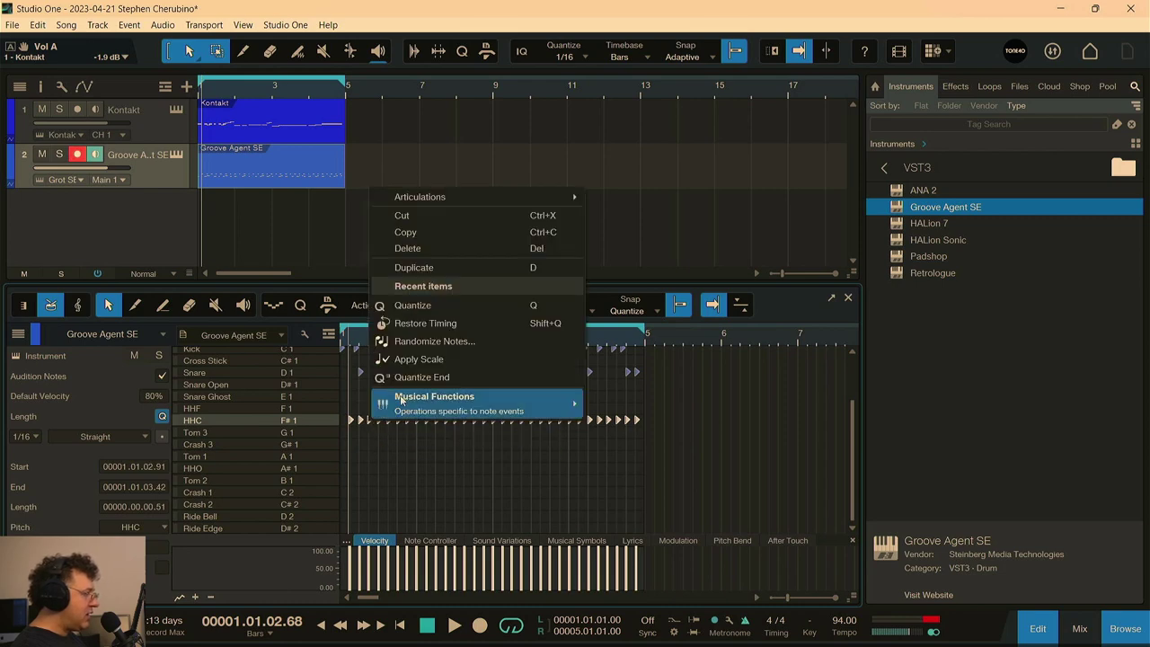
mouse_move(401, 400)
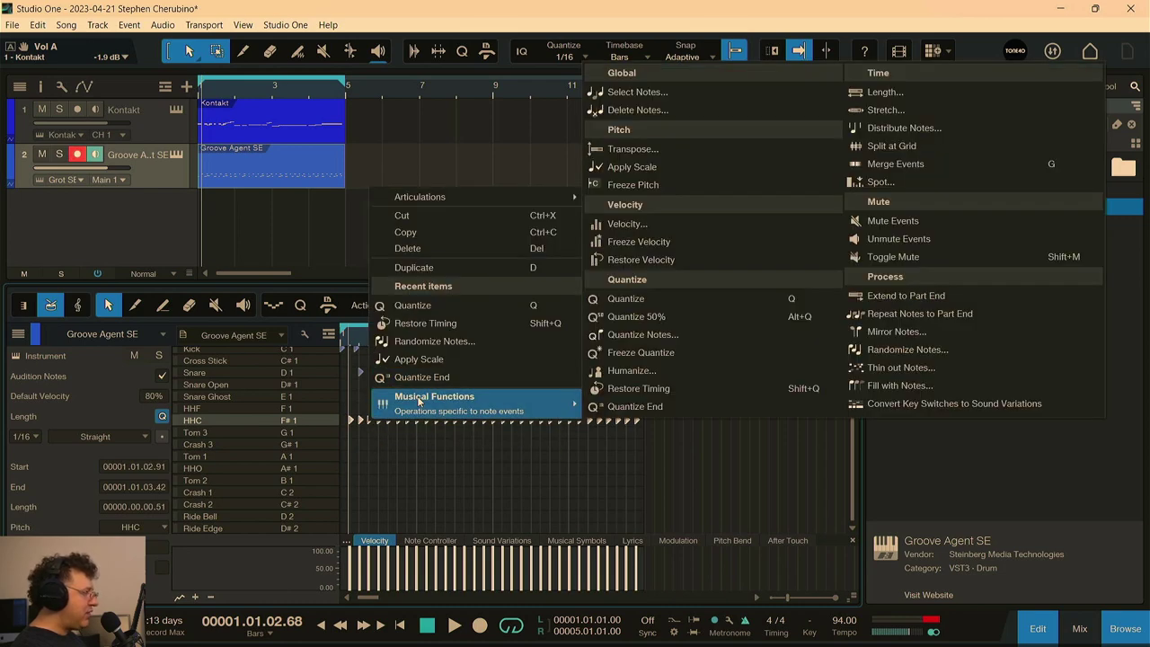
left_click(665, 316)
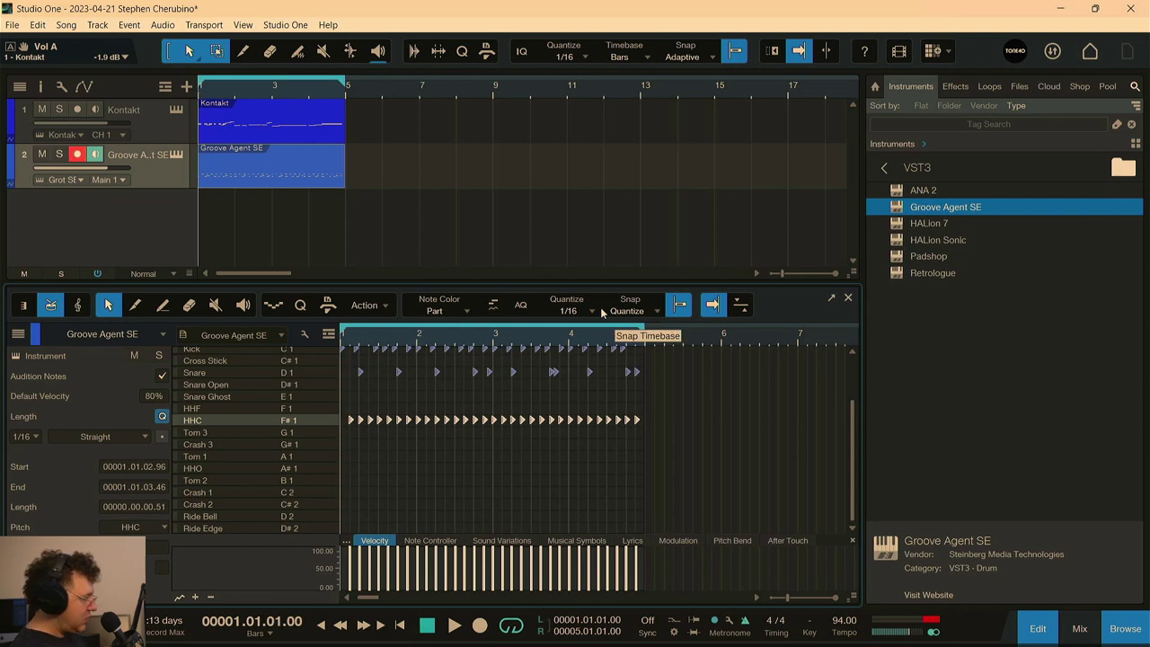
- Play the drum pattern, add a closed hi-hat note at the start of bar 1, and close the note editor
key("space")
left_click_drag(362, 336, 396, 417)
key("space")
double_click(342, 421)
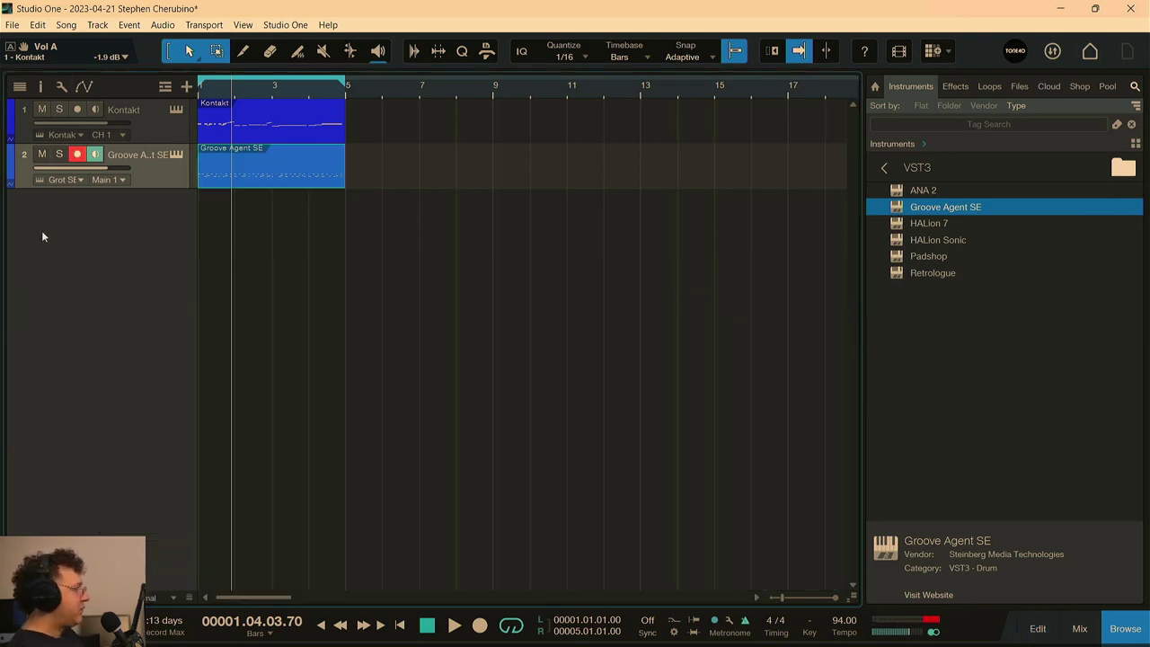
- Change the Groove Agent SE track color to yellow
left_click(11, 164)
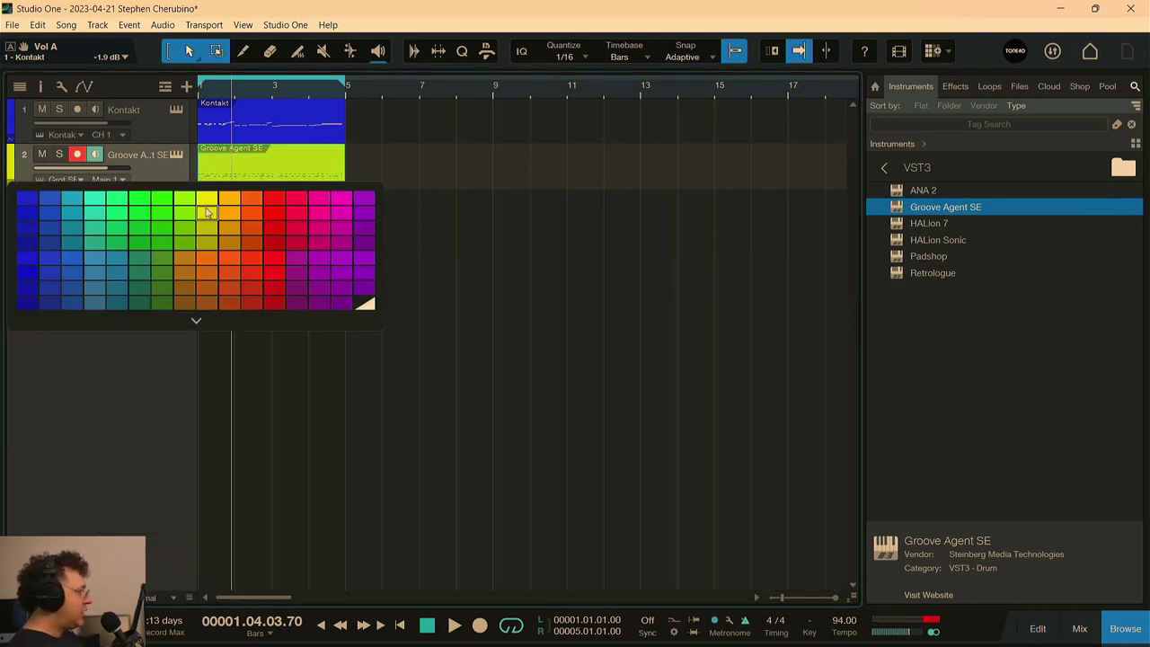
left_click(206, 208)
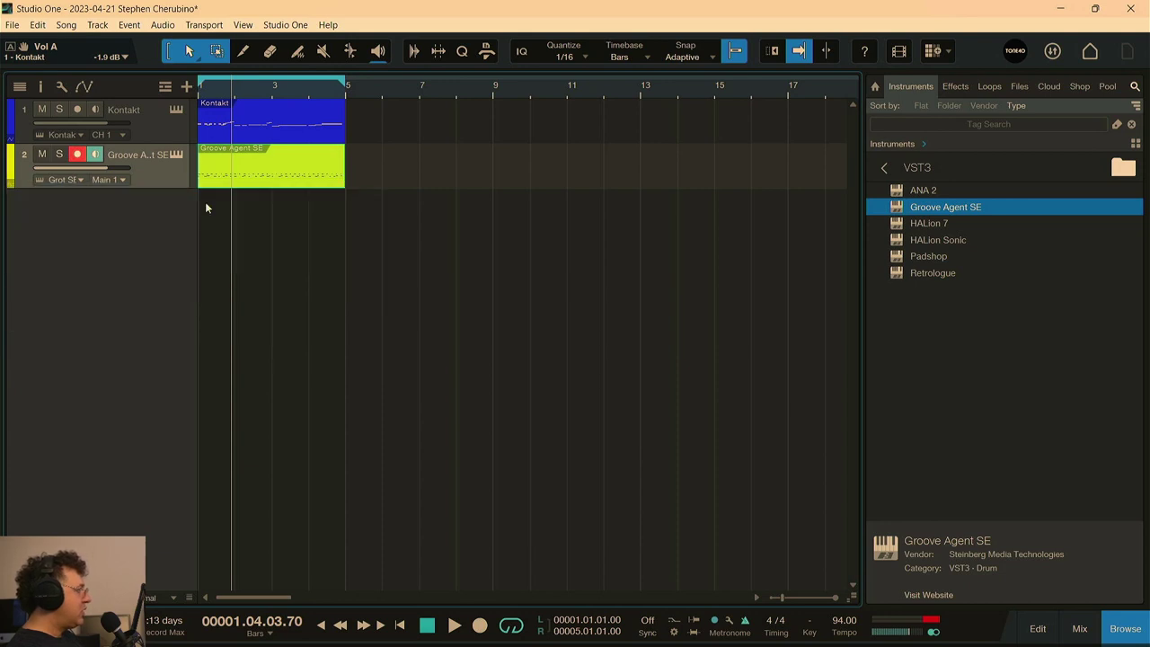
- Change the Kontakt track color to dark red
left_click(15, 117)
left_click(8, 109)
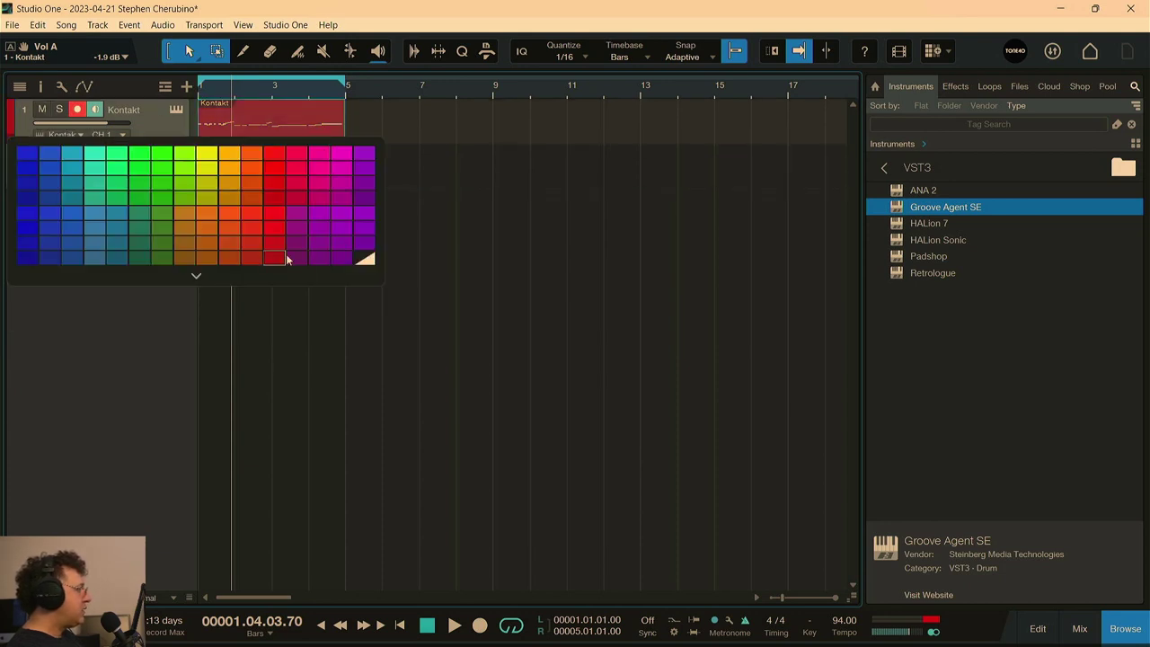
left_click(280, 261)
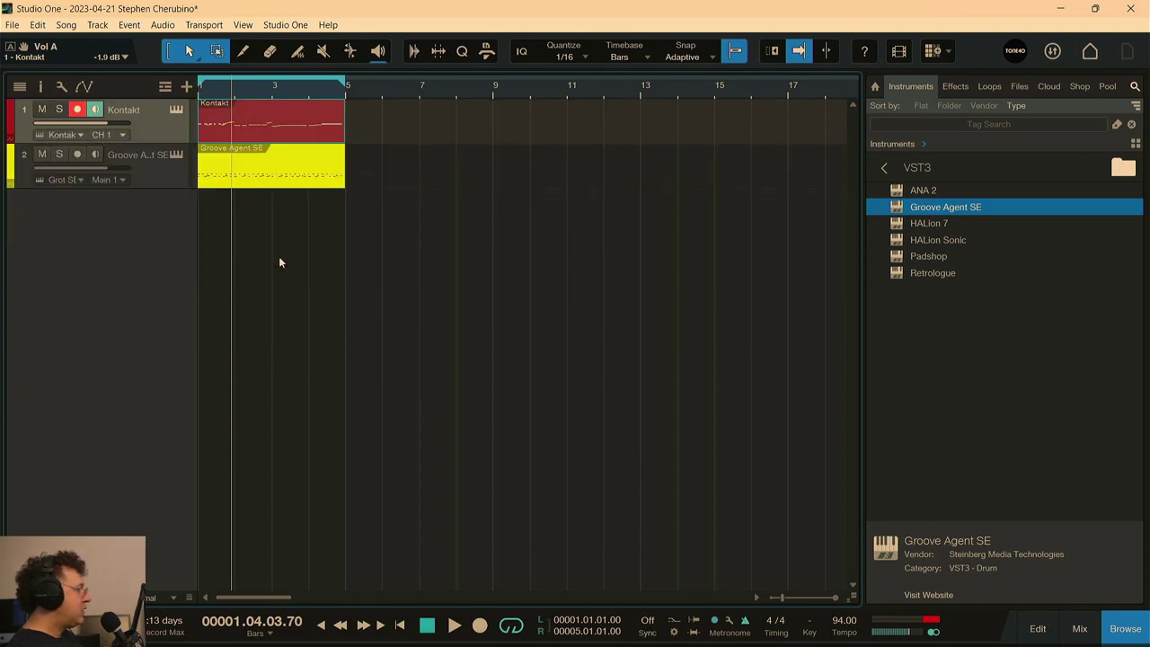
left_click(12, 123)
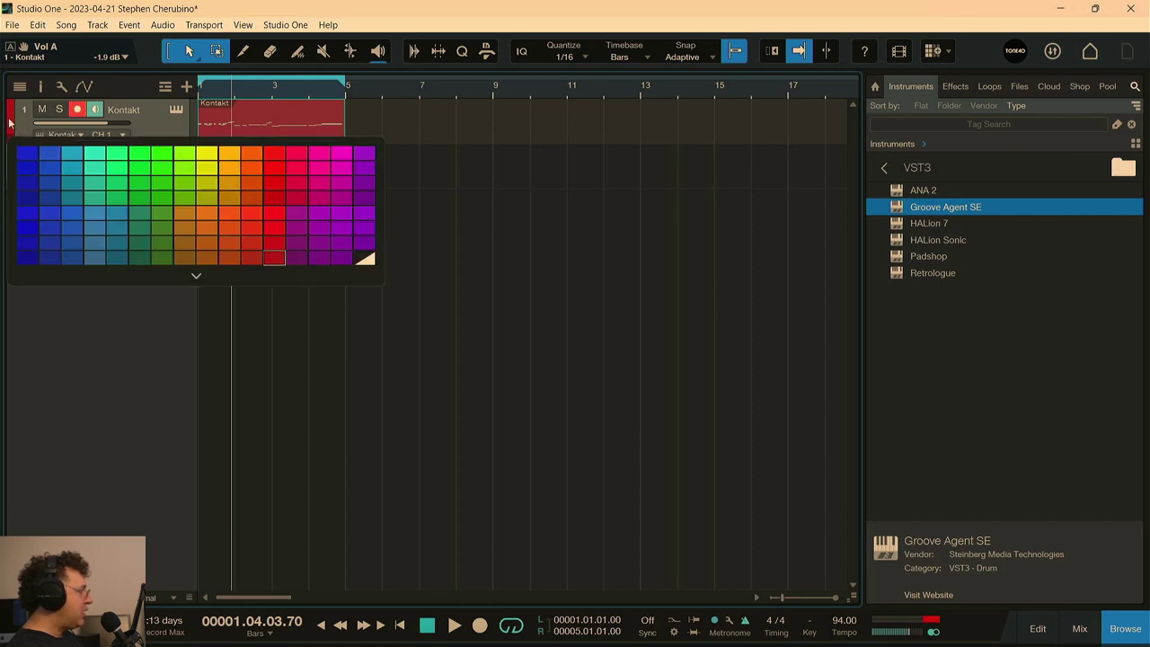
left_click(9, 135)
left_click(9, 155)
left_click(13, 167)
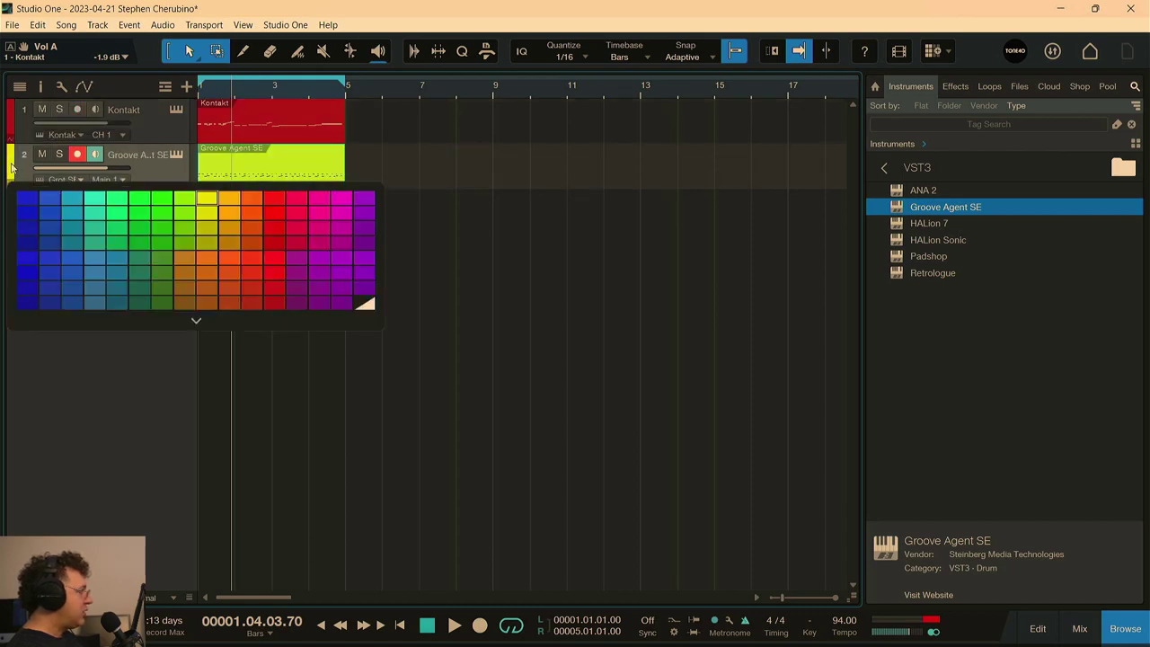
left_click(12, 168)
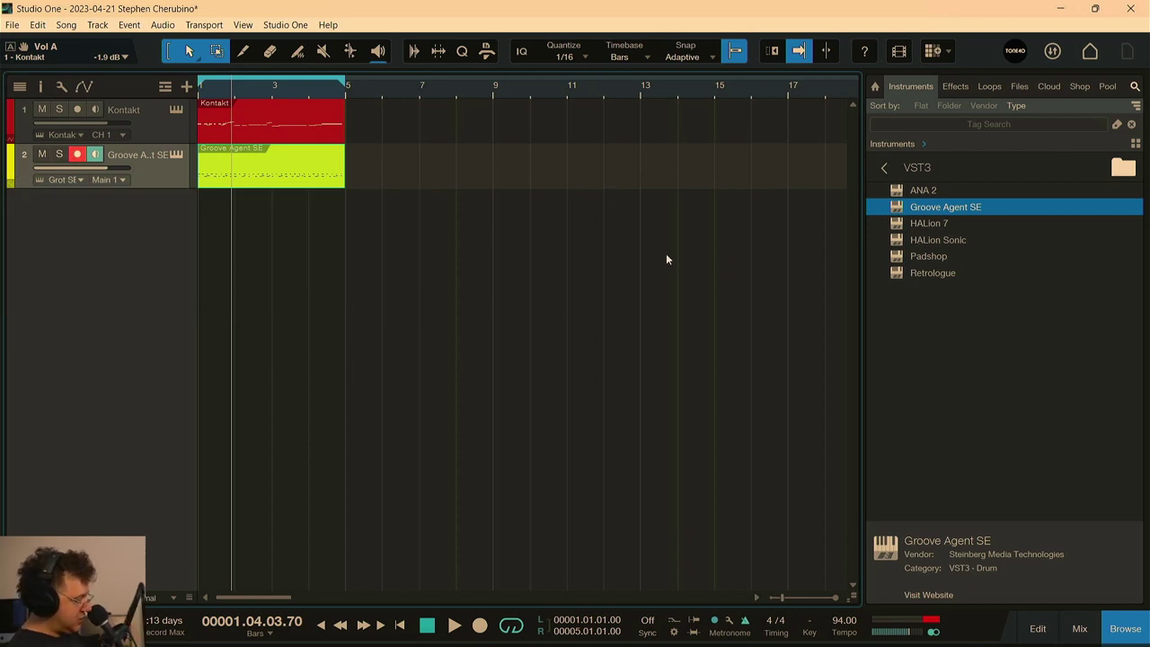
- Play the song from the start, add Retrologue as a new instrument track, and close its plug-in window
key("Home")
key("space")
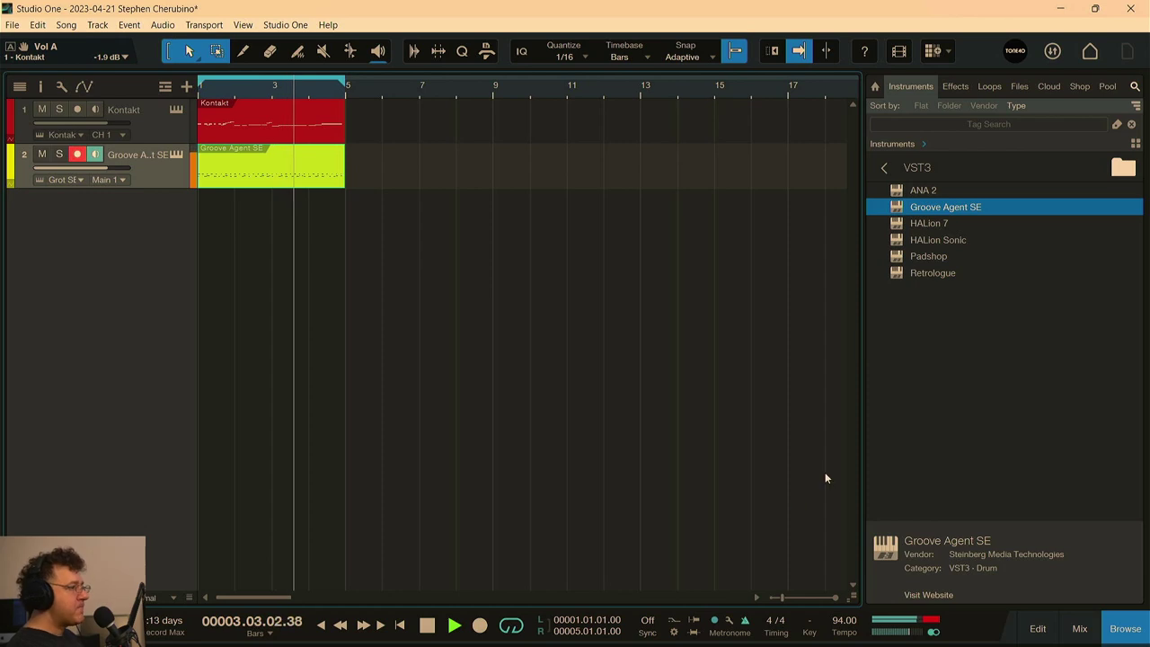
left_click_drag(933, 272, 630, 298)
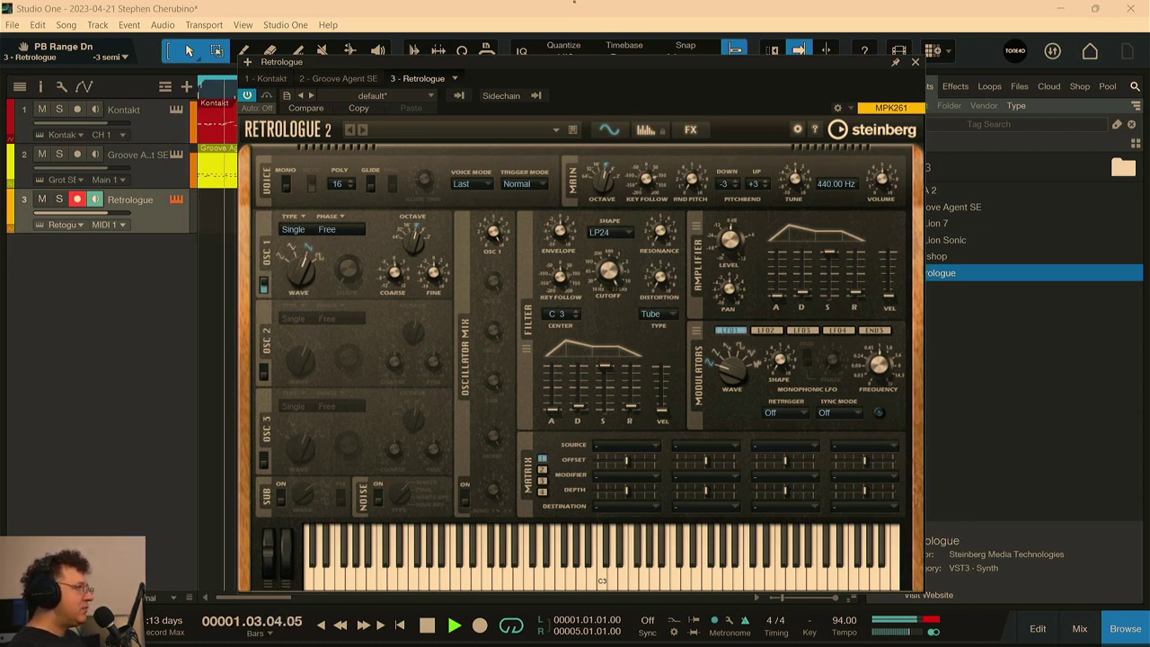
key("space")
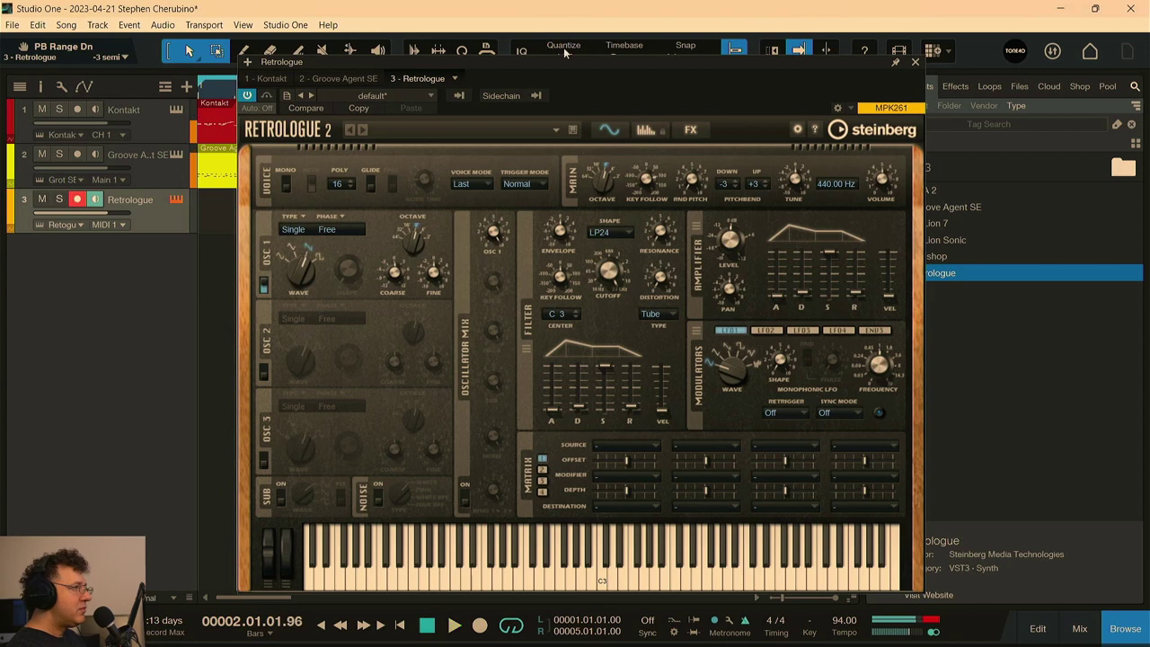
left_click(914, 64)
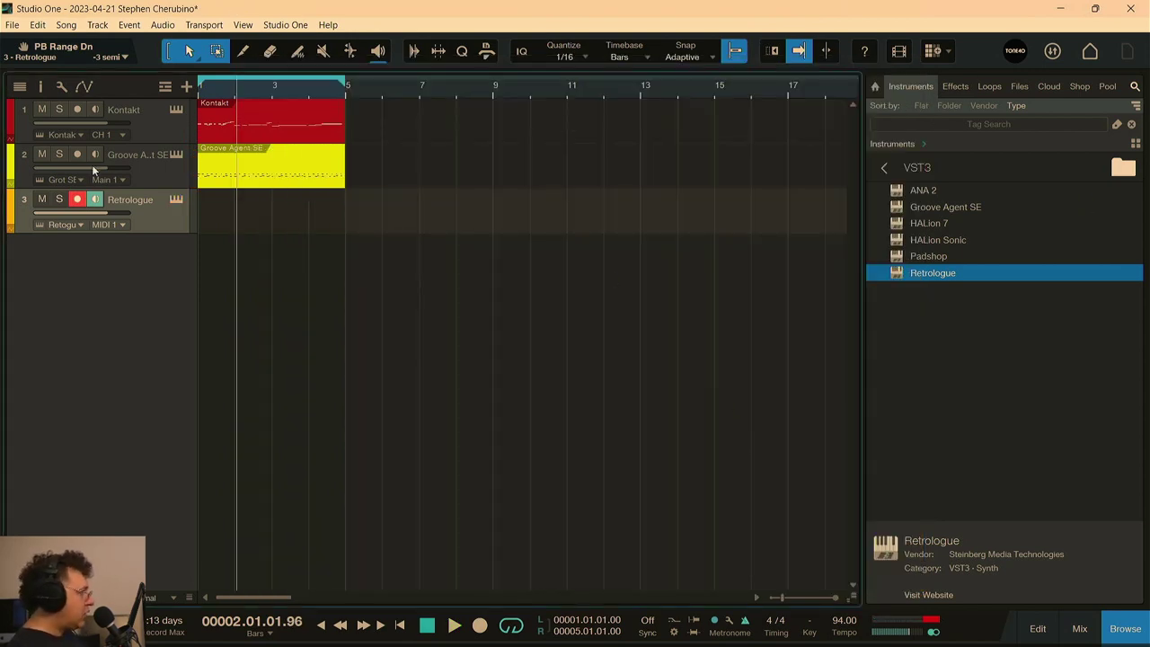
- Recall the retrospective recording onto the Retrologue track, trim the start of the resulting part to bar 4, and delete it
left_click(40, 87)
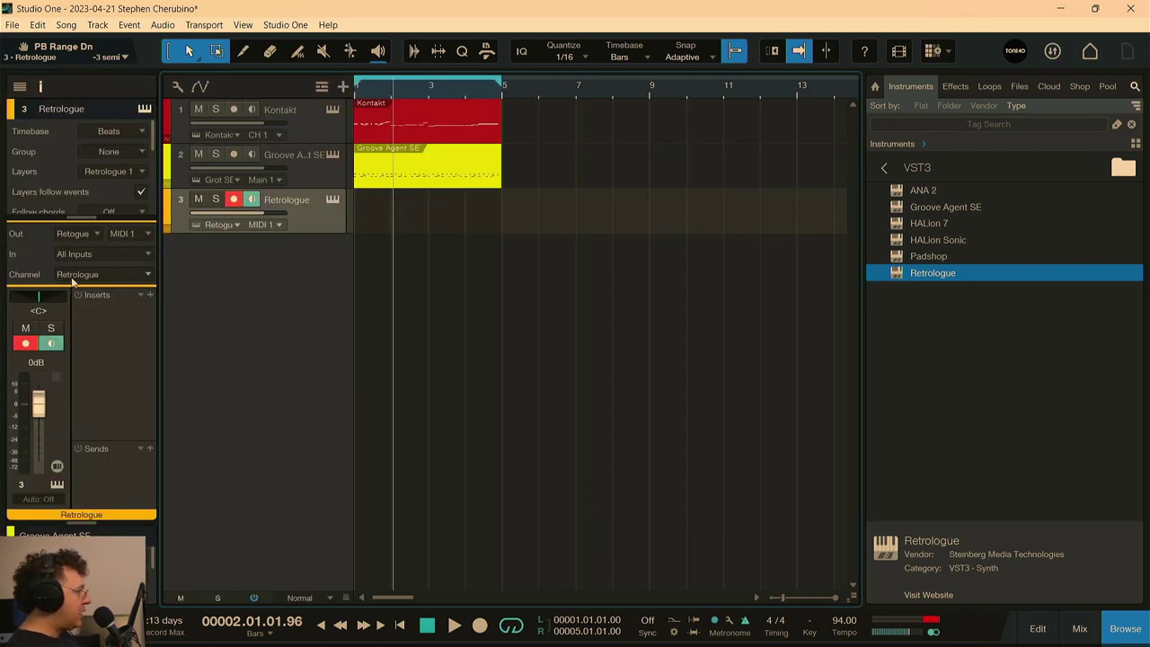
left_click_drag(82, 215, 84, 393)
left_click(141, 293)
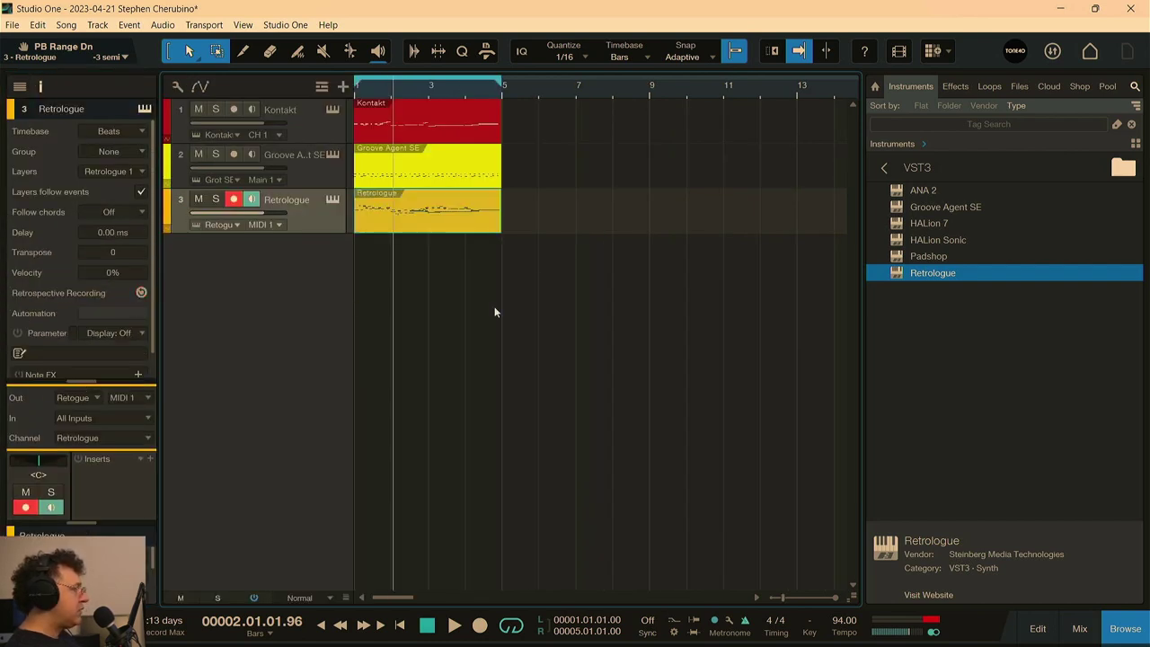
left_click_drag(357, 226, 468, 227)
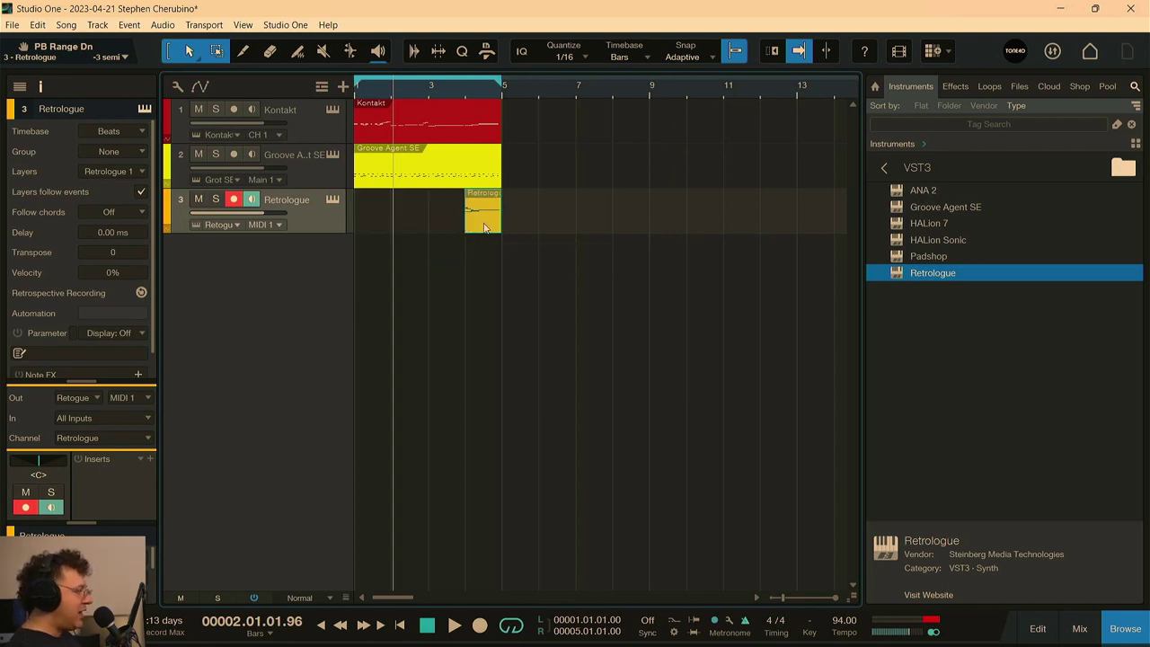
key("Delete")
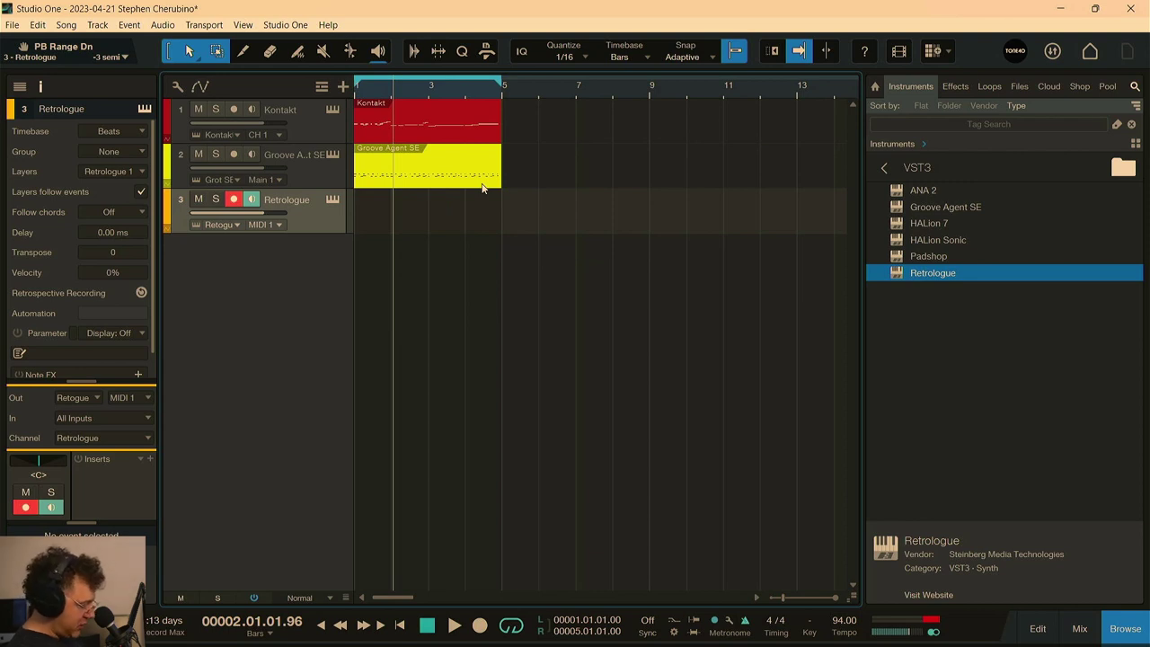
- Record a synth line on the Retrologue track from bar 1 to bar 5
key("Home")
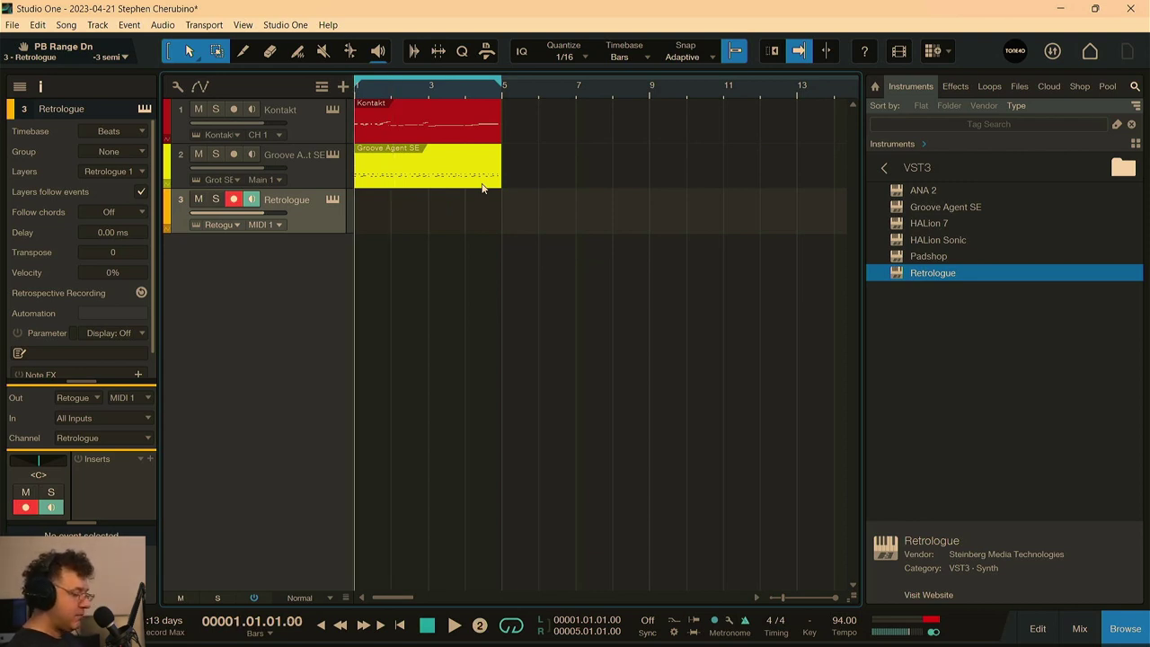
key("KP_Multiply")
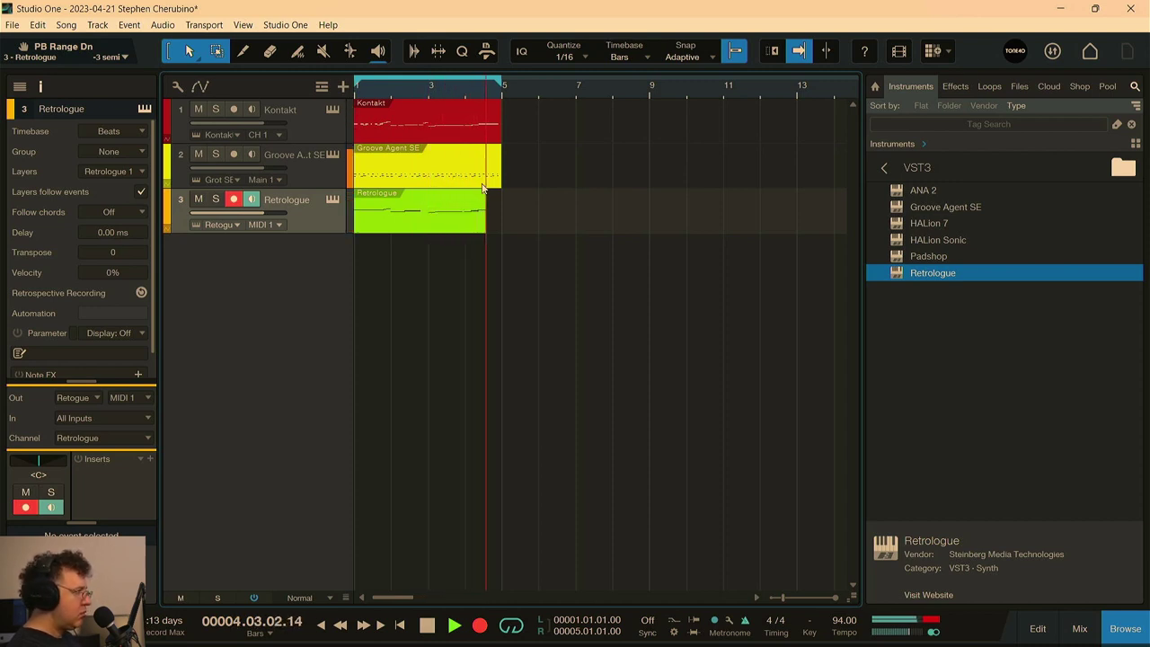
key("space")
left_click(475, 212)
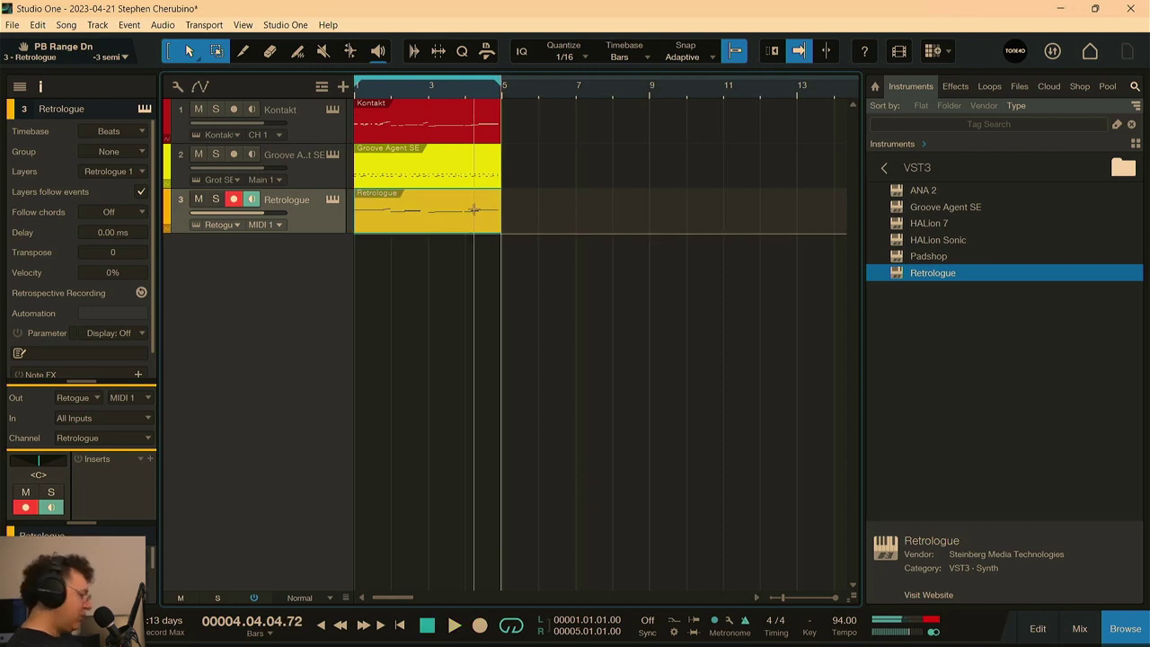
- Trim the start of the recorded Retrologue part to bar 3 and play it back with the bass and drums
left_click(365, 227)
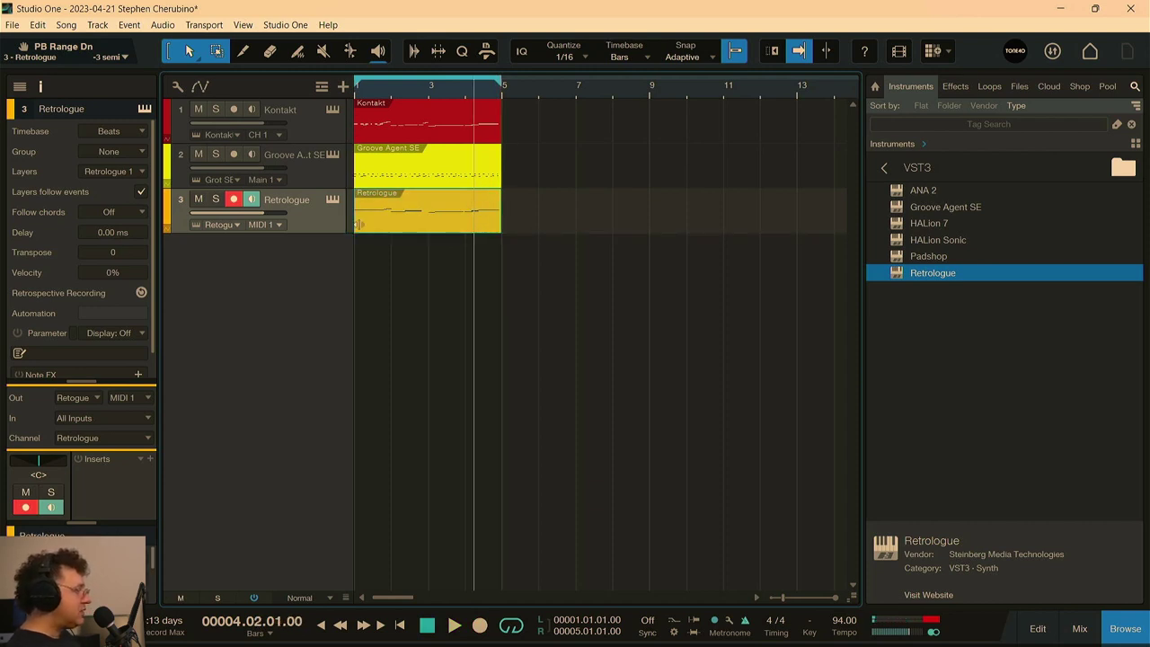
left_click_drag(358, 224, 429, 232)
left_click(433, 89)
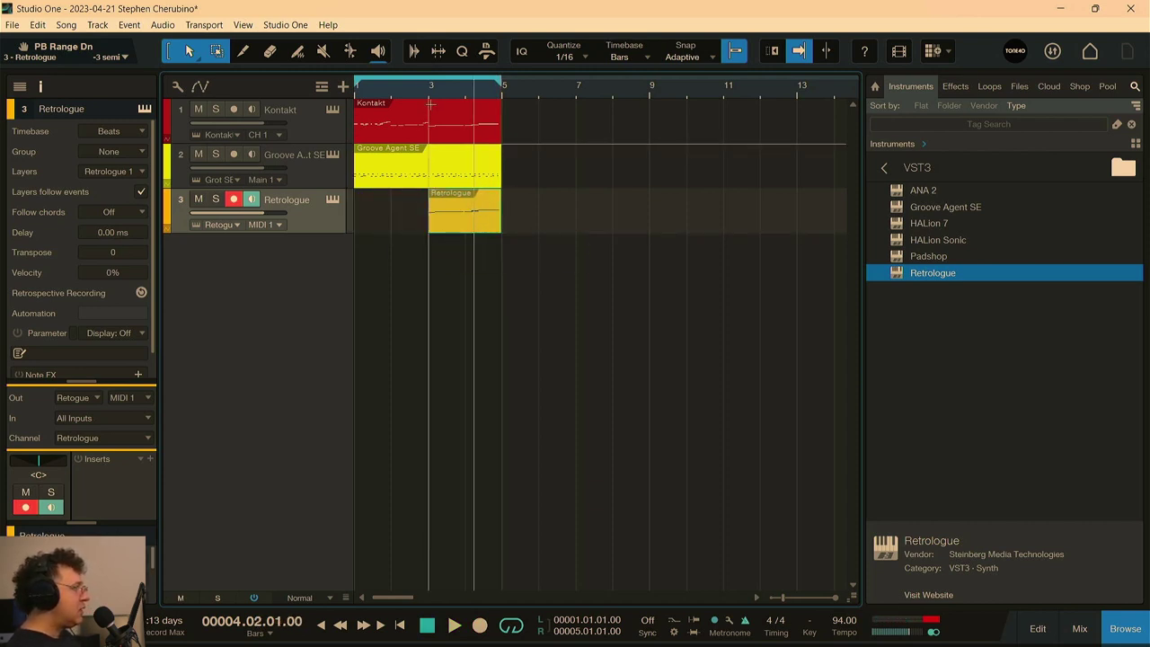
key("space")
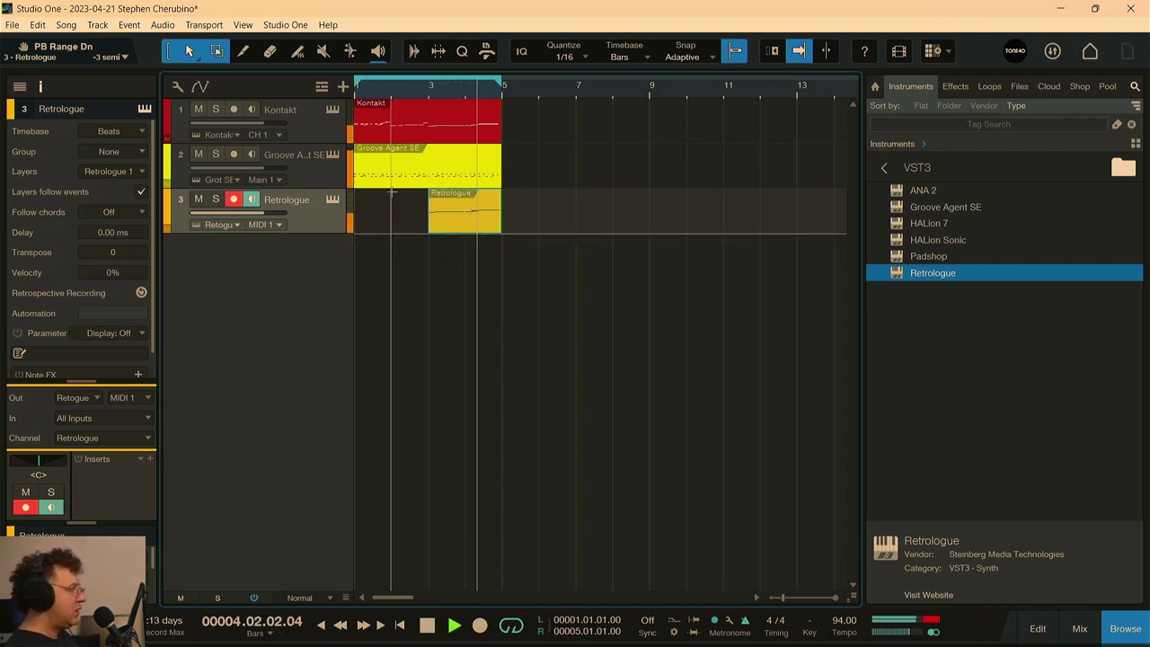
key("space")
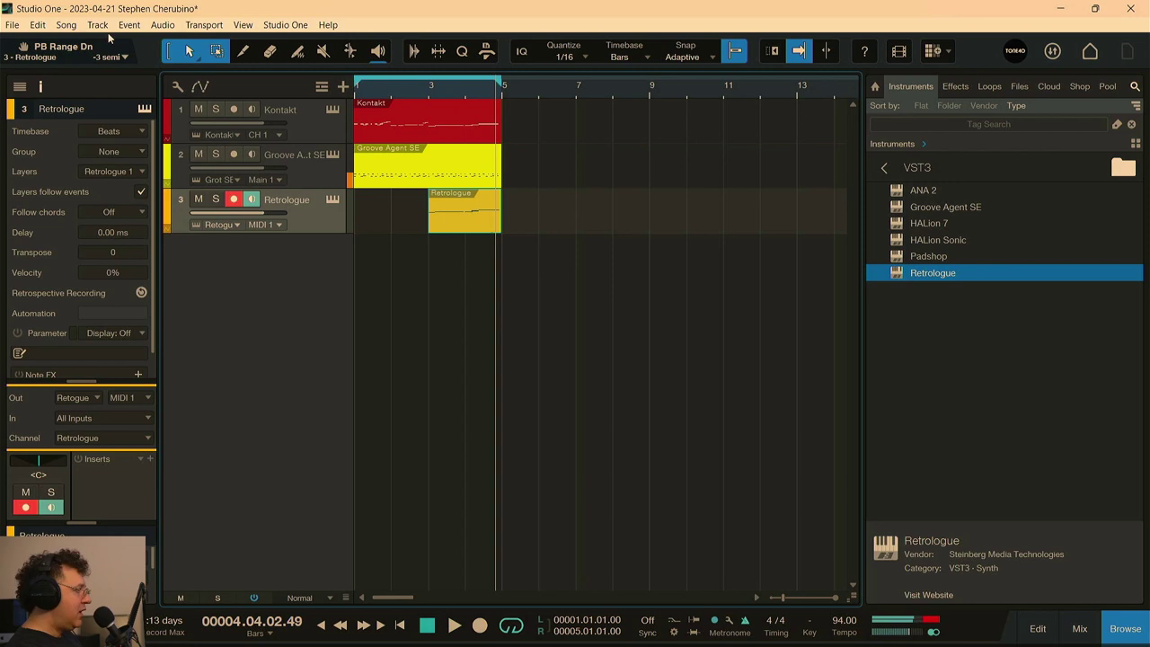
- Duplicate the Retrologue track completely, including its own copy of the instrument
right_click(326, 225)
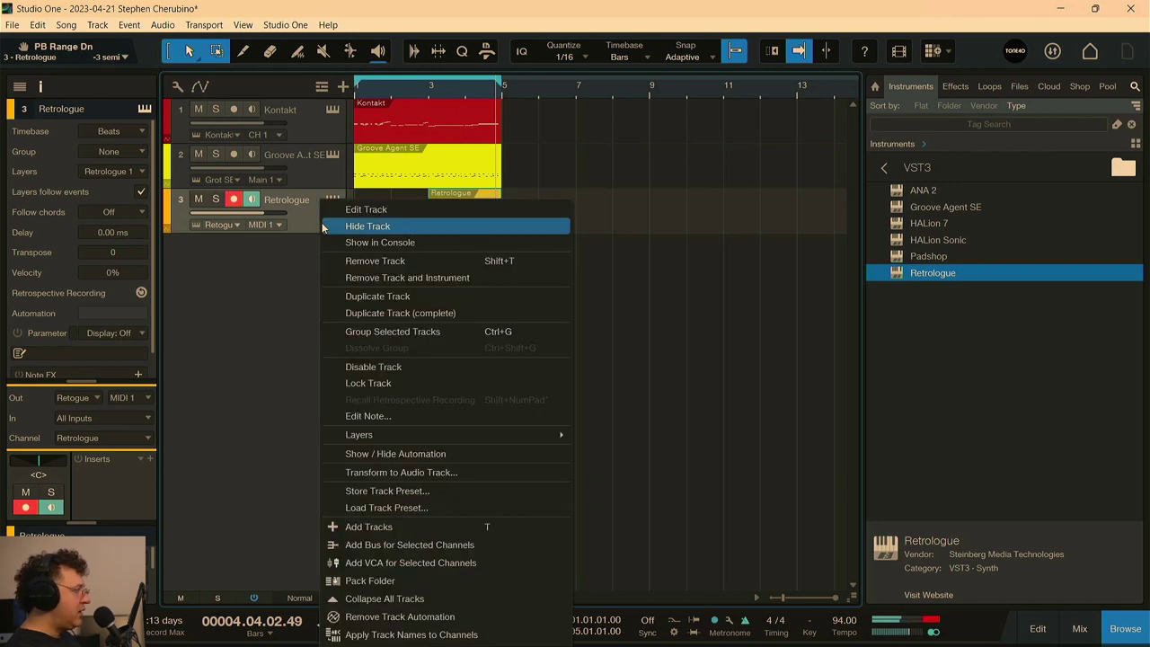
left_click(376, 309)
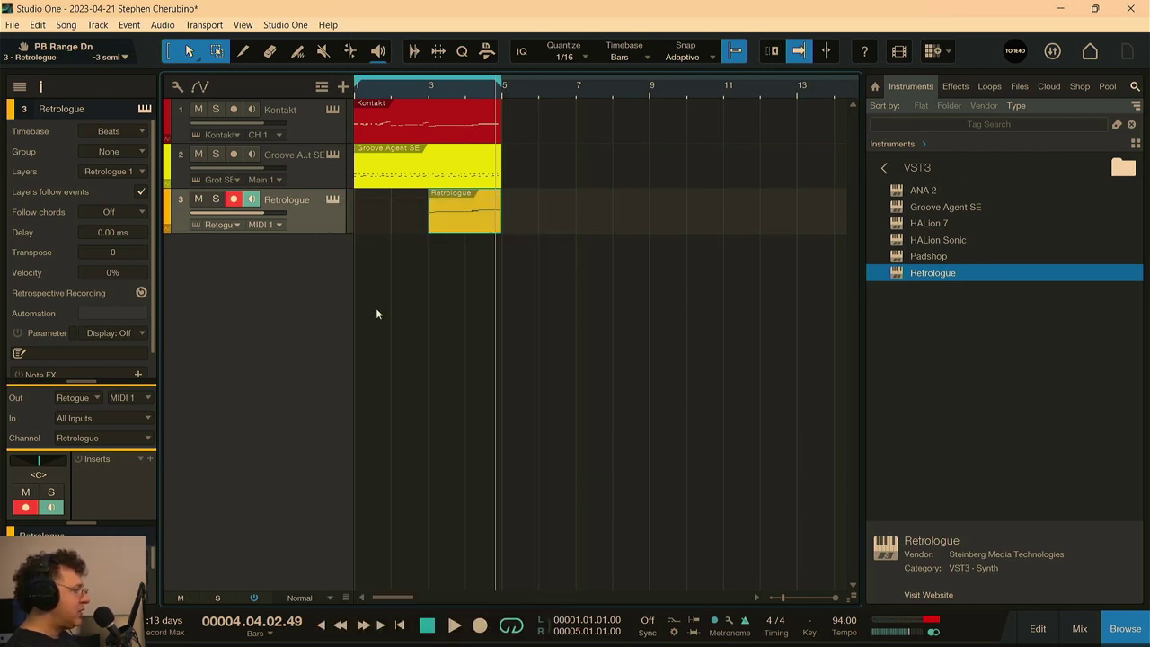
right_click(451, 274)
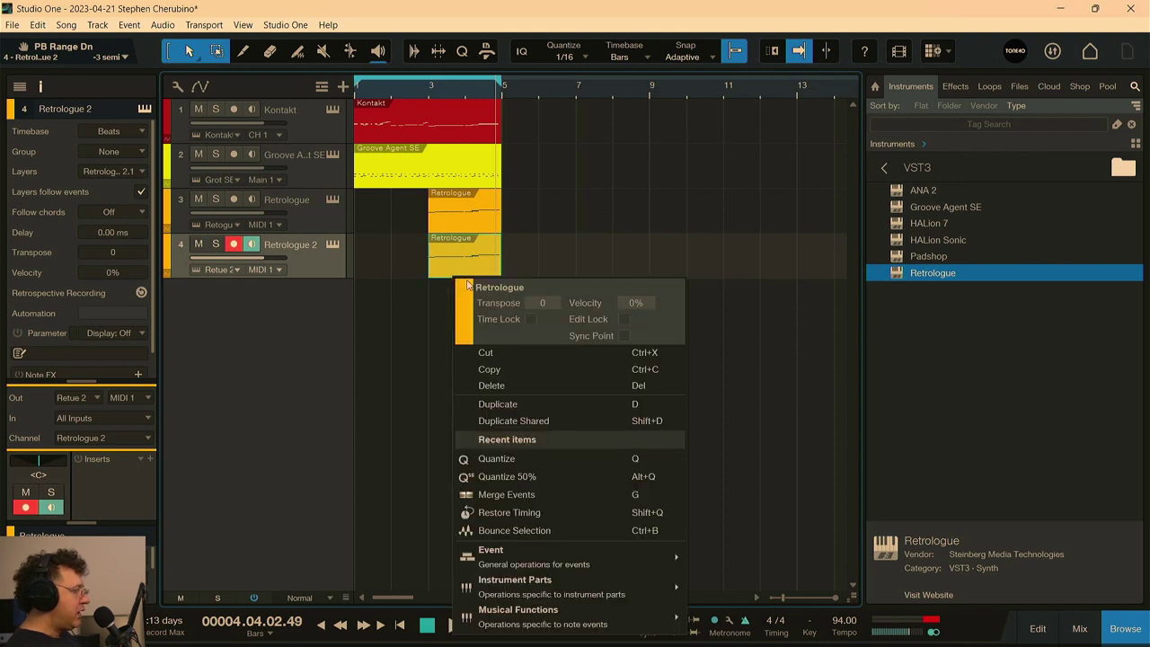
left_click(448, 263)
- Open the duplicated Retrologue part in the note editor and split all its notes at the 1/16 grid
double_click(454, 268)
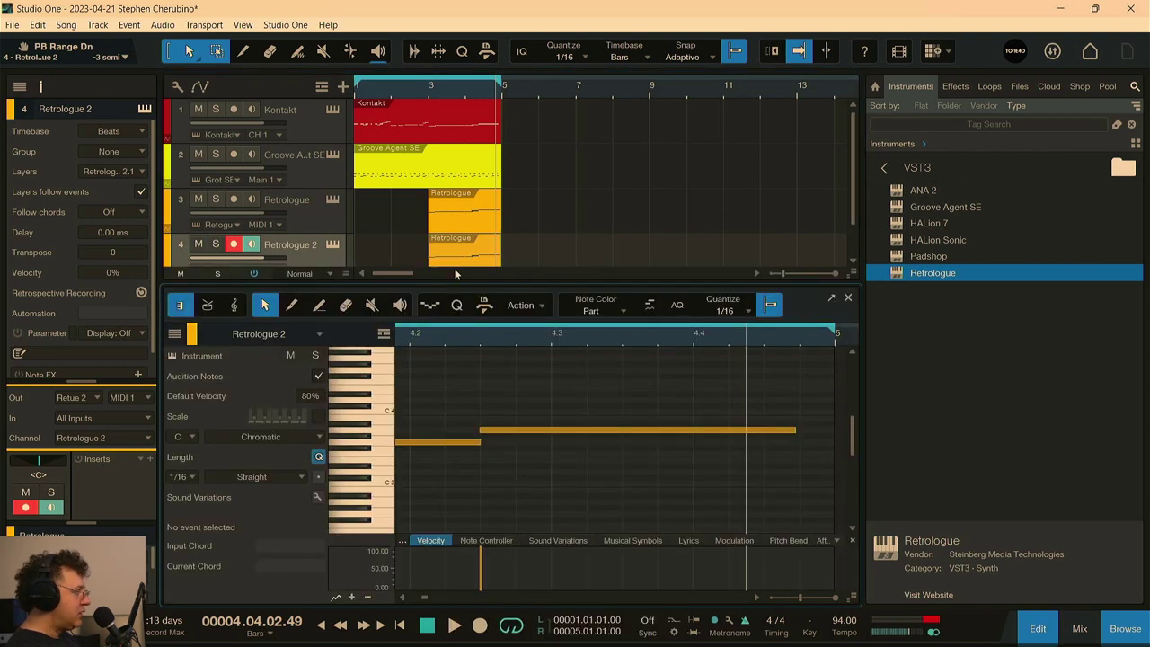
left_click_drag(473, 342, 522, 286)
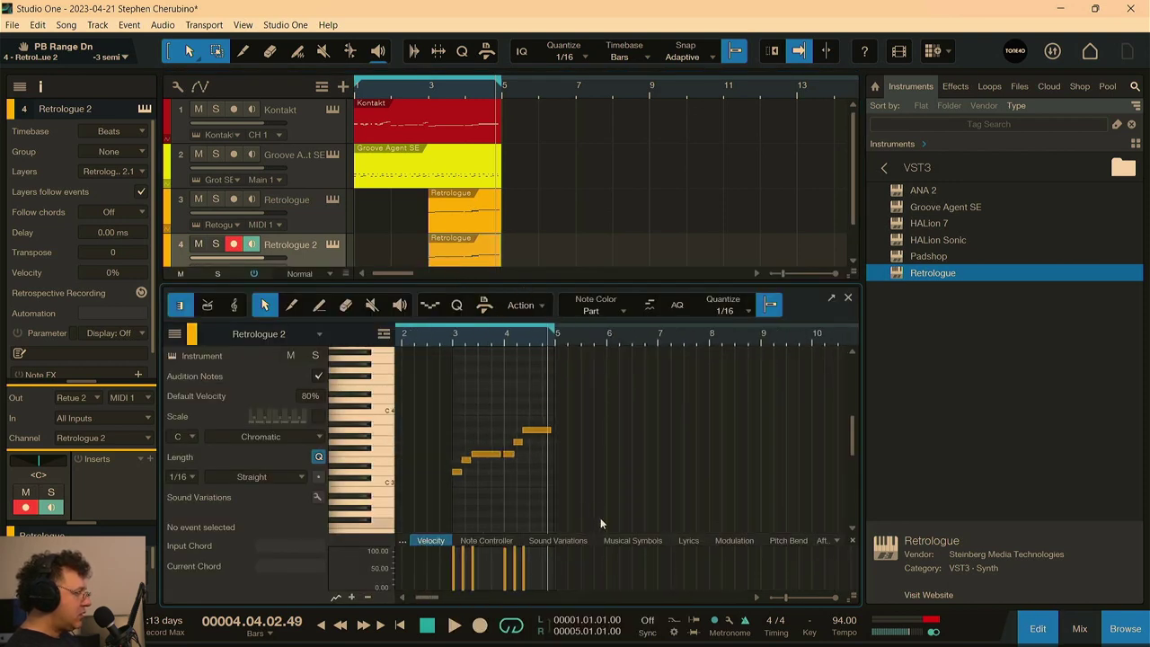
left_click_drag(600, 517, 459, 393)
right_click(507, 441)
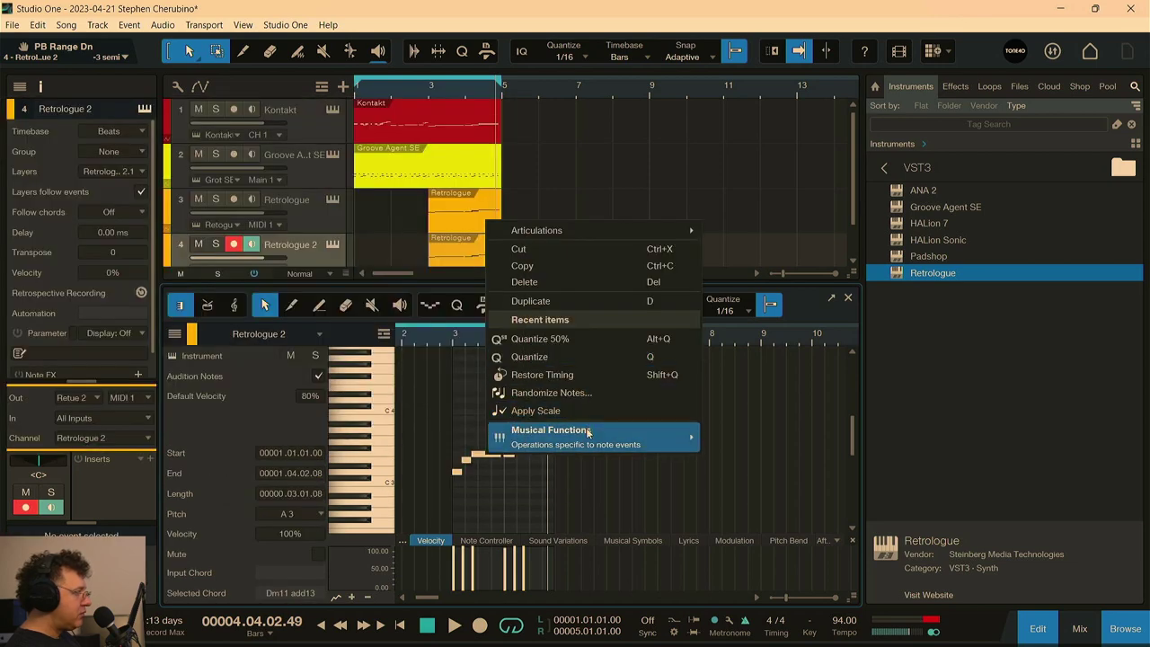
mouse_move(588, 432)
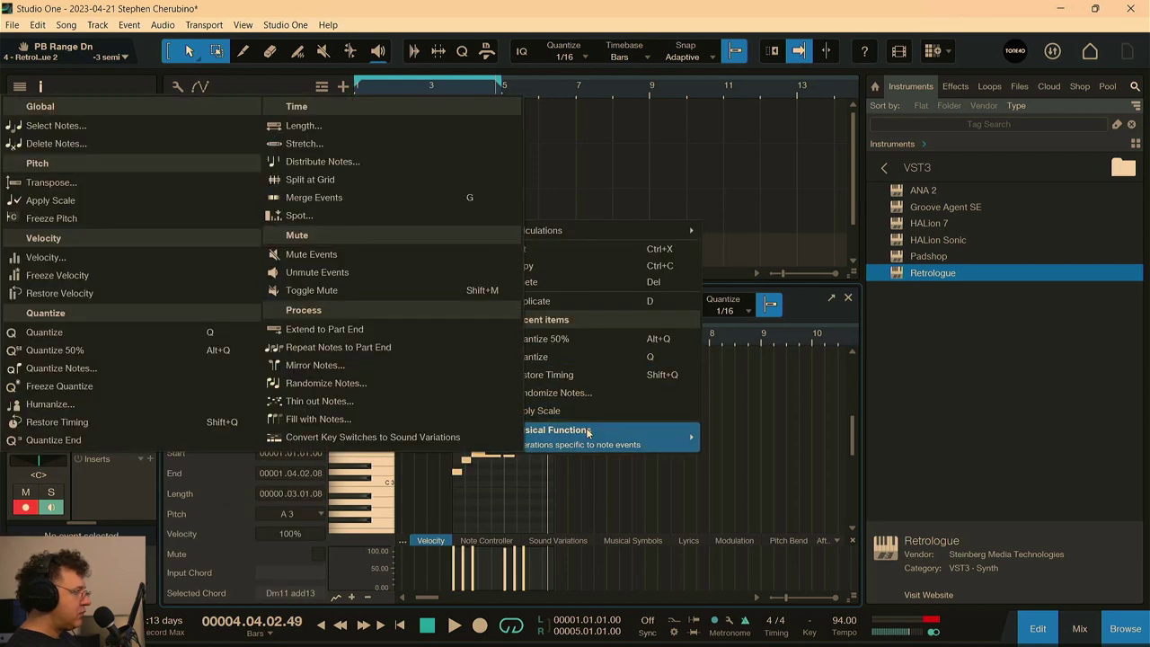
left_click(310, 178)
key("f")
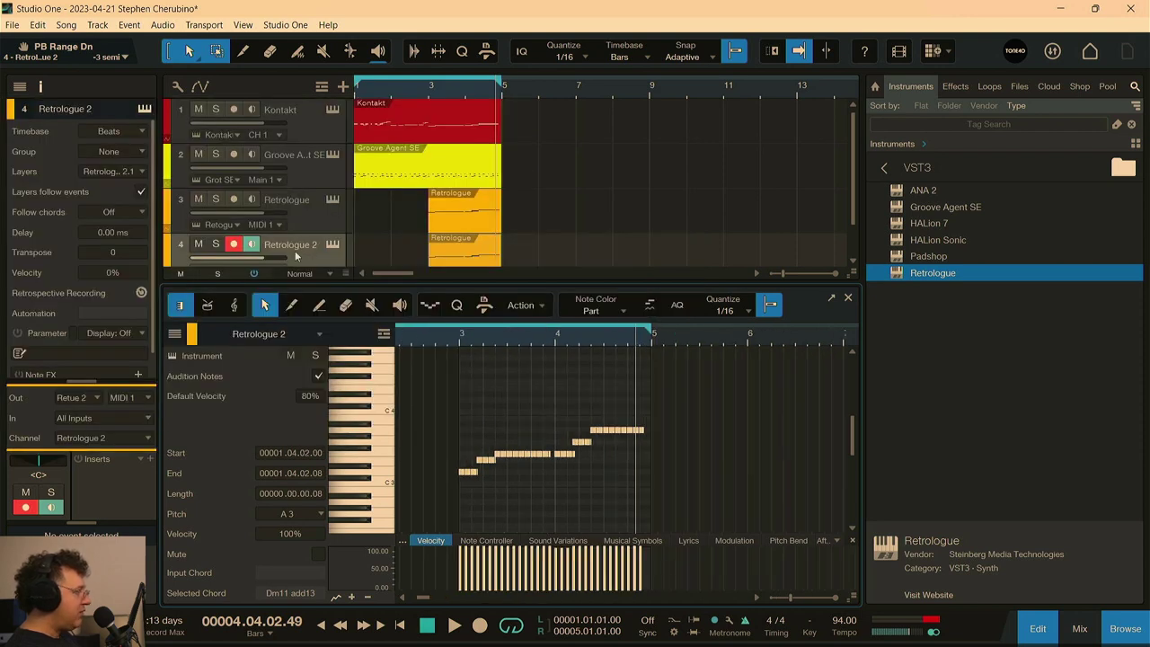
- Solo the duplicated Retrologue track, play it from just before bar 3, and set the loop from bar 3 to bar 5
left_click(217, 244)
left_click(456, 337)
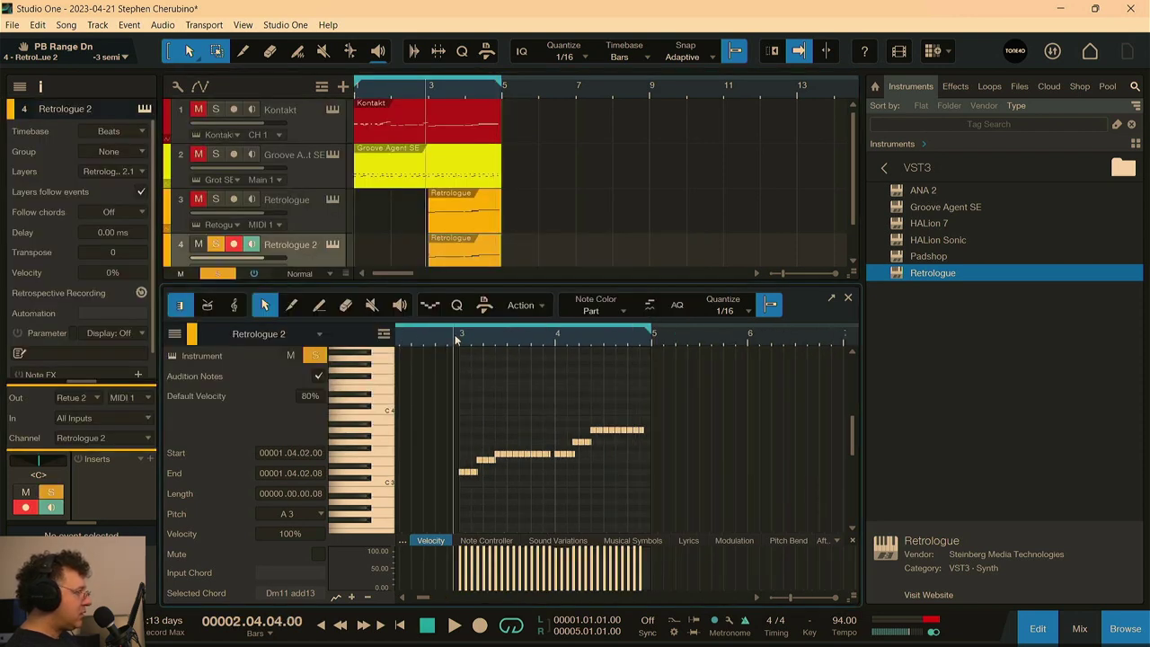
key("space")
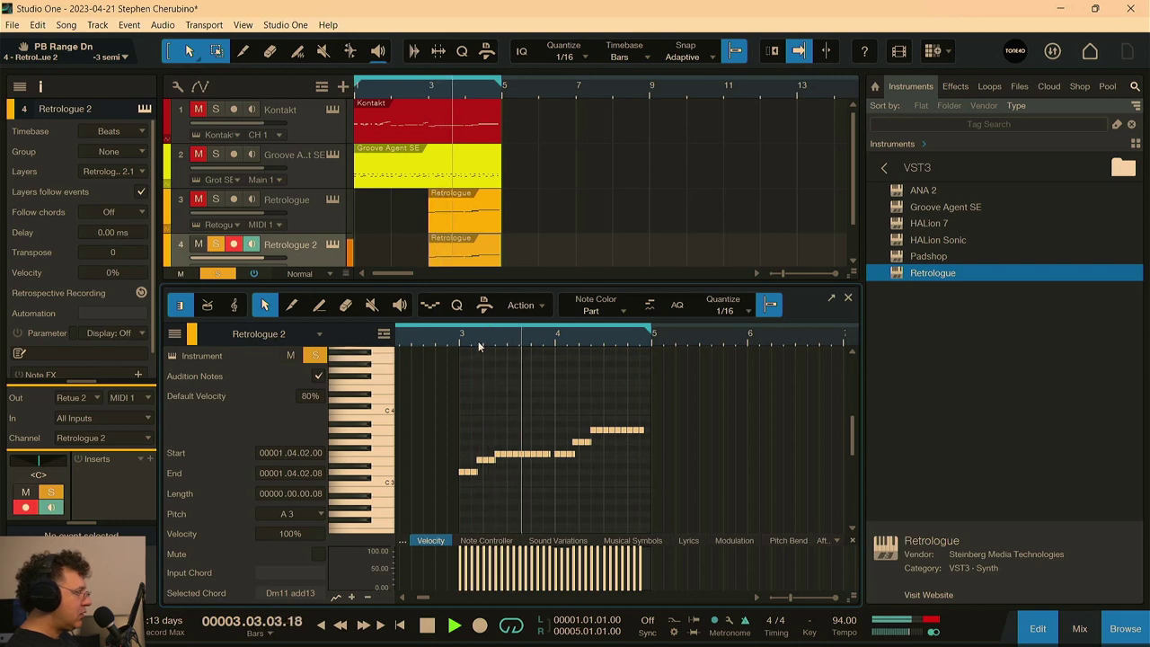
scroll(478, 341, "down", 3)
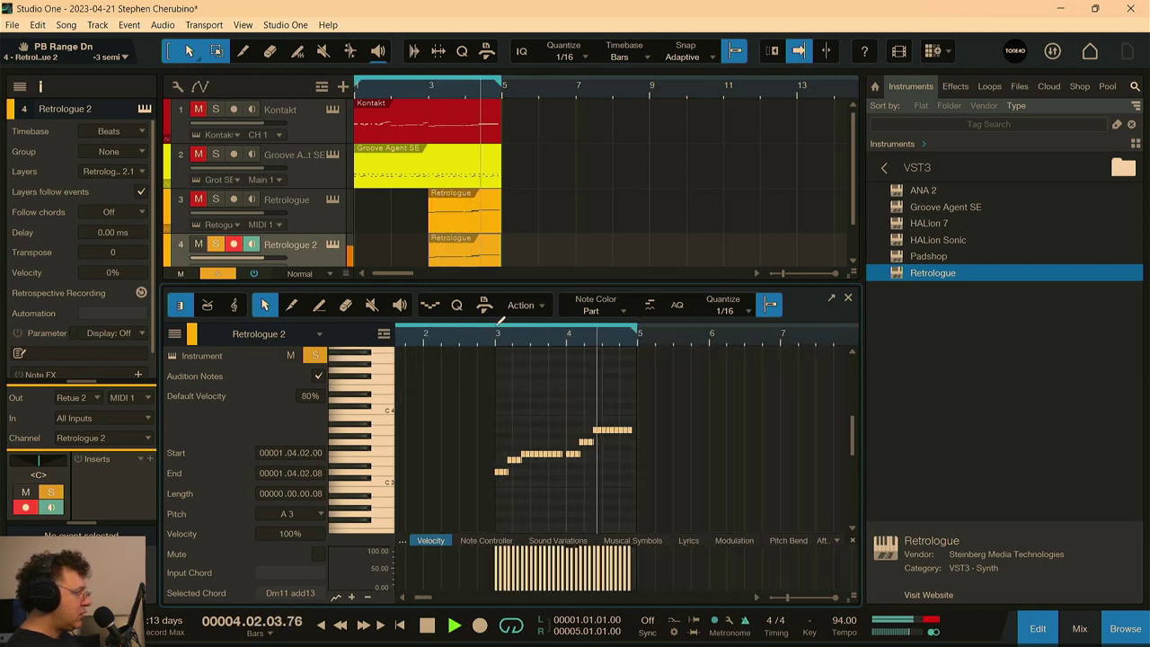
left_click_drag(639, 337, 504, 340)
- Shorten all the selected split notes together so that small gaps separate the sixteenth notes
scroll(505, 339, "up", 6)
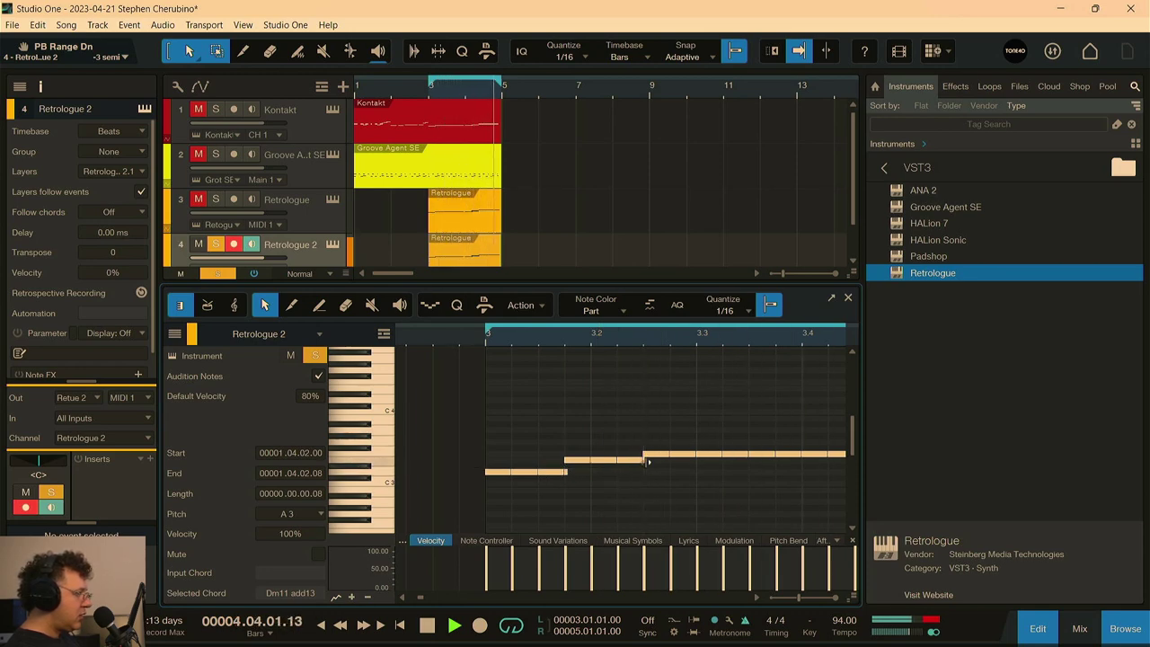
mouse_move(647, 461)
left_mouse_down()
mouse_move(634, 462)
mouse_move(643, 468)
left_mouse_up()
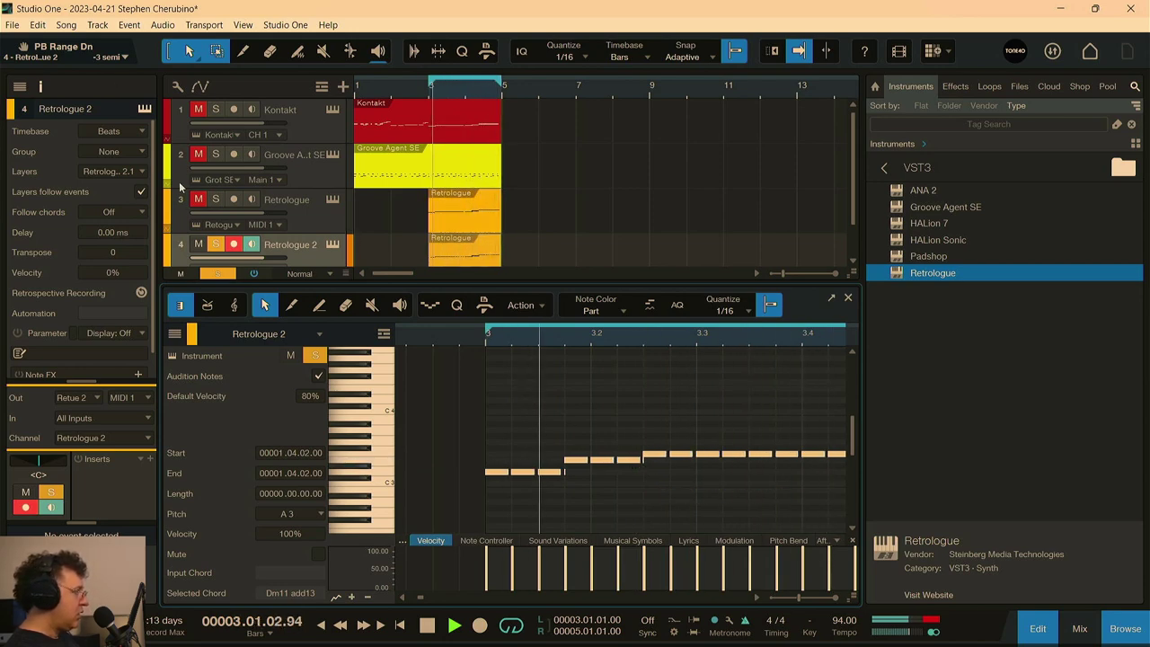
- Enable the delay, reverb and phaser effects on the duplicated Retrologue instrument and lower the delay and reverb mix levels
left_click(331, 248)
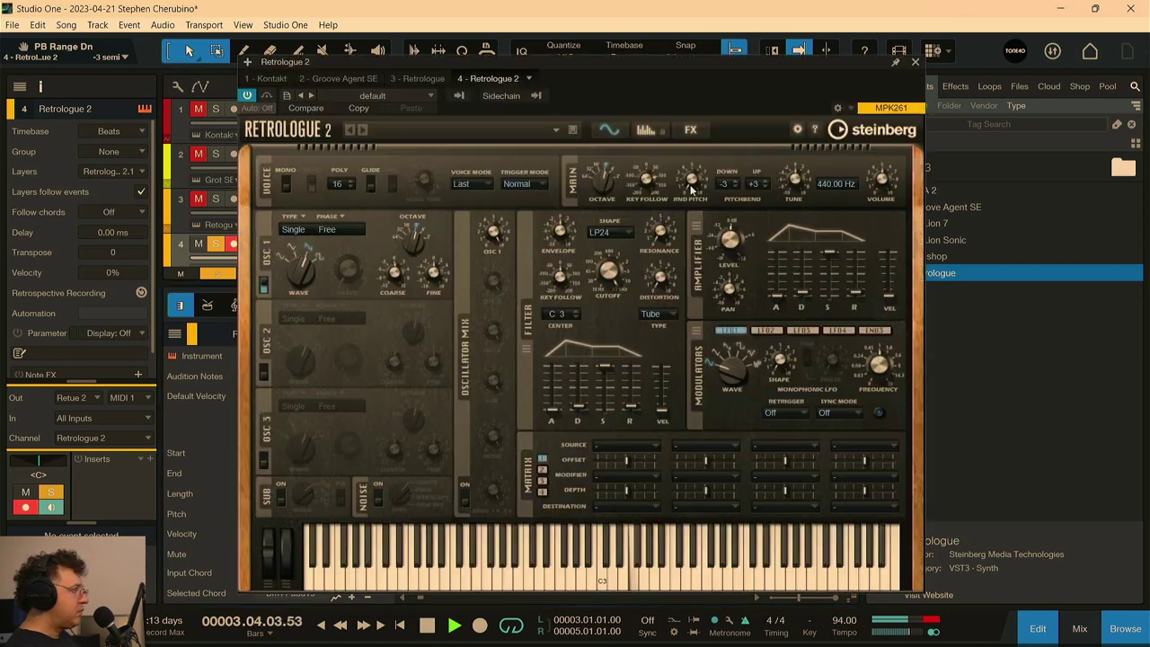
left_click(690, 129)
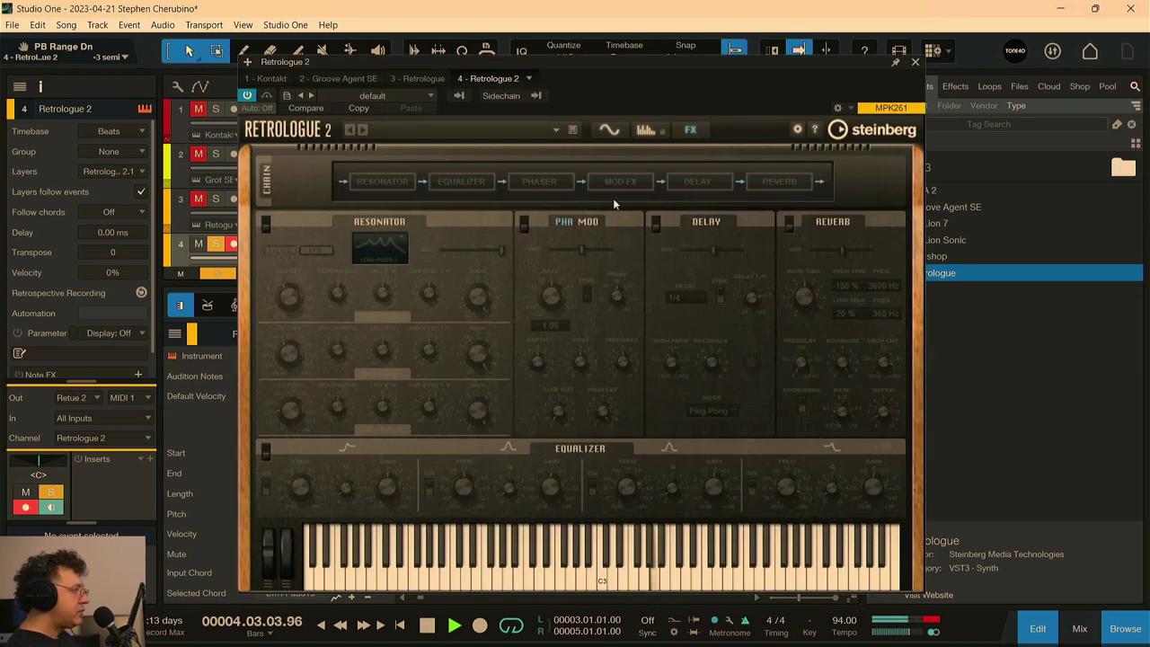
left_click(696, 181)
left_click(779, 181)
left_click_drag(840, 251, 823, 255)
left_click_drag(713, 249, 689, 251)
left_click(548, 182)
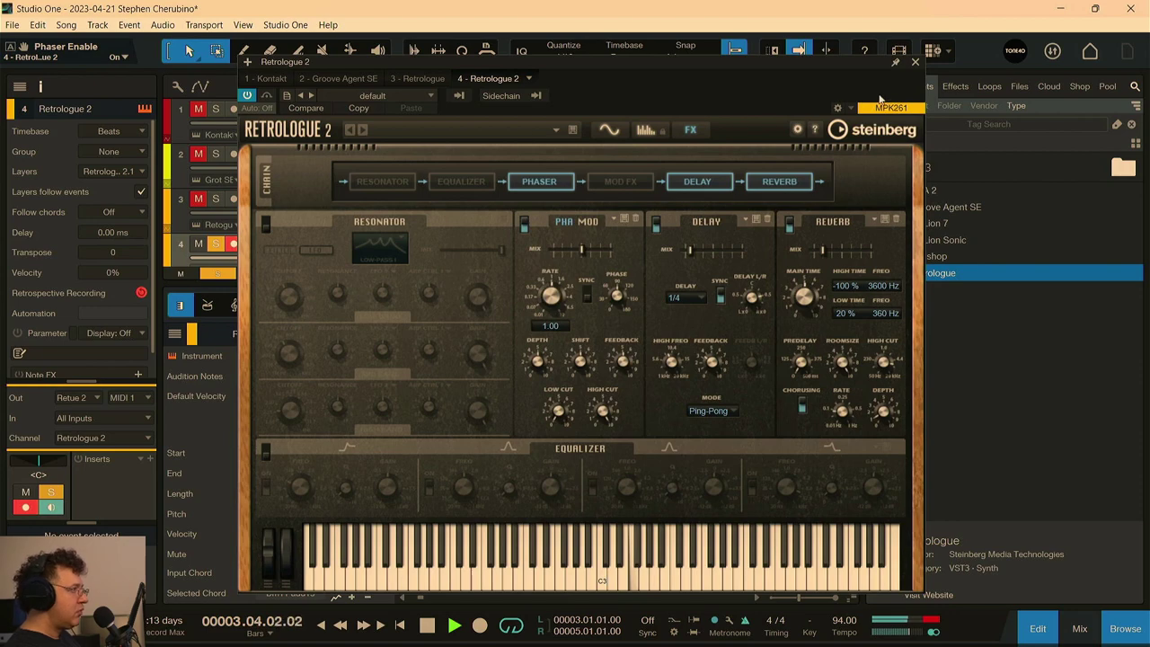
left_click(915, 61)
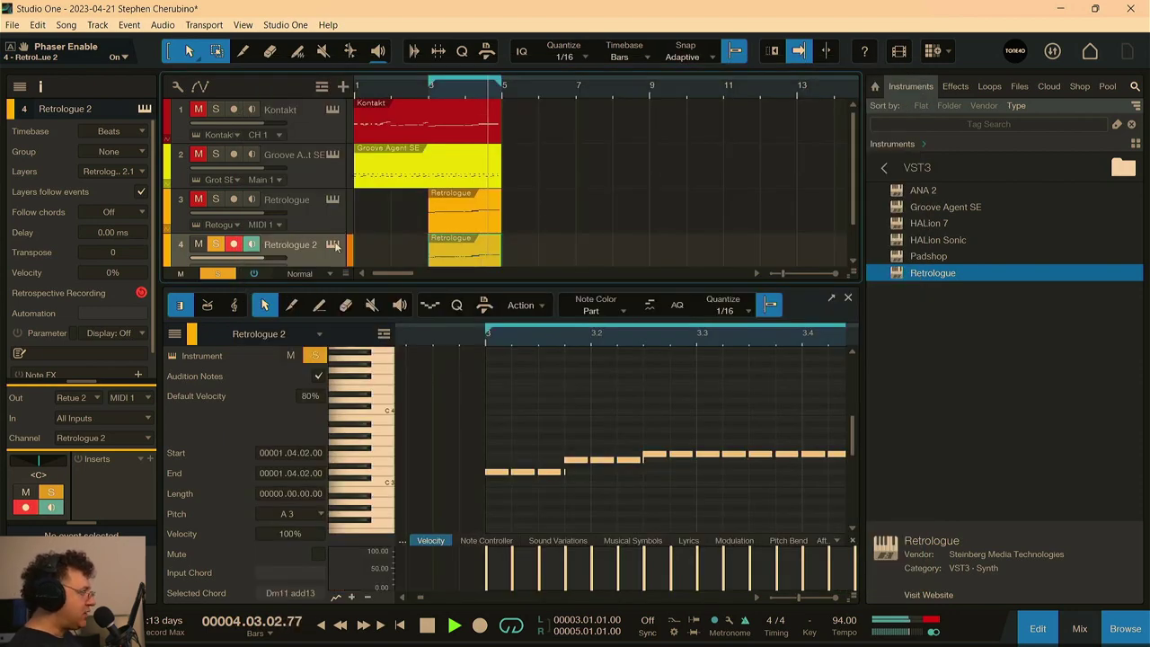
- Unsolo the duplicated Retrologue track, extend the loop start back to bar 1, and play briefly from the beginning
left_click(214, 247)
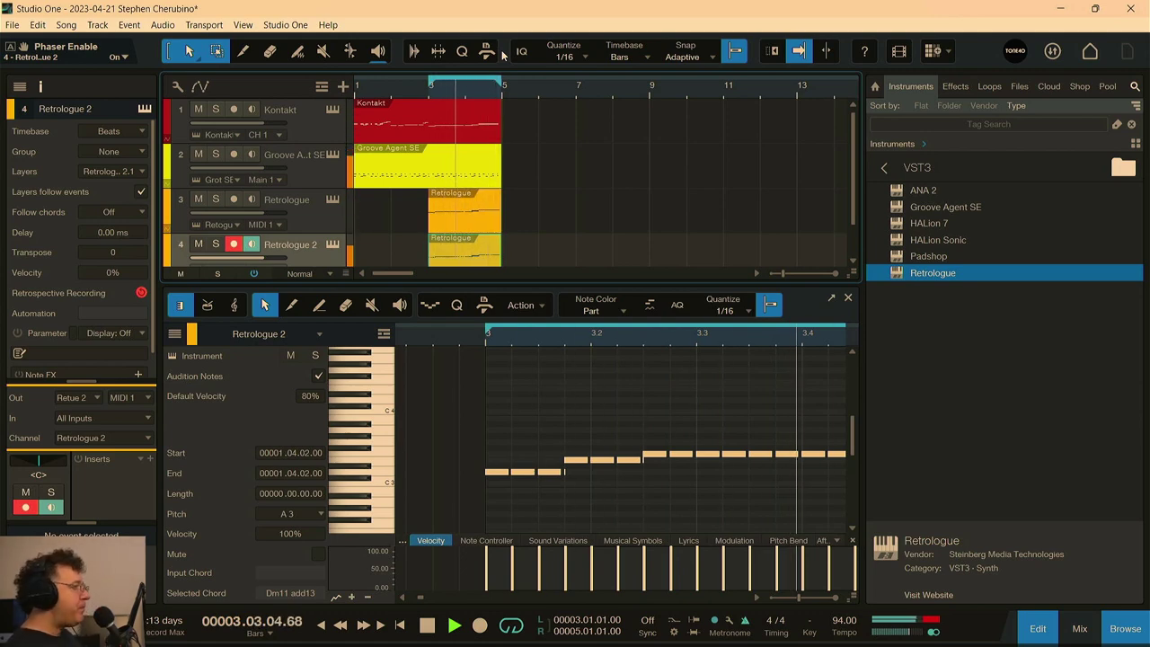
key("space")
left_click_drag(431, 79, 357, 81)
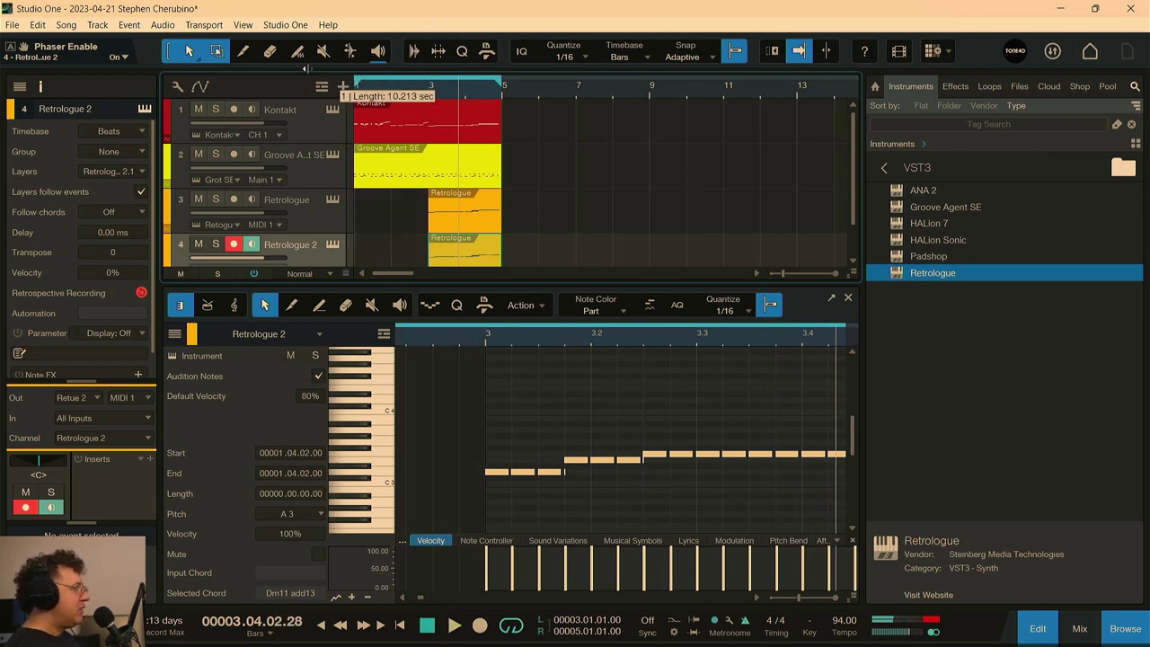
key("comma")
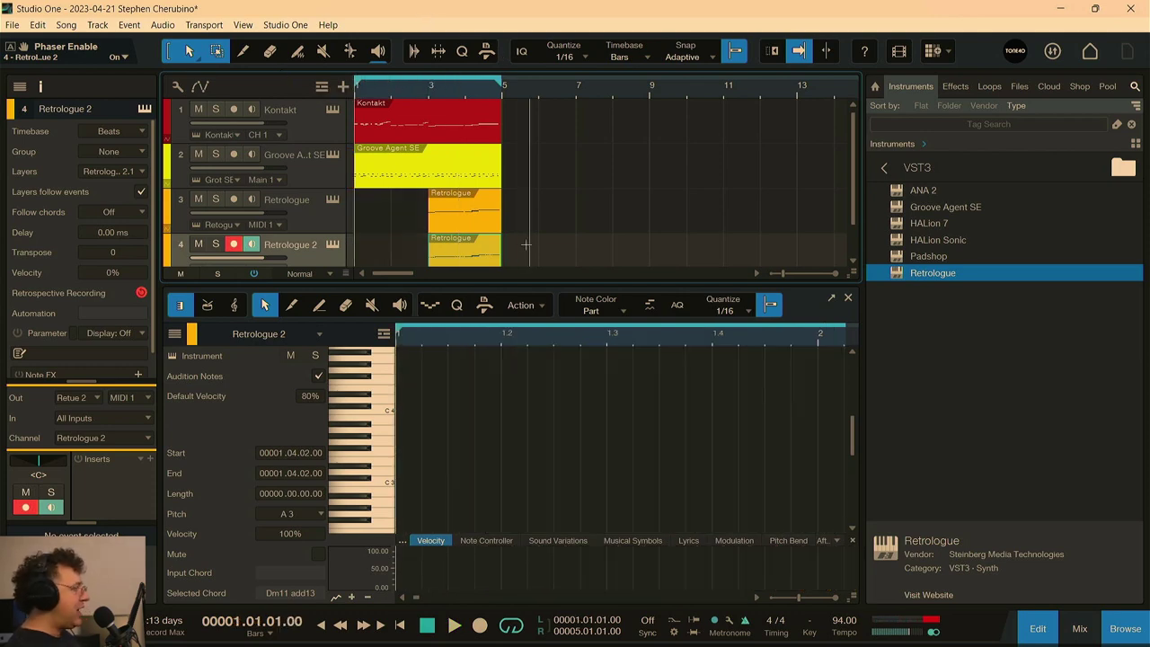
key("space")
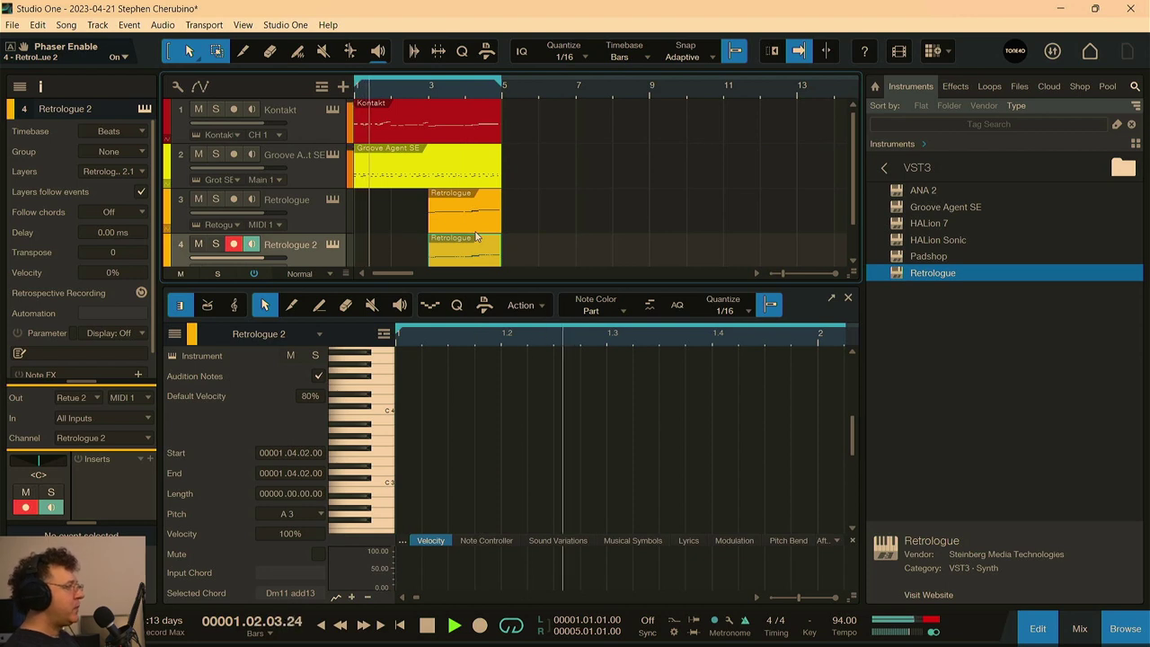
key("space")
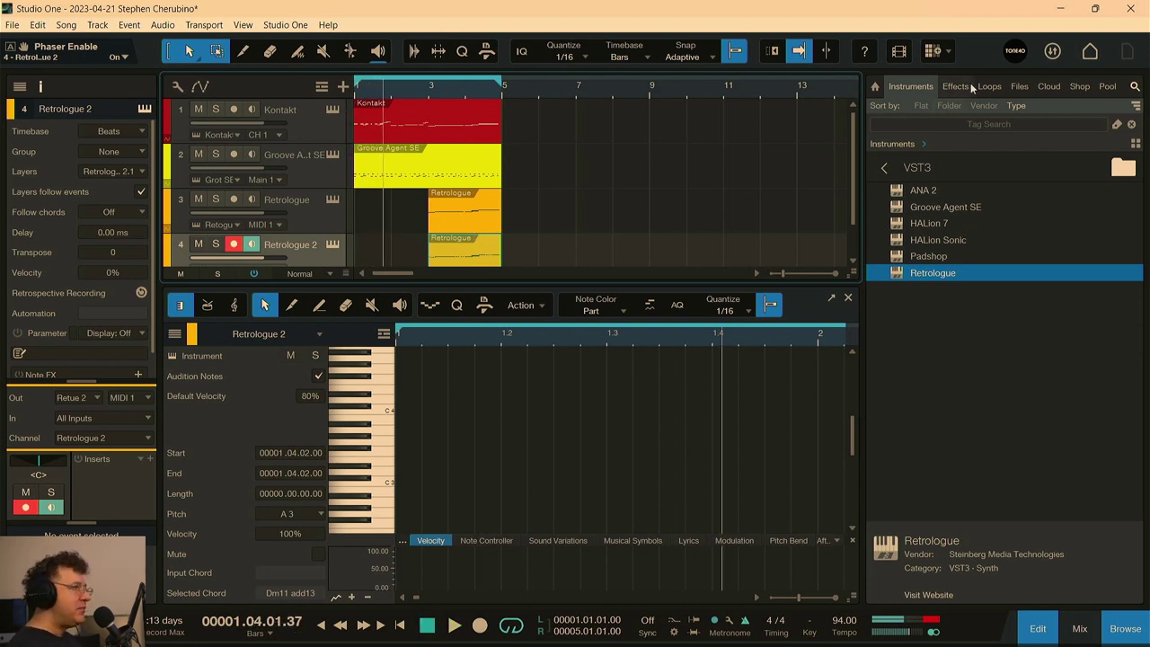
- Close the note editor and add HALion 7 from the VST3 instruments as a new instrument track
left_click(883, 166)
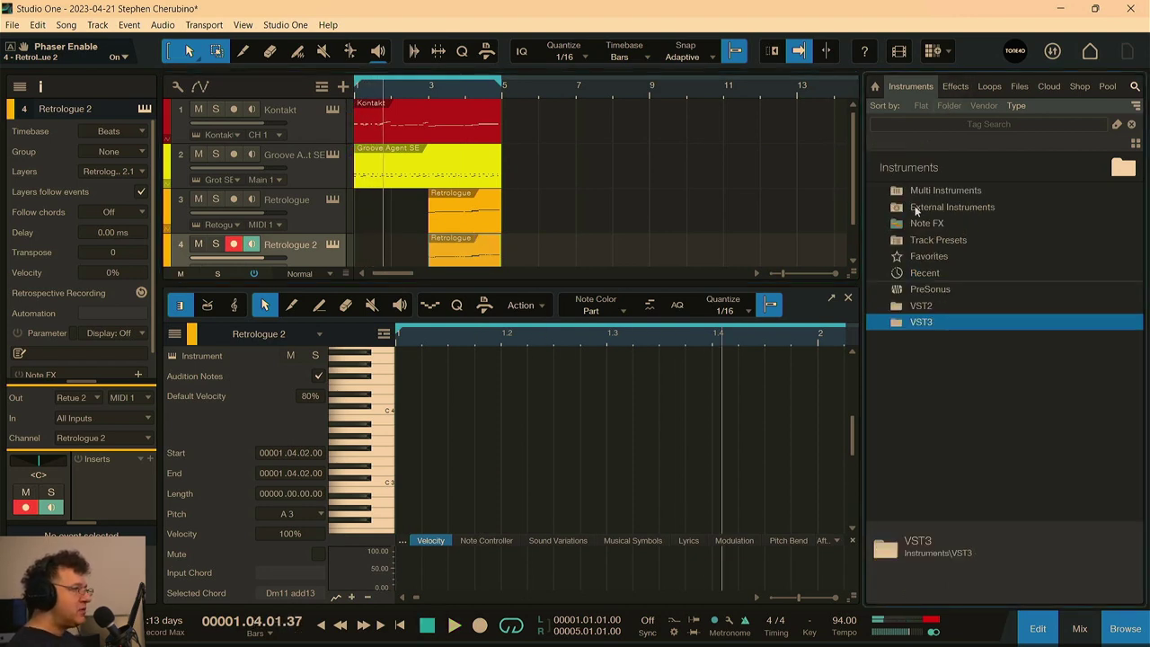
left_click(847, 297)
double_click(889, 321)
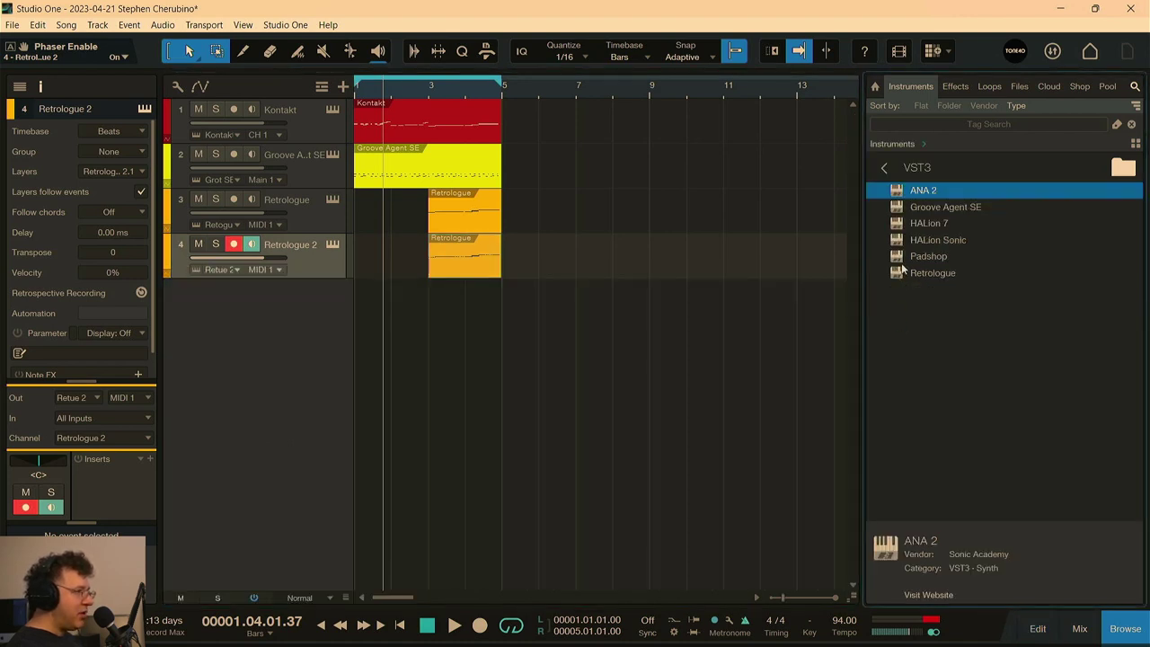
left_click_drag(904, 222, 645, 302)
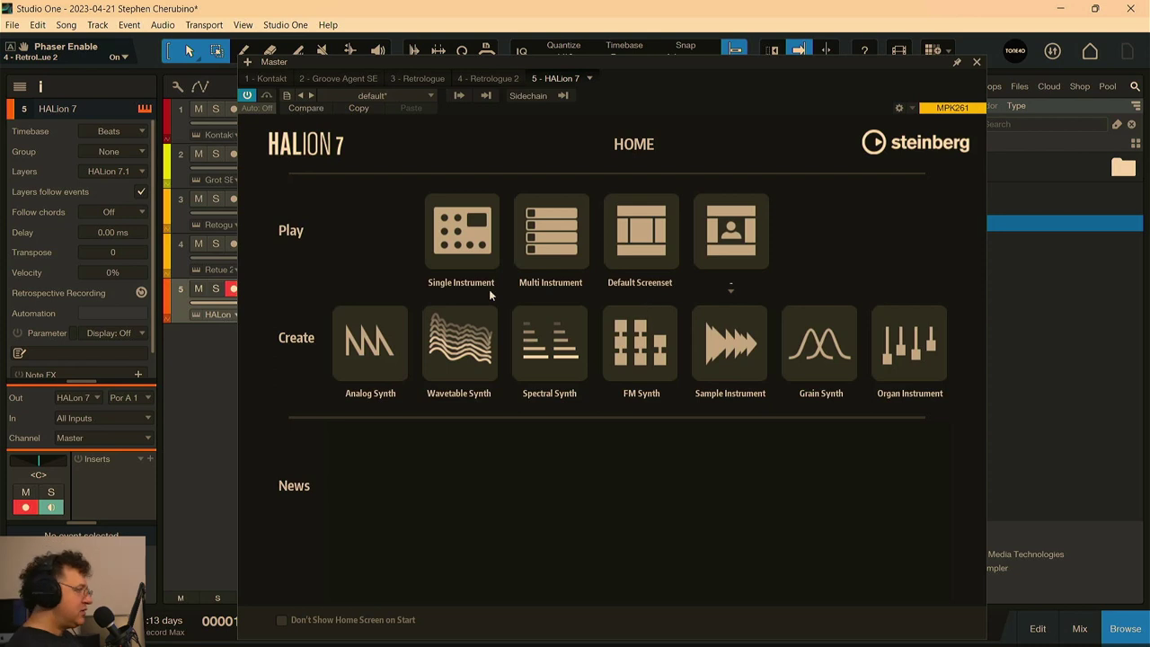
- Set HALion 7 up as a single instrument and search all its programs for piano
left_click(463, 236)
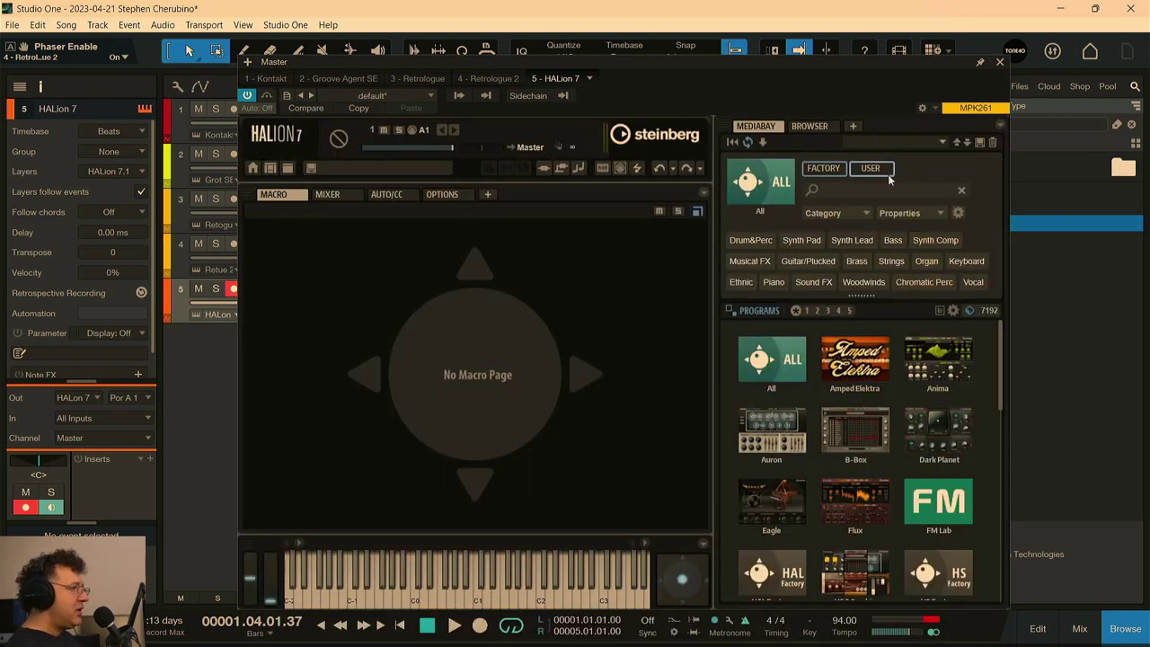
left_click(886, 143)
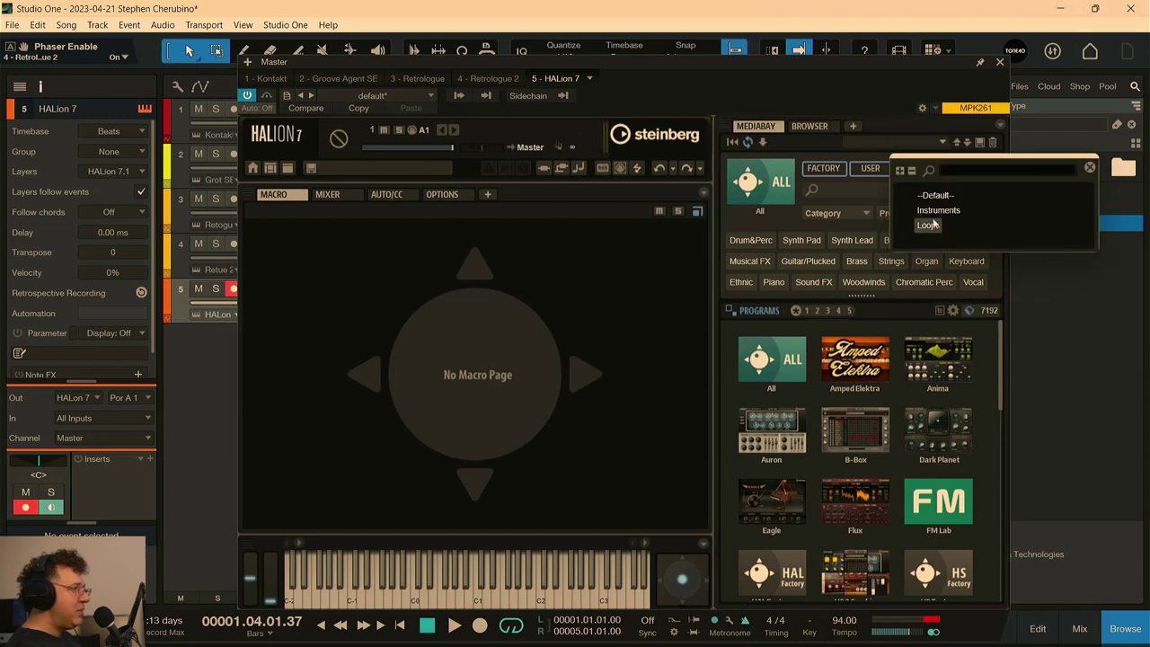
left_click(948, 168)
left_click(835, 189)
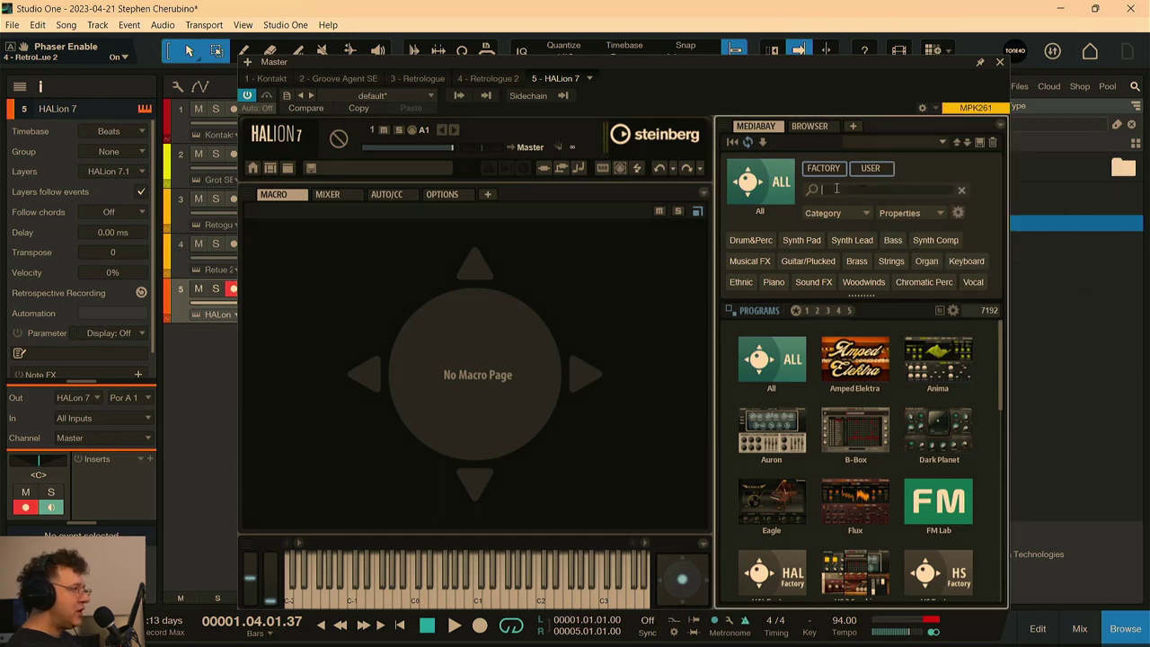
type("pia")
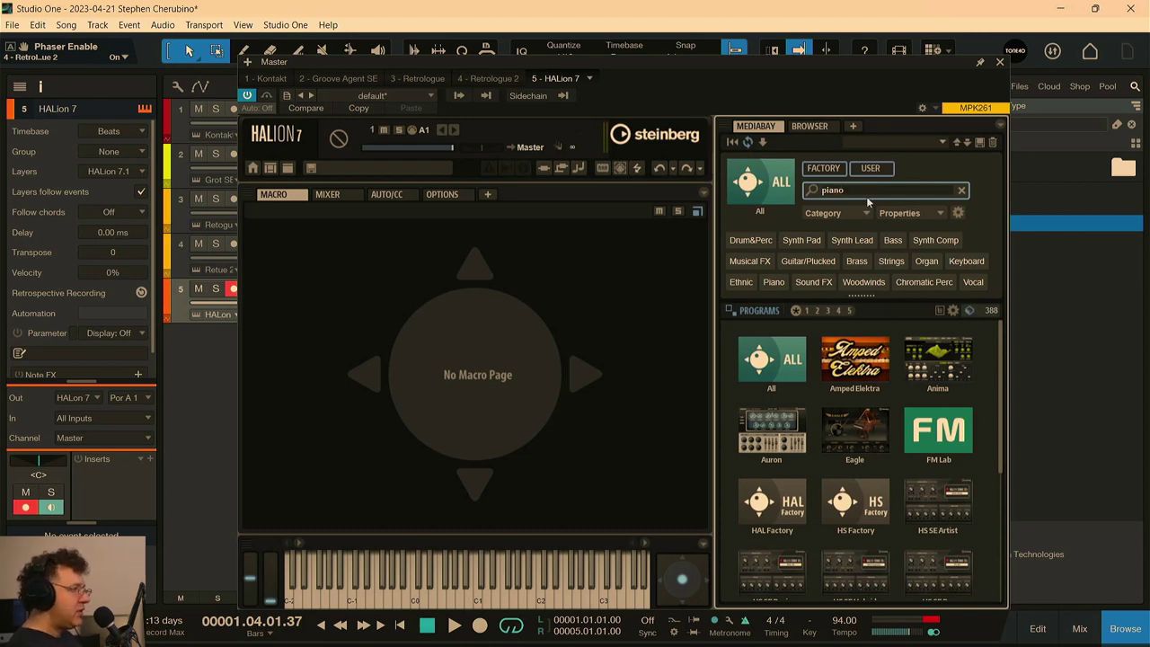
type("no")
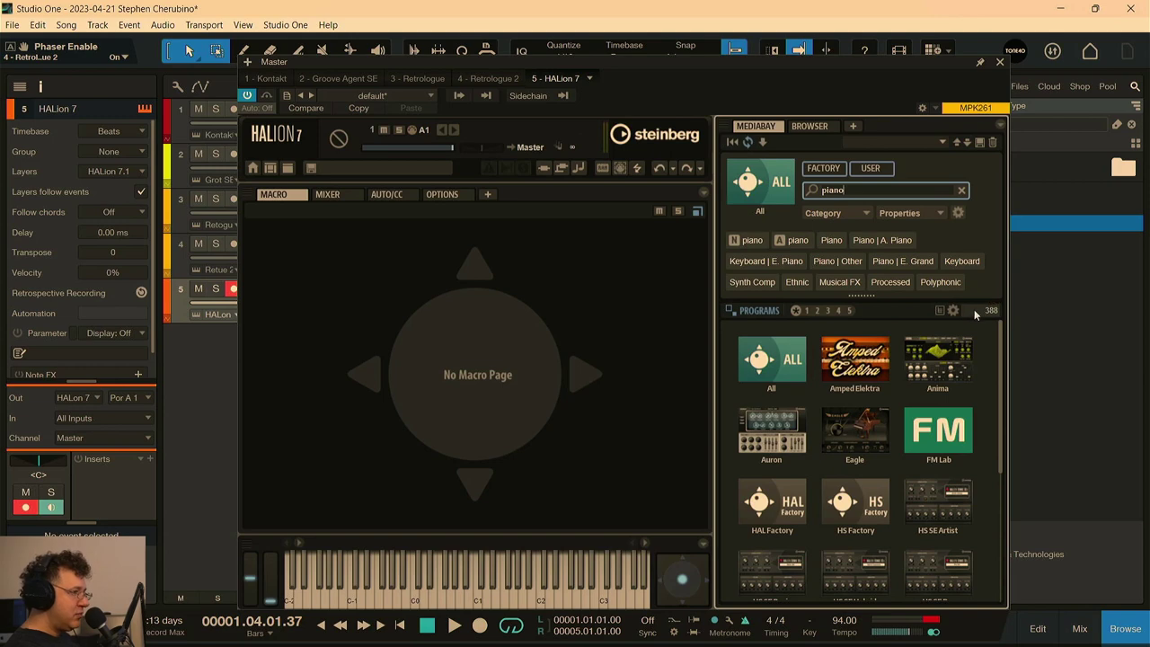
left_click(775, 341)
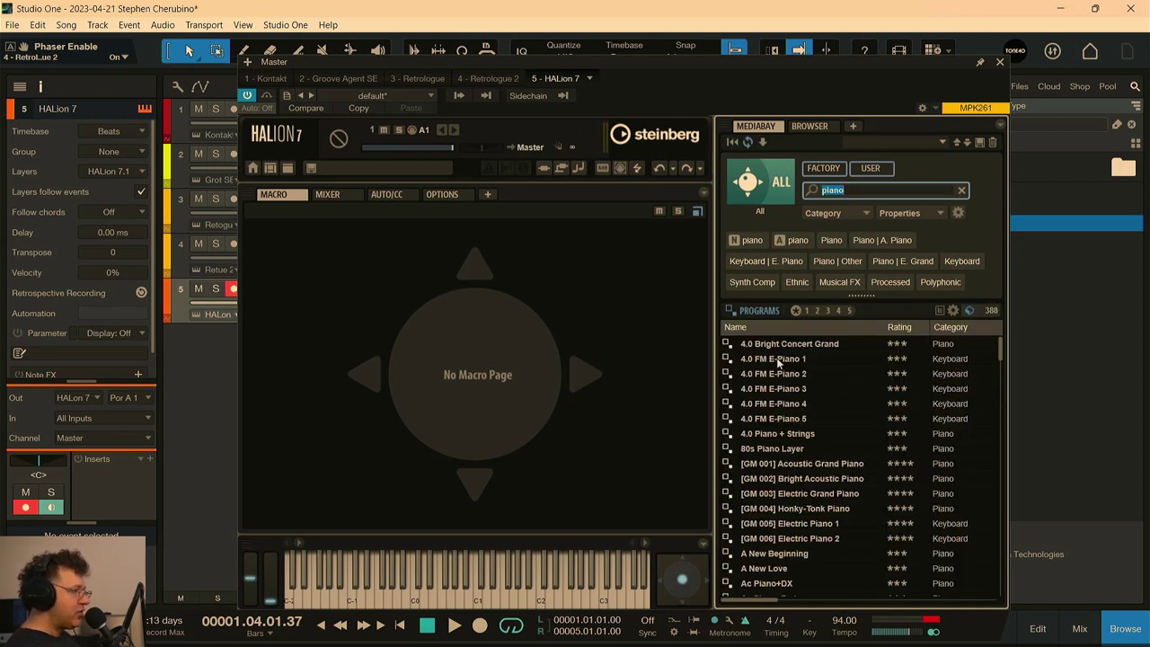
- Try the 4.0 FM E-Piano 1 program, load 80s Piano Layer instead, and close the HALion 7 window
double_click(780, 359)
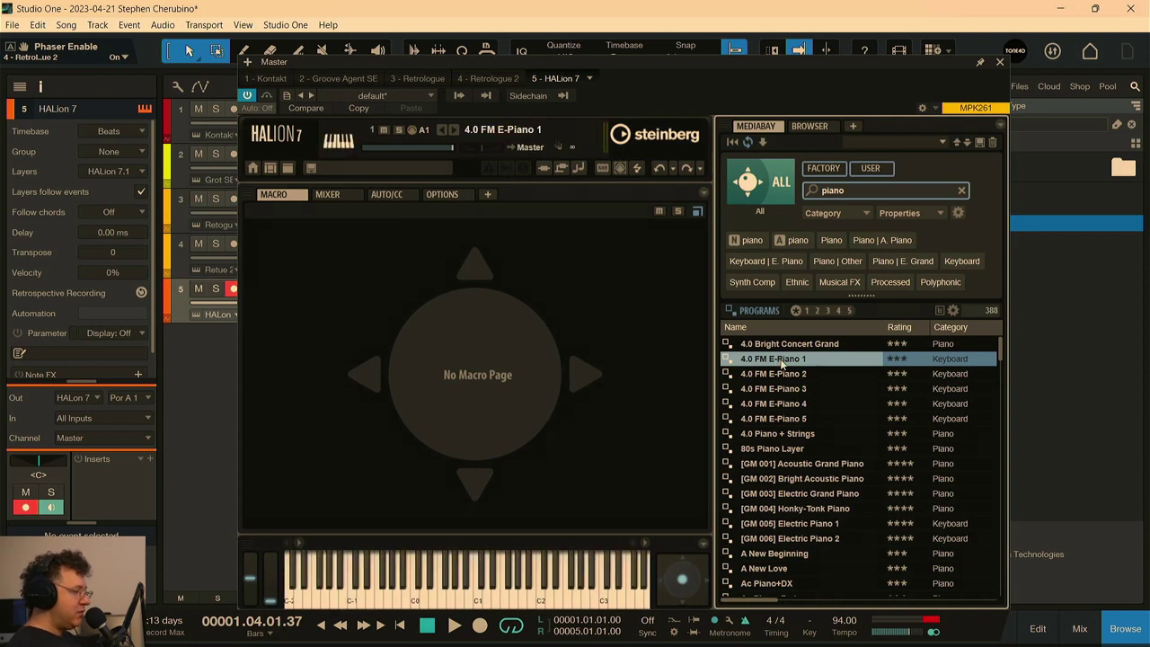
double_click(784, 447)
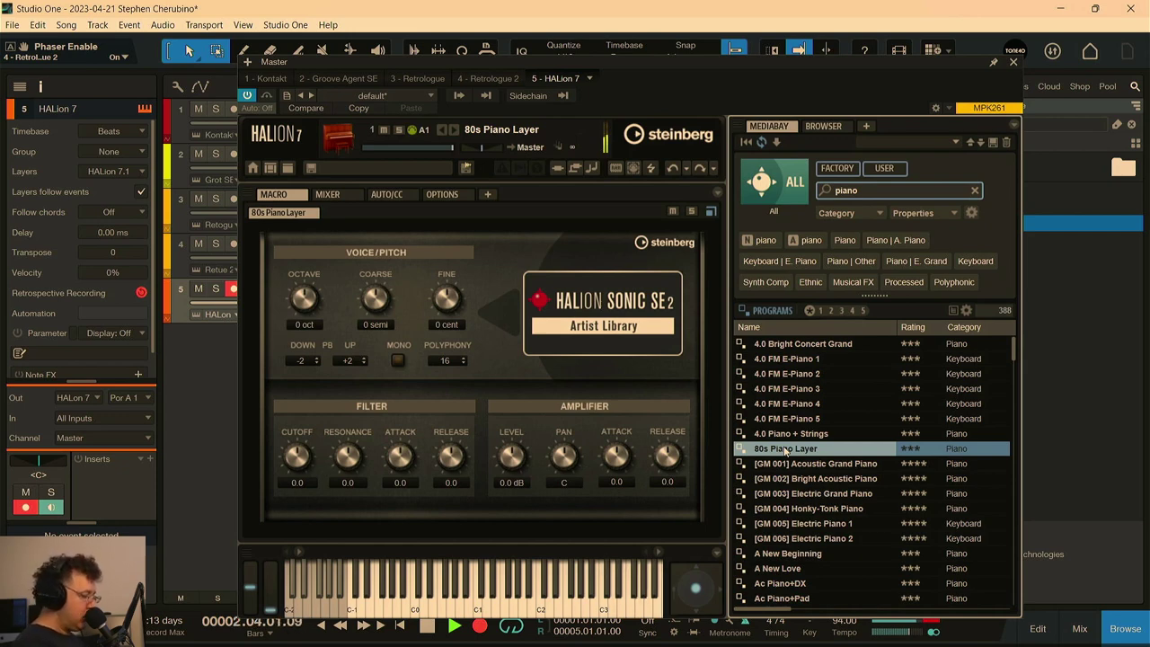
key("space")
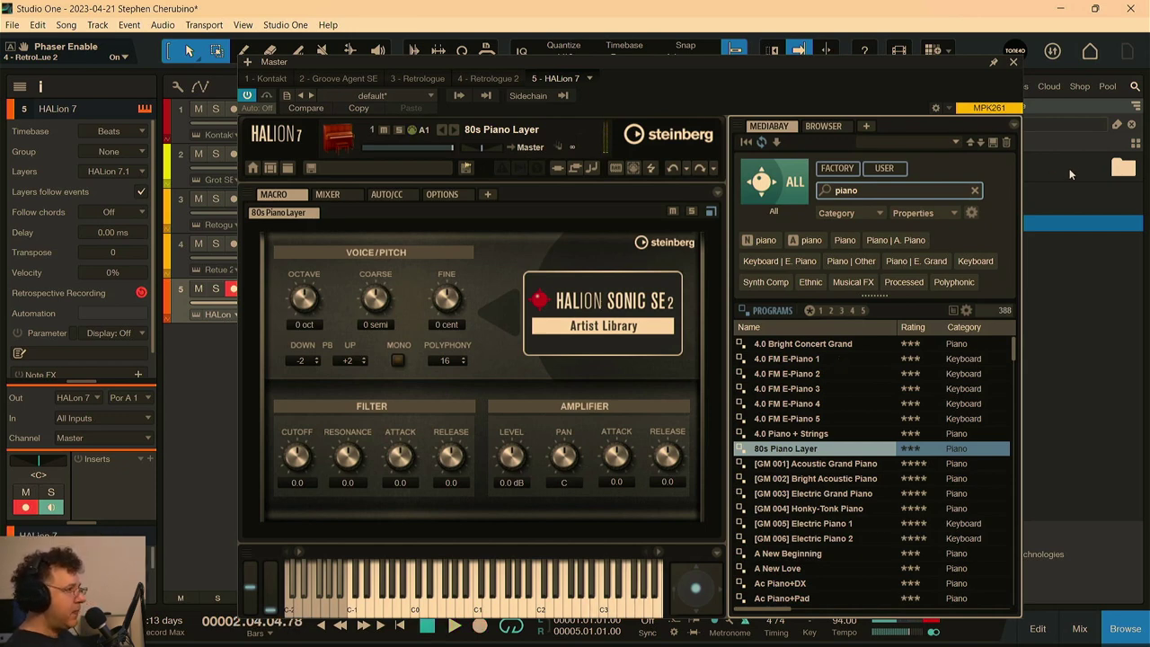
left_click(1010, 63)
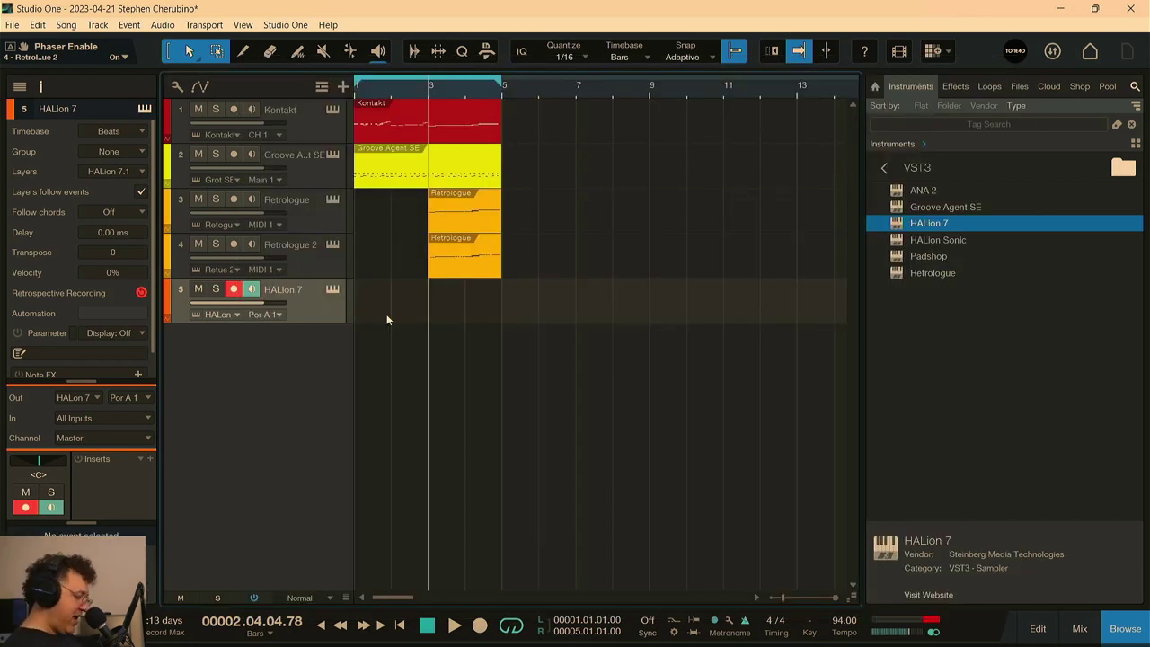
- Record a chord part on the HALion 7 track starting at bar 1, stopping after bar 3
key("comma")
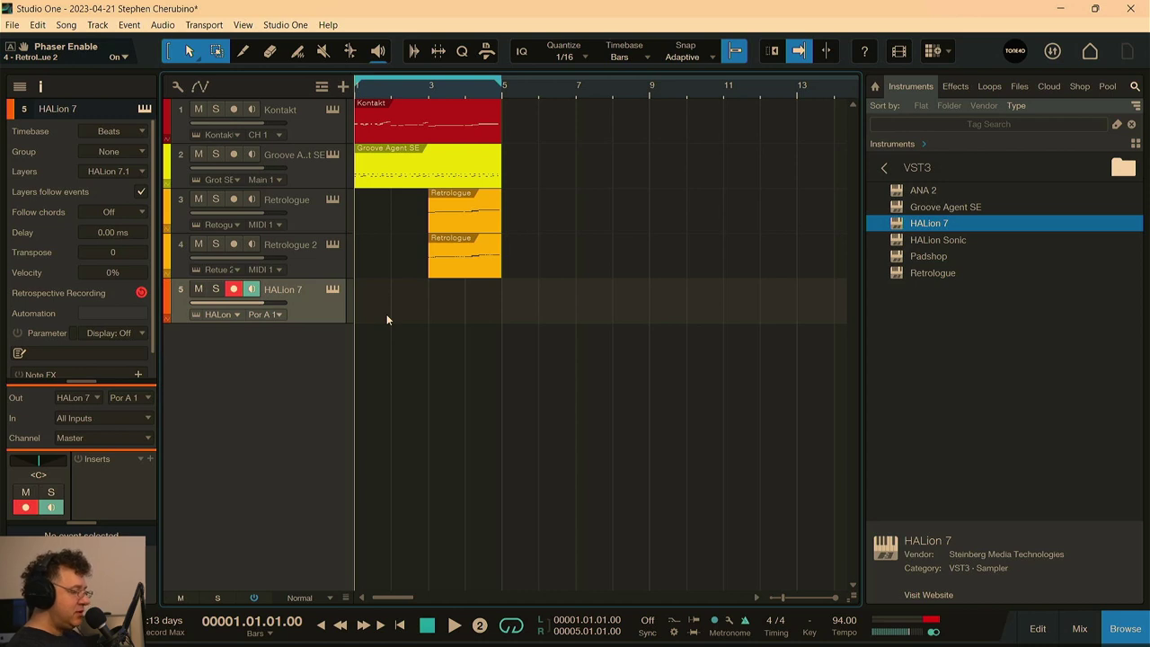
key("KP_Multiply")
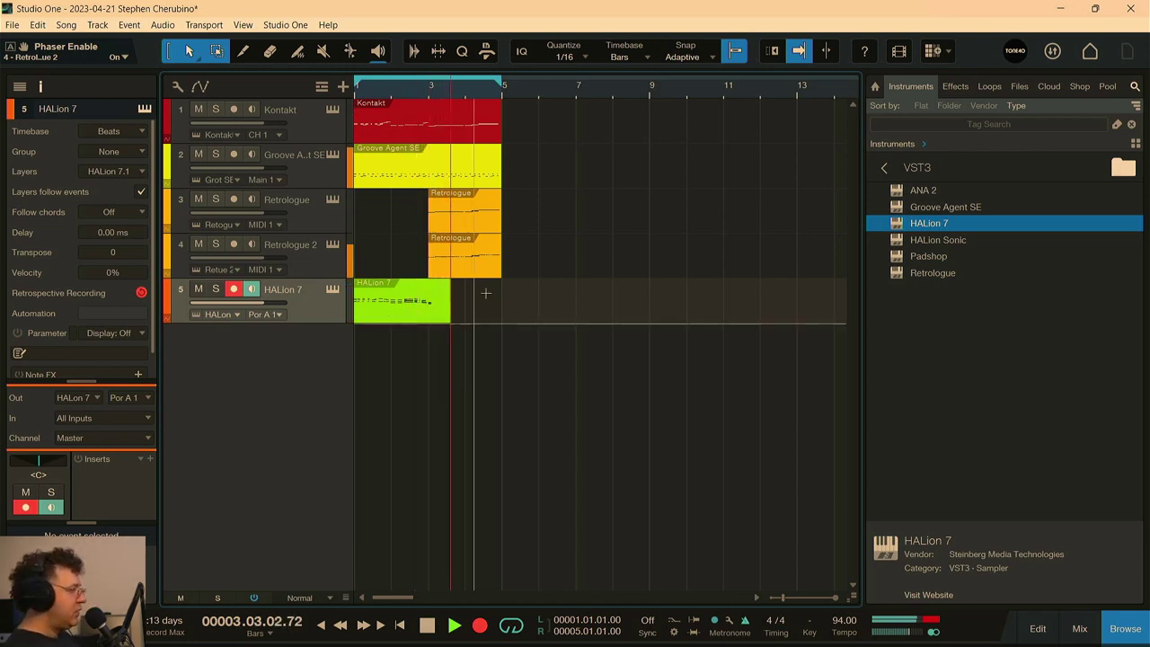
key("space")
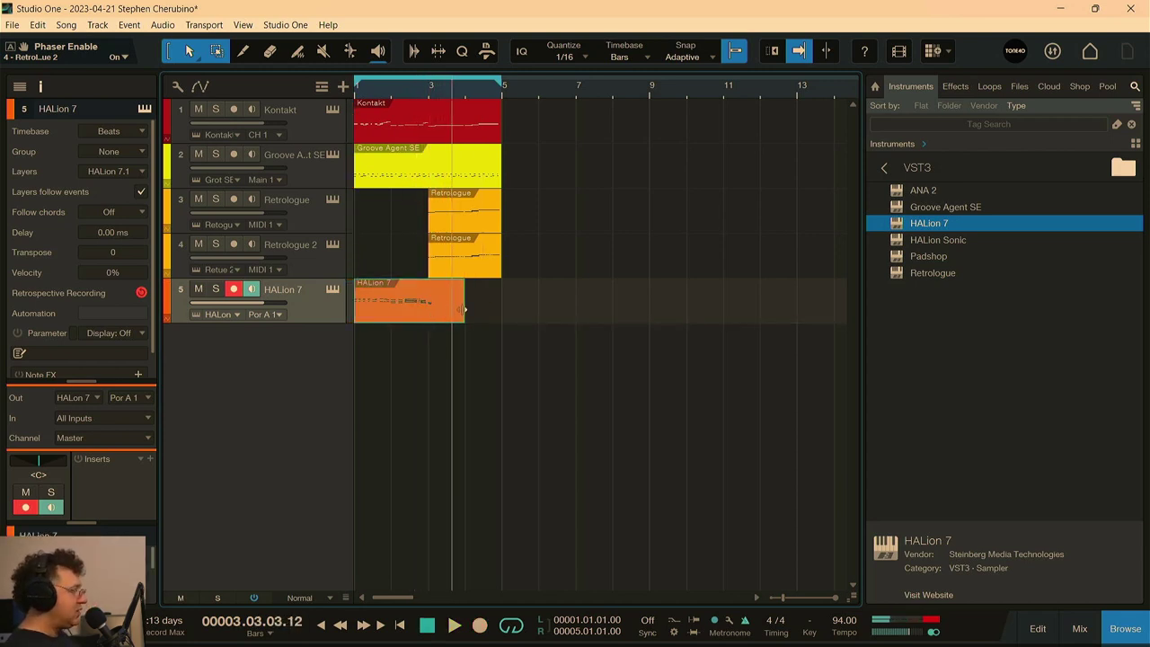
- Trim the end of the HALion 7 part back to bar 3 and play it from the start
left_click_drag(464, 309, 429, 304)
key("comma")
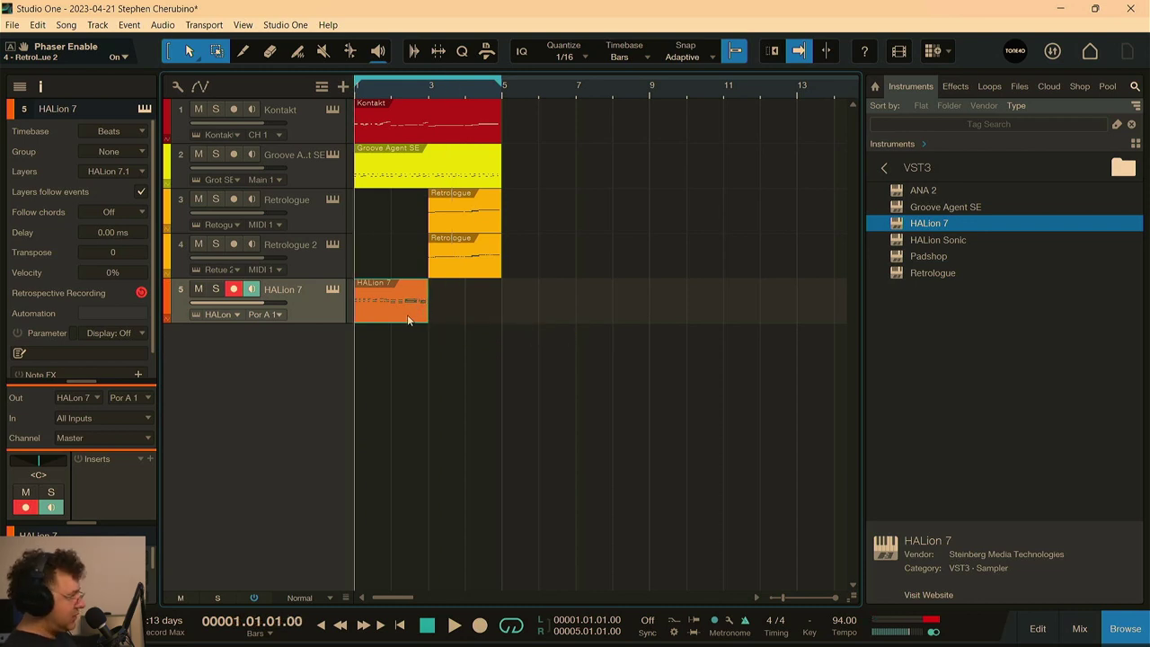
key("space")
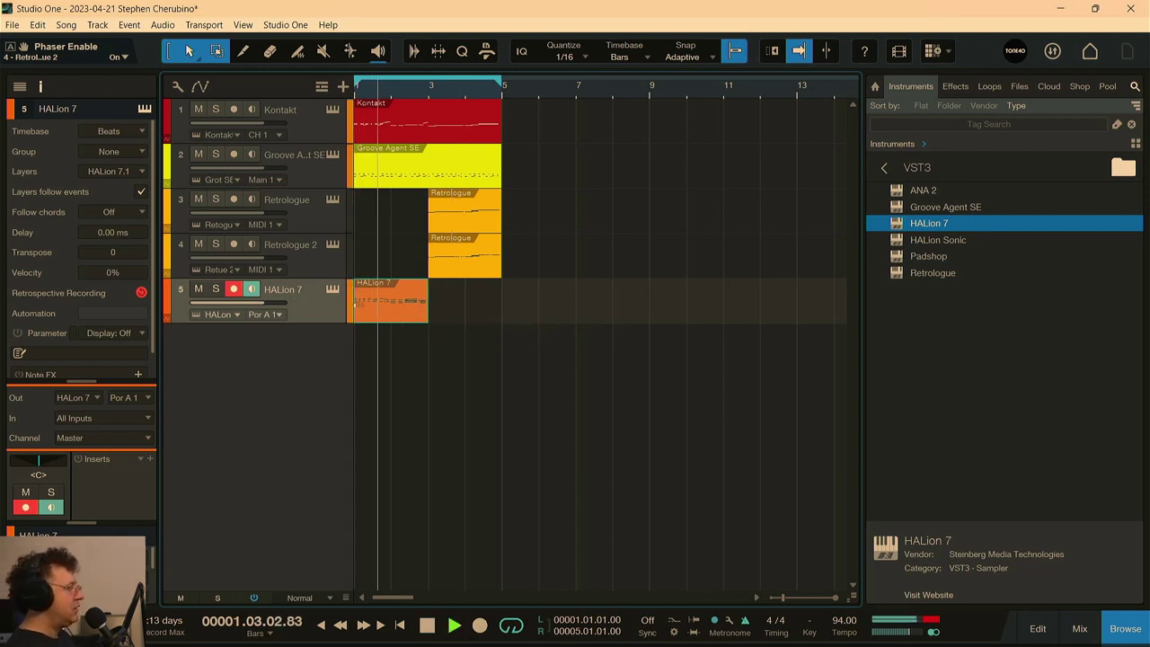
- Open the HALion 7 part in the note editor, delete the stray short notes at 2.3.3, and play it back
double_click(392, 319)
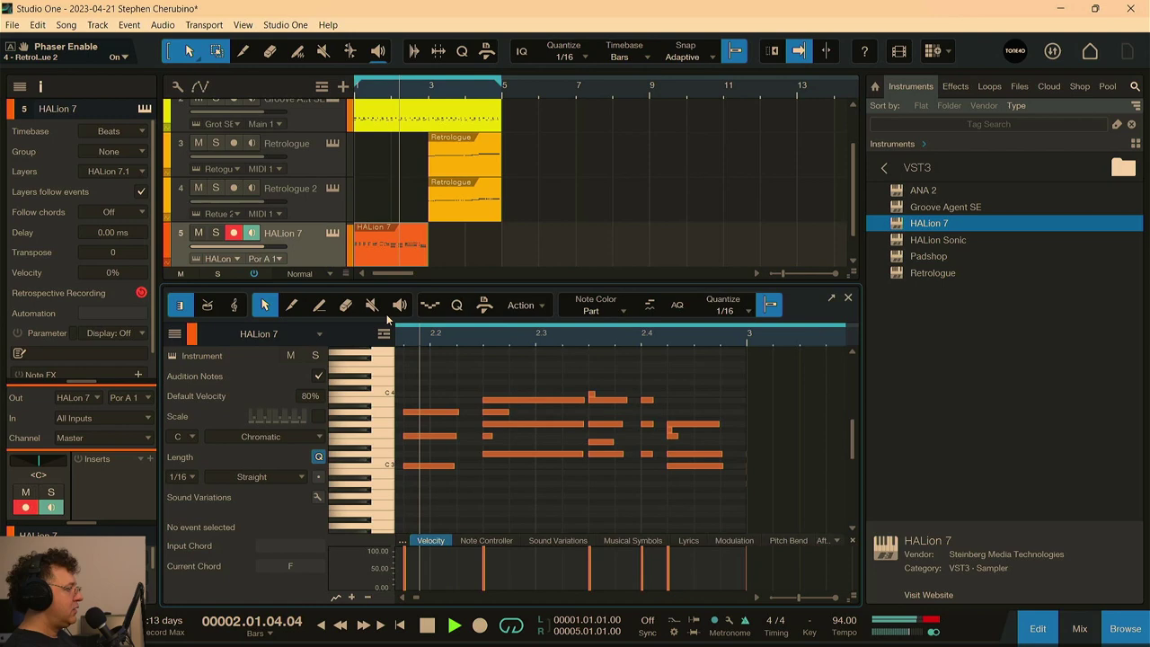
left_click(592, 398)
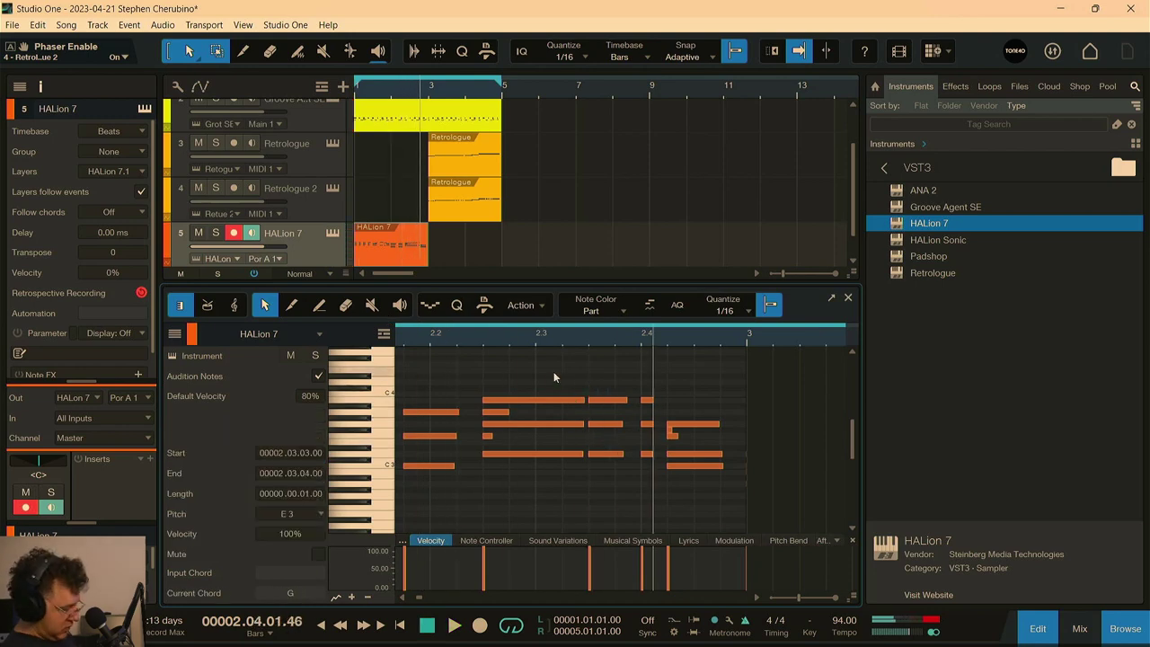
key("shift+f")
key("space")
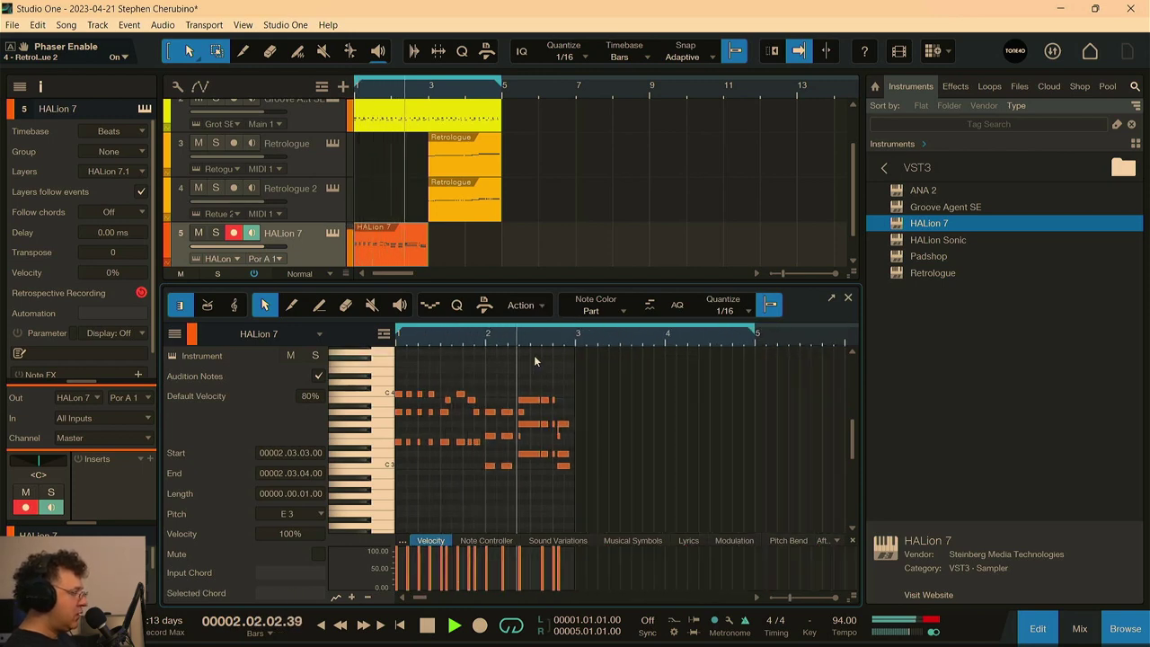
- Delete the two stray short notes from the chord at 2.2.3 and play from that position
key("space")
key("z")
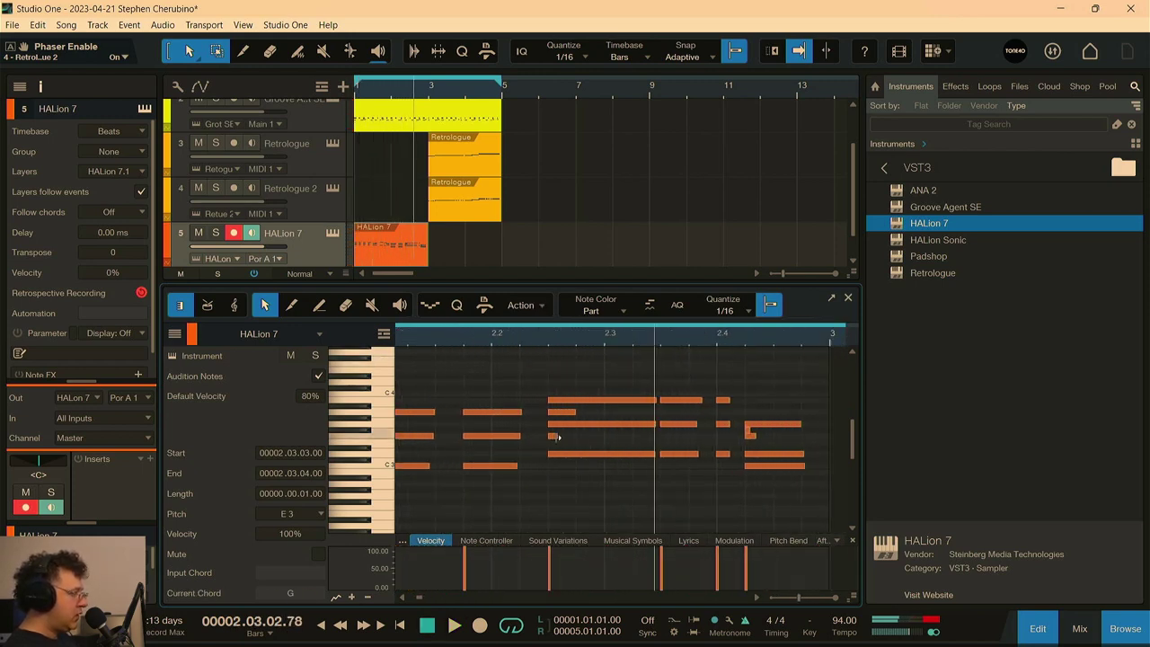
double_click(556, 437)
double_click(557, 411)
left_click(560, 344)
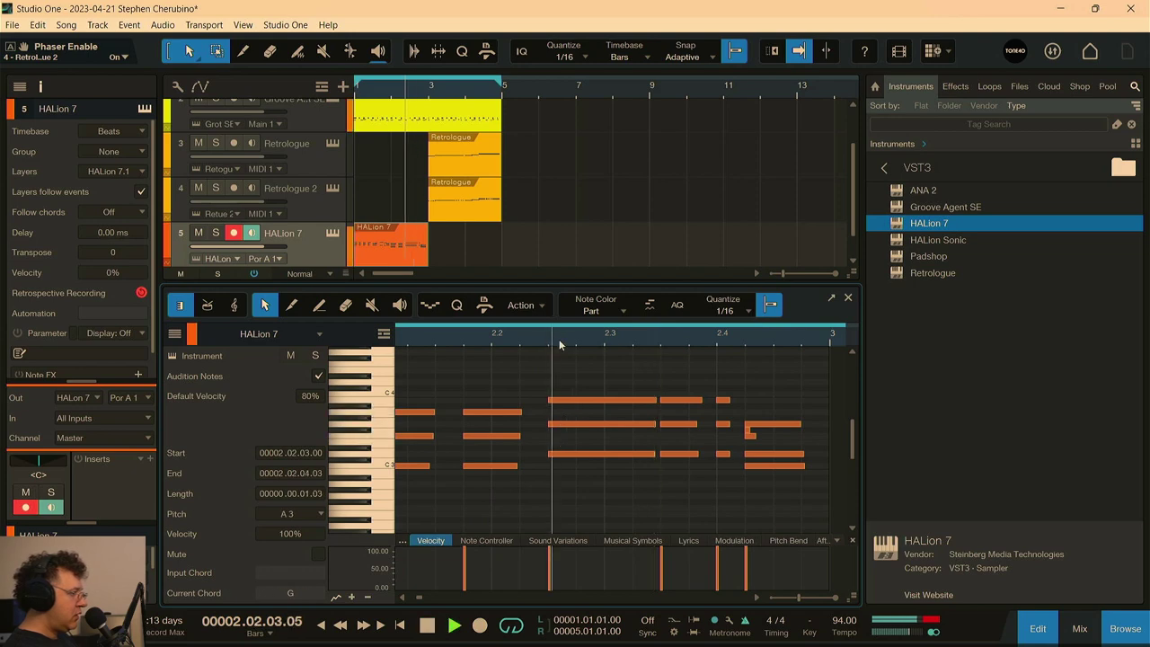
key("space")
- Delete the whole chord at 2.3.3 and a stray short note from the chord at 2.4.2
left_click_drag(676, 375, 684, 479)
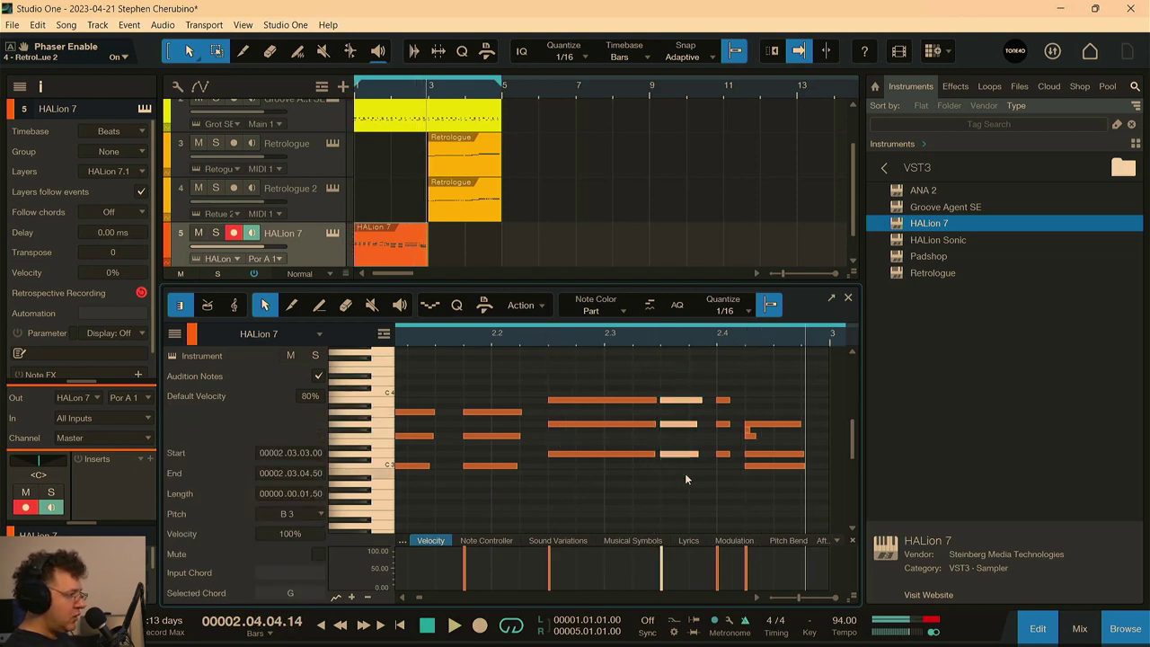
key("Delete")
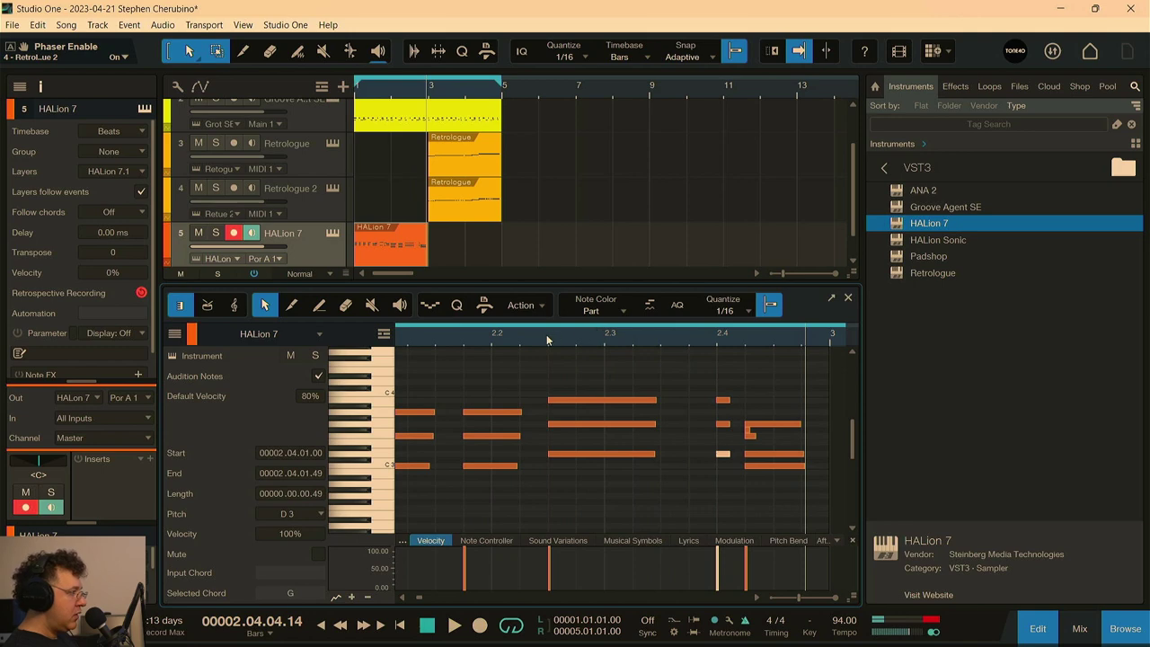
left_click(749, 436)
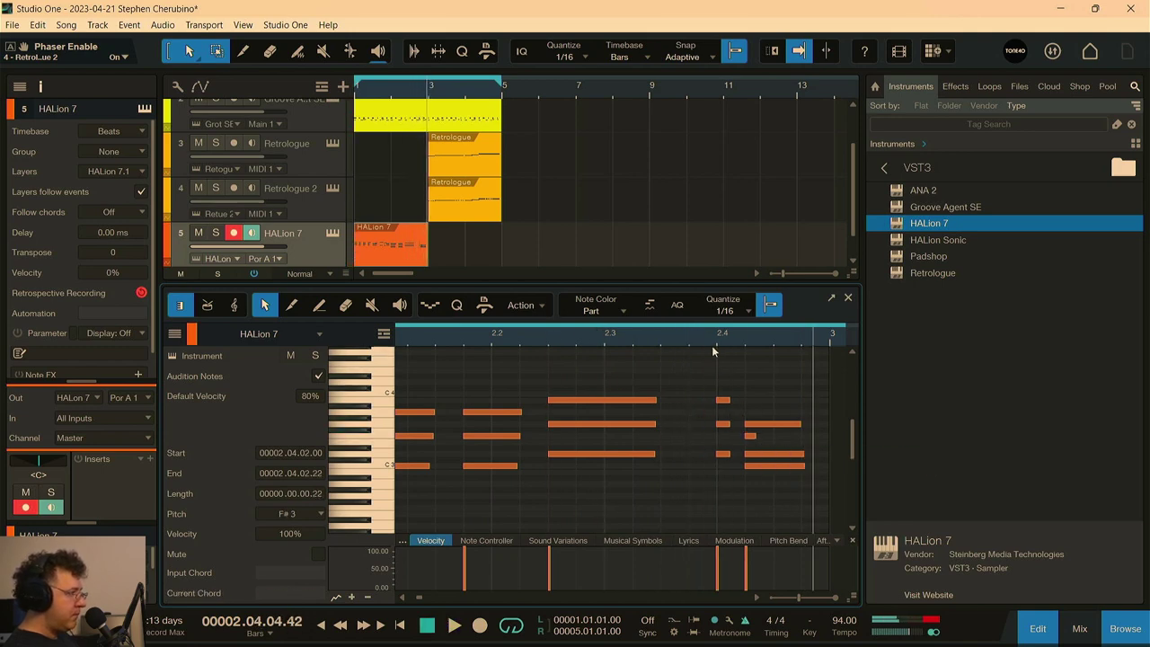
- Play back the end of the HALion 7 part in bar 2 and close the note editor
key("space")
key("space")
scroll(780, 346, "down", 4)
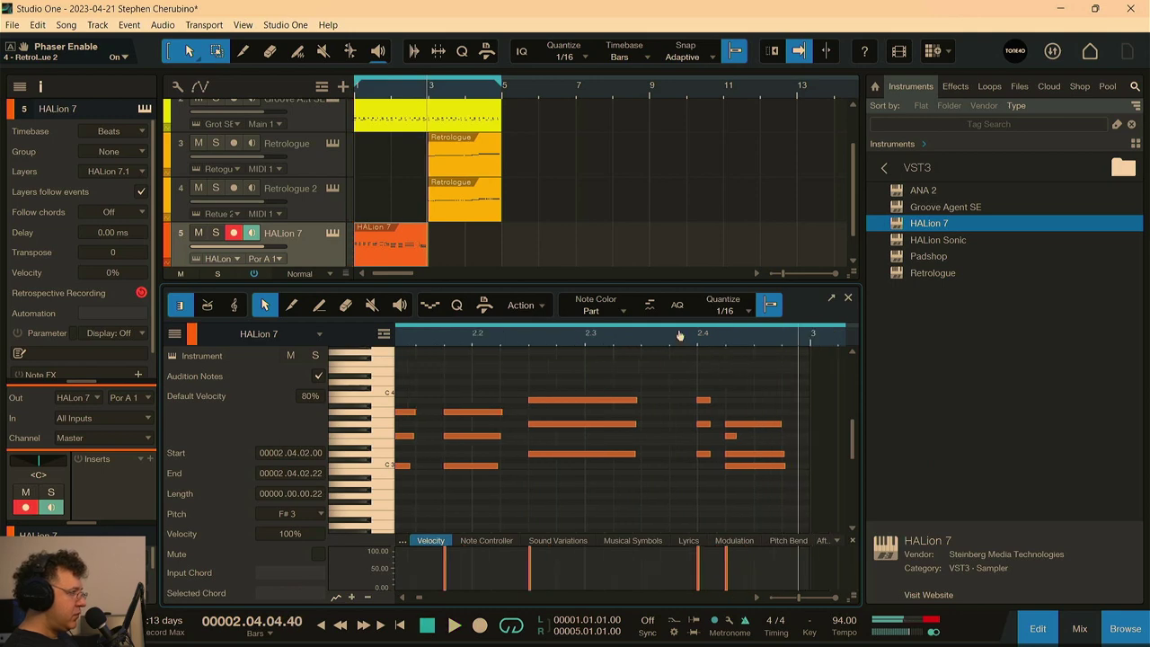
left_click(847, 300)
- Play through the arrangement and record a second HALion 7 part spanning bar 3 to bar 5
key("space")
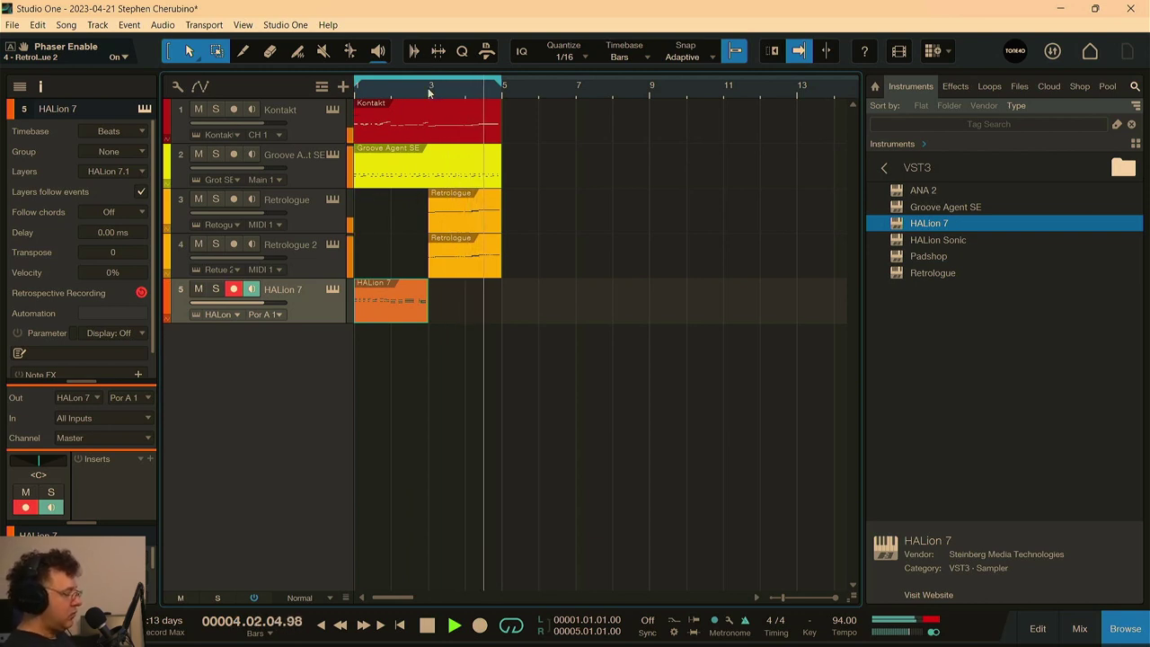
key("KP_Multiply")
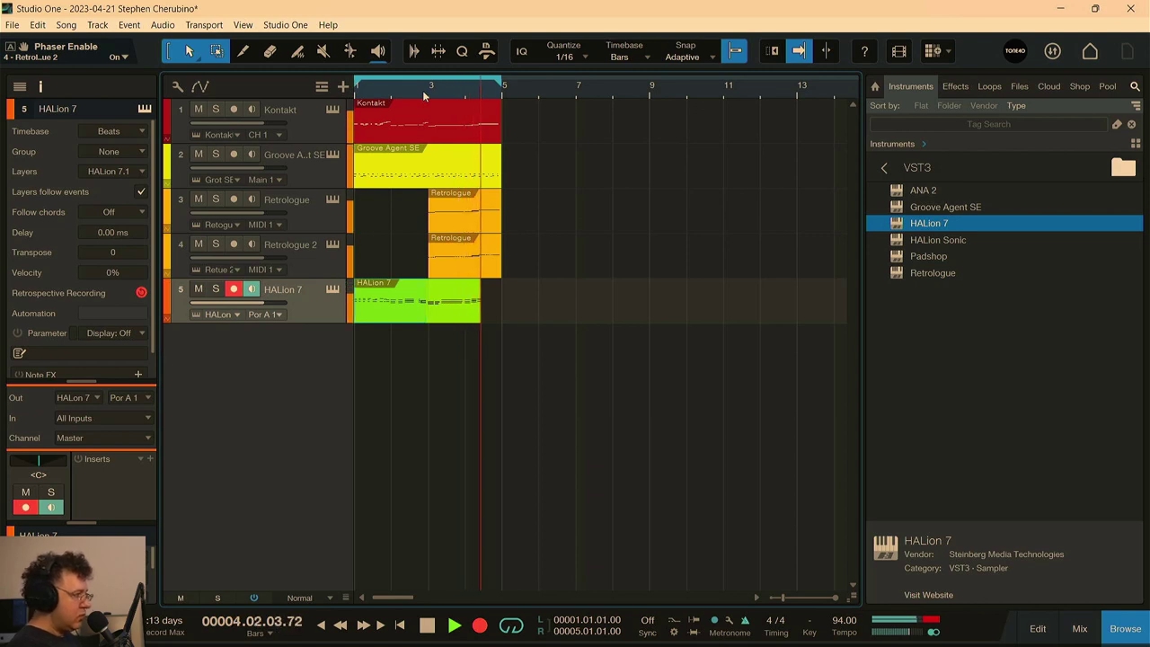
key("space")
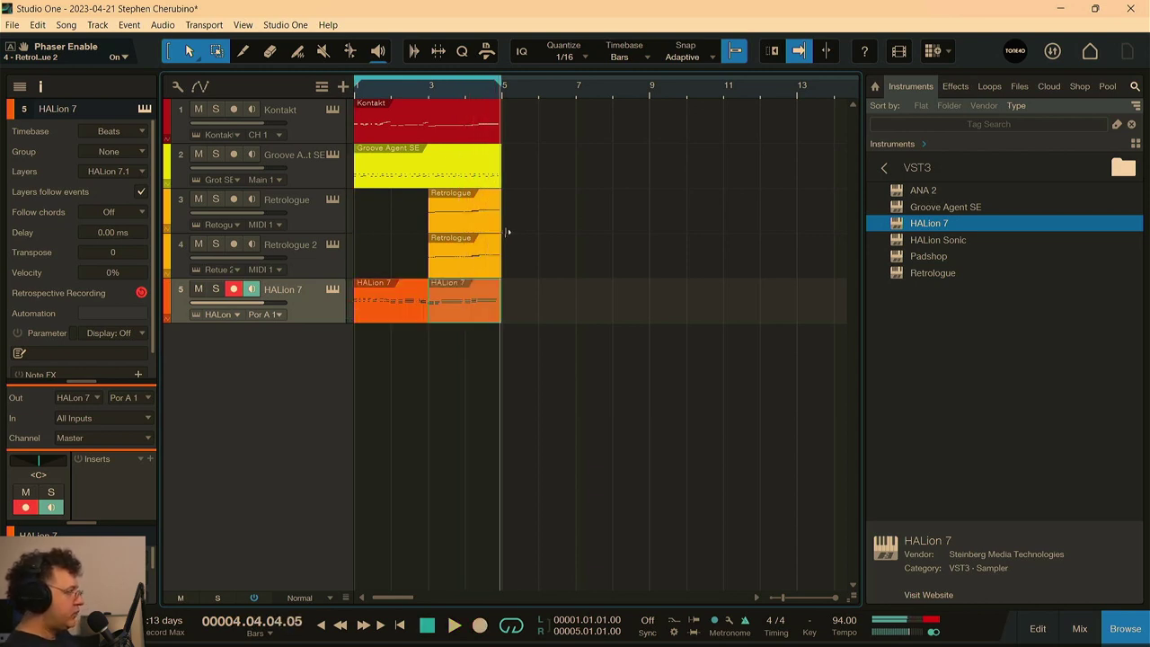
- Open the second HALion 7 part in the note editor, play it from bar 3 and close the editor
double_click(477, 307)
left_click_drag(497, 488, 479, 473)
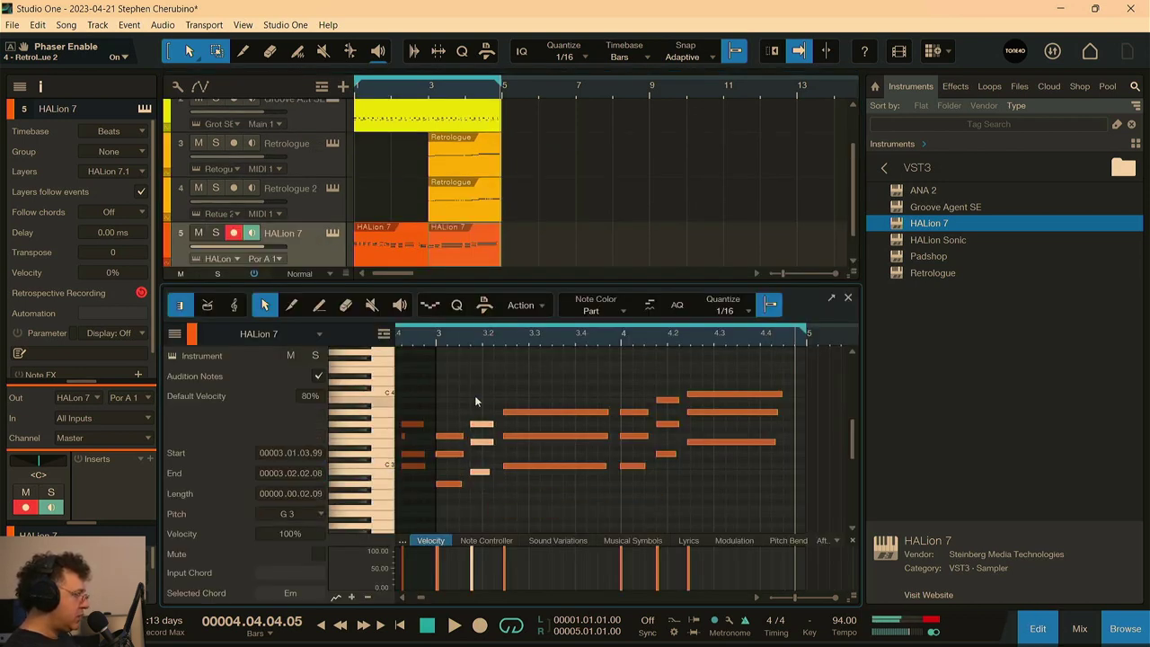
left_click(435, 327)
key("space")
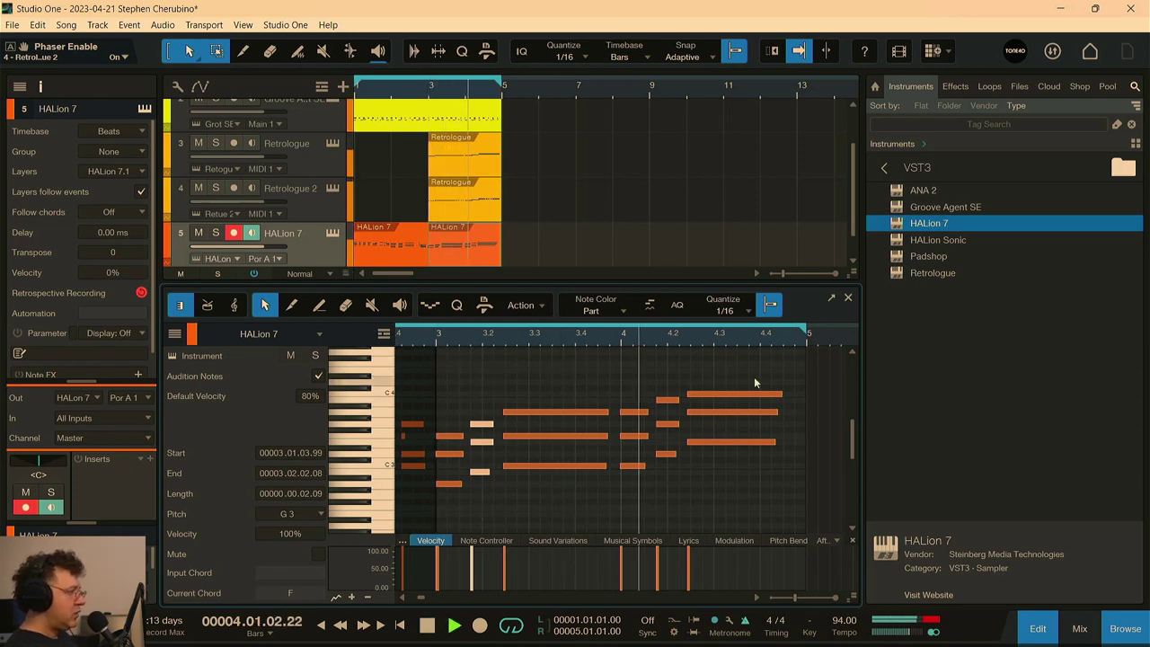
left_click(847, 296)
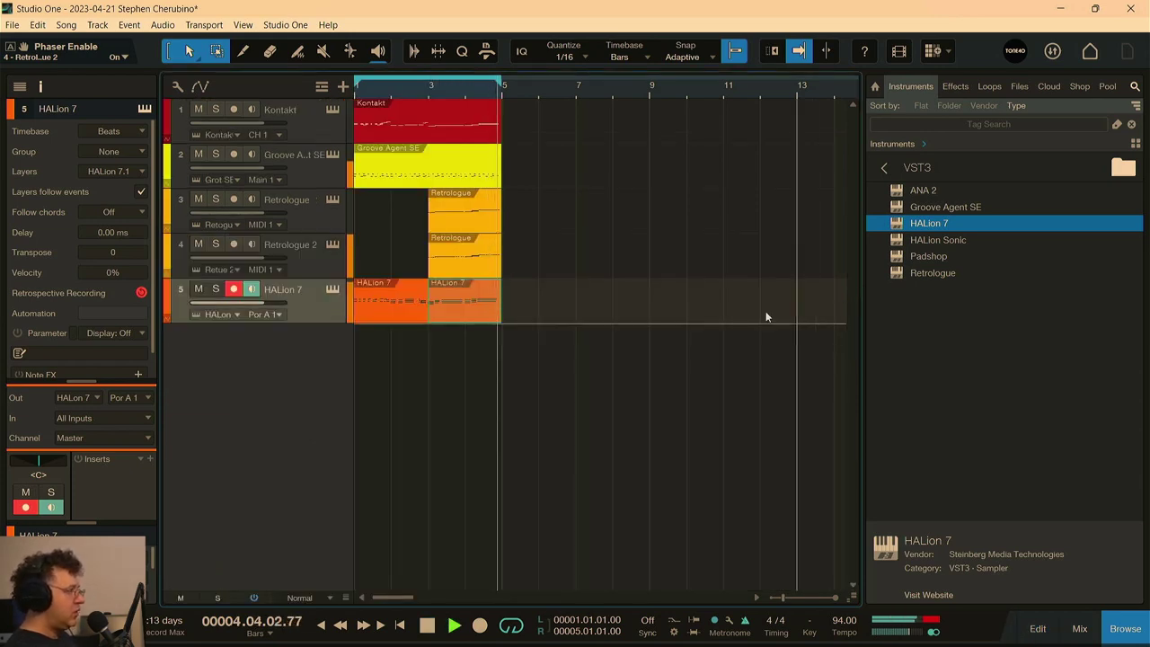
key("space")
- Open the first HALion 7 part in the note editor and delete its first four chords before 1.3
double_click(389, 306)
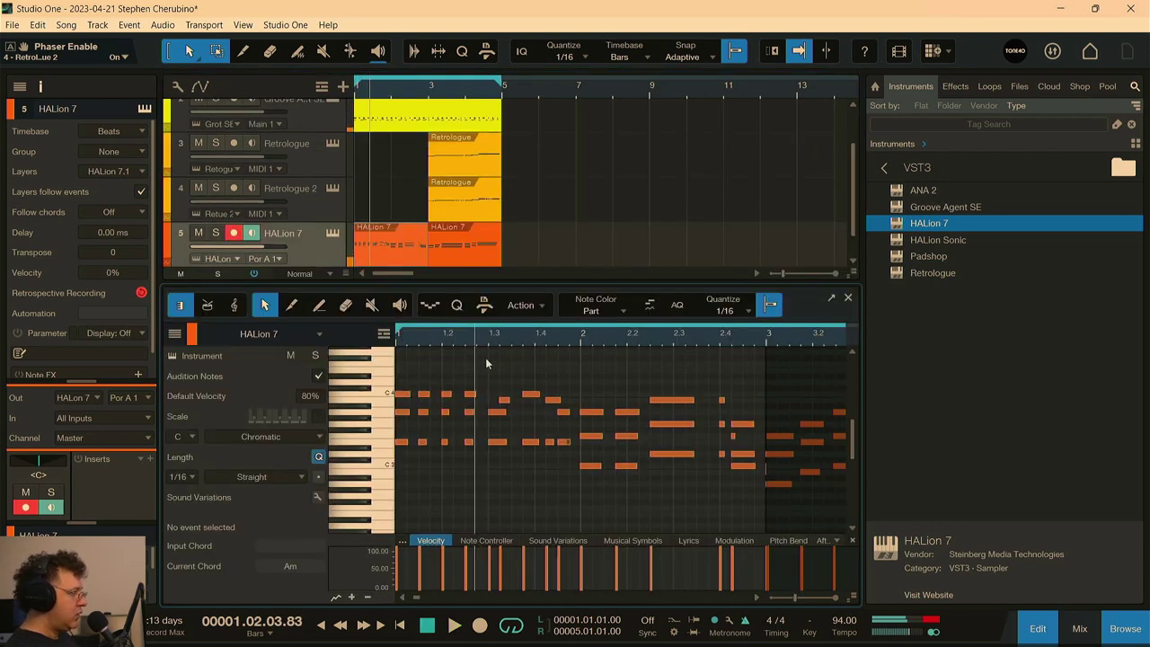
left_click_drag(454, 336, 573, 346)
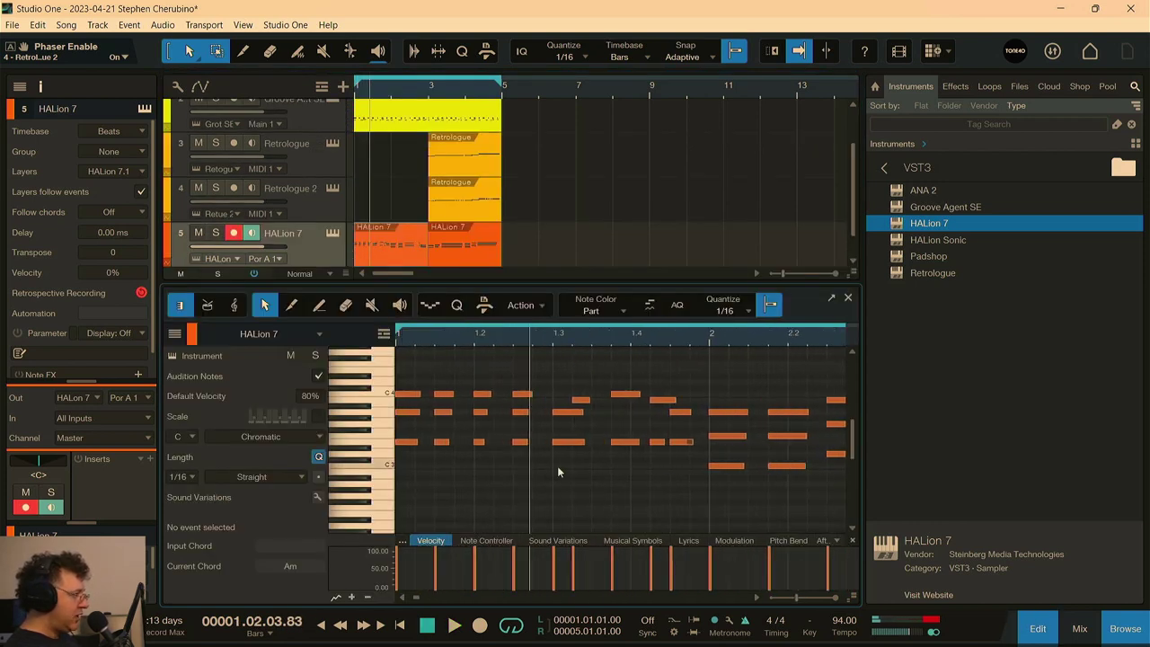
key("Delete")
key("Right")
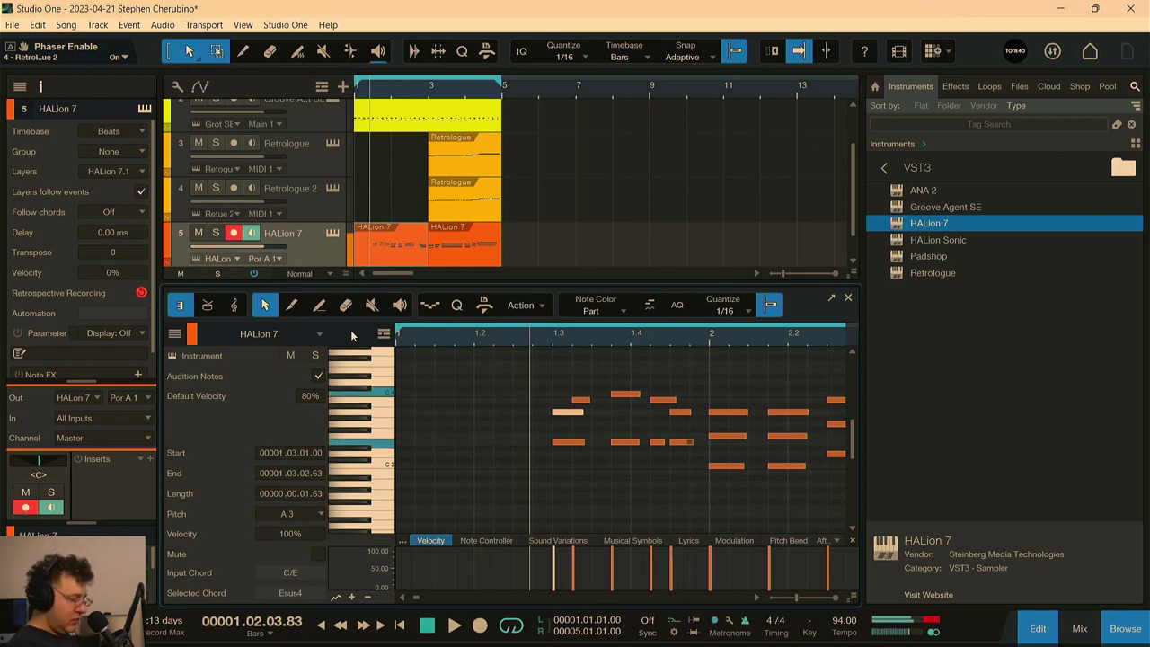
- Record replacement chords on the HALion 7 track from the song start to about 1.3
key("comma")
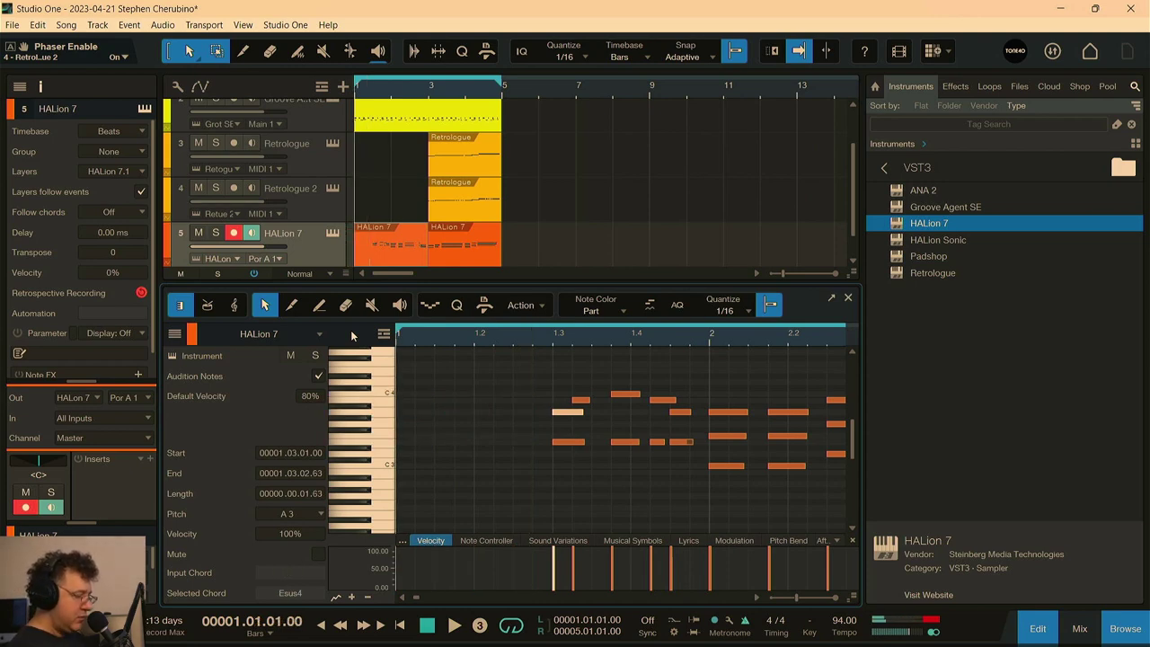
key("KP_Multiply")
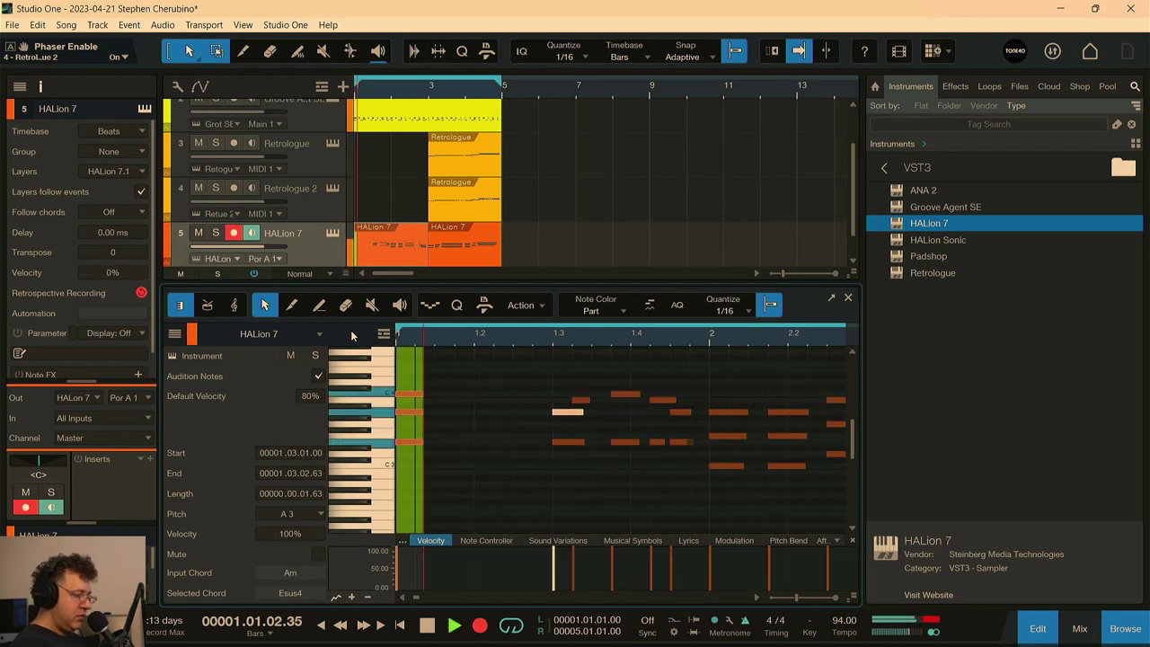
key("space")
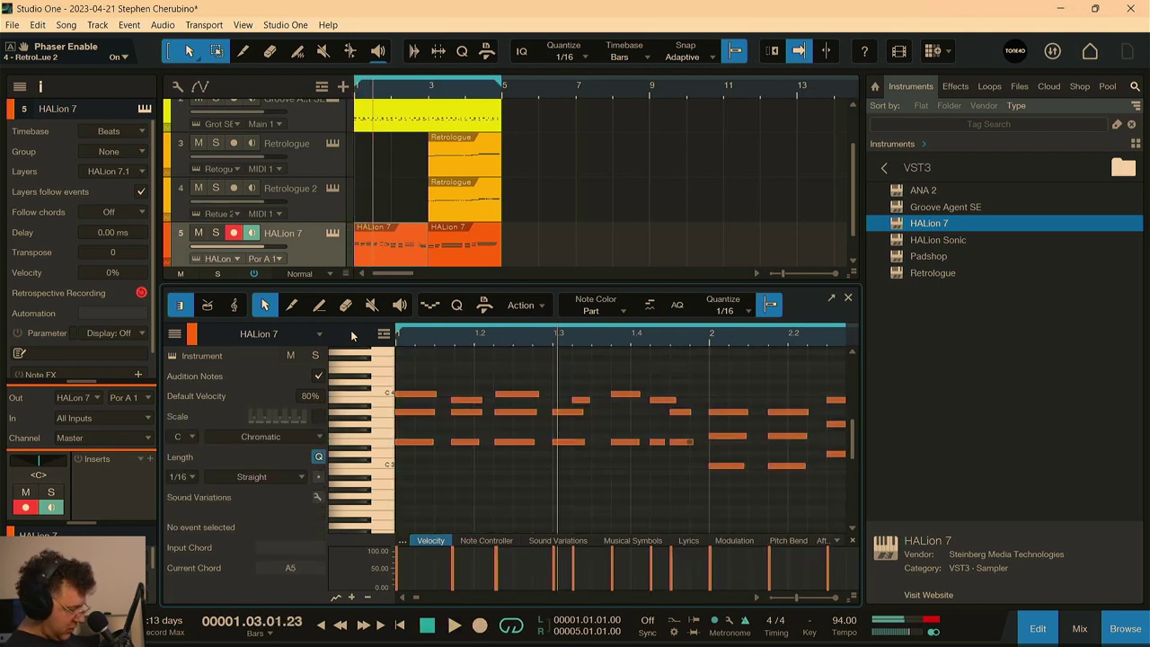
- Play the arrangement from the start, close the note editor and briefly view the HALion 7 instrument window
key("comma")
key("space")
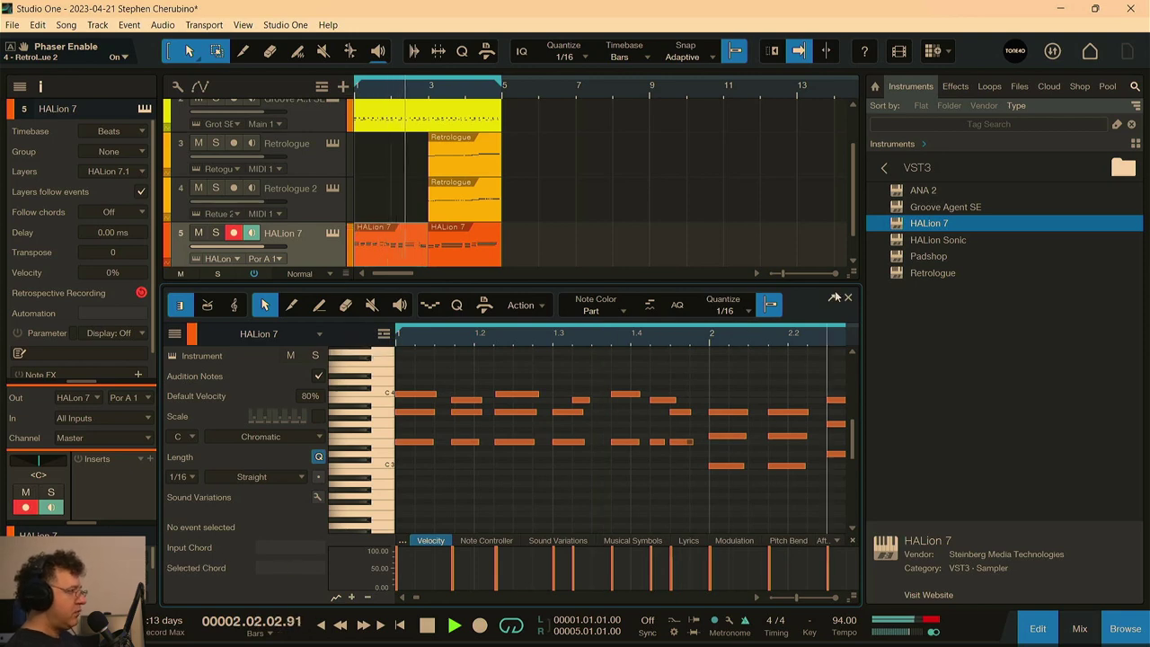
key("F2")
left_click(333, 292)
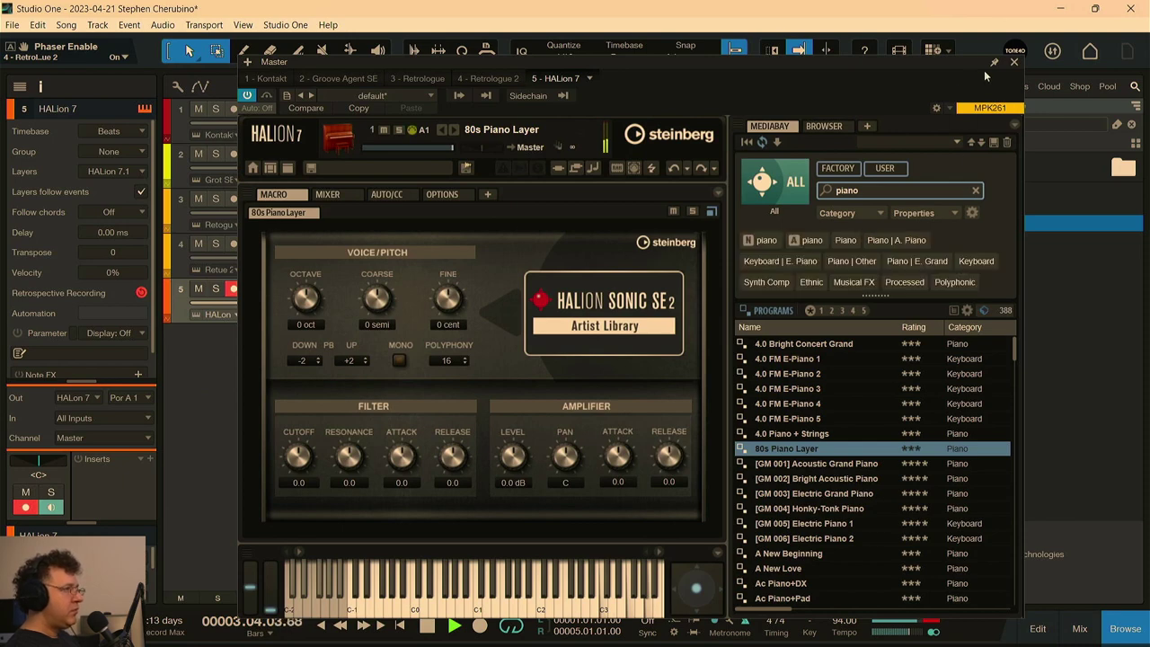
left_click(1015, 63)
key("space")
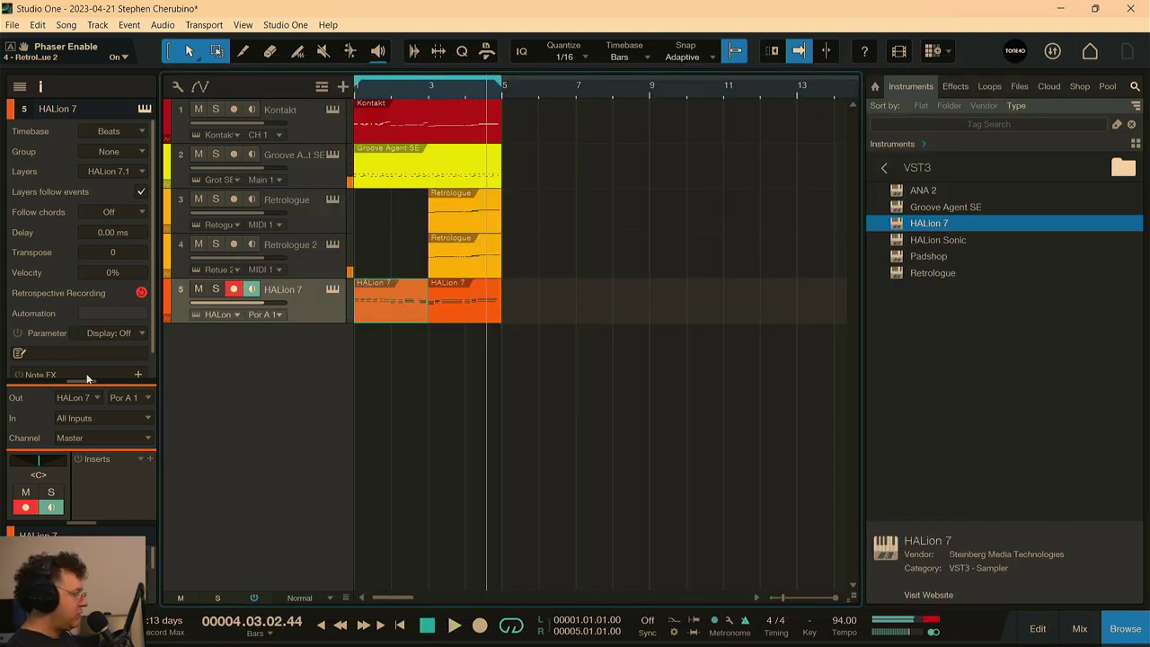
- Enlarge the HALion 7 track's channel section and add a Mixverb effect to its sends
left_click_drag(82, 378, 53, 225)
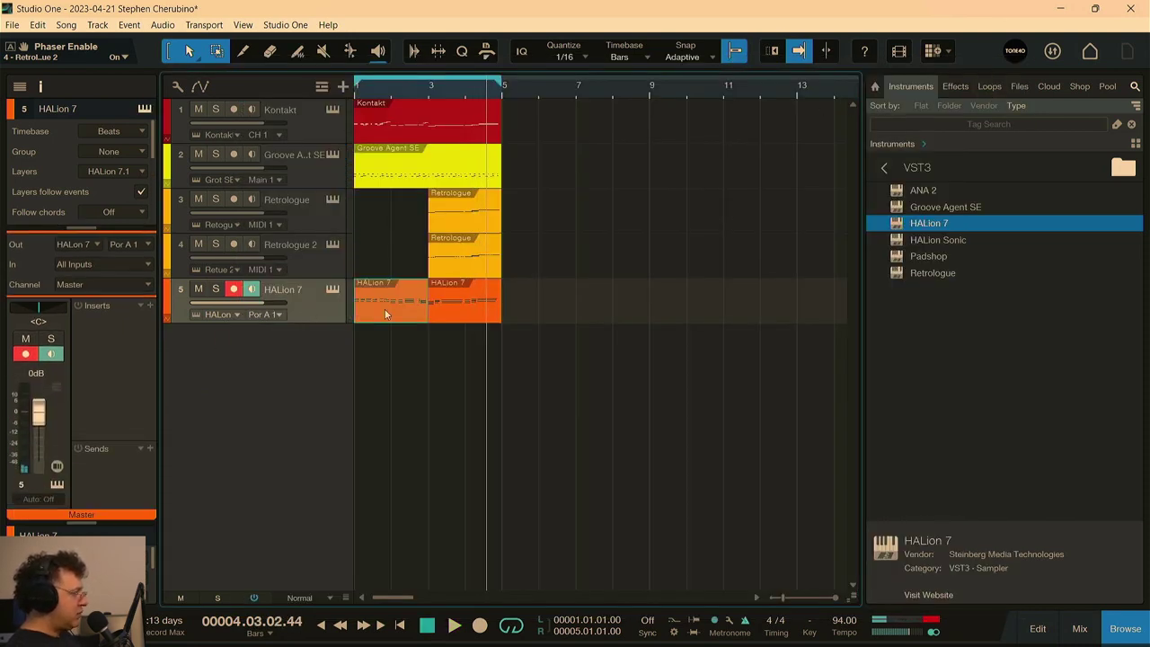
left_click(954, 86)
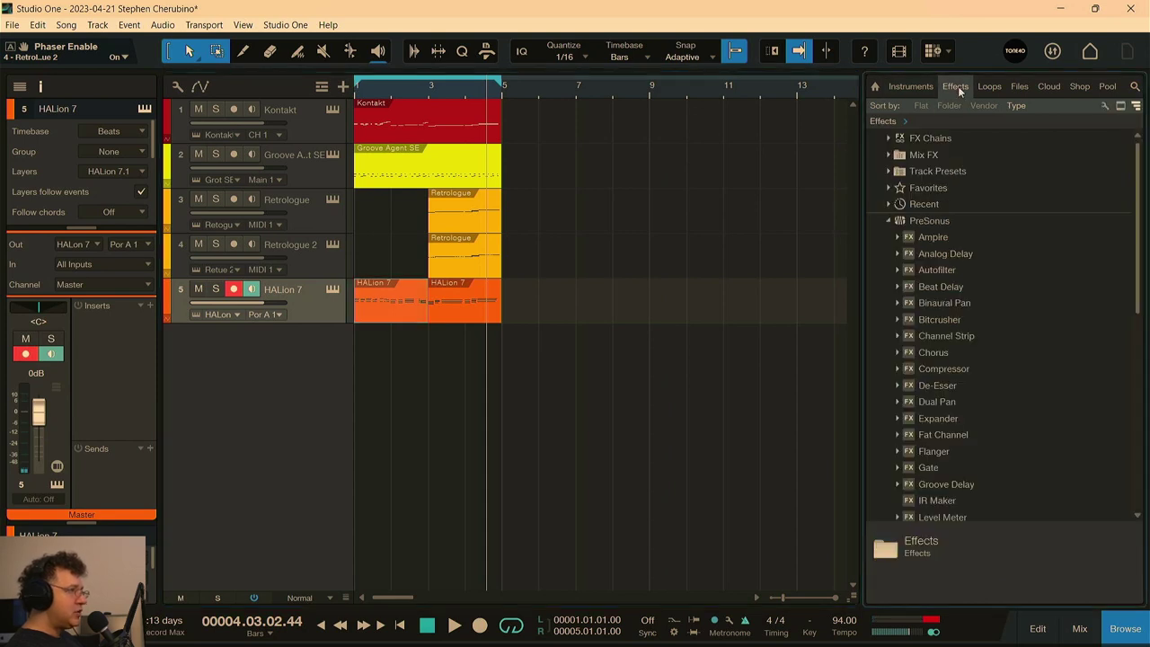
scroll(982, 371, "down", 8)
scroll(939, 427, "down", 2)
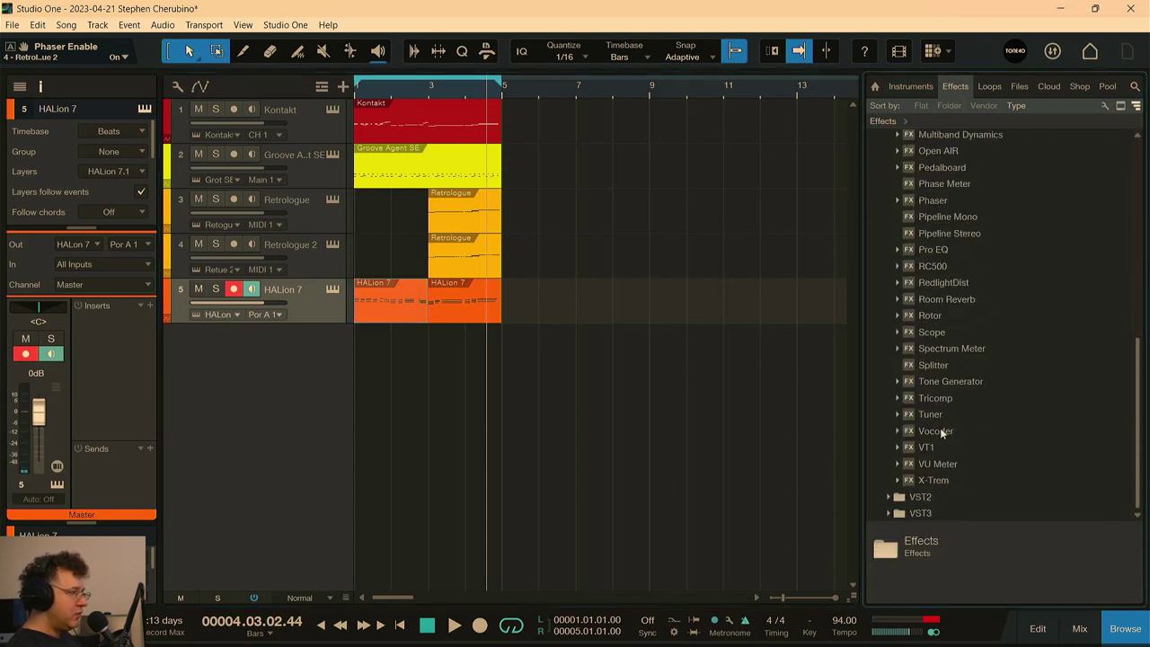
scroll(935, 395, "up", 5)
scroll(929, 346, "up", 2)
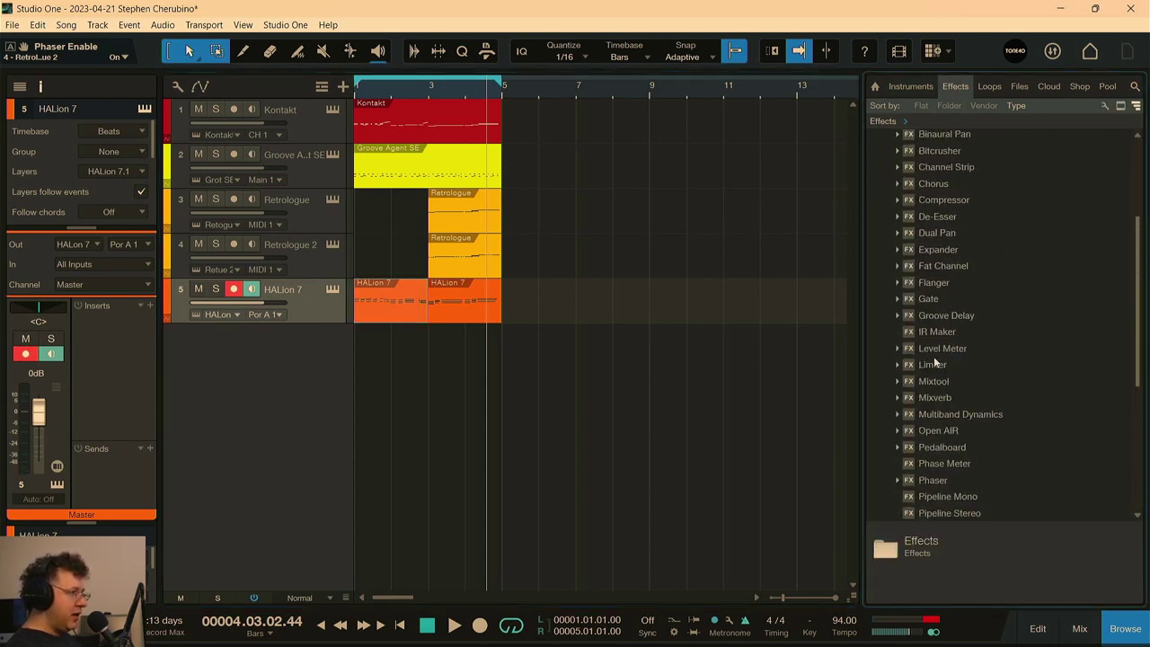
left_click_drag(921, 396, 114, 465)
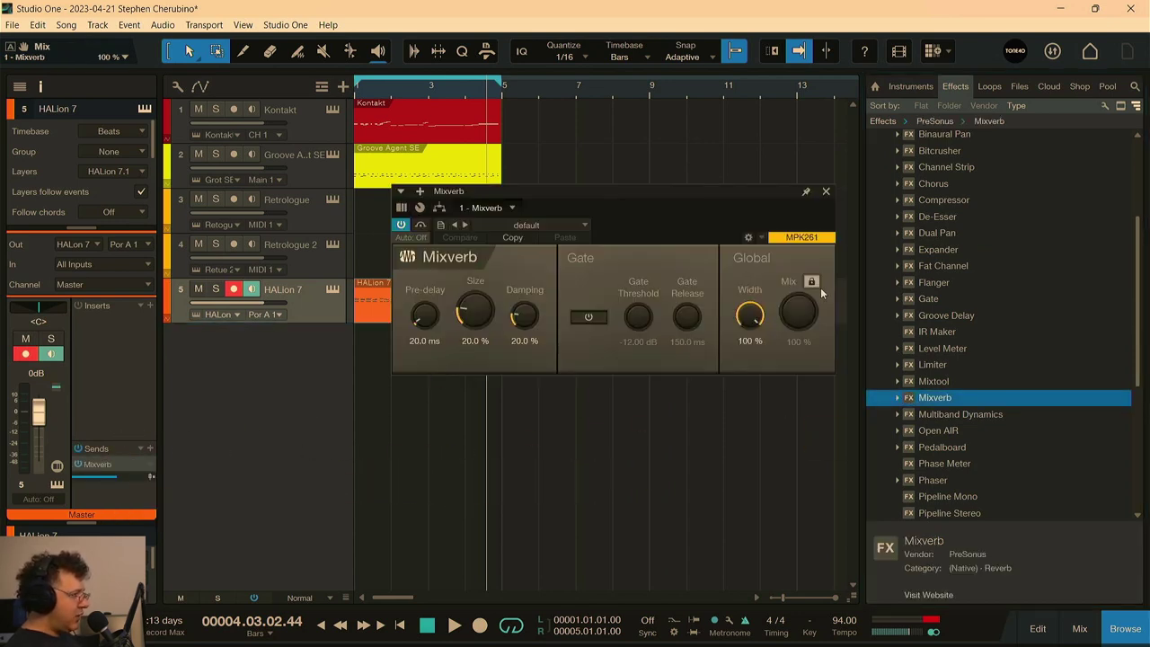
- During playback, set the Mixverb size to 46% and the HALion 7 send level to -9.6, then close the effect window
key("space")
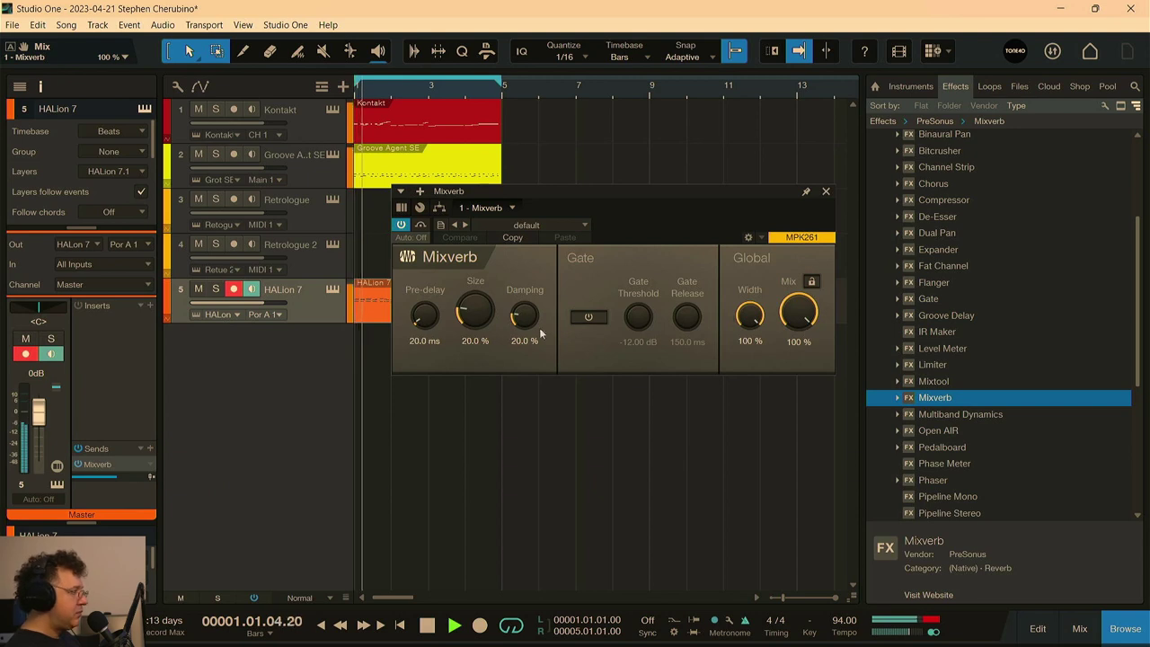
left_click_drag(476, 308, 453, 244)
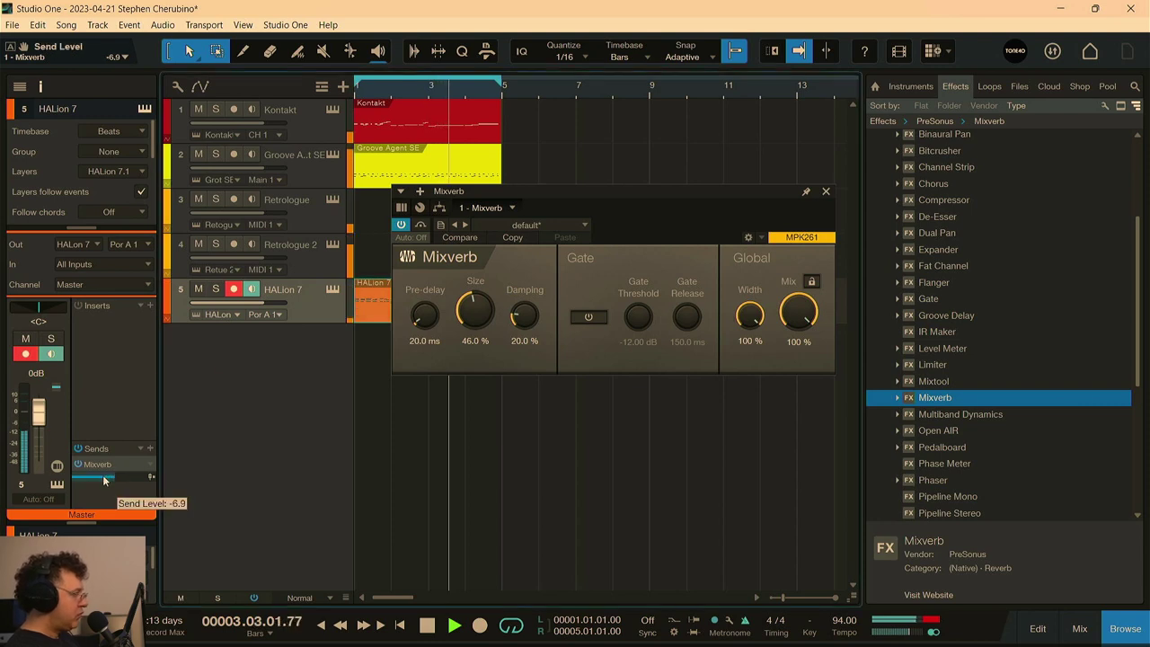
left_click_drag(112, 477, 98, 474)
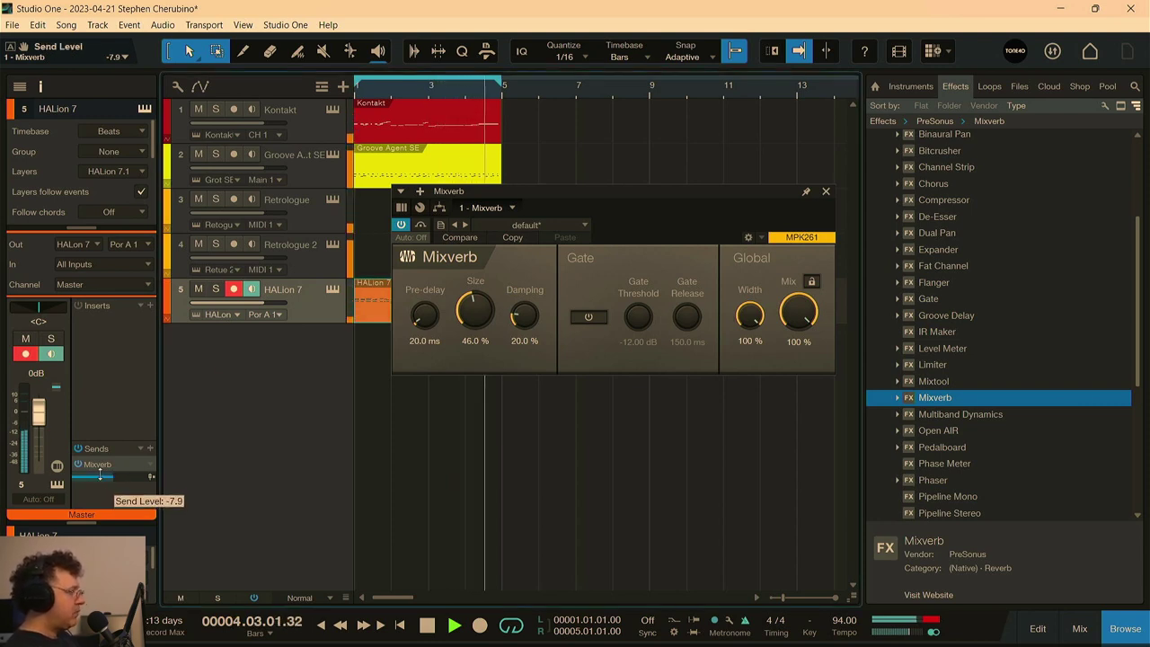
left_click(826, 190)
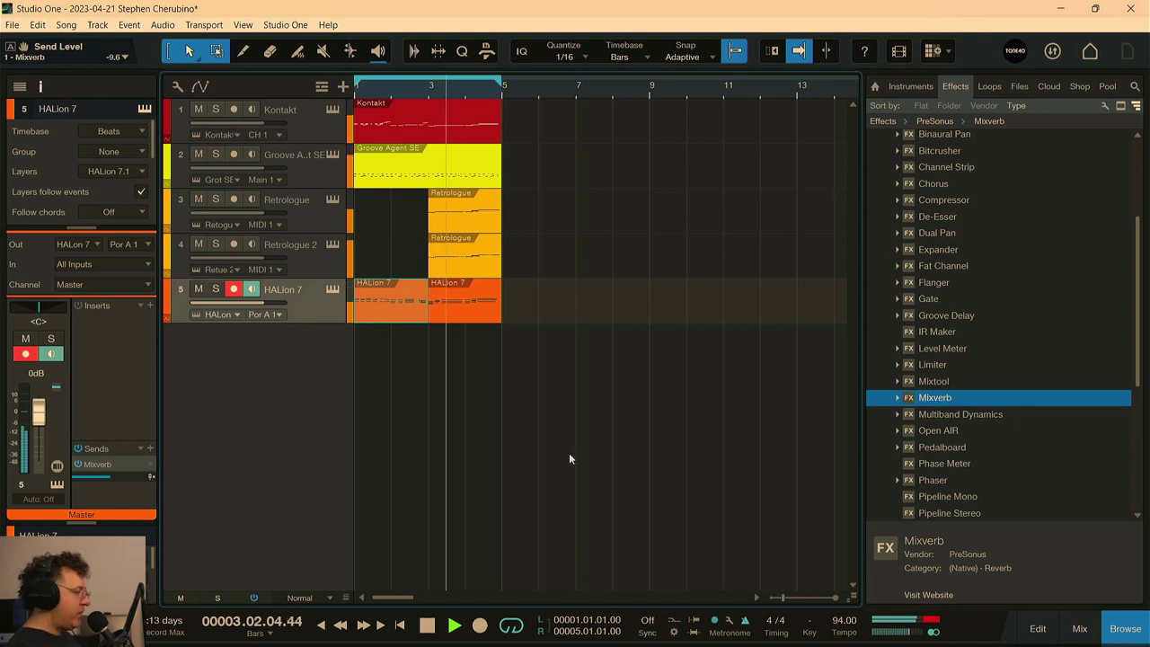
- Add a mono audio track below HALion 7 and arm it for recording with input monitoring
right_click(266, 360)
left_click(285, 382)
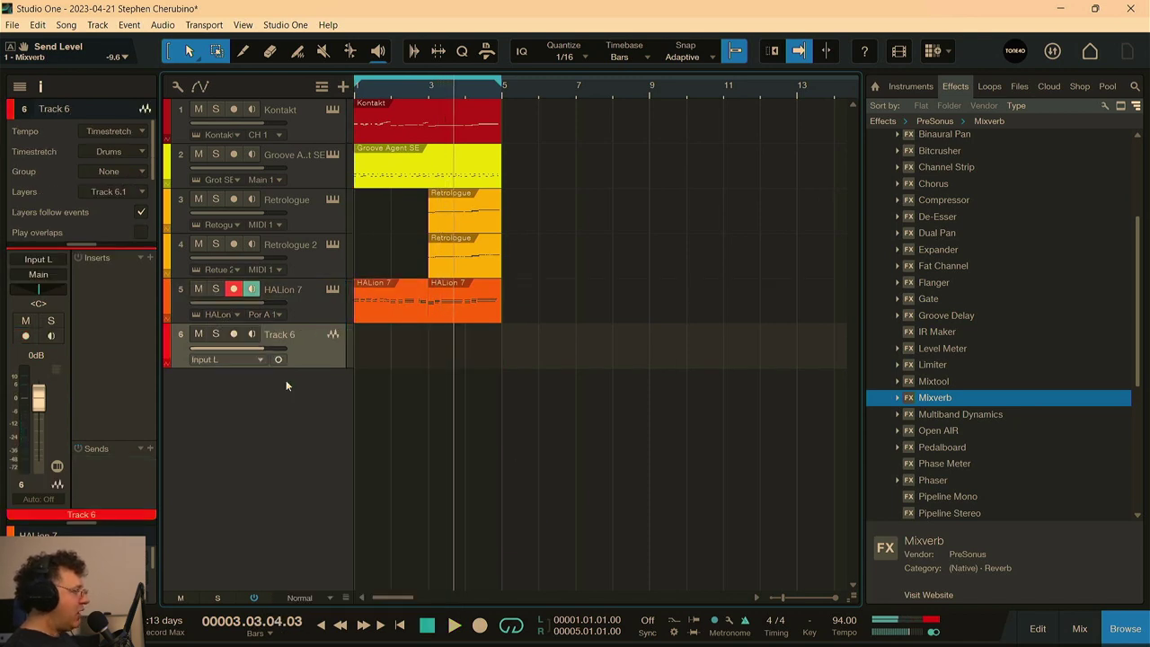
left_click(233, 334)
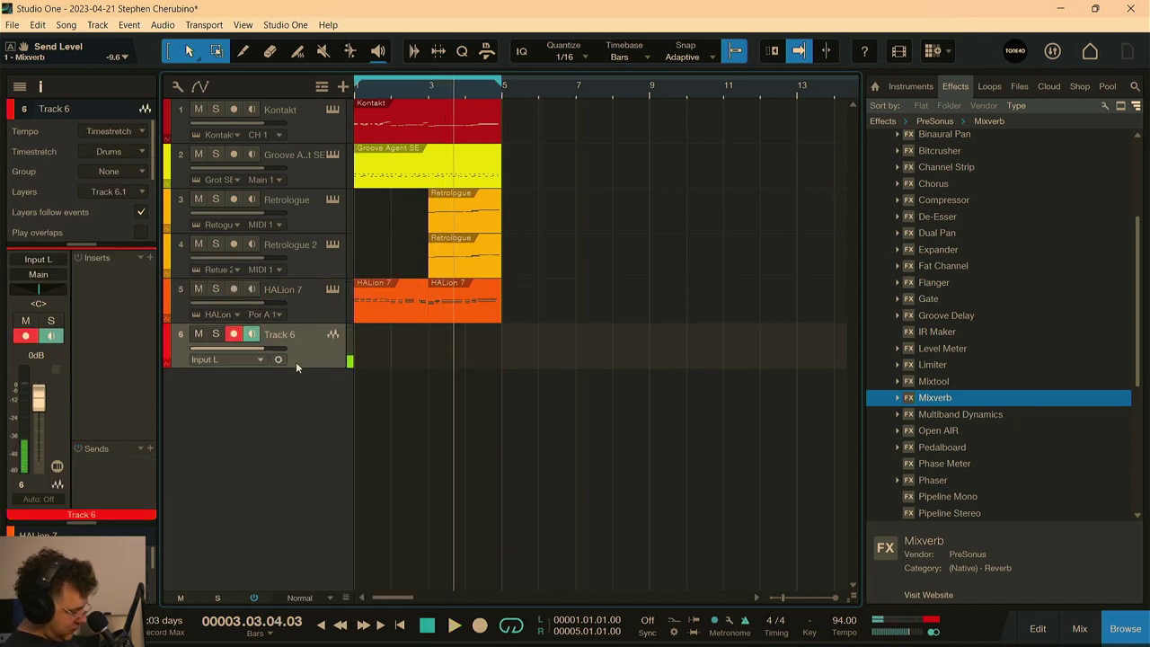
- Record an audio take on Track 6 from the song start to bar 5
key("space")
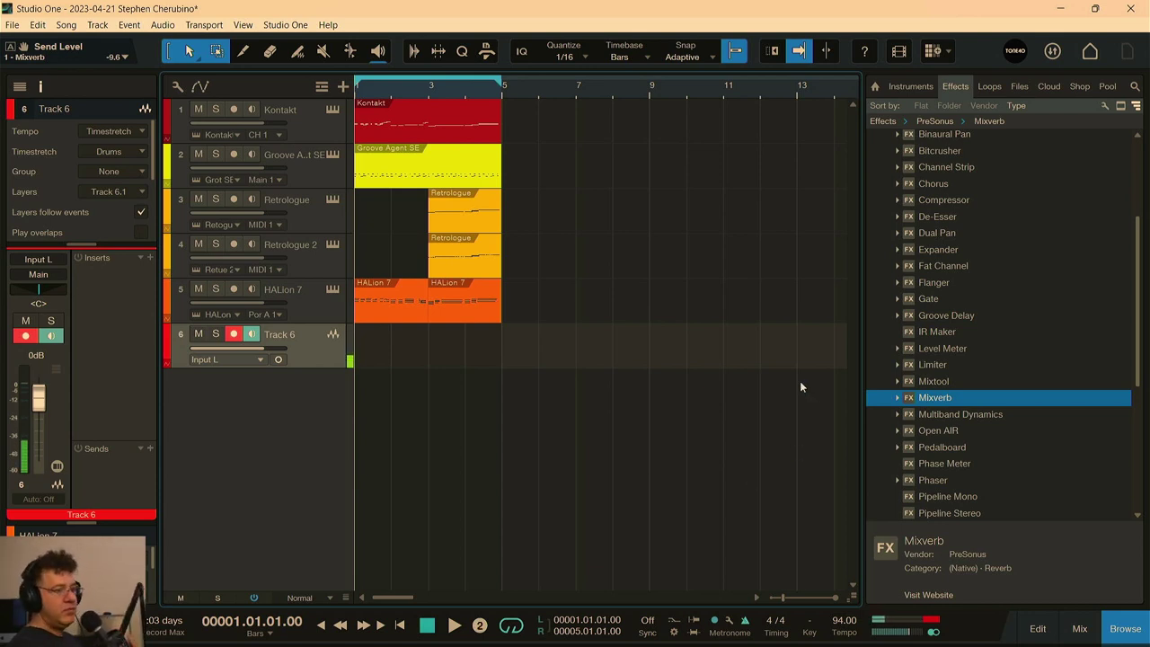
key("KP_Multiply")
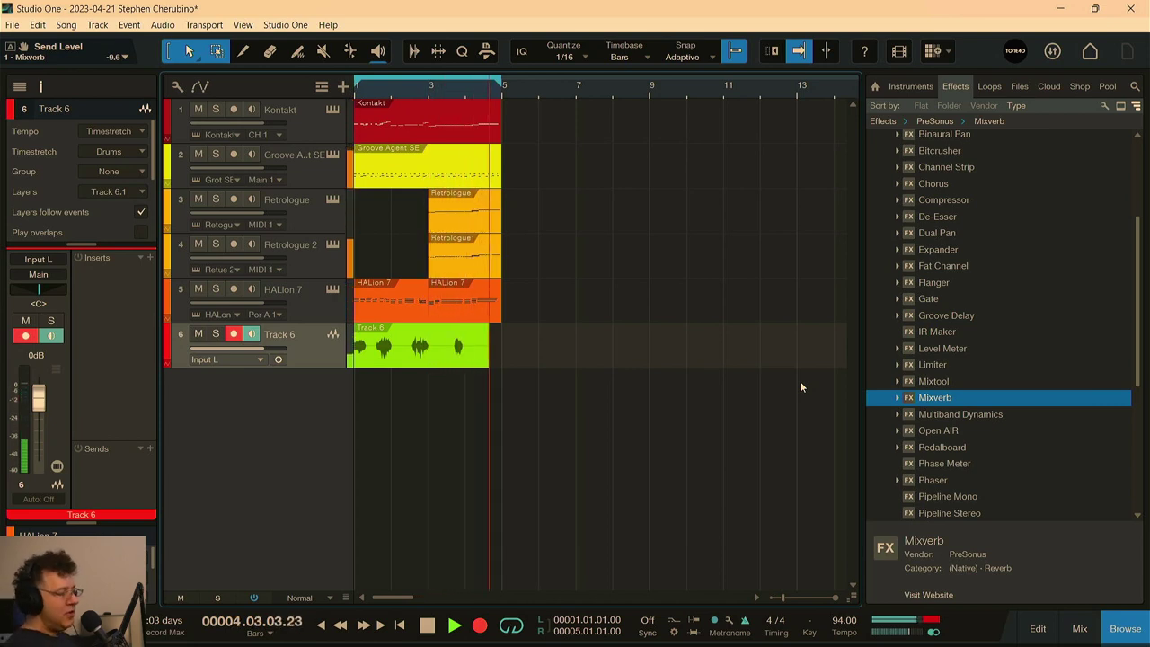
key("space")
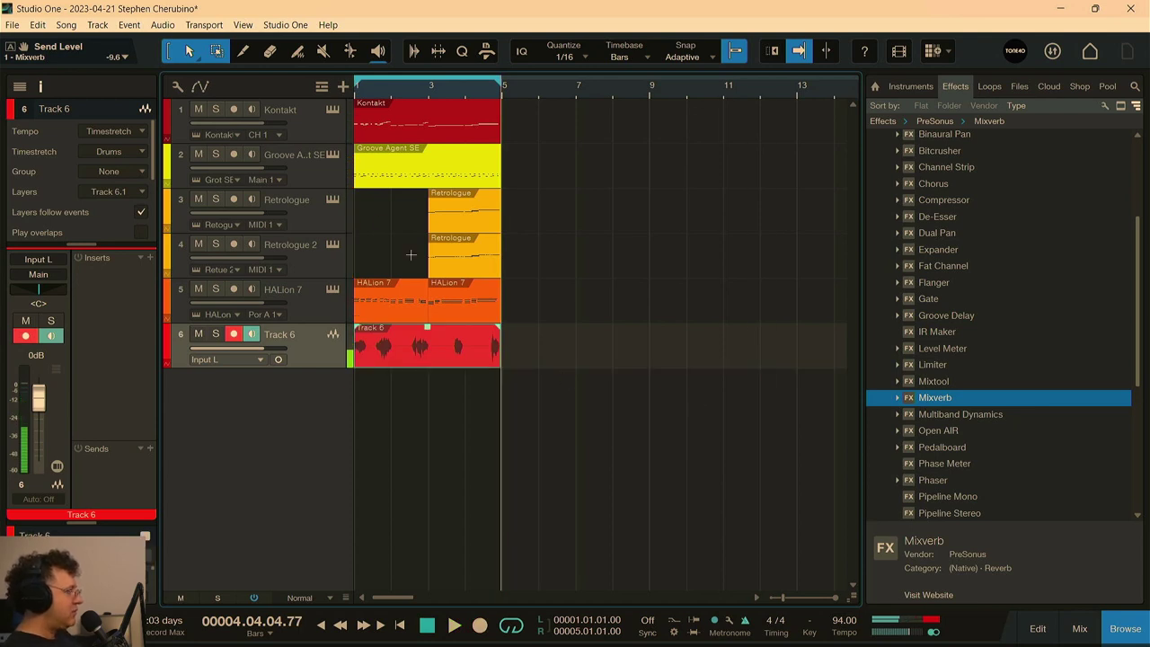
- Add another mono audio track below Track 6
right_click(296, 361)
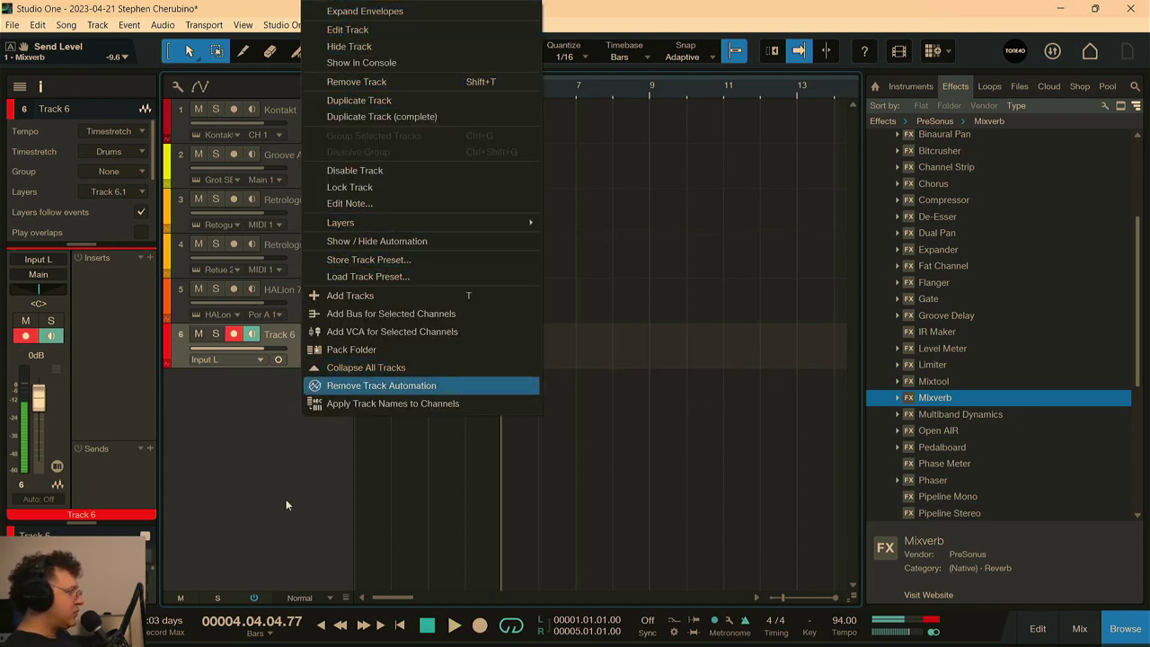
left_click(270, 434)
right_click(256, 408)
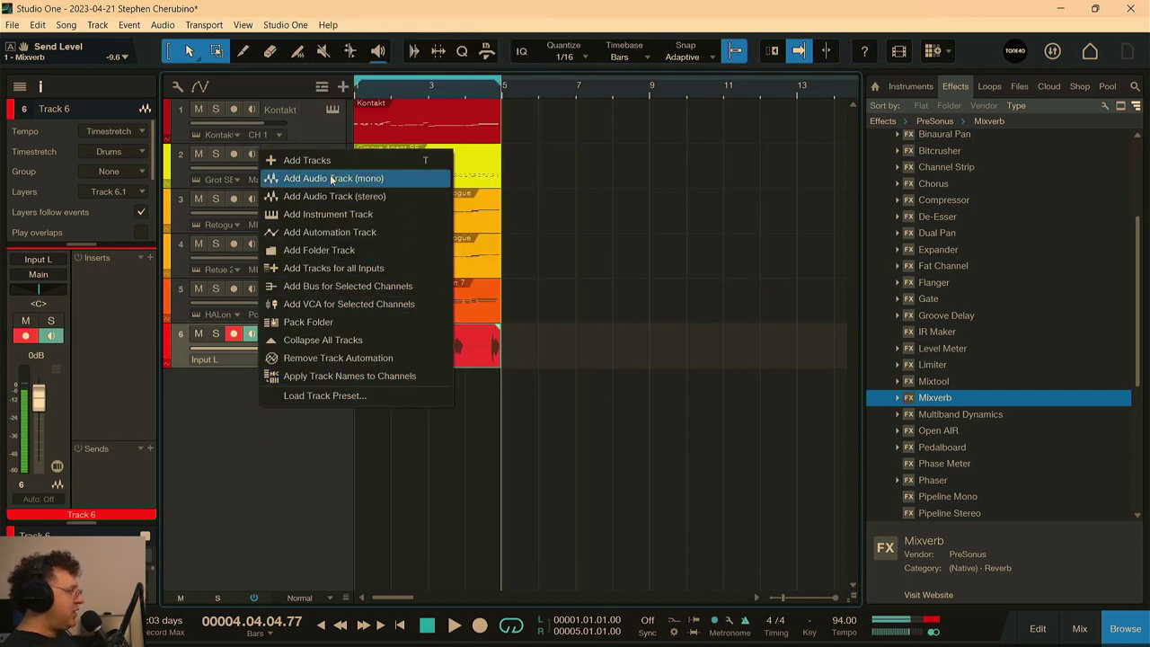
left_click(331, 180)
- Arm Track 7 with input monitoring and record an audio take on it from the song start to bar 5
left_click(233, 379)
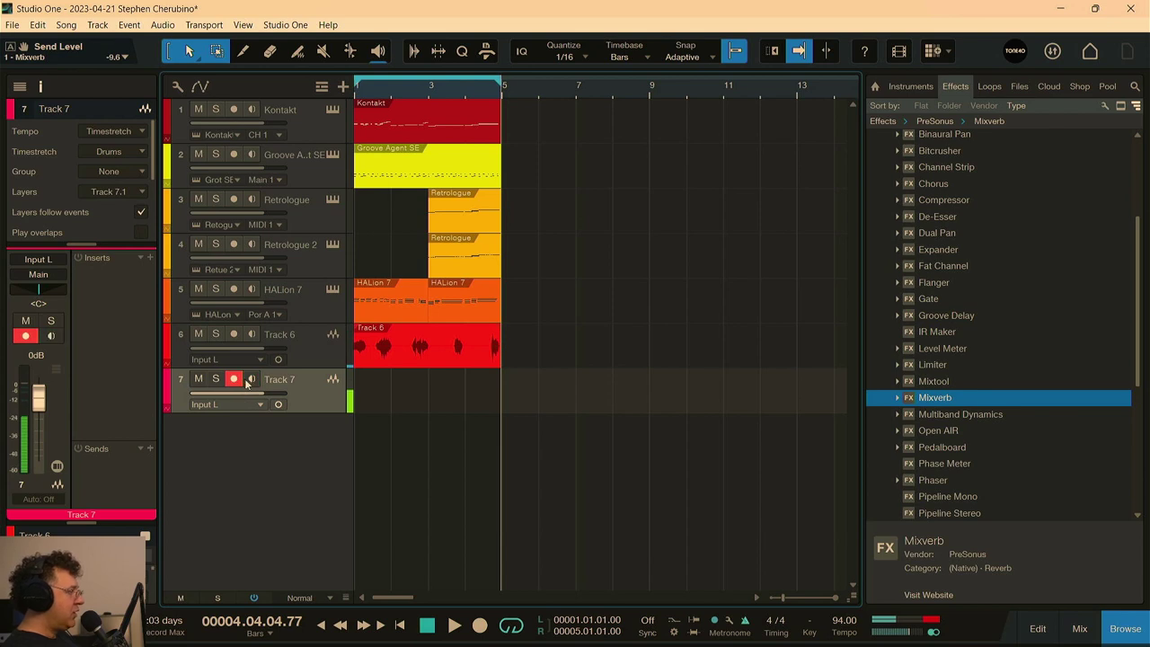
key("Home")
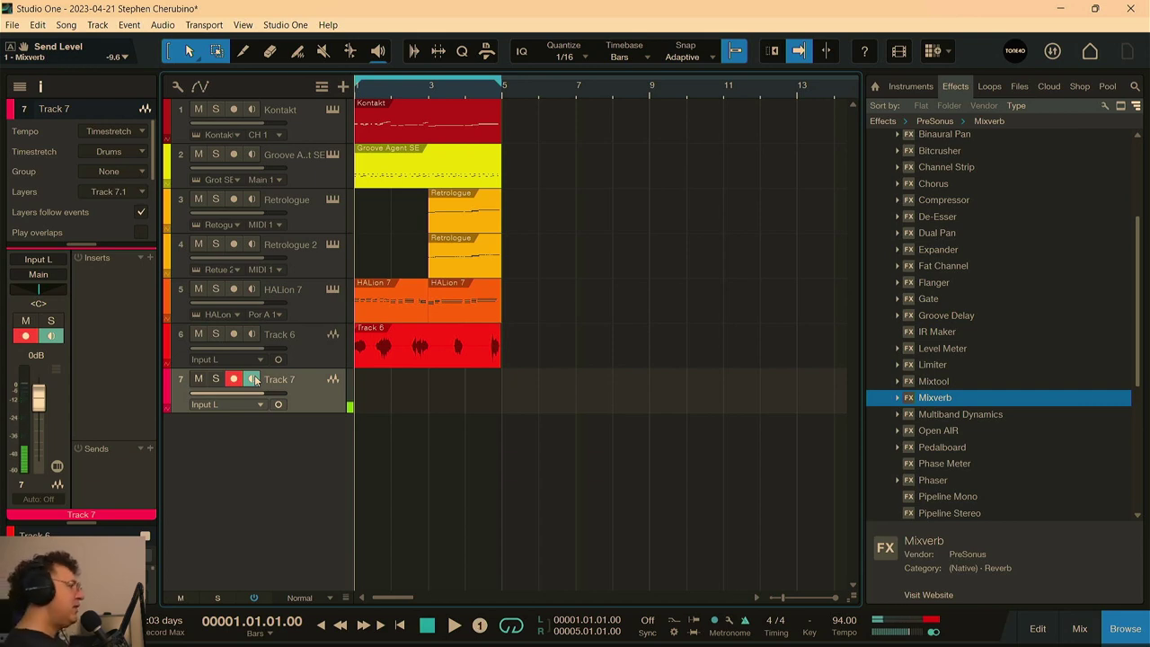
key("KP_Multiply")
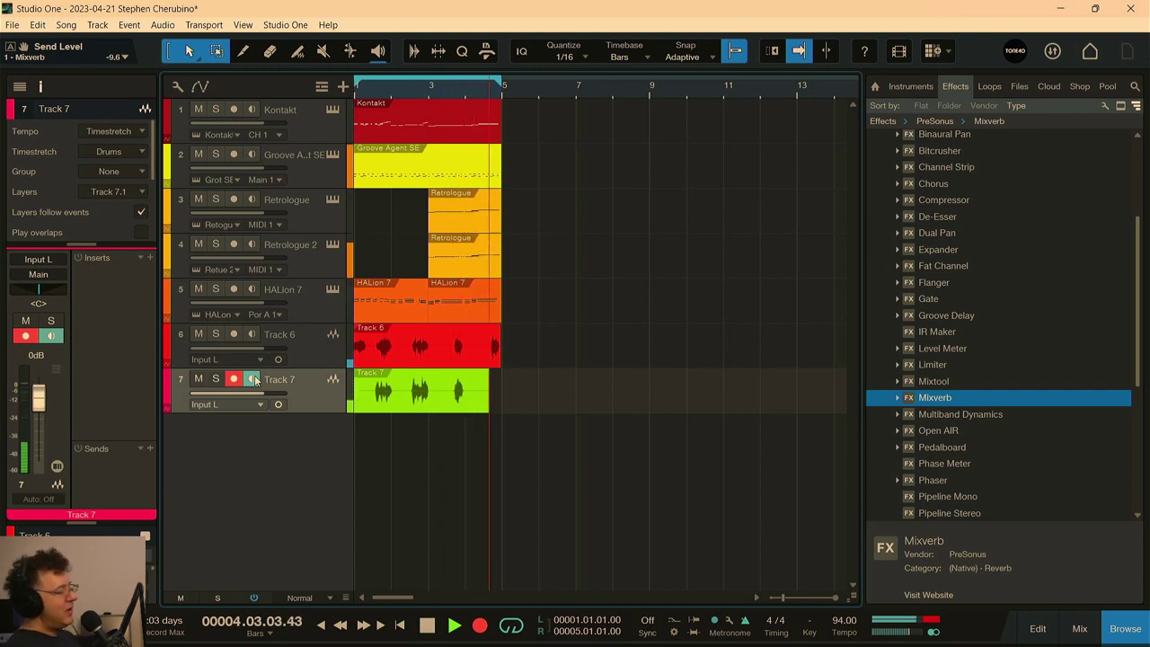
key("space")
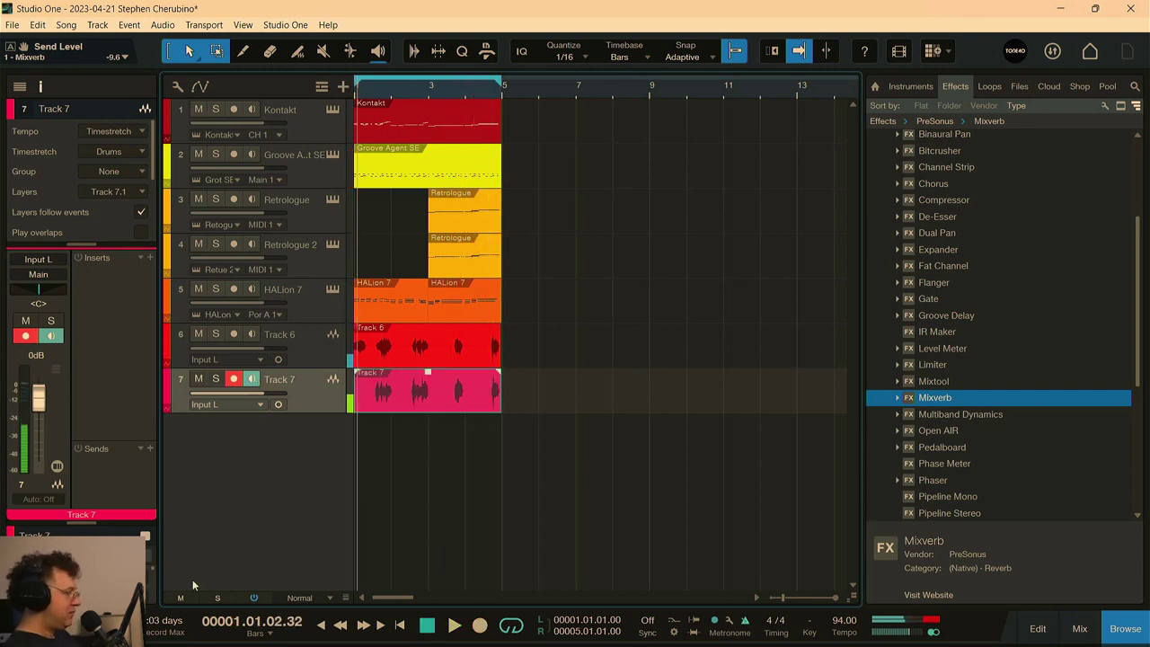
- During playback, raise Track 6 to +6.9 and Track 7 to +6.7, and trim the Track 6 event's start to about mid-bar 1
key("space")
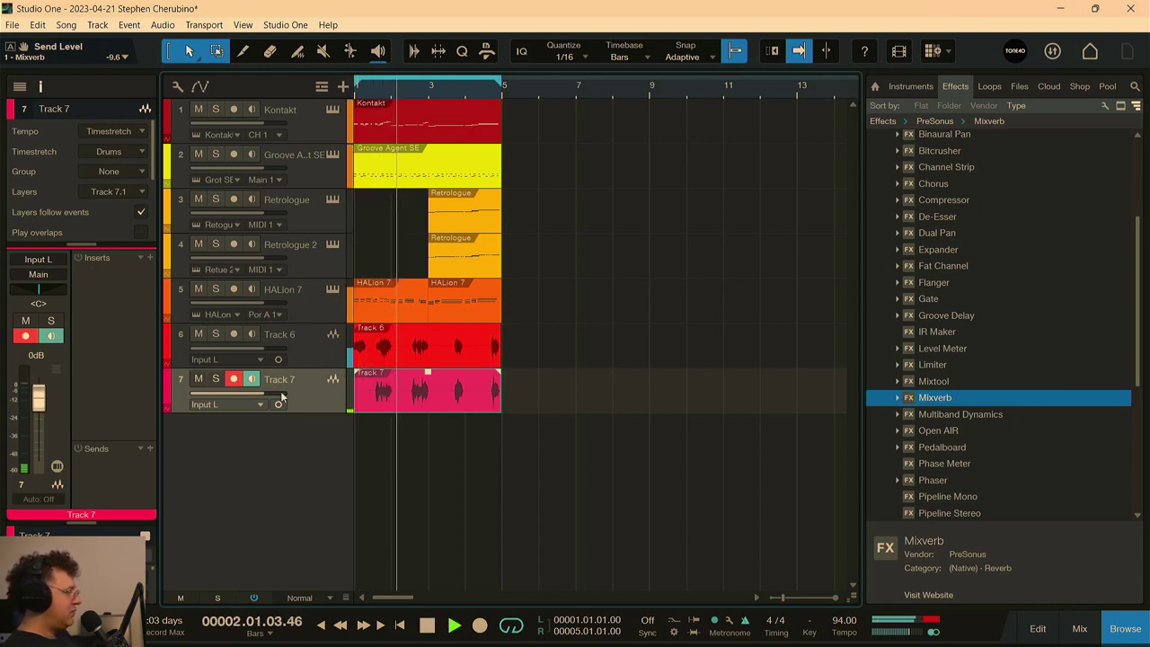
left_click_drag(269, 394, 281, 392)
left_click_drag(264, 347, 275, 347)
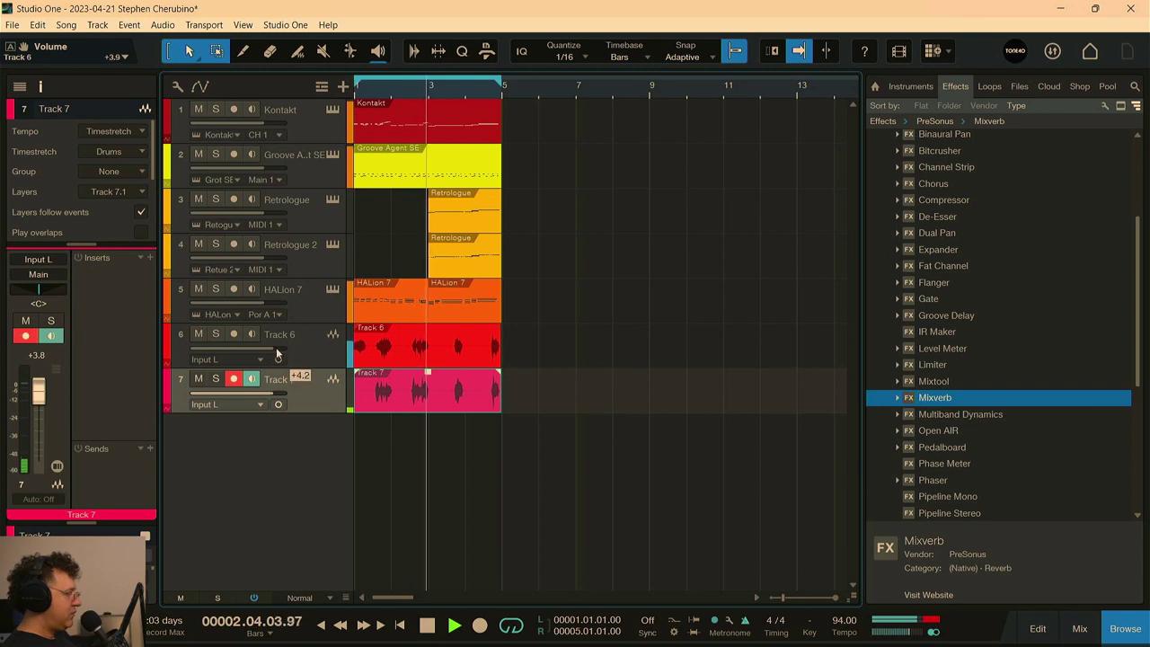
left_click_drag(278, 393, 283, 393)
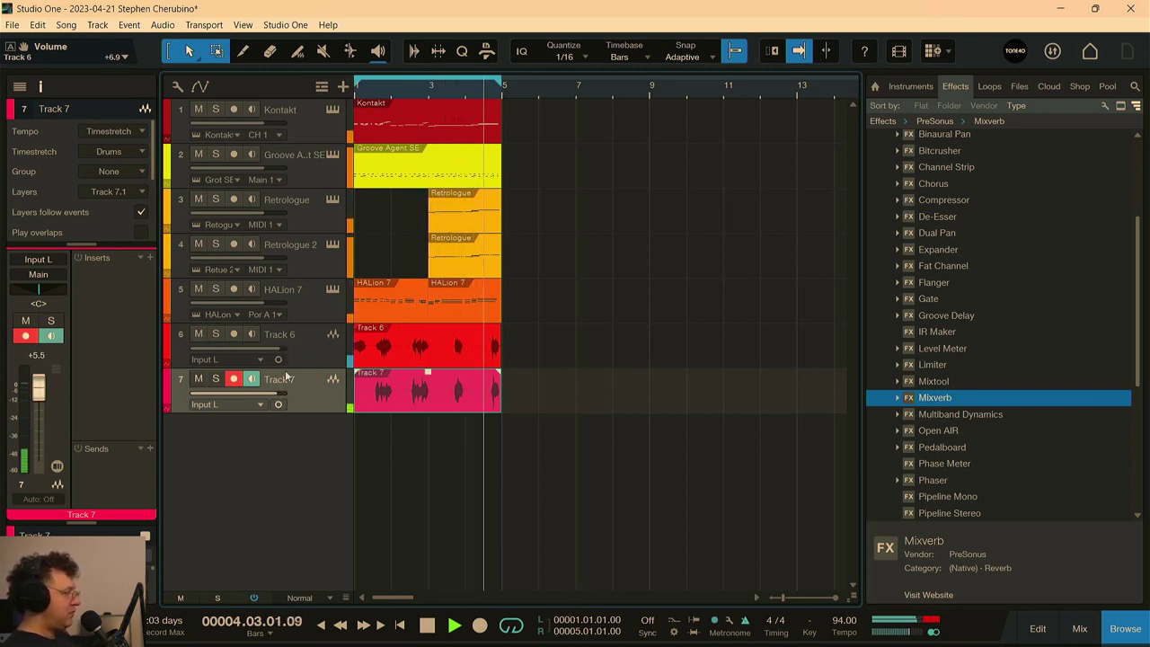
left_click_drag(278, 394, 281, 396)
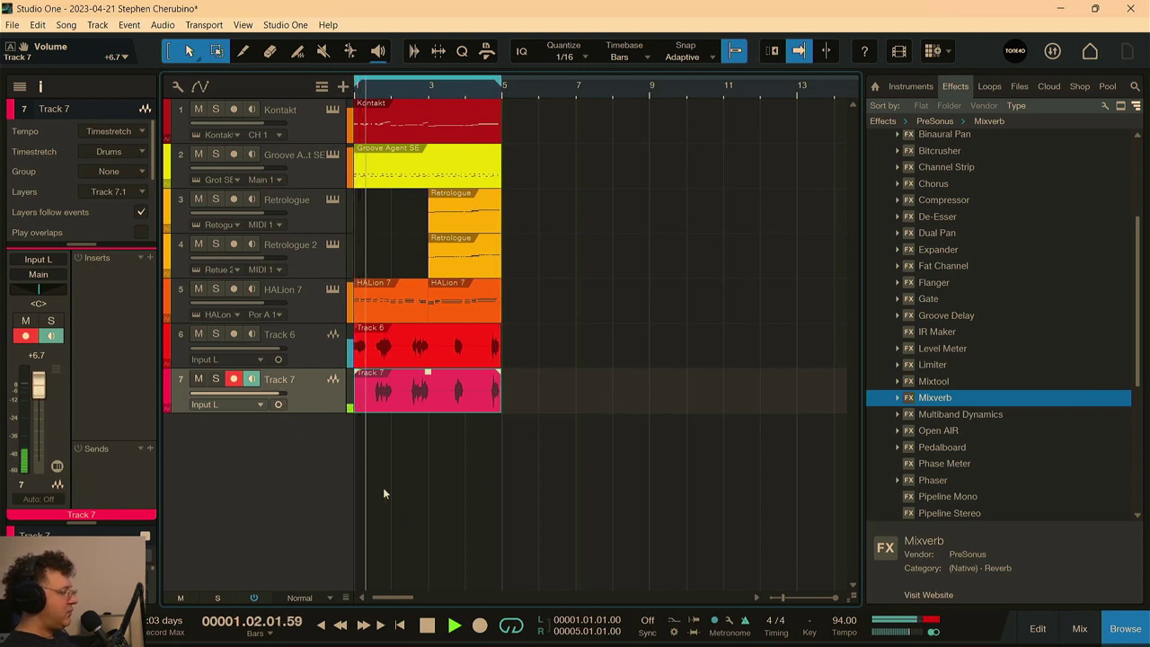
mouse_move(353, 361)
left_mouse_down()
mouse_move(373, 360)
mouse_move(347, 348)
mouse_move(373, 360)
left_mouse_up()
key("space")
- Add another audio track and place it below Track 7
right_click(310, 415)
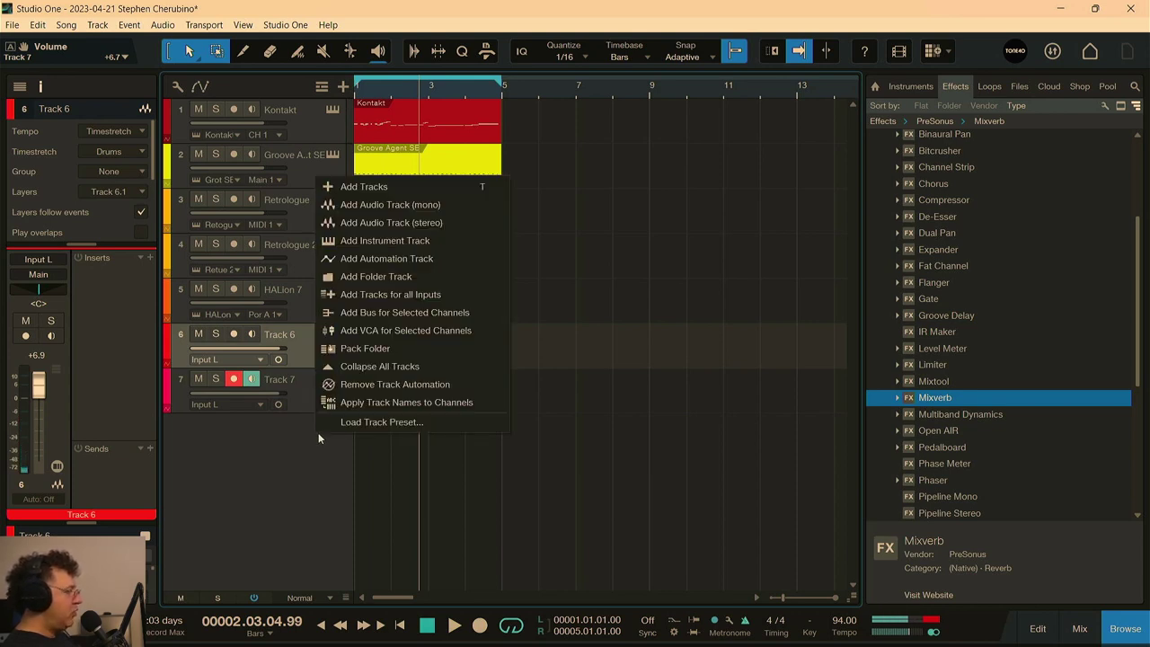
left_click(380, 219)
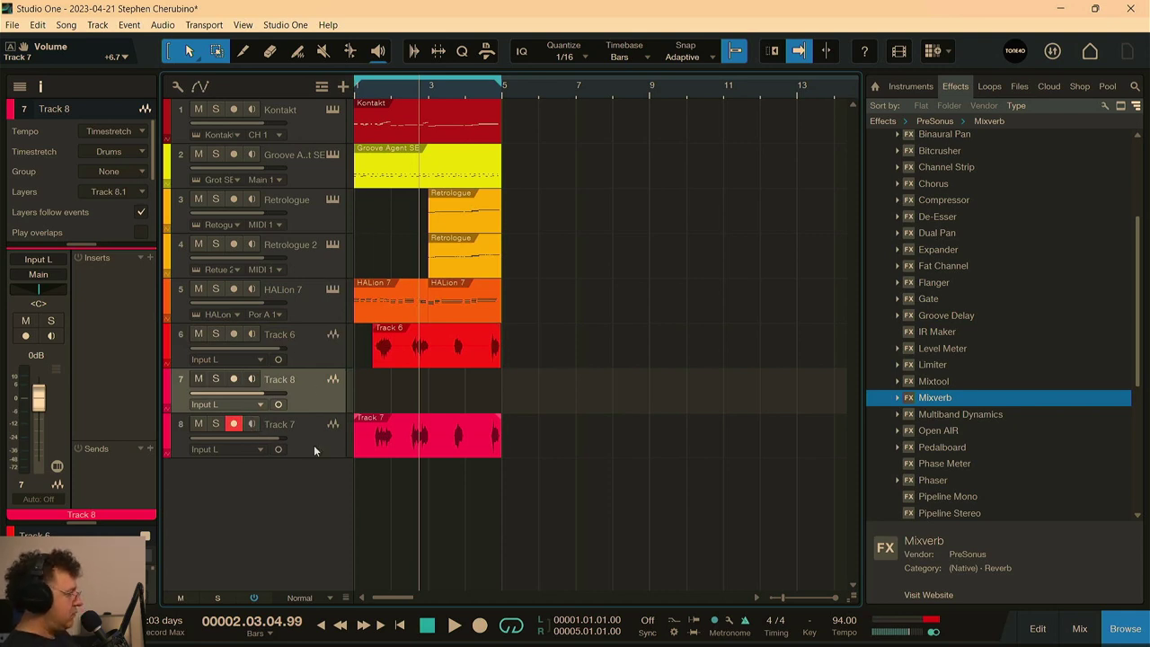
left_click_drag(301, 402, 310, 460)
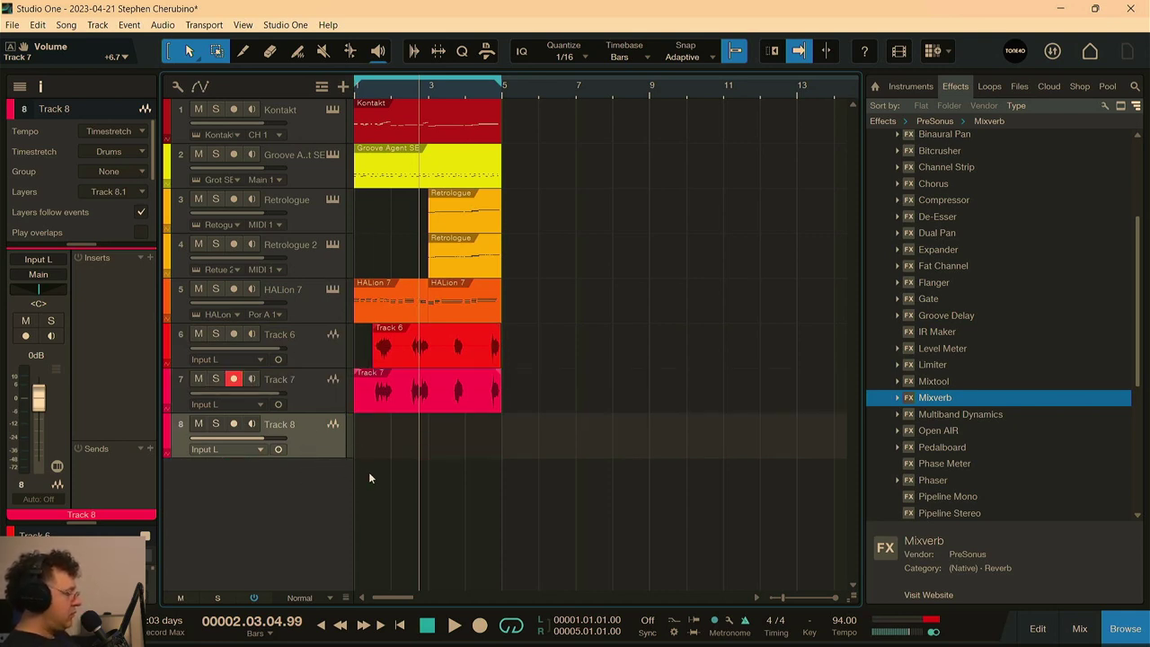
key("comma")
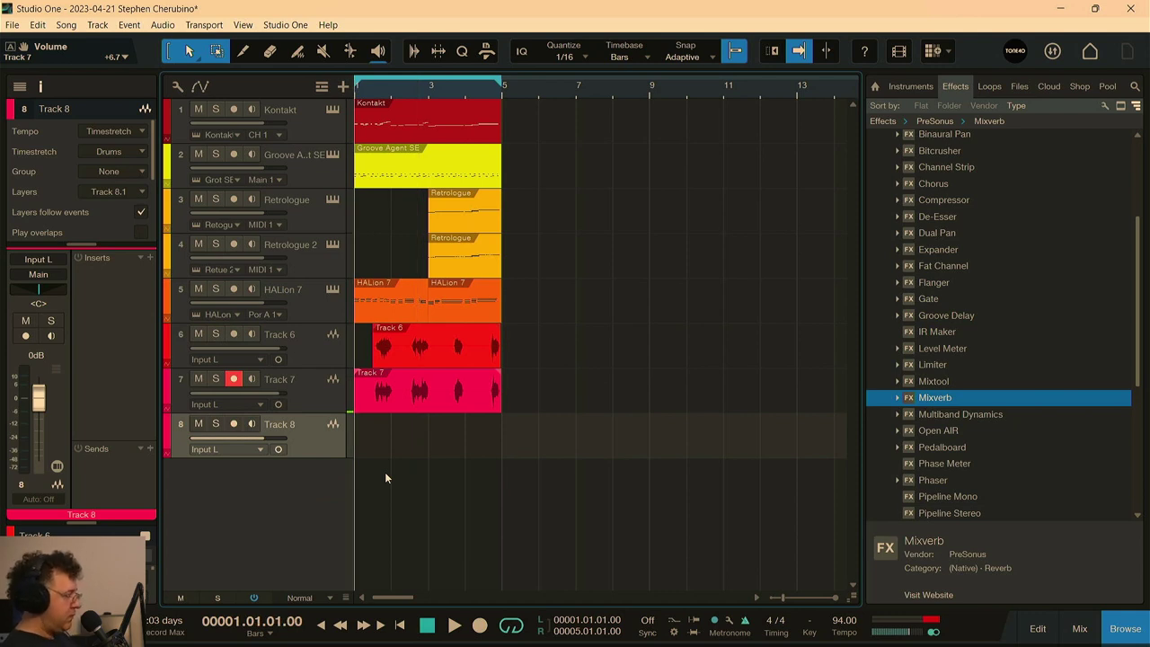
key("KP_Multiply")
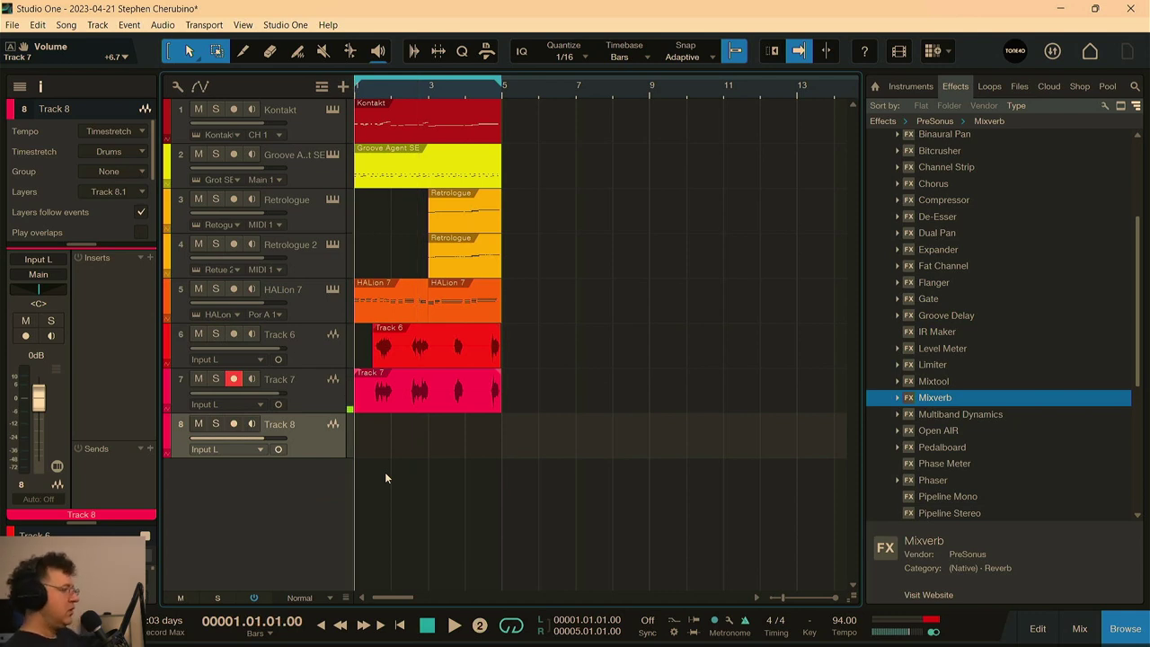
key("space")
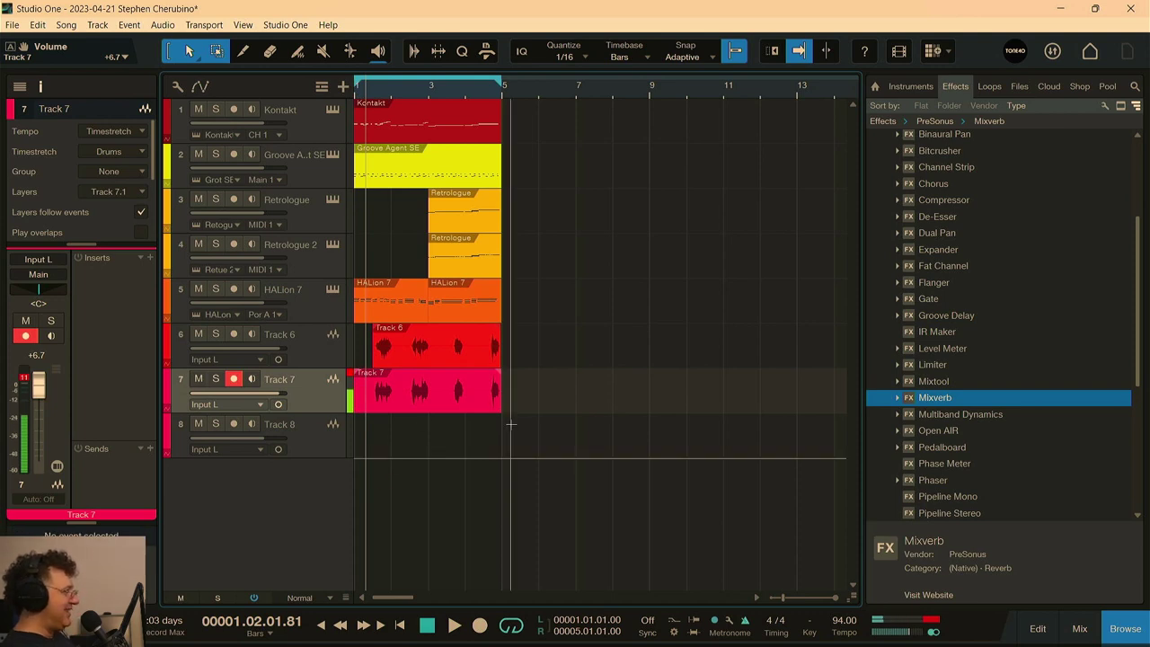
- Move all events on every track one bar later so the groove starts at bar 2
key("ctrl+a")
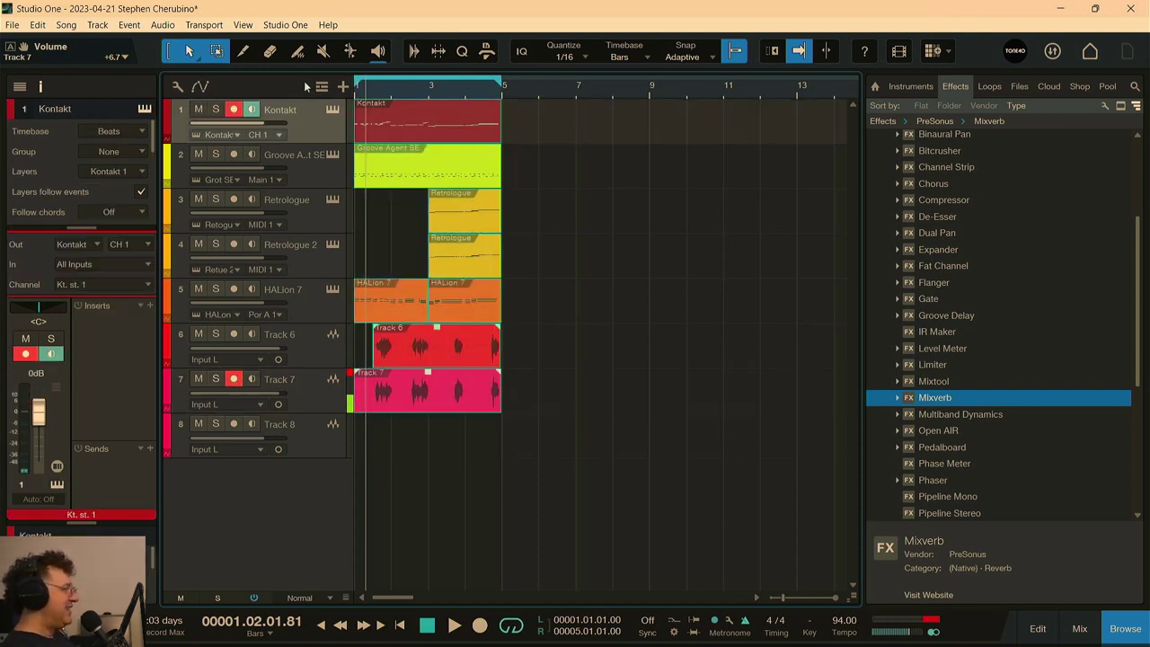
left_click_drag(374, 131, 410, 133)
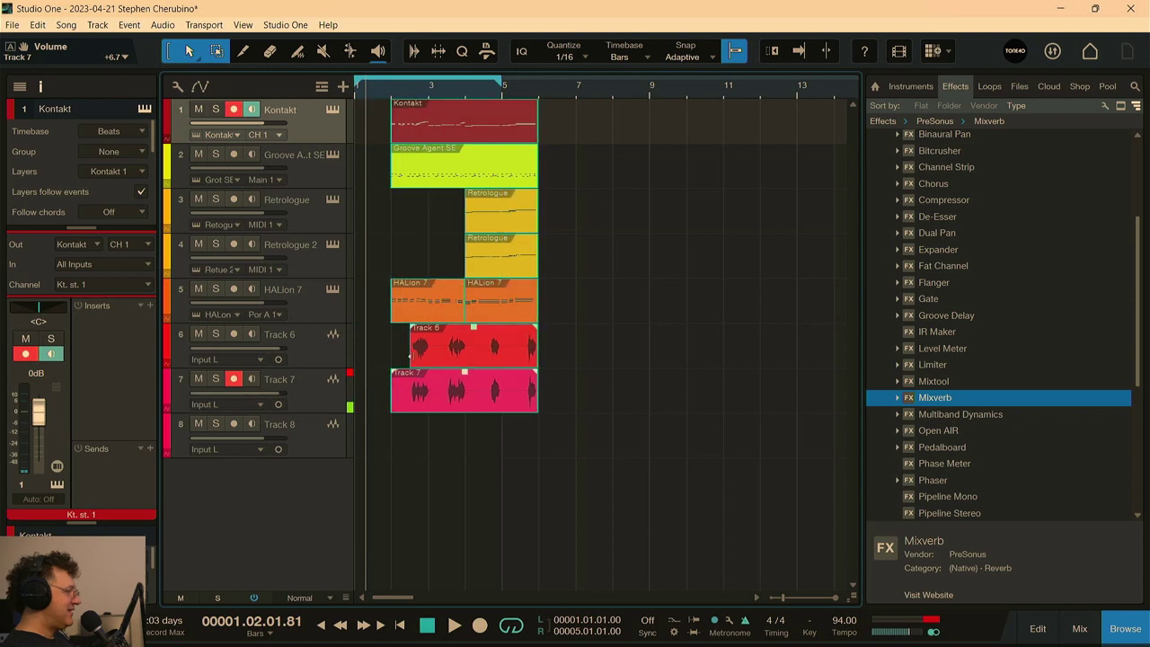
- Record an audio take on Track 8 from the song start to about halfway through bar 2
key("Home")
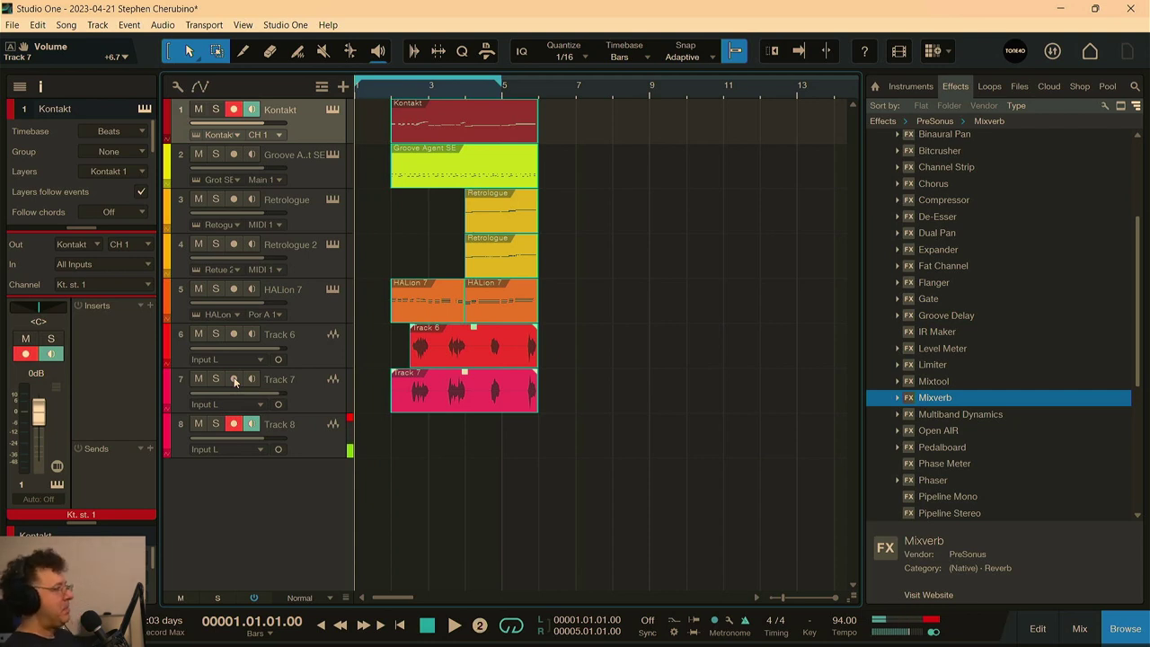
key("KP_Multiply")
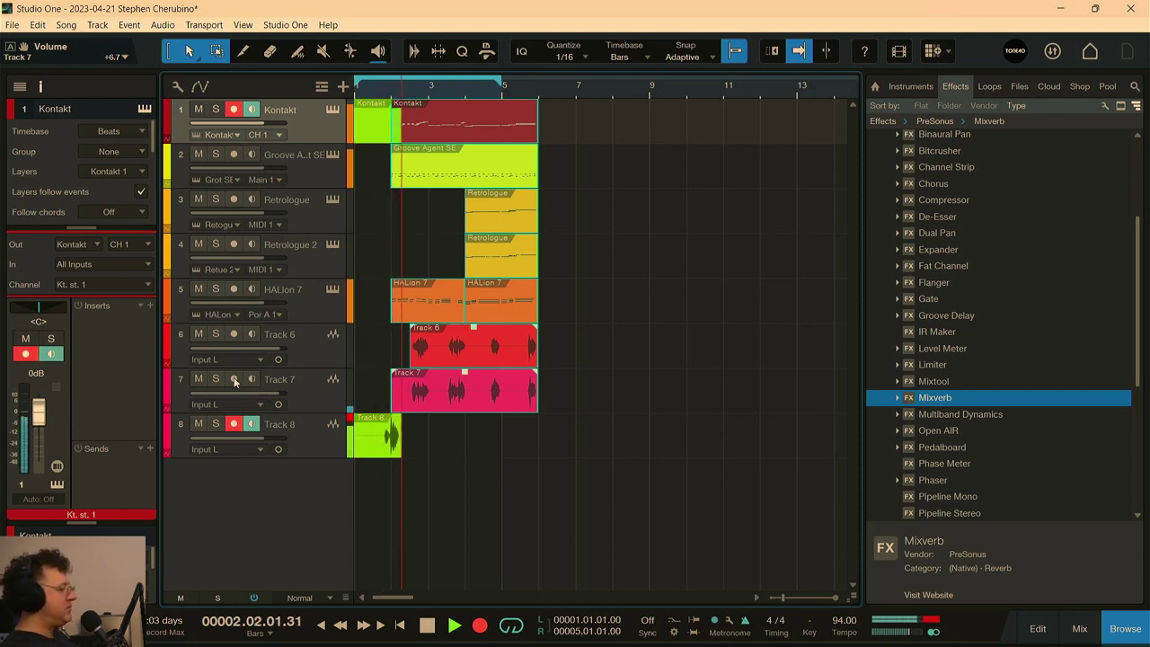
key("space")
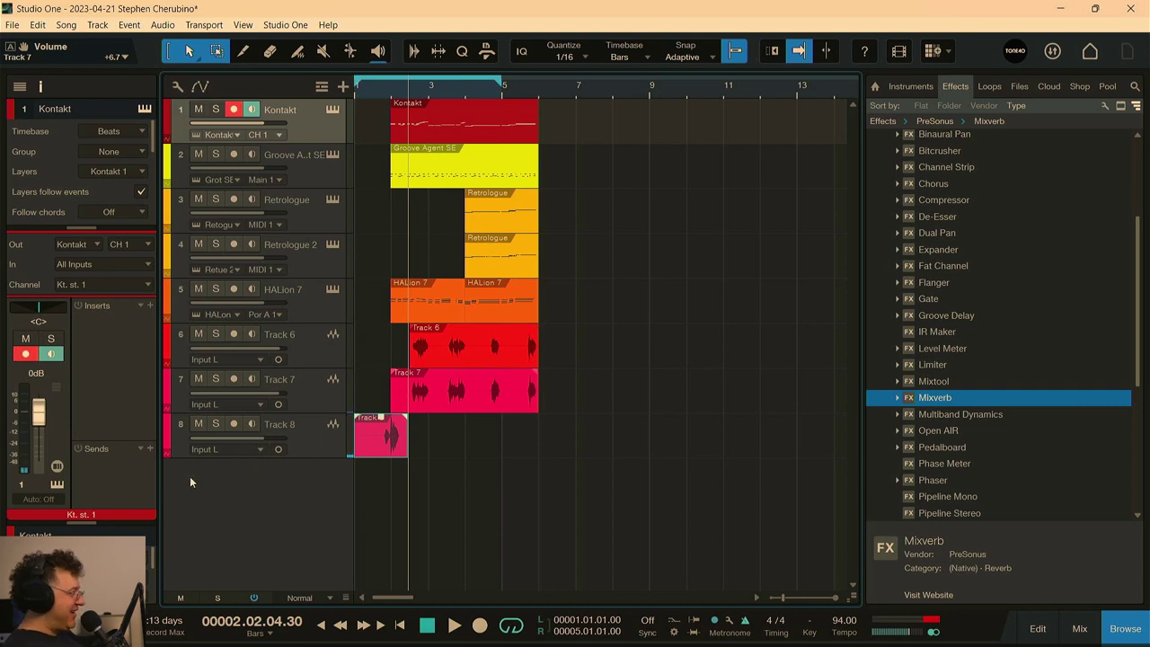
- Show the mixer, hide its channel list and instrument list, and switch the channels to the narrow view
left_click(1079, 628)
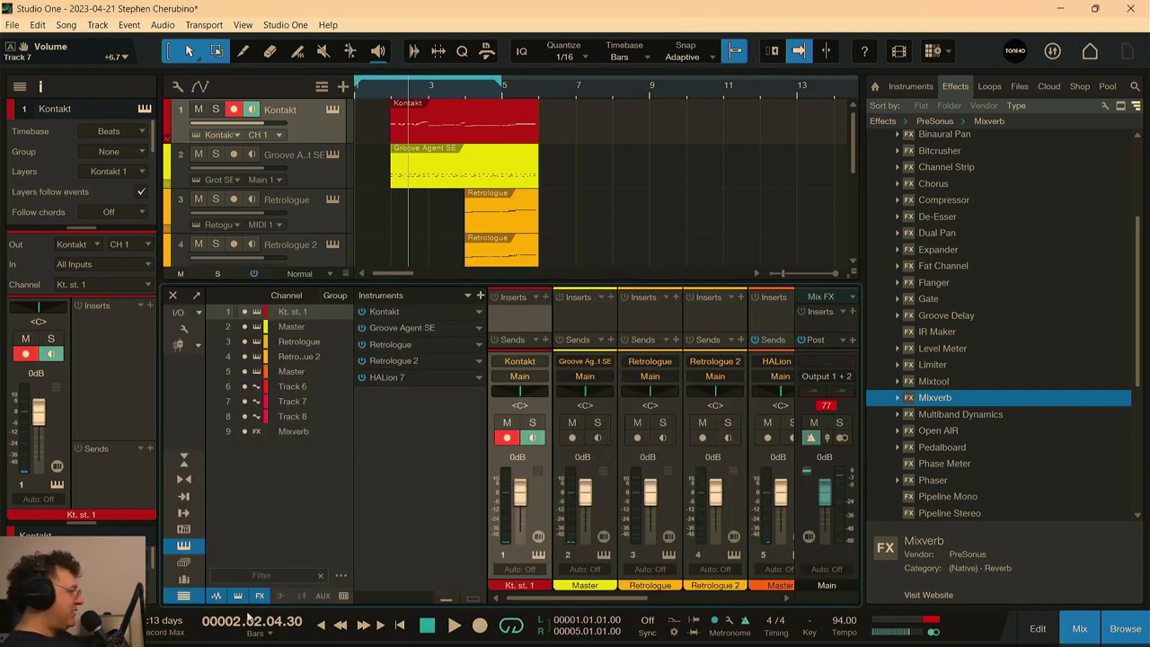
left_click(183, 596)
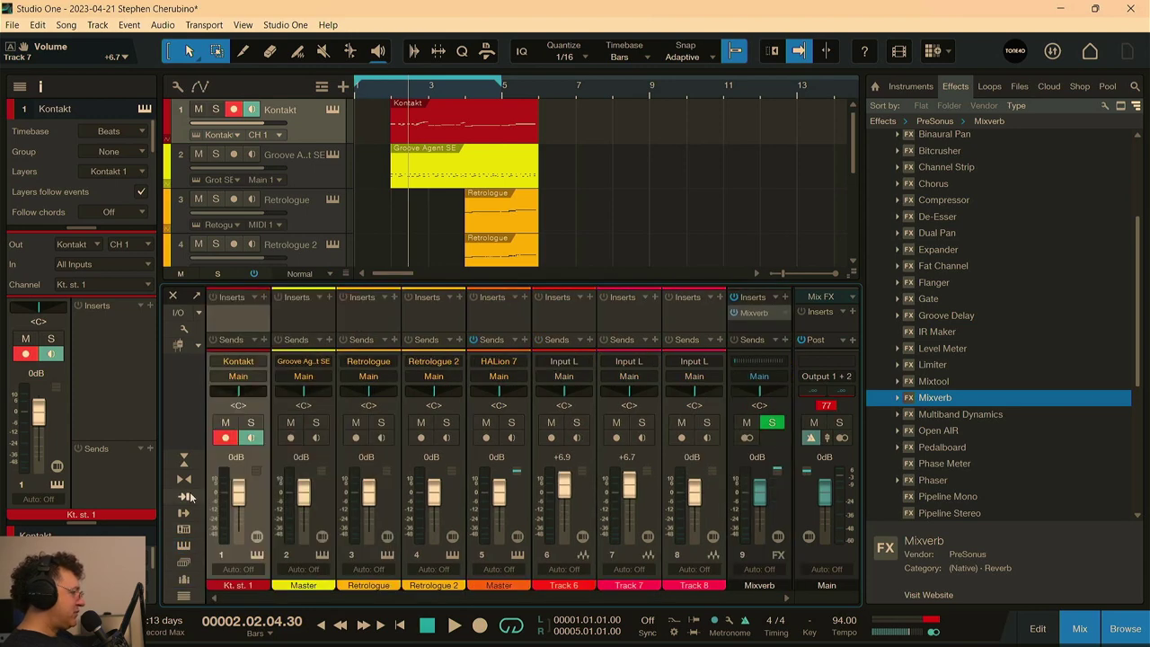
left_click(184, 545)
left_click(186, 462)
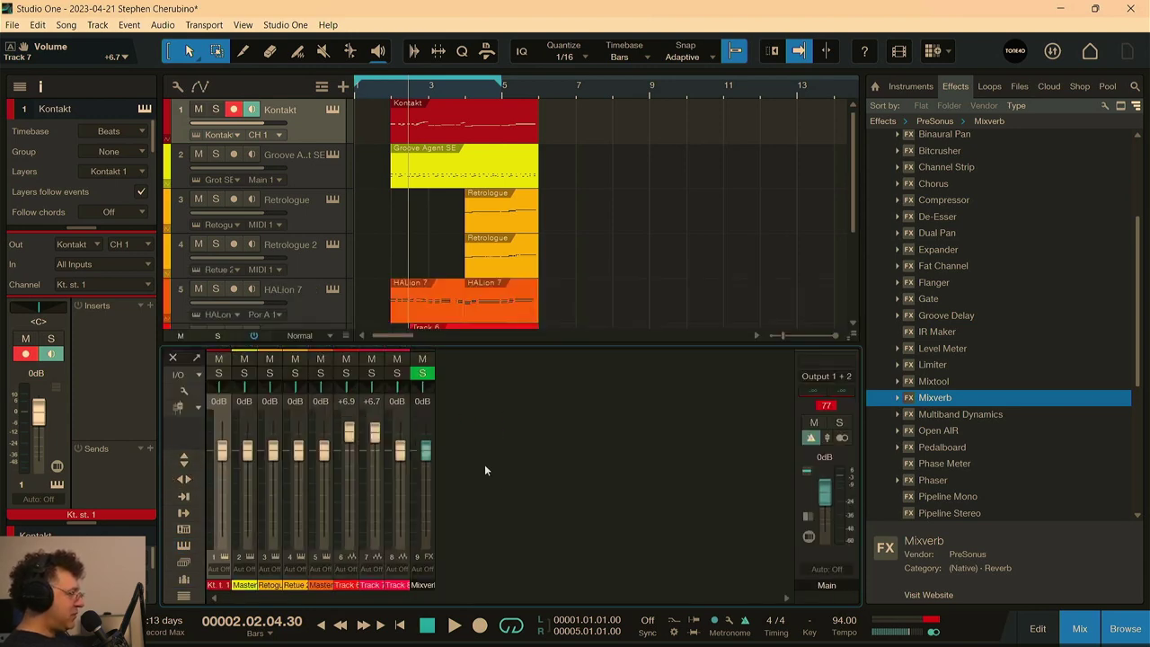
- Add an empty bus channel to the mixer
right_click(504, 417)
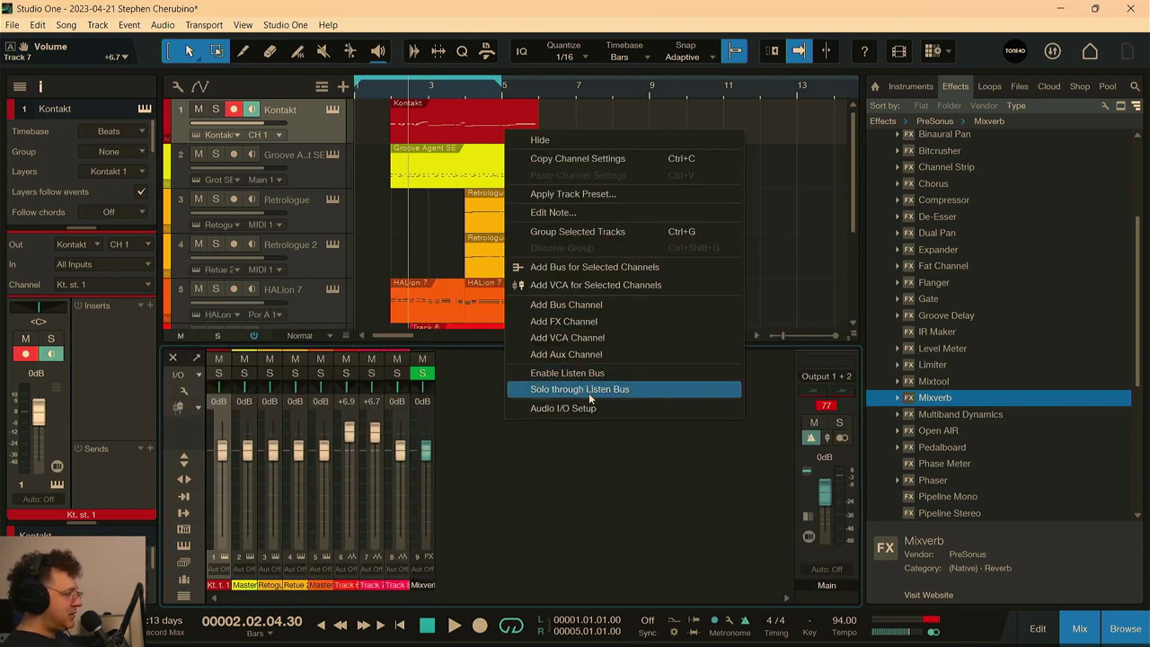
left_click(568, 306)
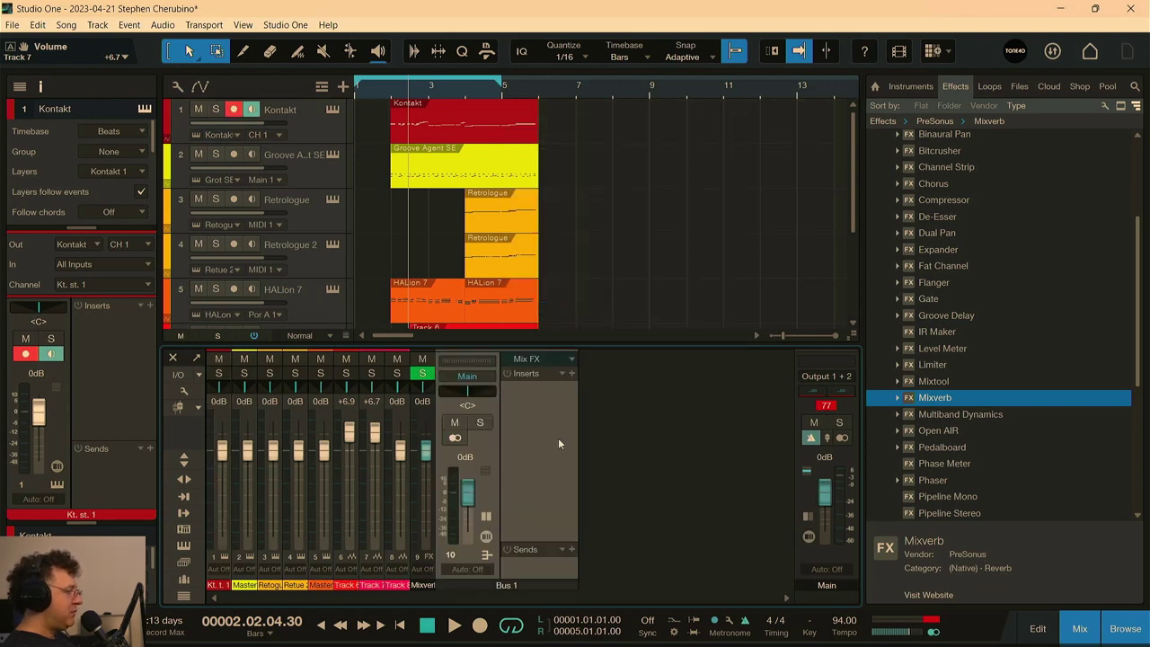
- Select Track 6, Track 7 and Track 8 and add a bus for these channels
scroll(372, 254, "down", 3)
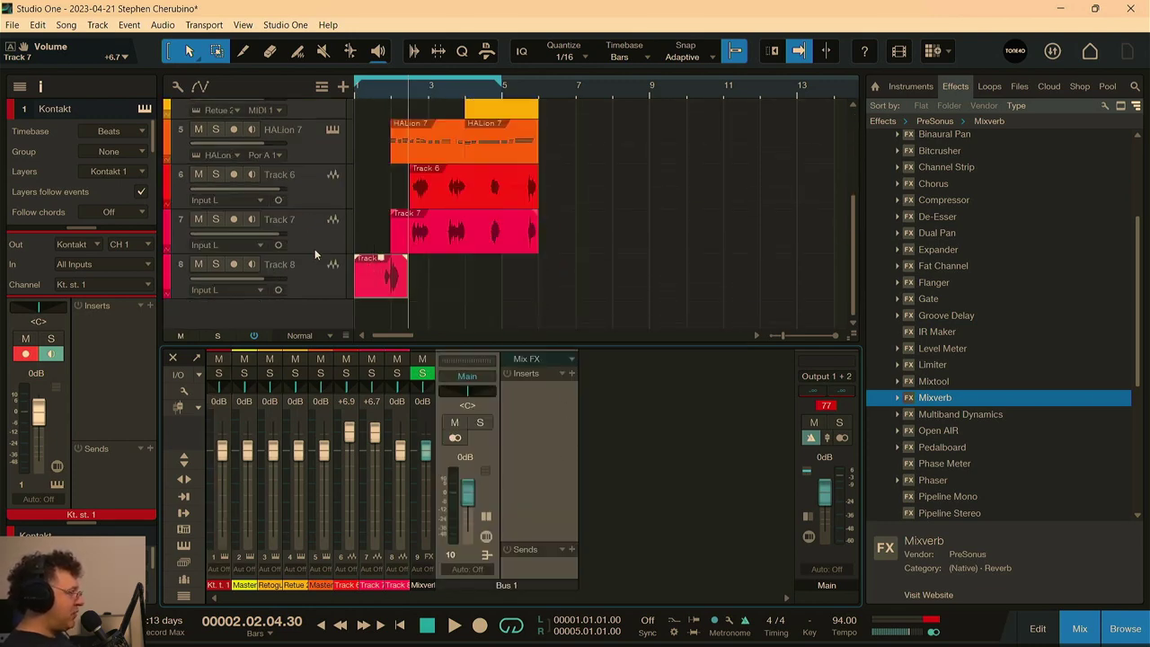
left_click_drag(307, 194, 336, 322)
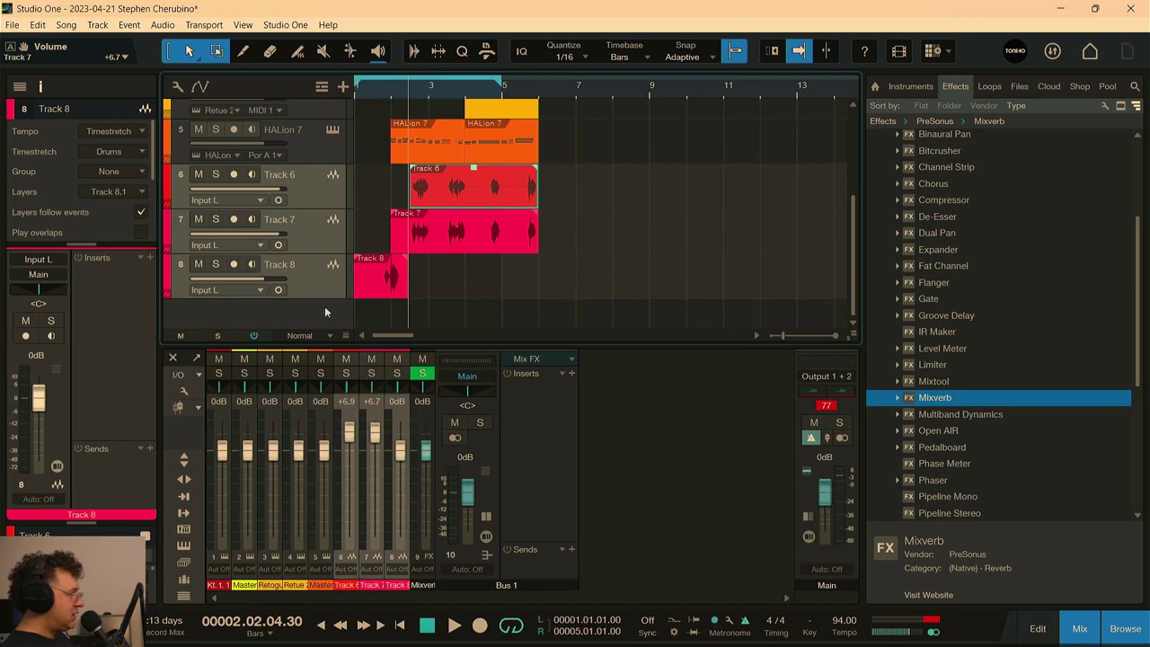
right_click(325, 312)
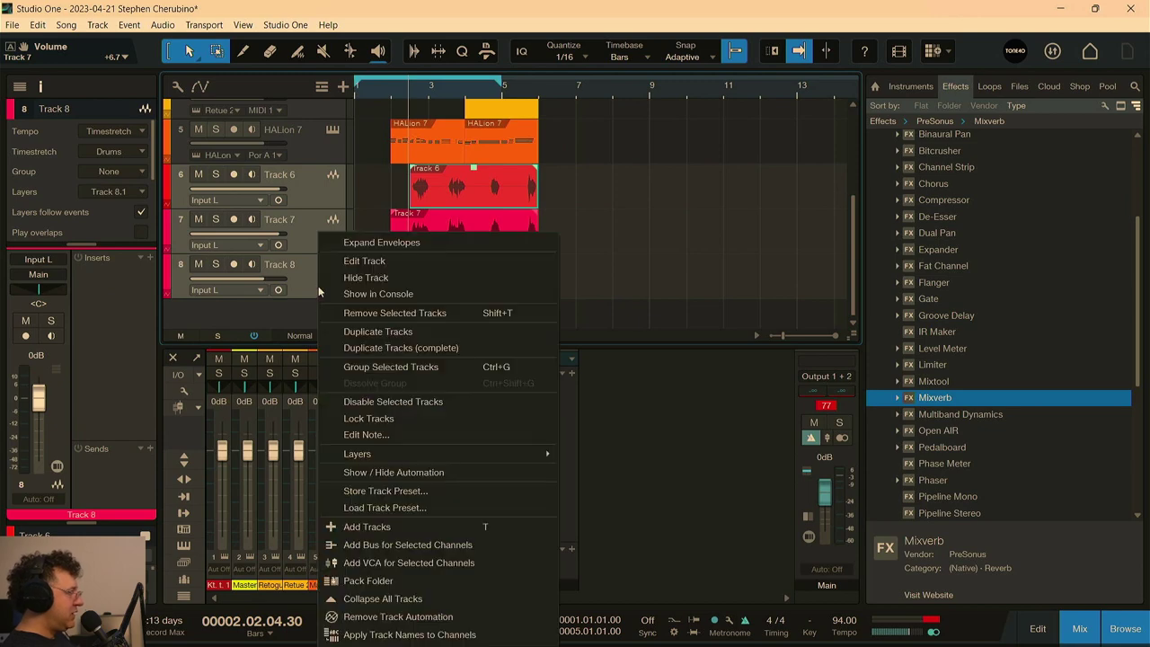
left_click(407, 544)
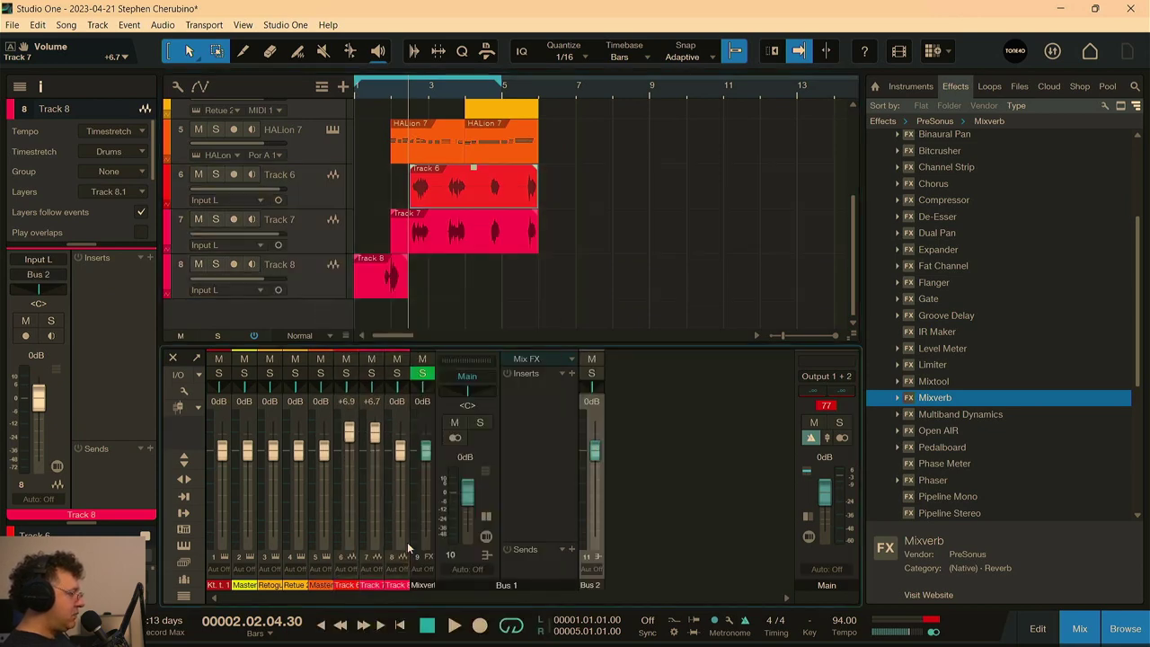
- Remove the unused Bus 1 channel from the mixer
right_click(537, 584)
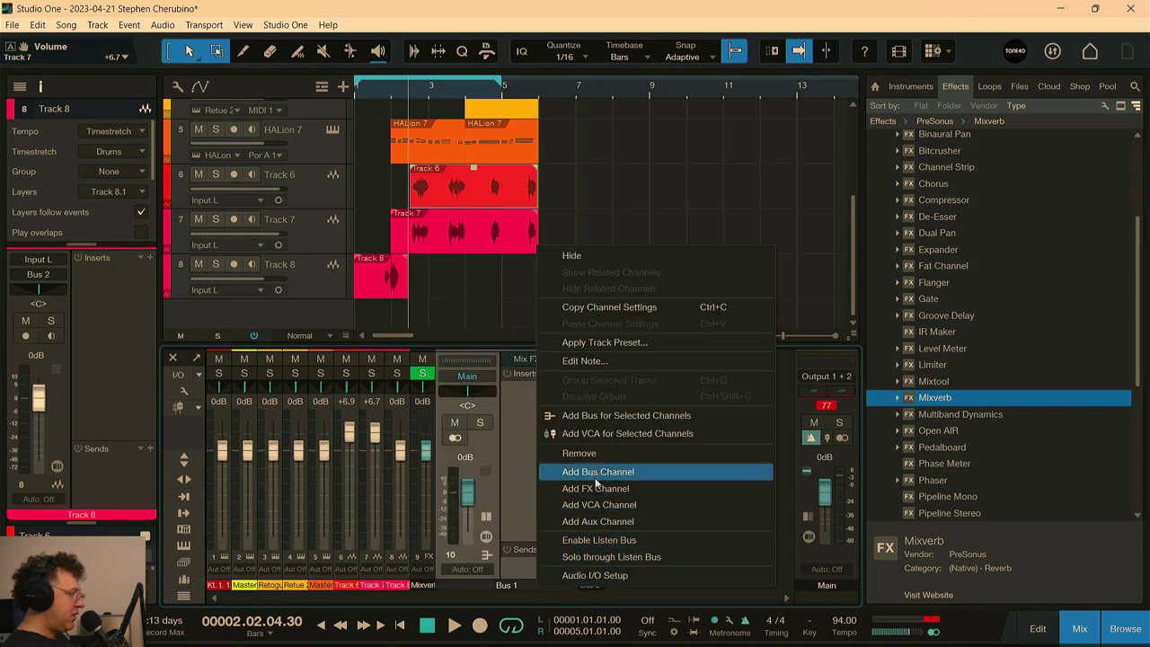
right_click(508, 409)
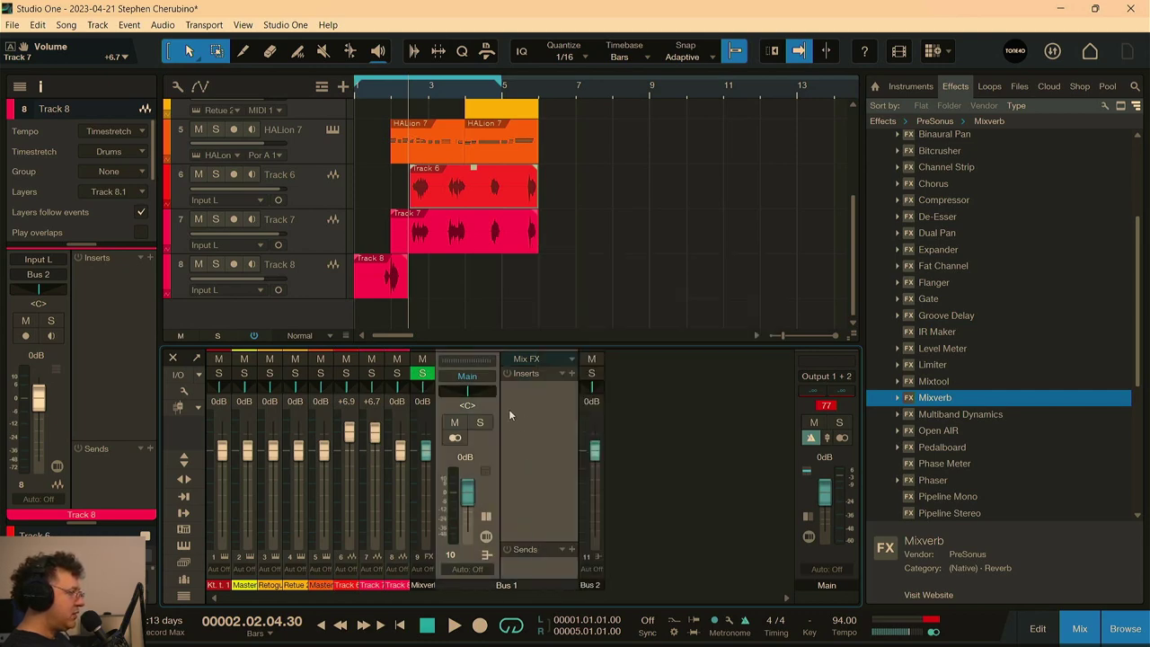
right_click(509, 408)
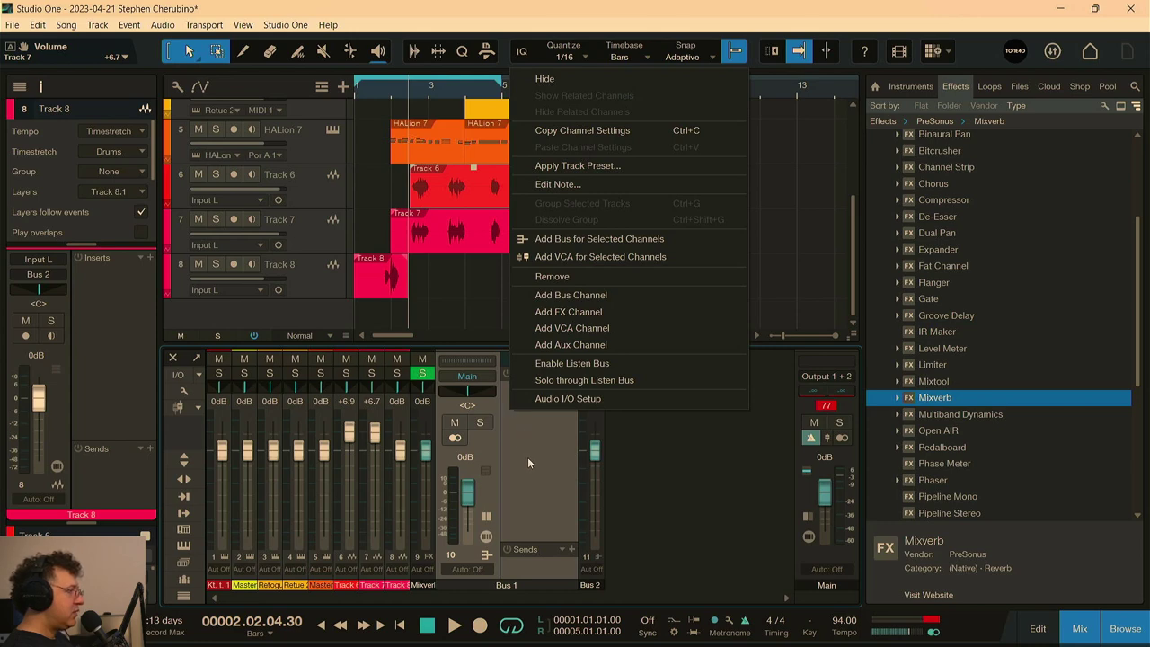
left_click(539, 277)
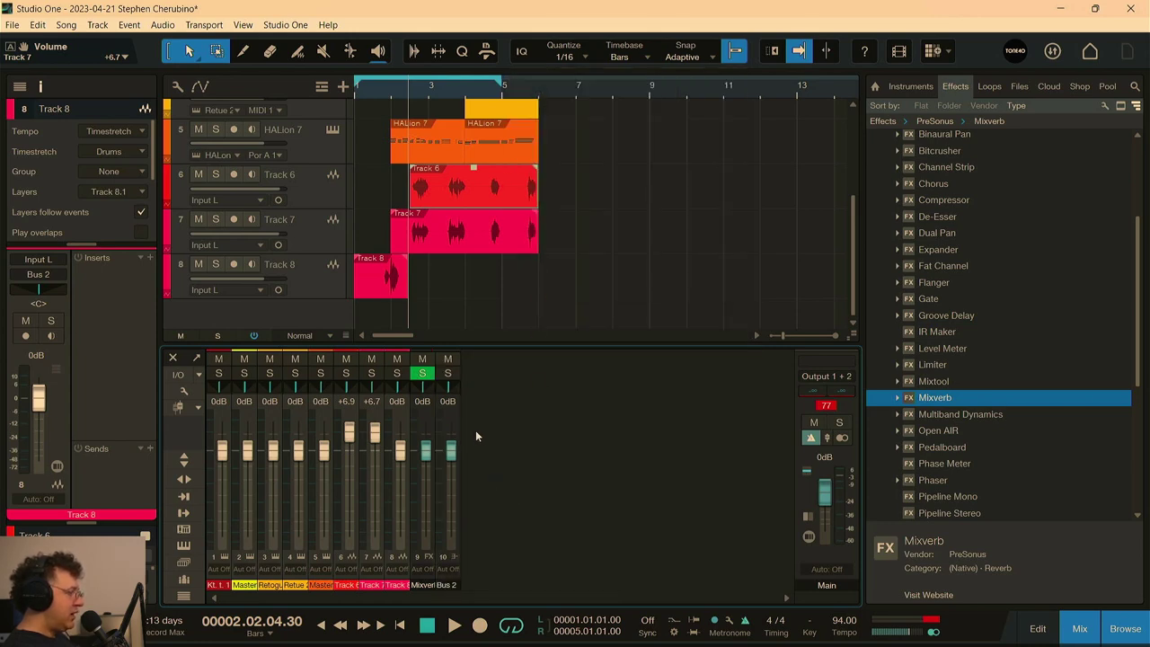
- Expand the Bus 2 channel, enlarge its sends area and add a Mixverb send with its own FX channel
left_click(454, 420)
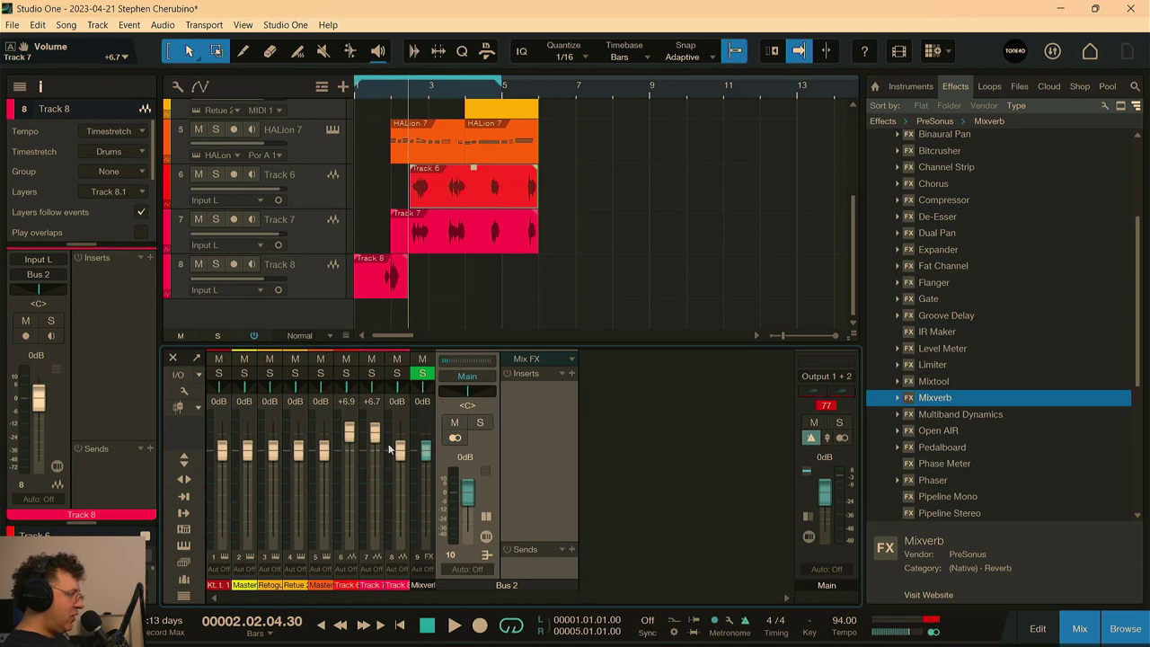
left_click_drag(539, 542, 539, 462)
scroll(955, 445, "down", 3)
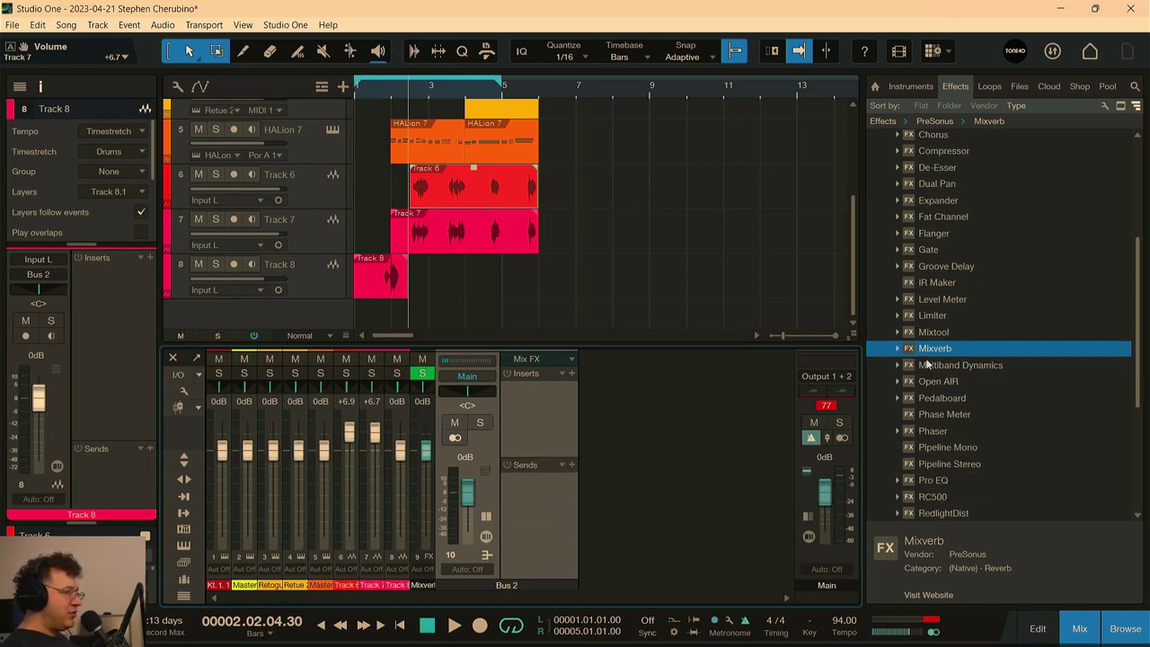
left_click_drag(927, 362, 512, 510)
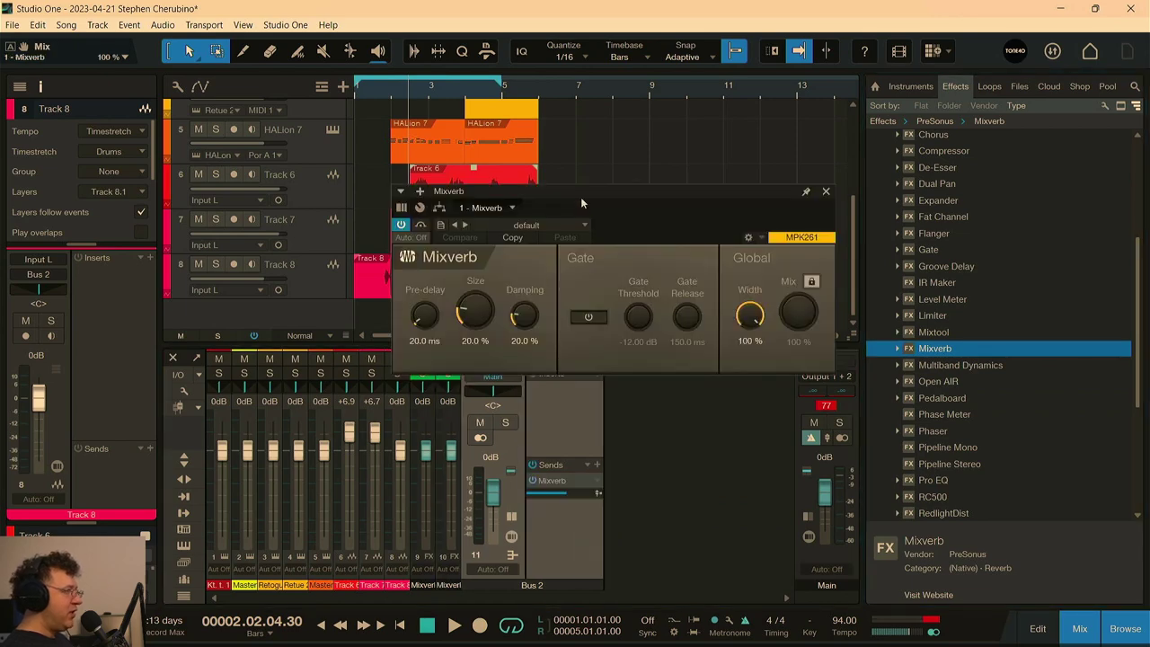
- Play Track 6, Track 7 and Track 8 soloed from the song start and extend the loop's end to bar 6
left_click_drag(580, 197, 611, 136)
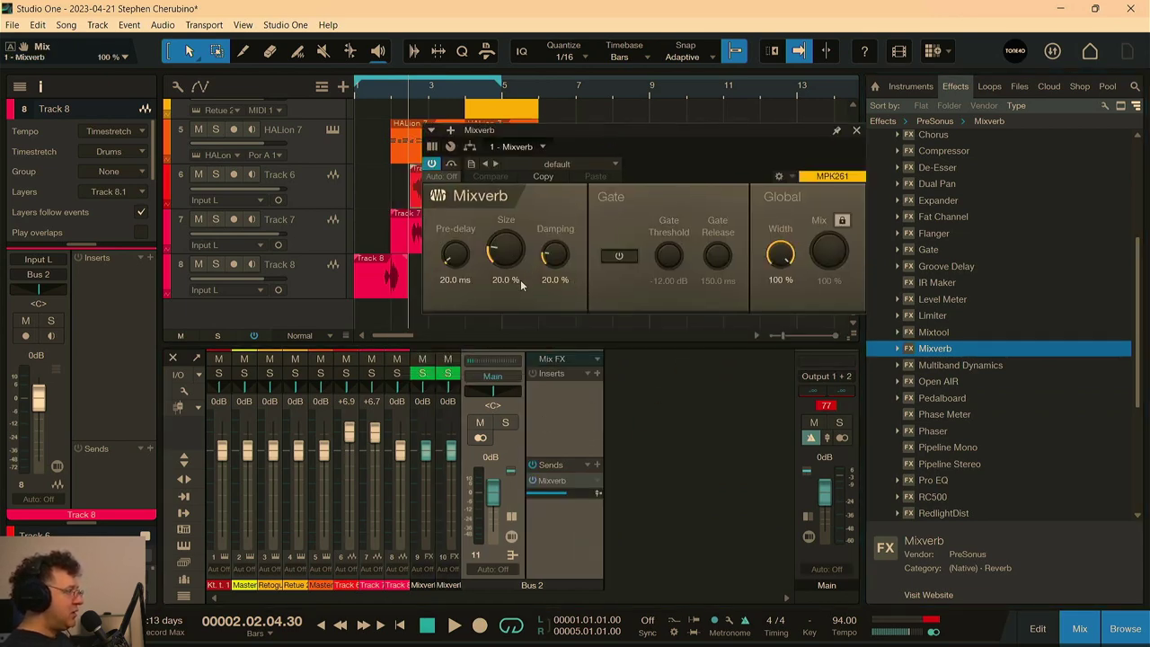
key("Home")
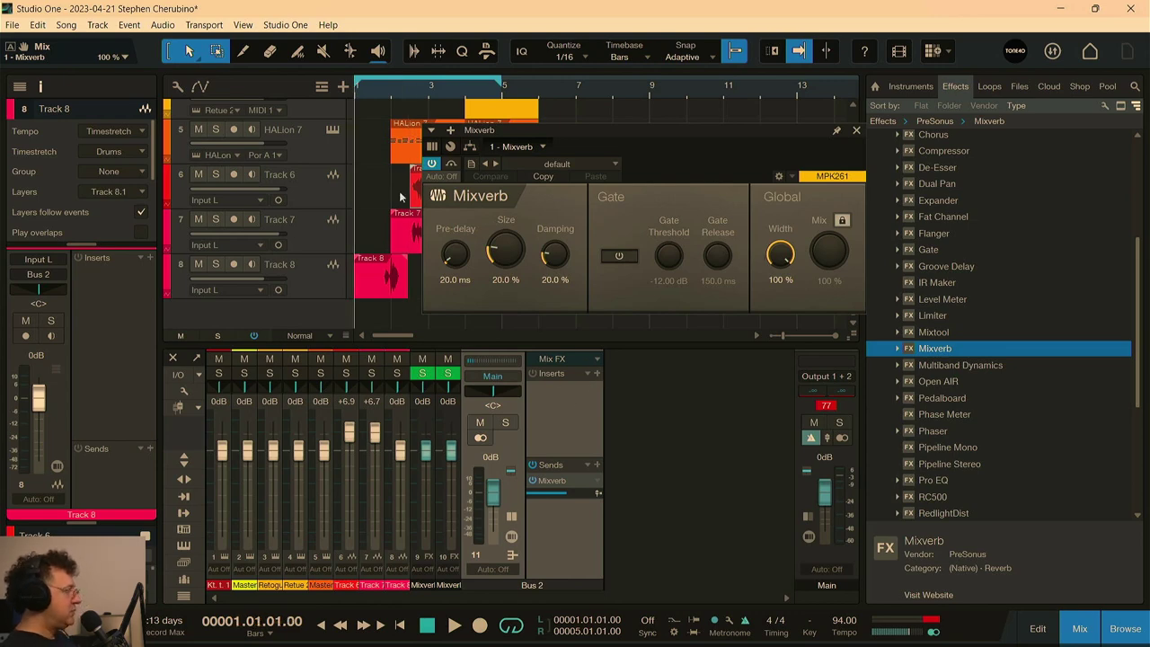
left_click(215, 177)
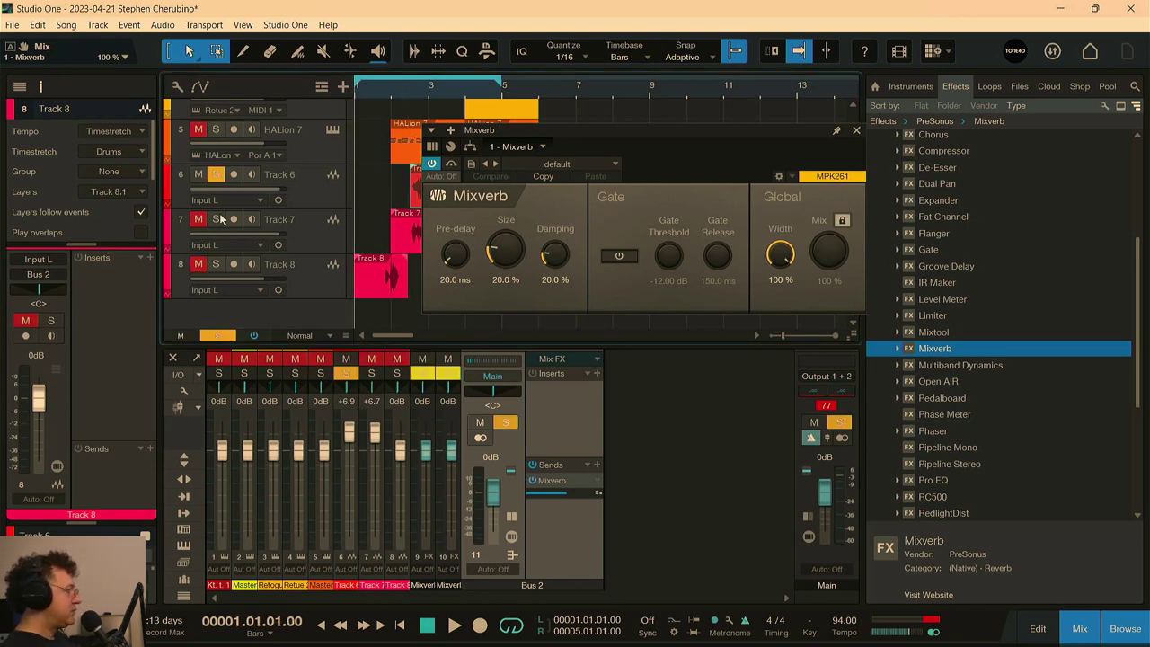
left_click(215, 264)
key("space")
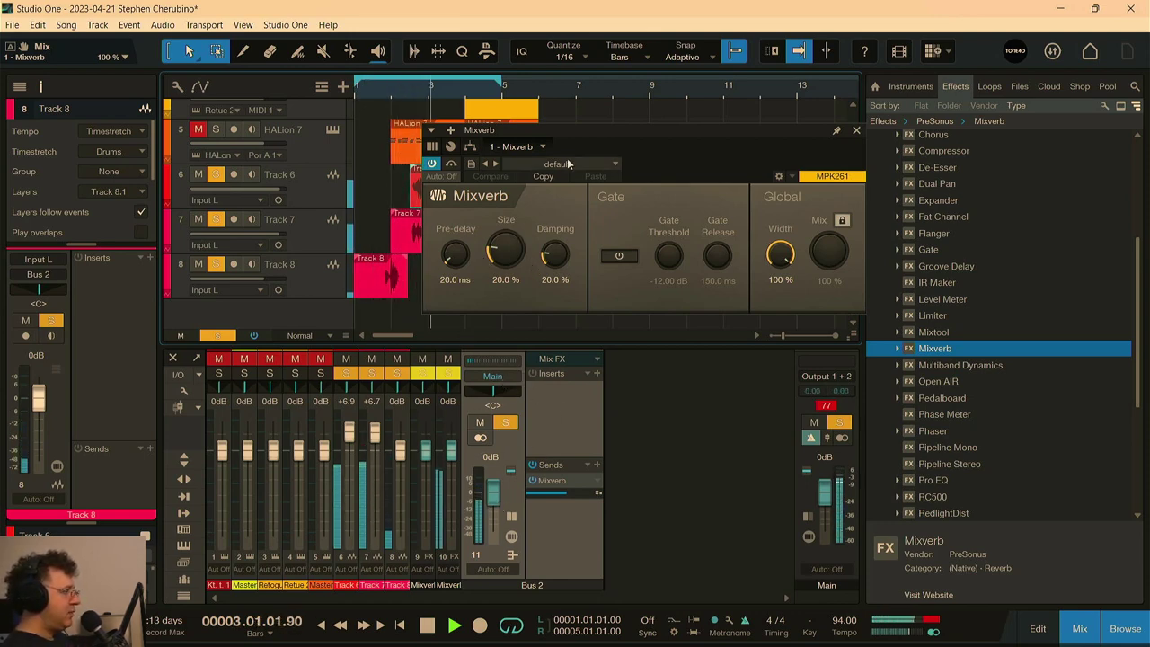
left_click_drag(566, 129, 740, 105)
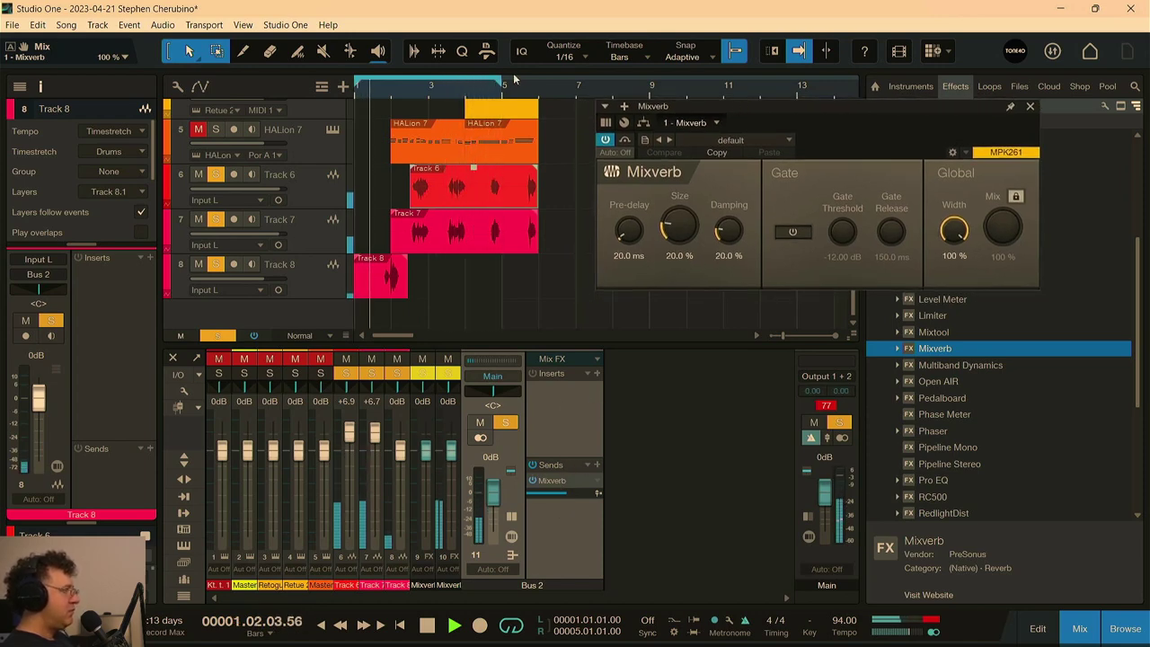
left_click_drag(502, 82, 537, 82)
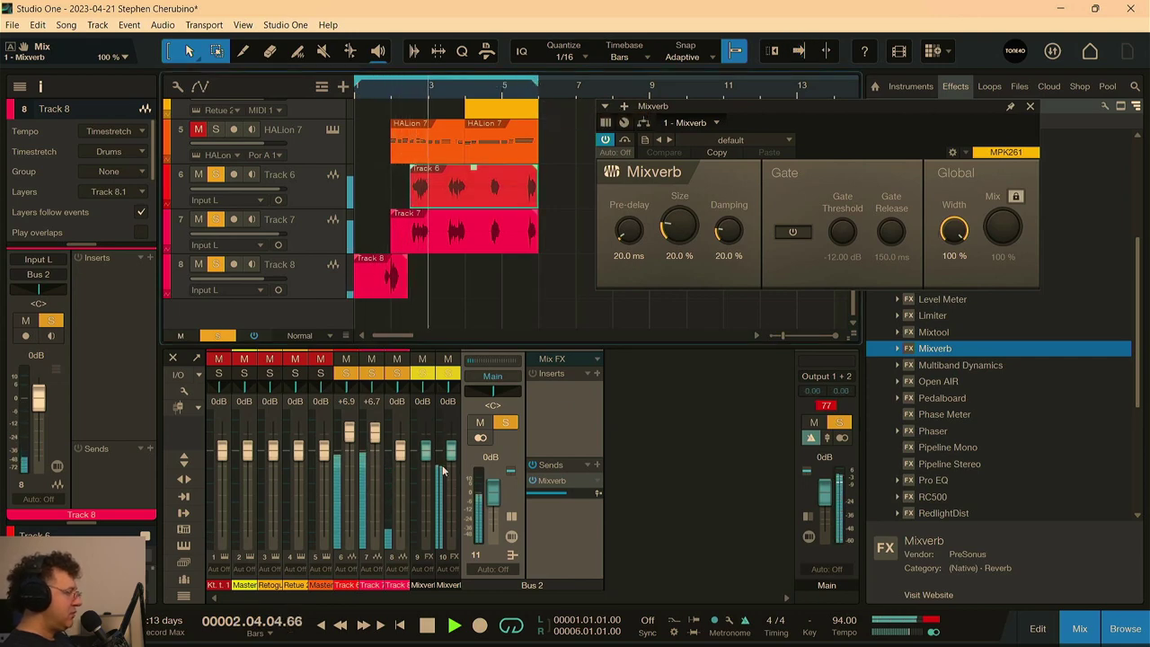
- Raise Track 8's volume to +6.1 dB and set the Mixverb size to 28.5 %
left_click_drag(400, 449, 401, 437)
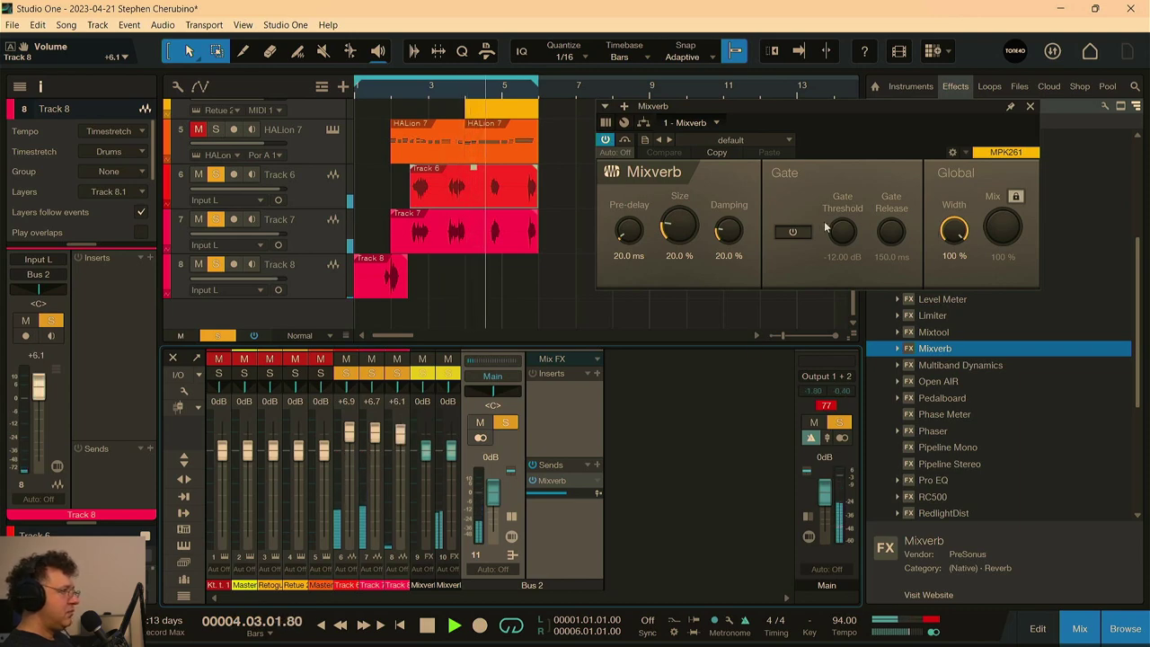
left_click_drag(669, 228, 669, 214)
- Add a Beat Delay send with its own FX channel to Bus 2, below the Mixverb send
left_click_drag(871, 105, 979, 315)
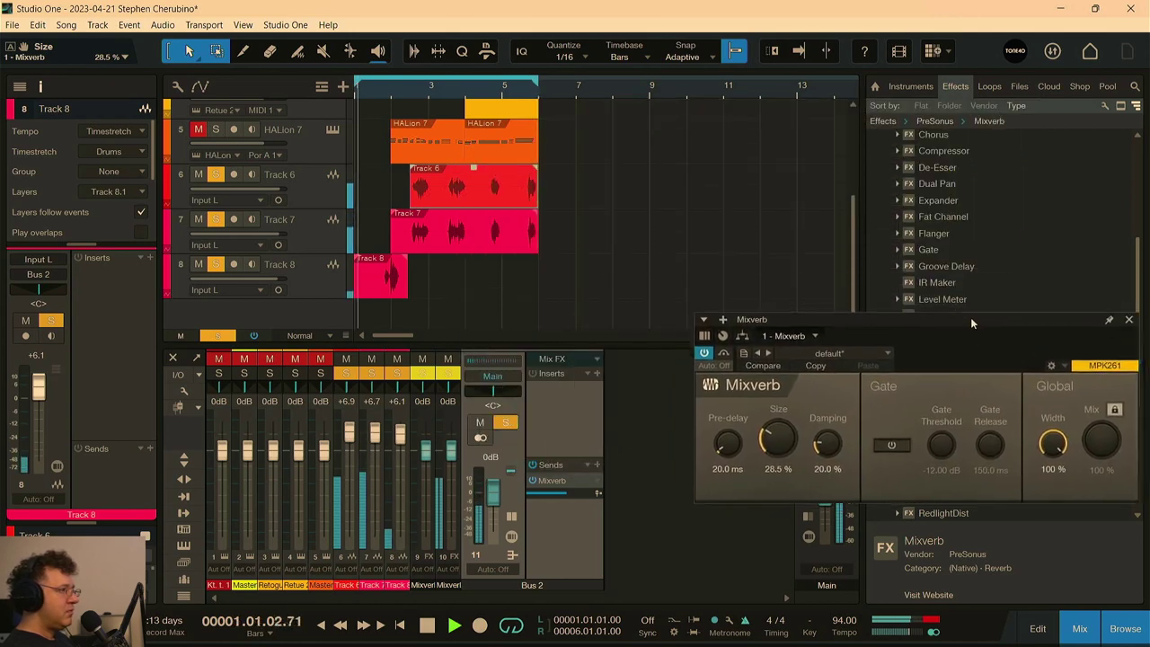
scroll(993, 221, "up", 1)
left_click_drag(940, 184, 624, 476)
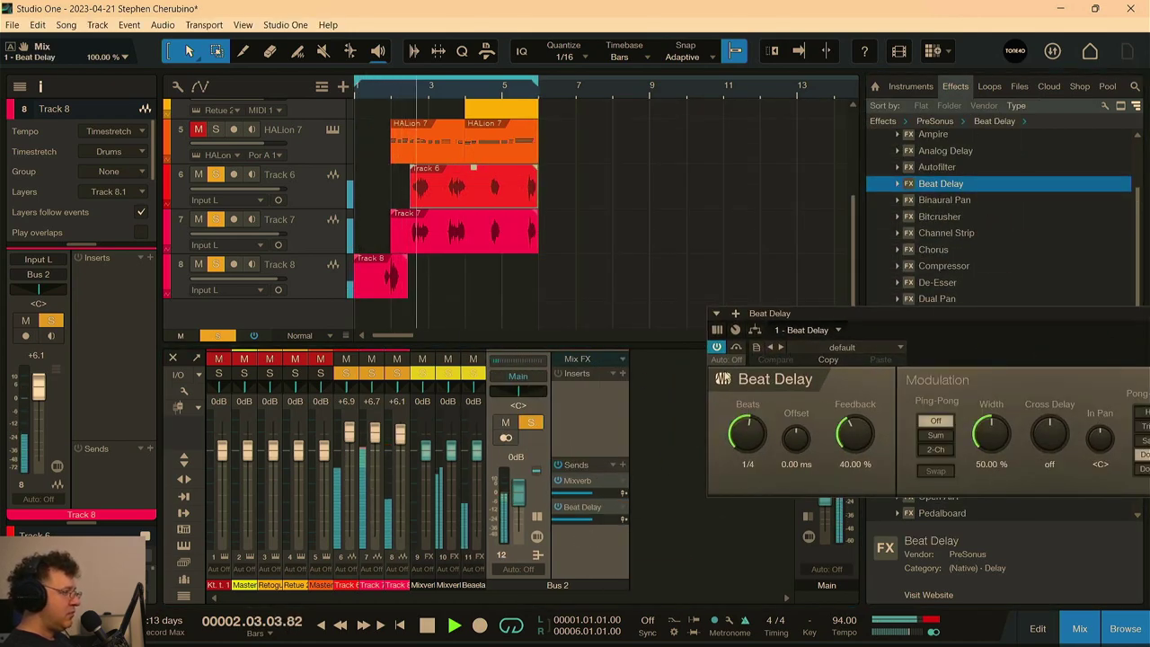
- Lower the Beat Delay send level, set the delay's feedback to 12 % and its beats to 1/8 D, and dismiss its window
left_click_drag(896, 320, 512, 243)
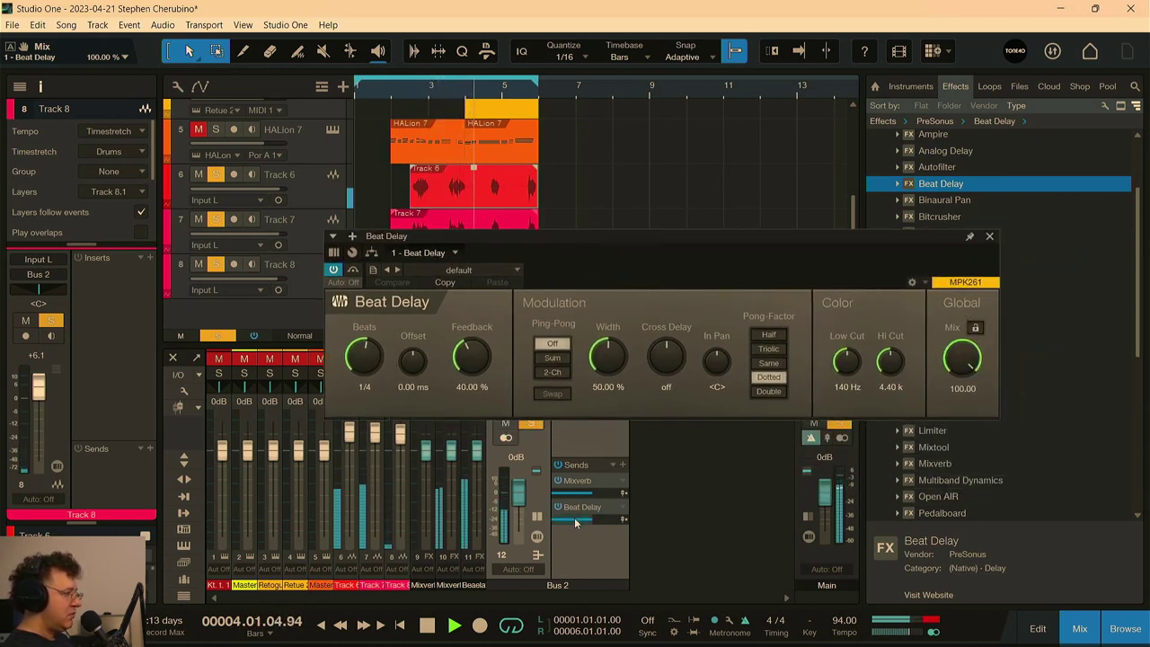
left_click_drag(472, 358, 465, 426)
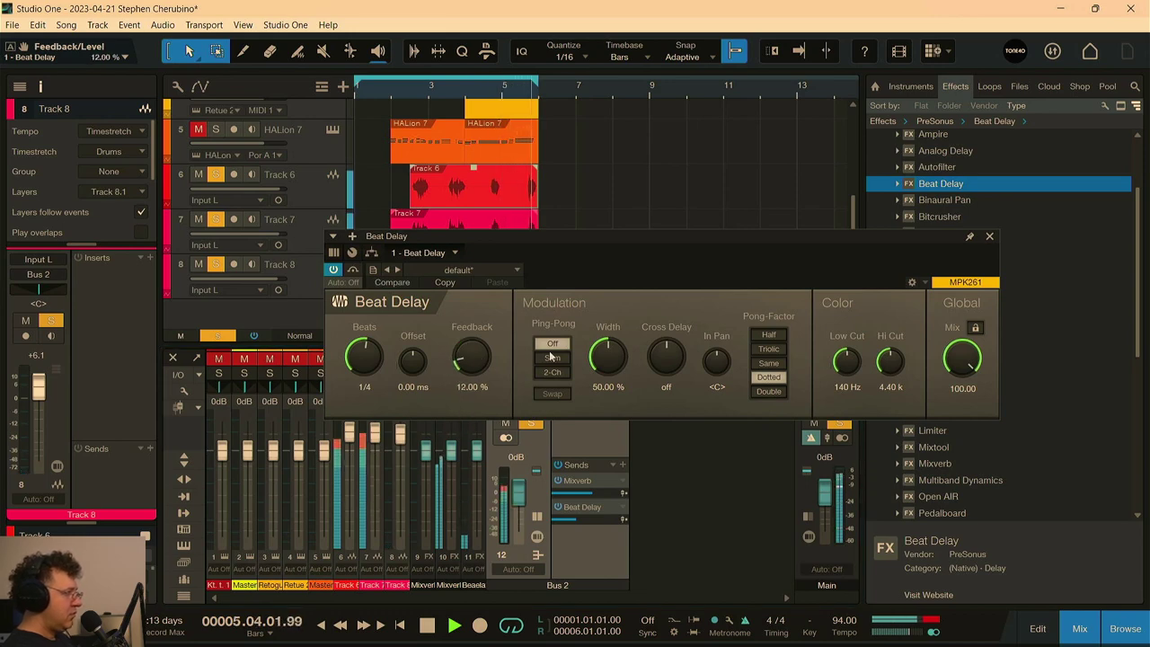
left_click_drag(364, 357, 363, 371)
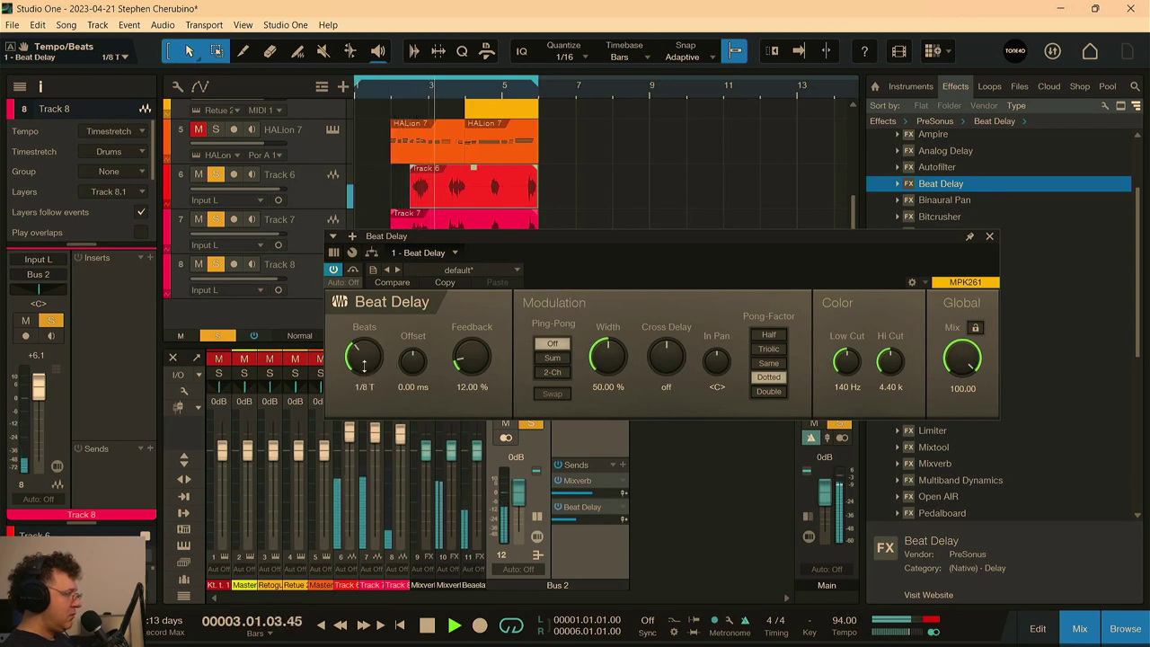
left_click_drag(363, 357, 362, 352)
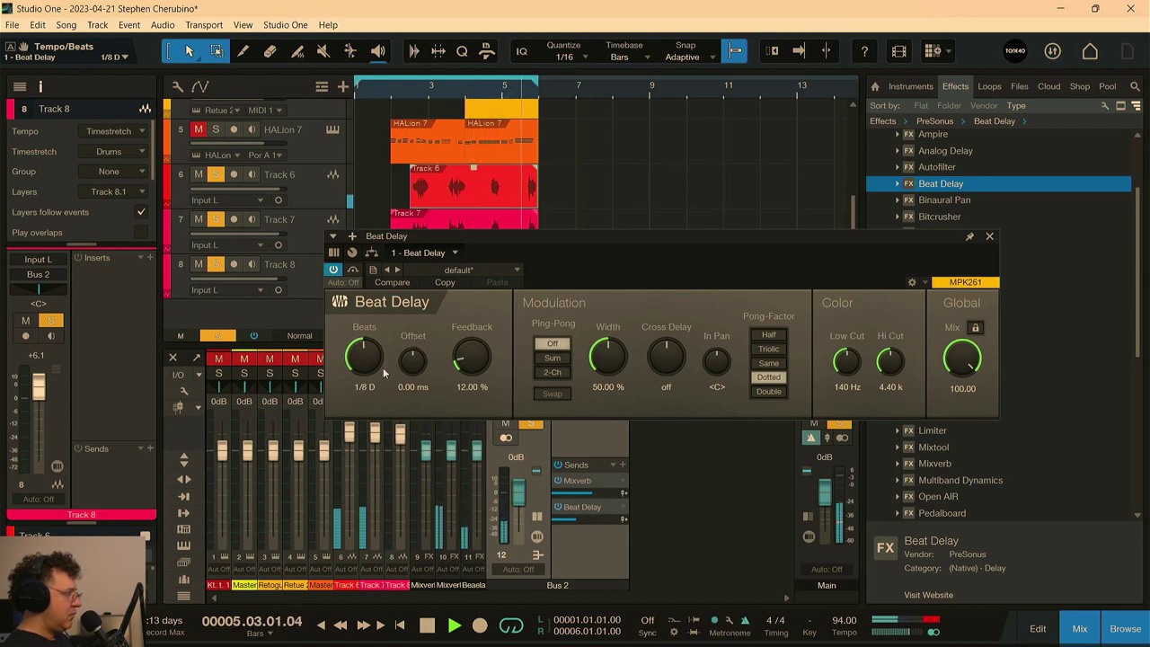
key("Escape")
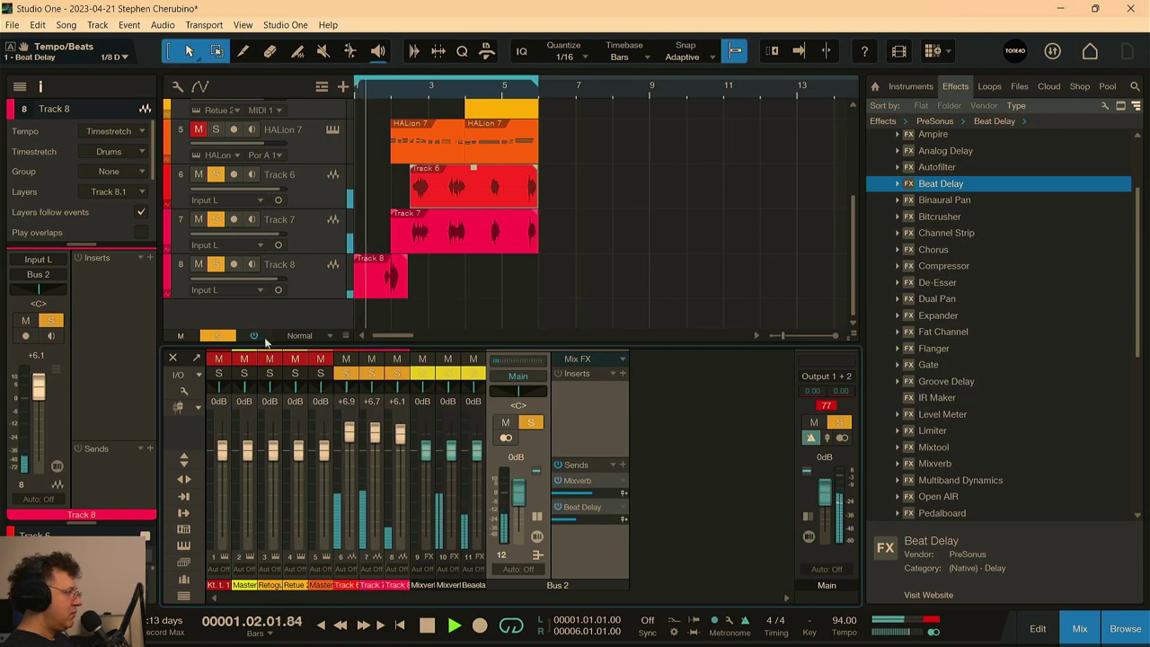
- Clear all track solos and balance Bus 2 with a lower Mixverb send and a volume of +2.2 dB
left_click(218, 337)
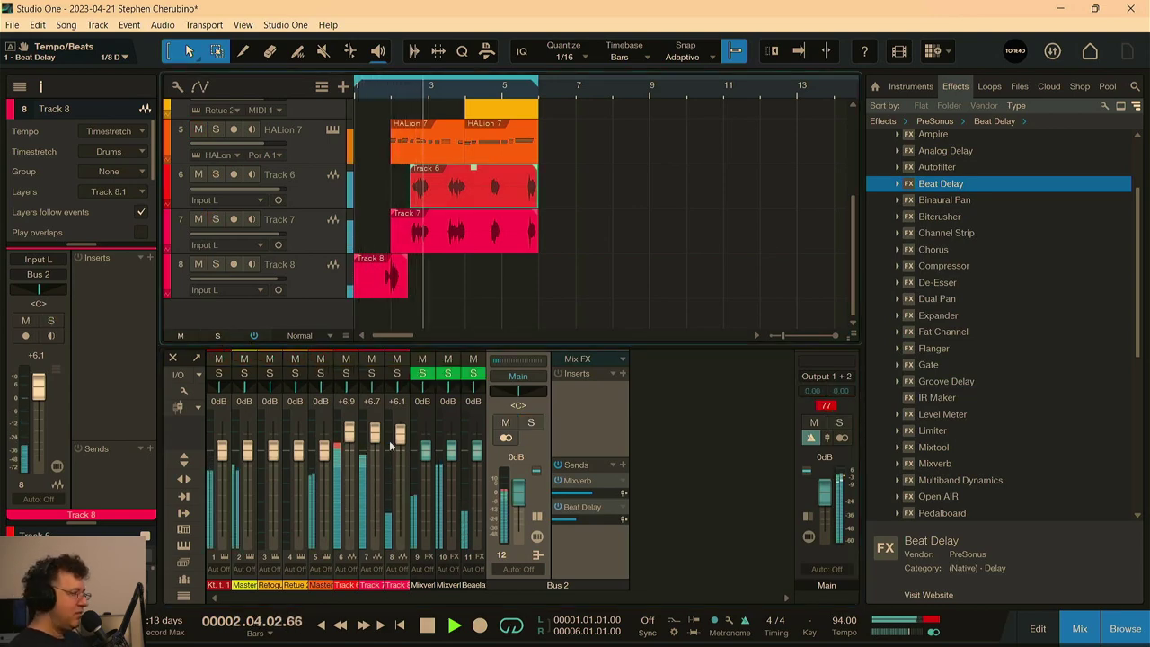
left_click_drag(516, 499, 517, 502)
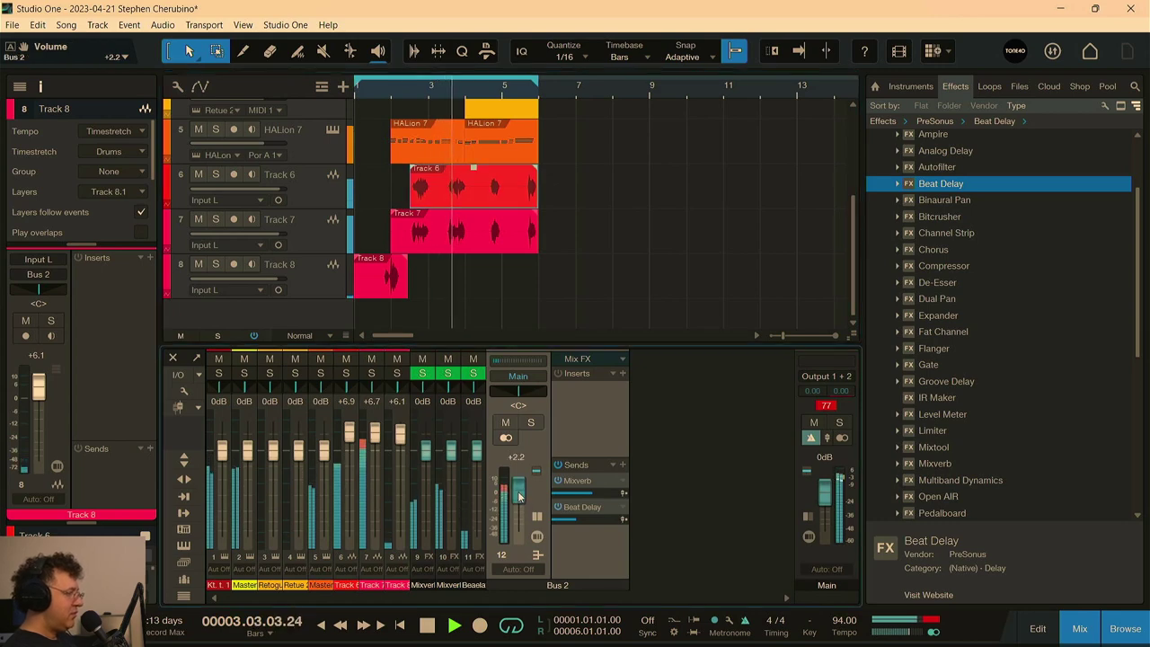
left_click_drag(585, 499, 517, 497)
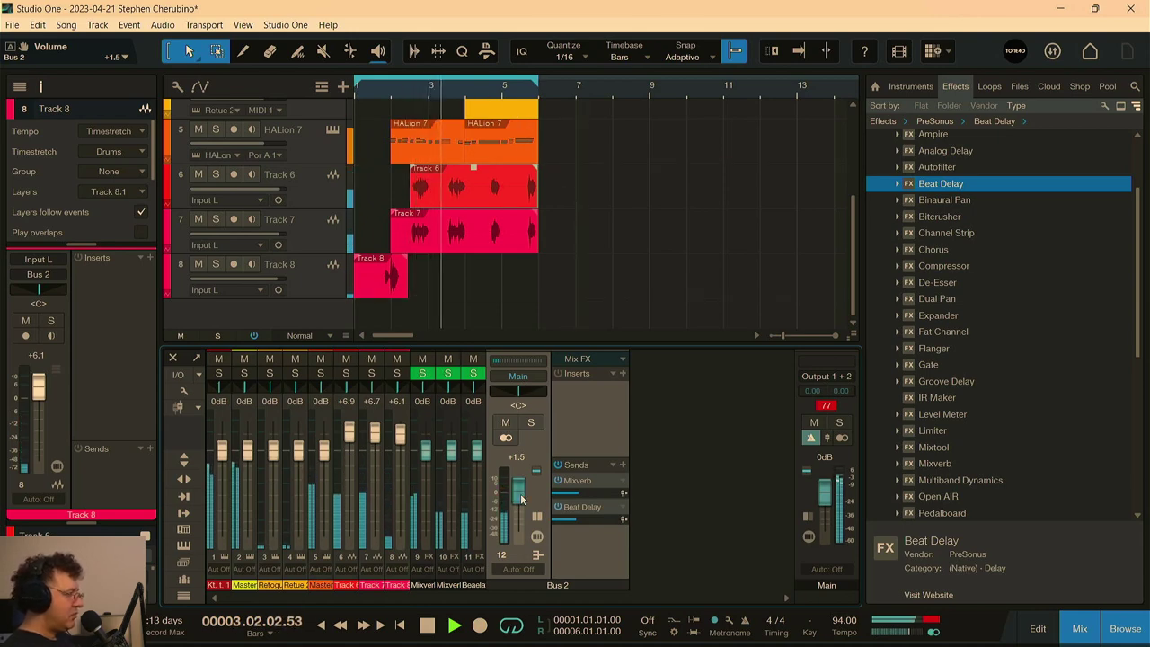
left_click_drag(526, 498, 525, 495)
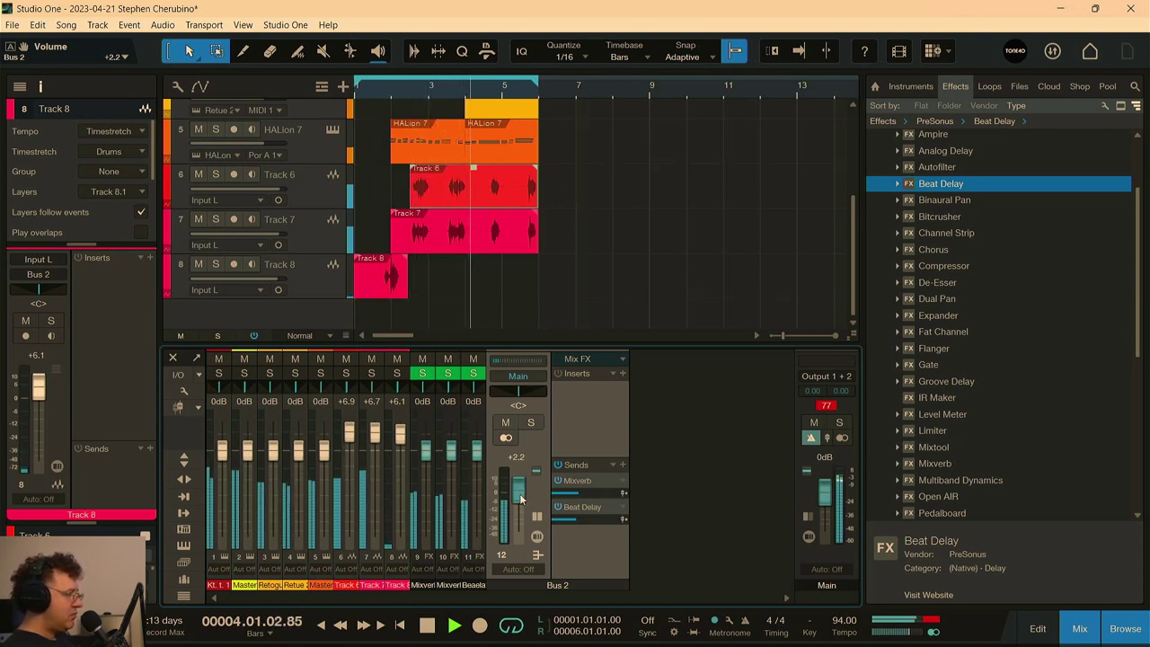
- Find the Compressor and insert it on Bus 2
left_click(621, 377)
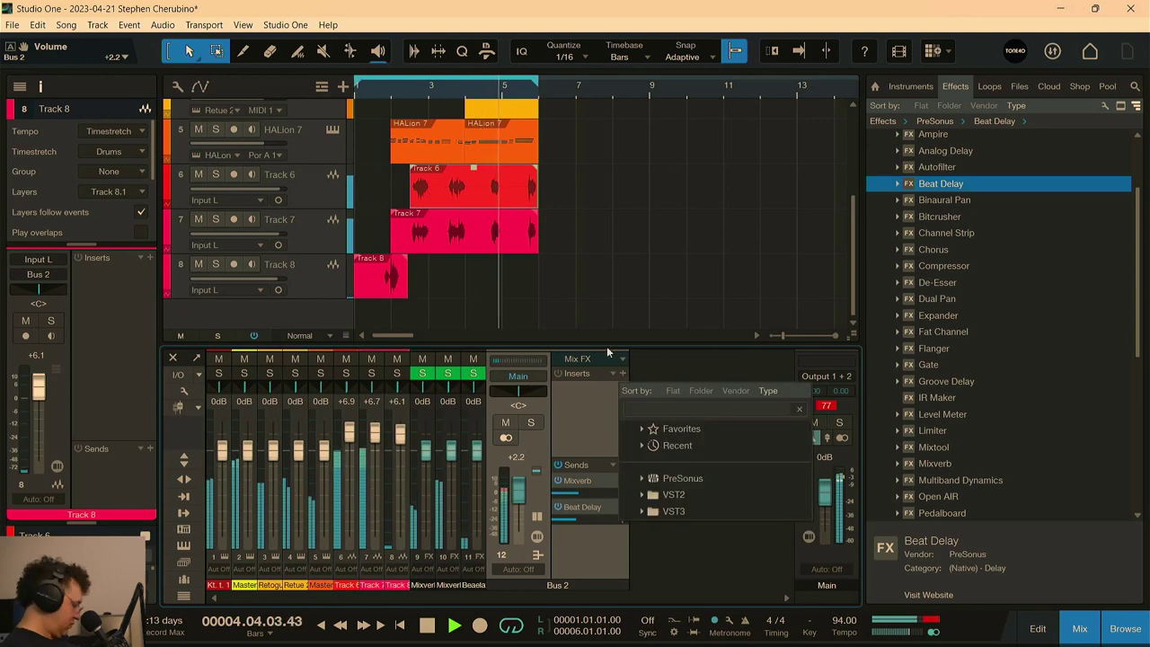
type("com")
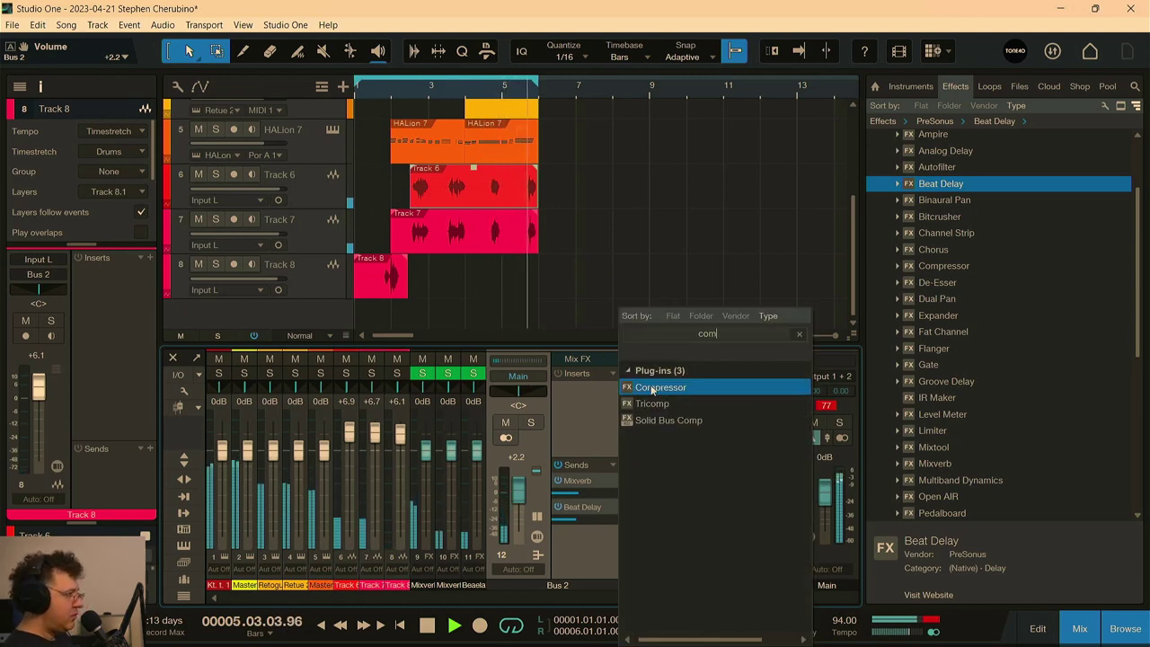
key("Return")
key("space")
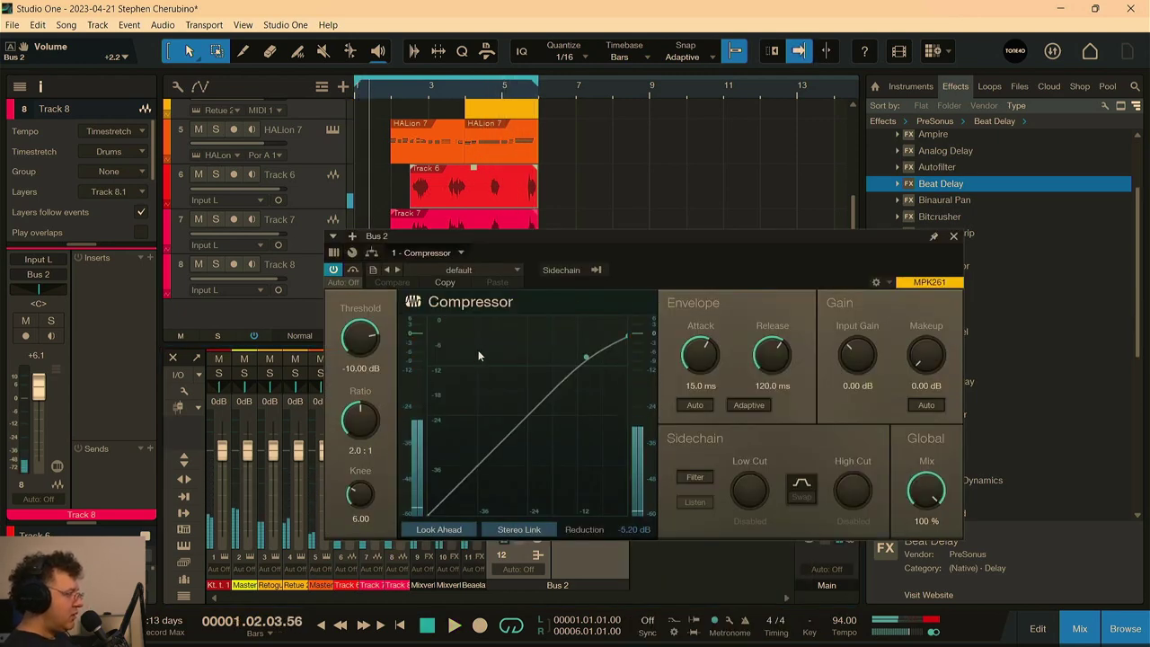
- During playback, set the Bus 2 Compressor's threshold to -15.28 dB and its makeup gain to 3.12 dB
left_click_drag(522, 239, 646, 251)
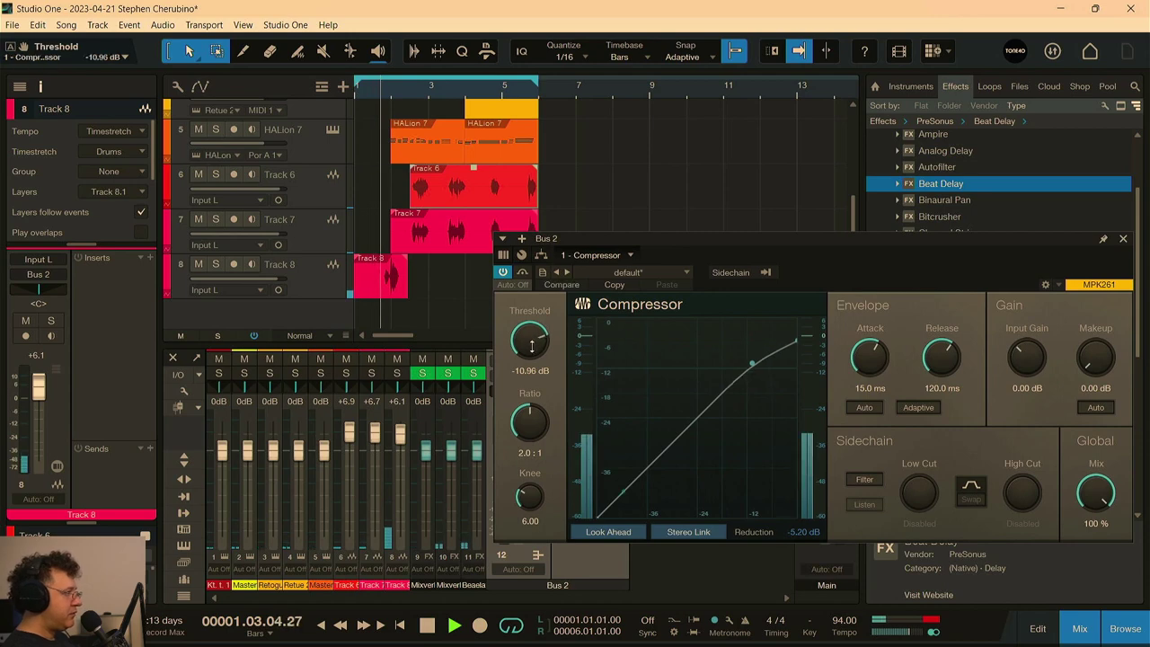
left_click_drag(534, 343, 534, 381)
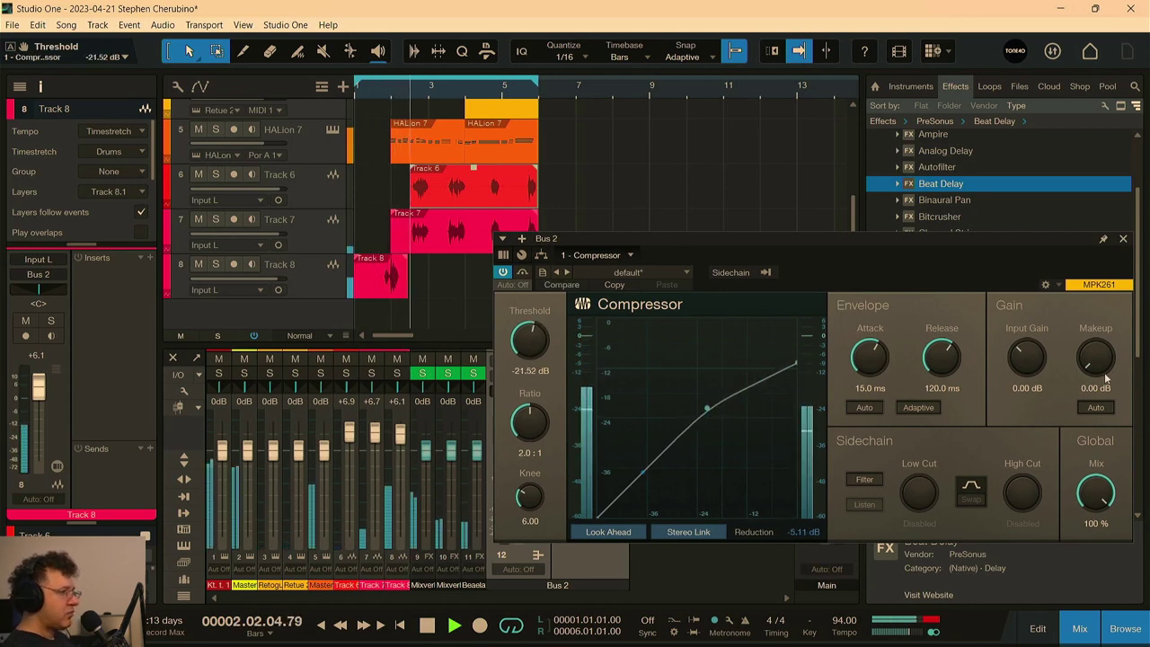
left_click_drag(1096, 359, 1083, 341)
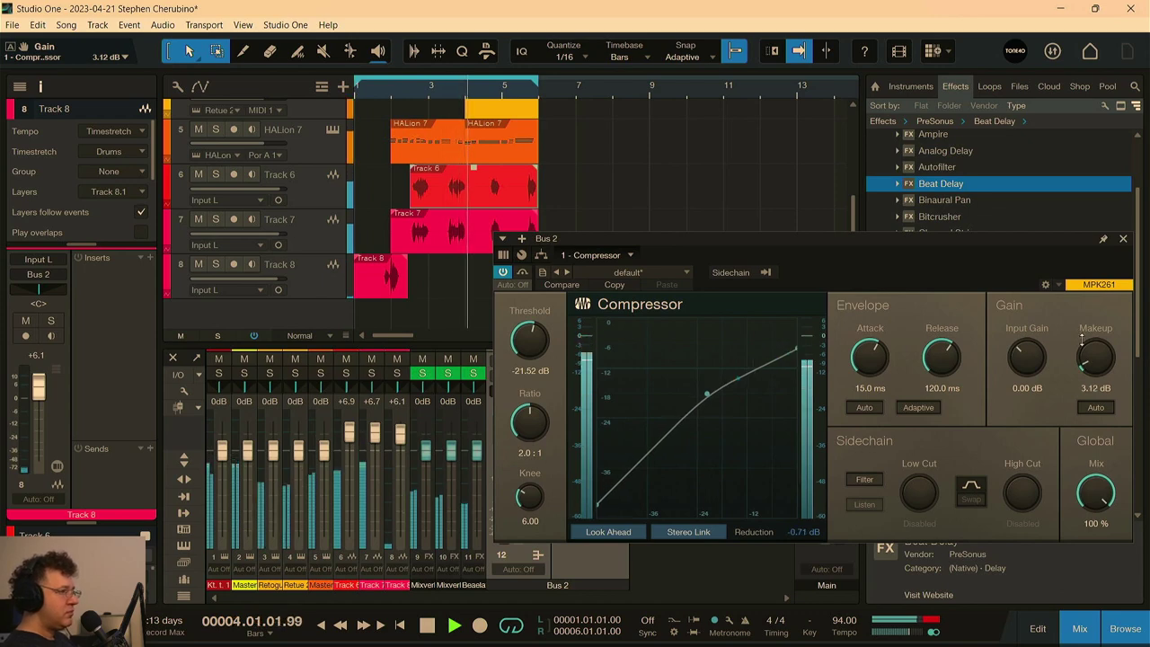
left_click_drag(530, 339, 530, 311)
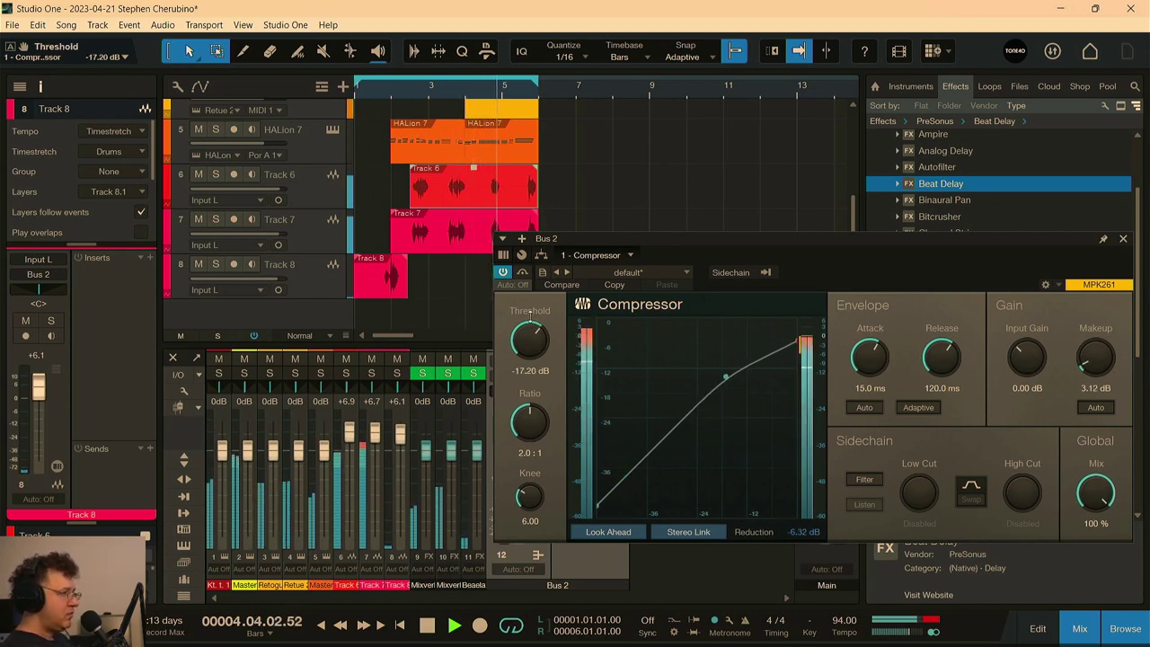
left_click_drag(528, 351, 581, 386)
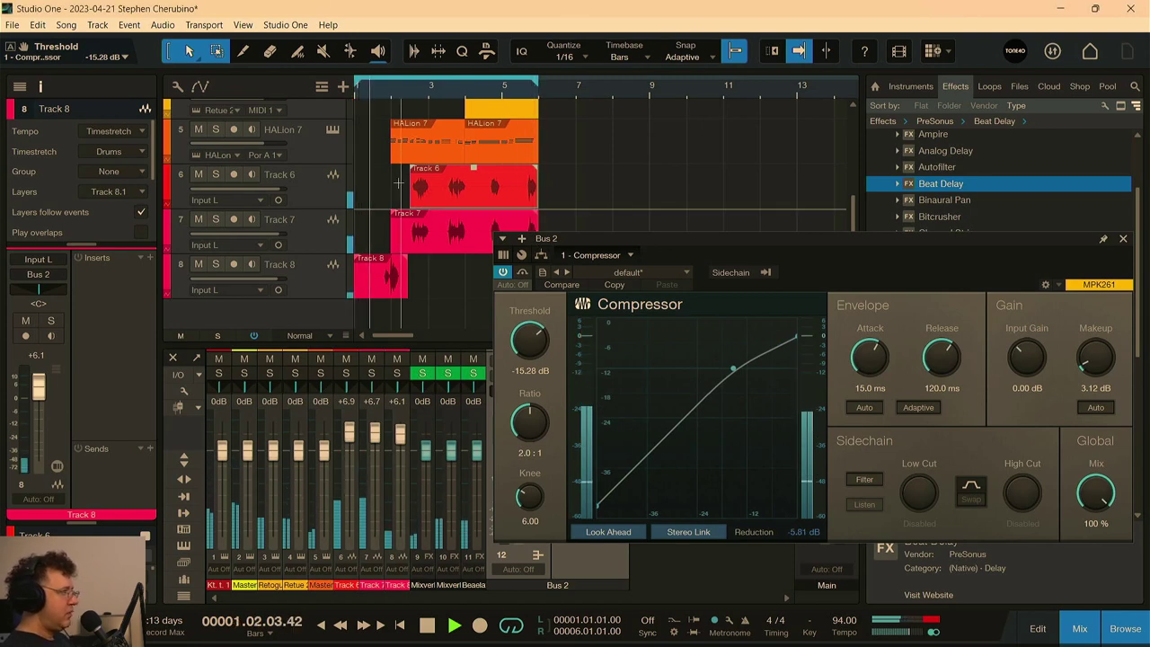
- Move the loop's start to bar 2 and close the Bus 2 Compressor window
left_click_drag(357, 85, 393, 84)
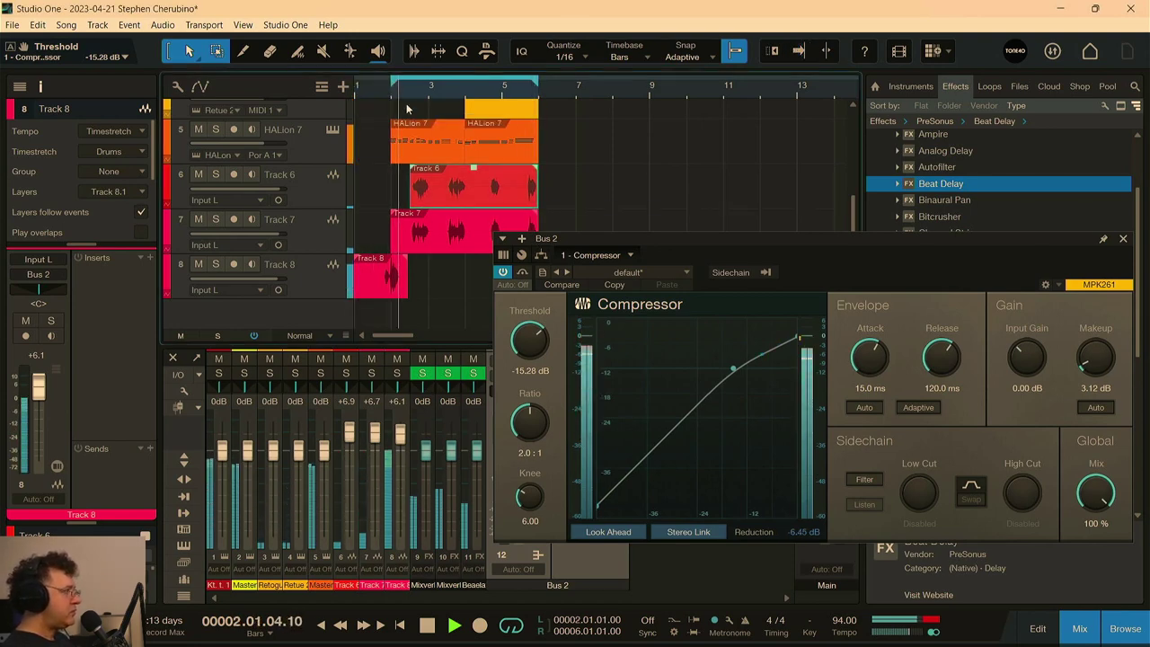
left_click_drag(900, 240, 715, 245)
left_click_drag(908, 364, 902, 363)
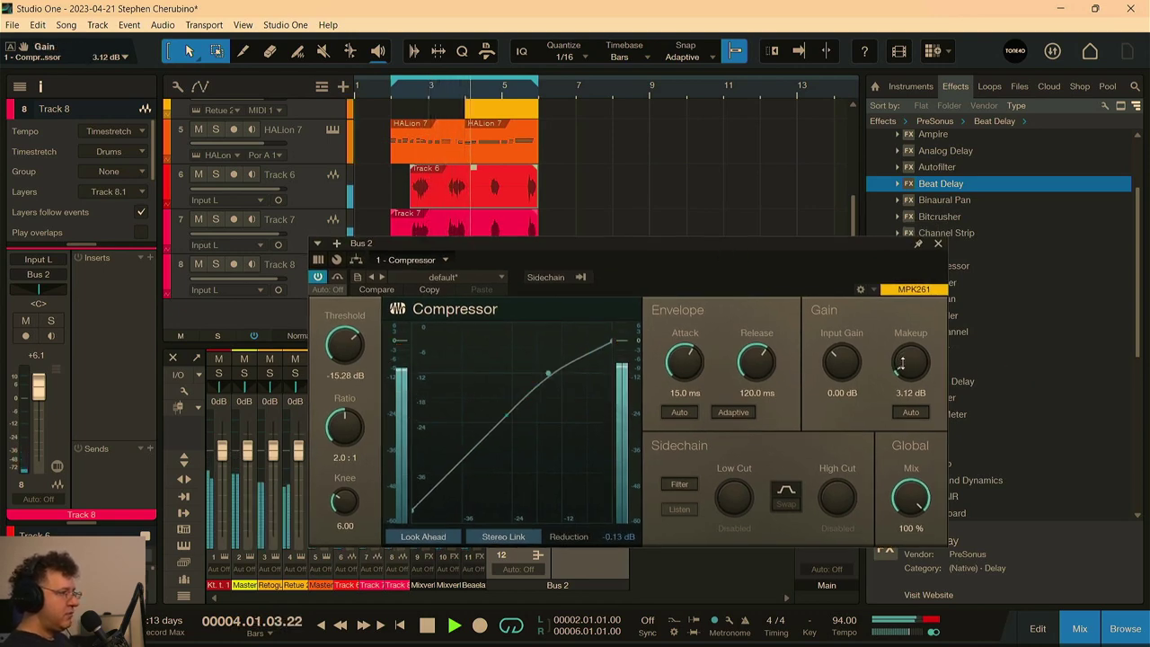
left_click(937, 245)
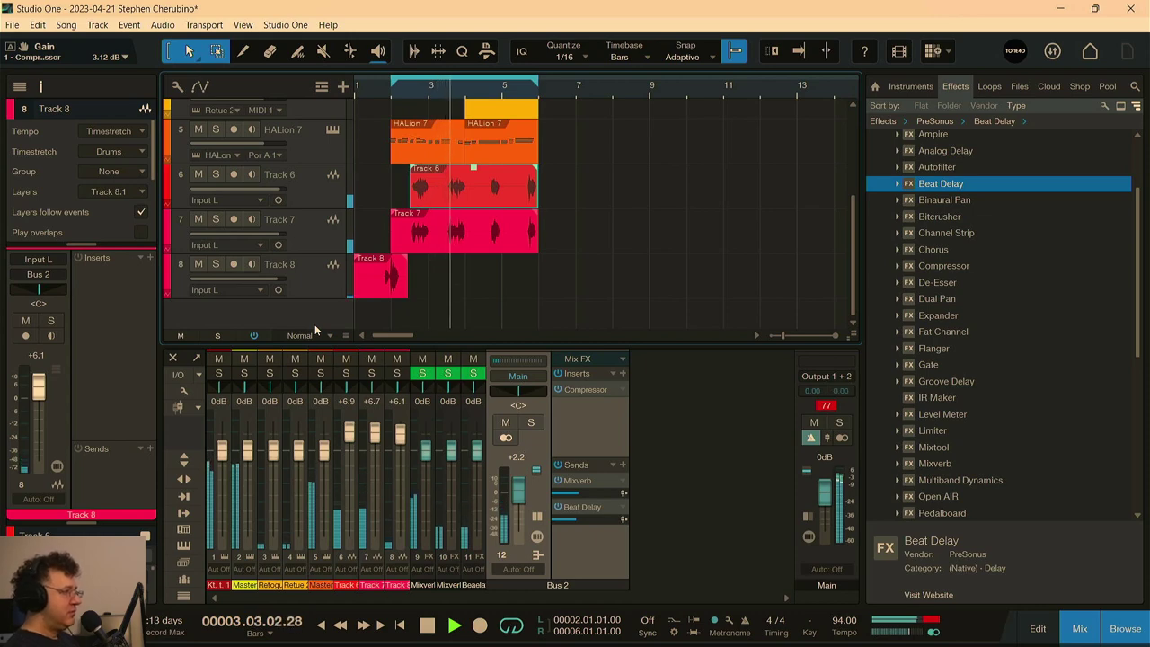
- Reset the main output's clip indicator and stop playback
left_click(827, 405)
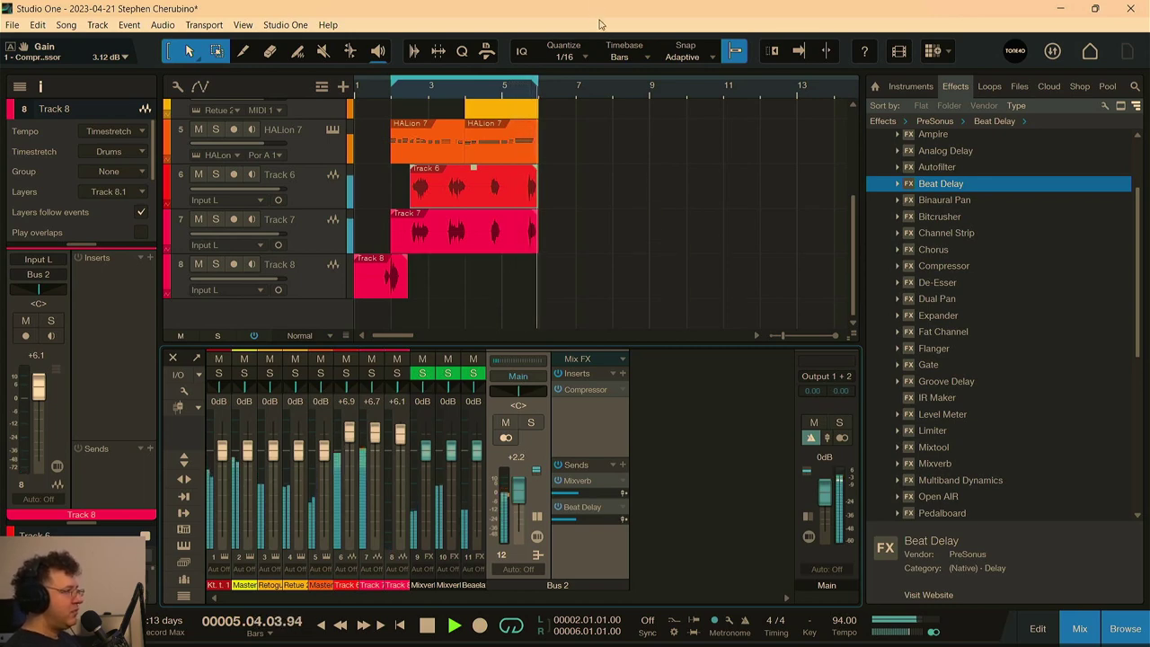
key("space")
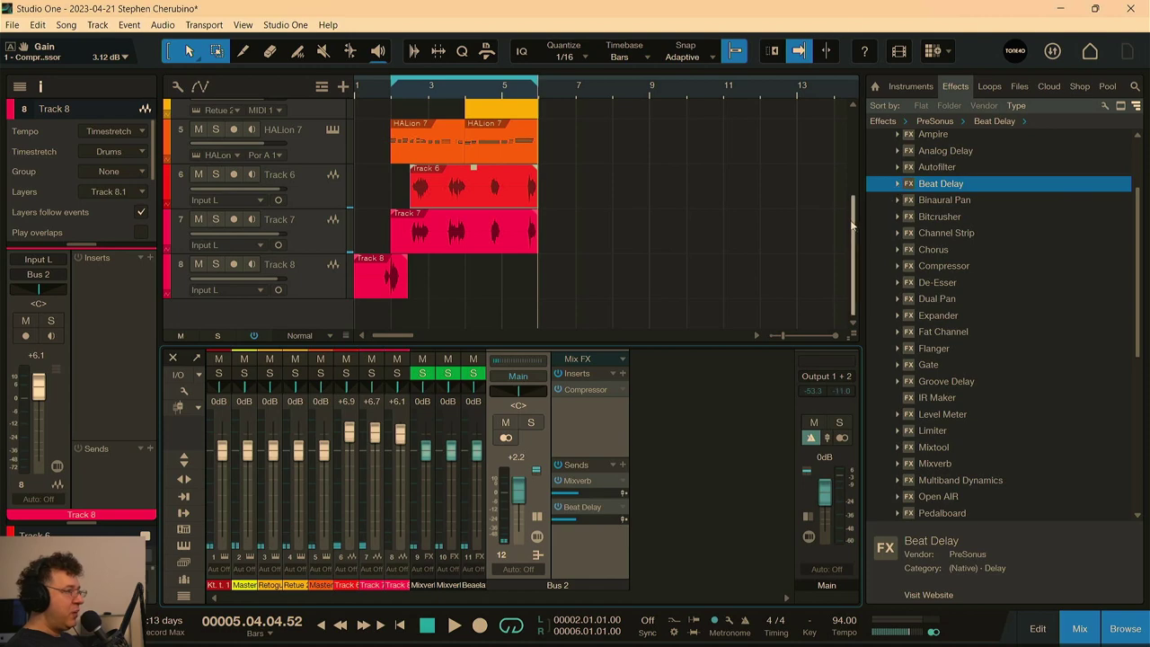
- Reduce the arrangement's track height to Tiny so all eight tracks fit in view
scroll(854, 225, "up", 5)
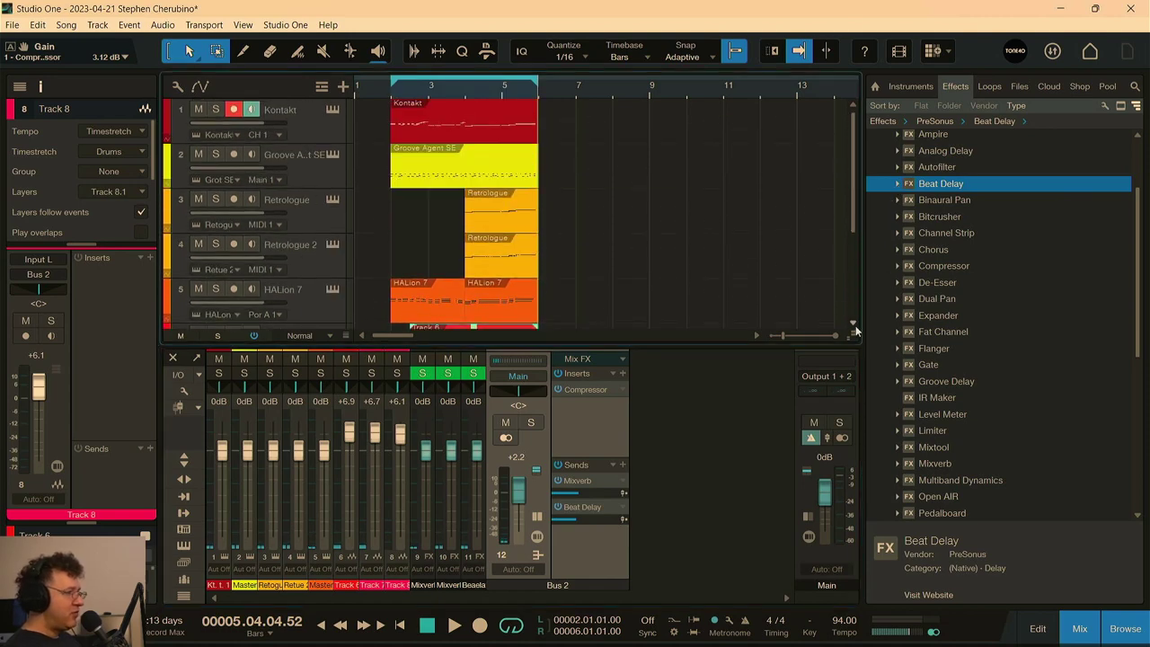
left_click_drag(347, 338, 344, 406)
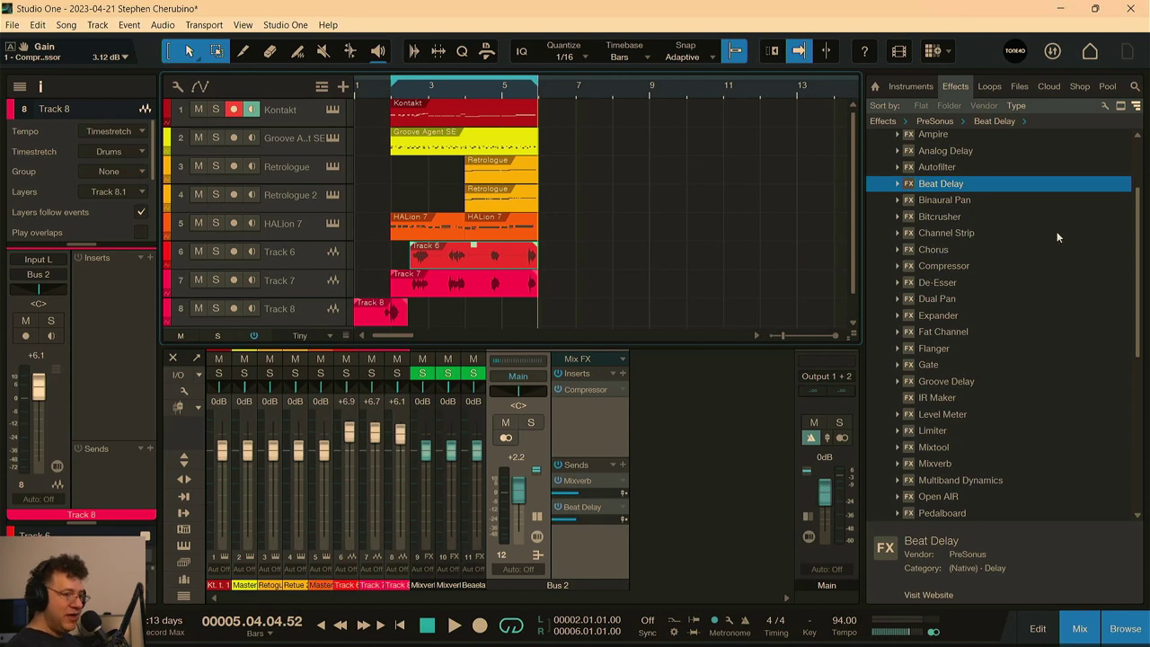